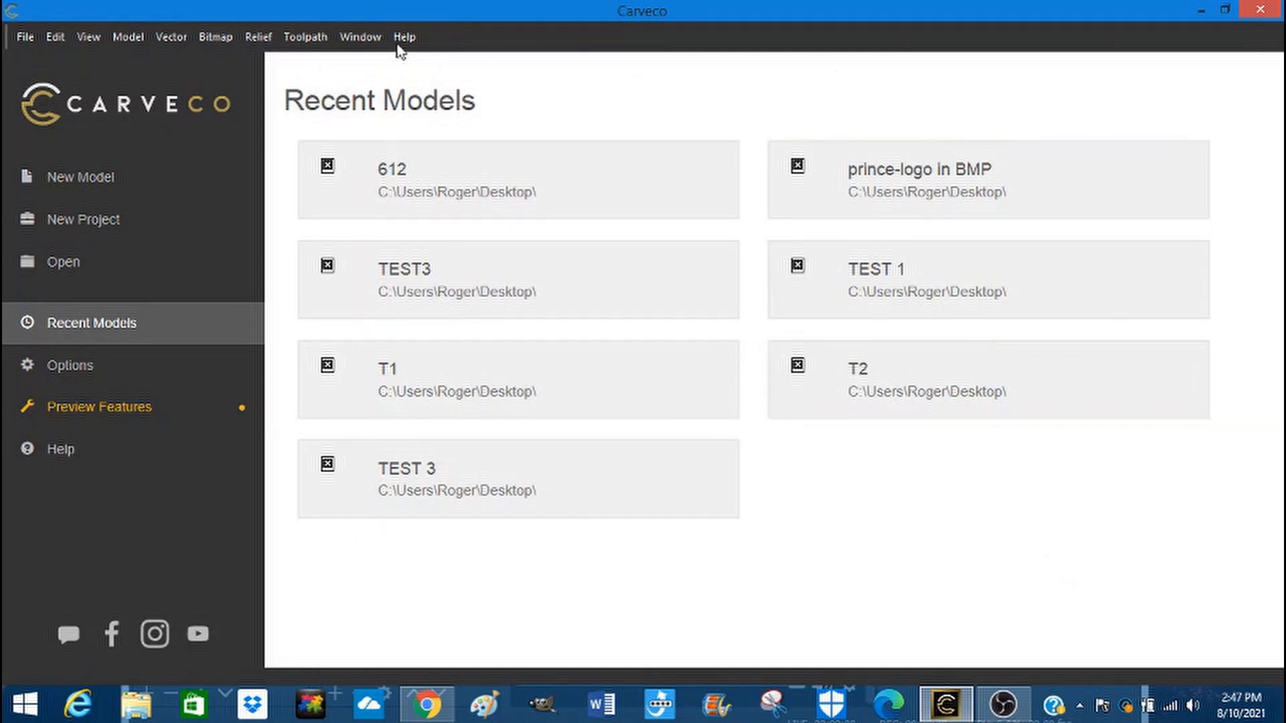
Step: Start a new model and set its dimensions to 150 mm wide and 200 mm high
{"action": "left_click", "coordinate": [79, 178]}
{"action": "left_click", "coordinate": [496, 255]}
{"action": "left_click_drag", "start_coordinate": [496, 254], "coordinate": [473, 257]}
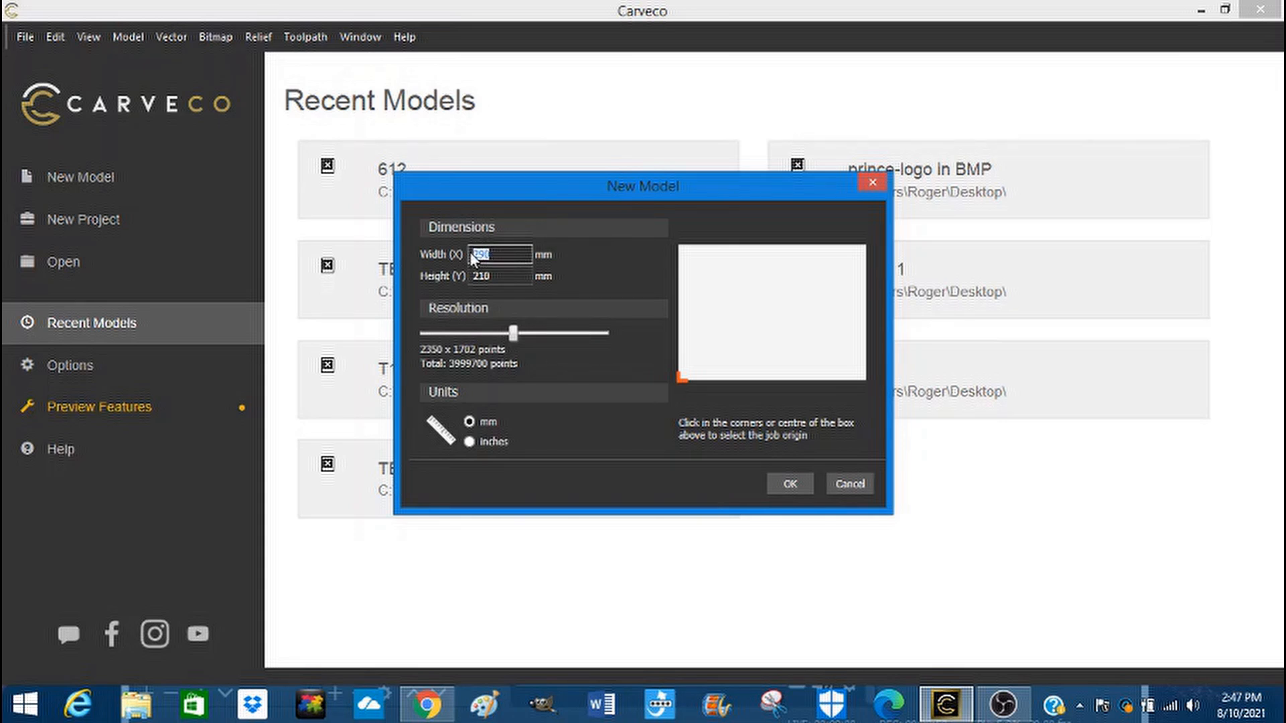
{"action": "type", "text": "15"}
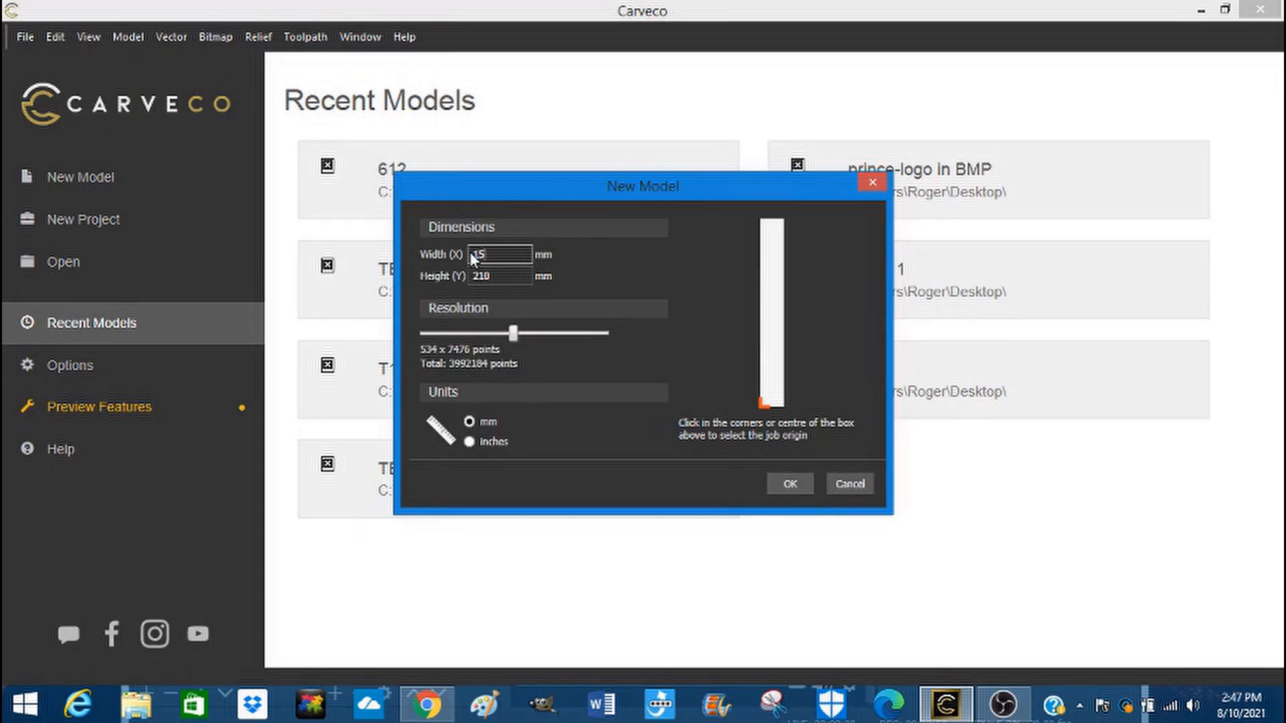
{"action": "type", "text": "0"}
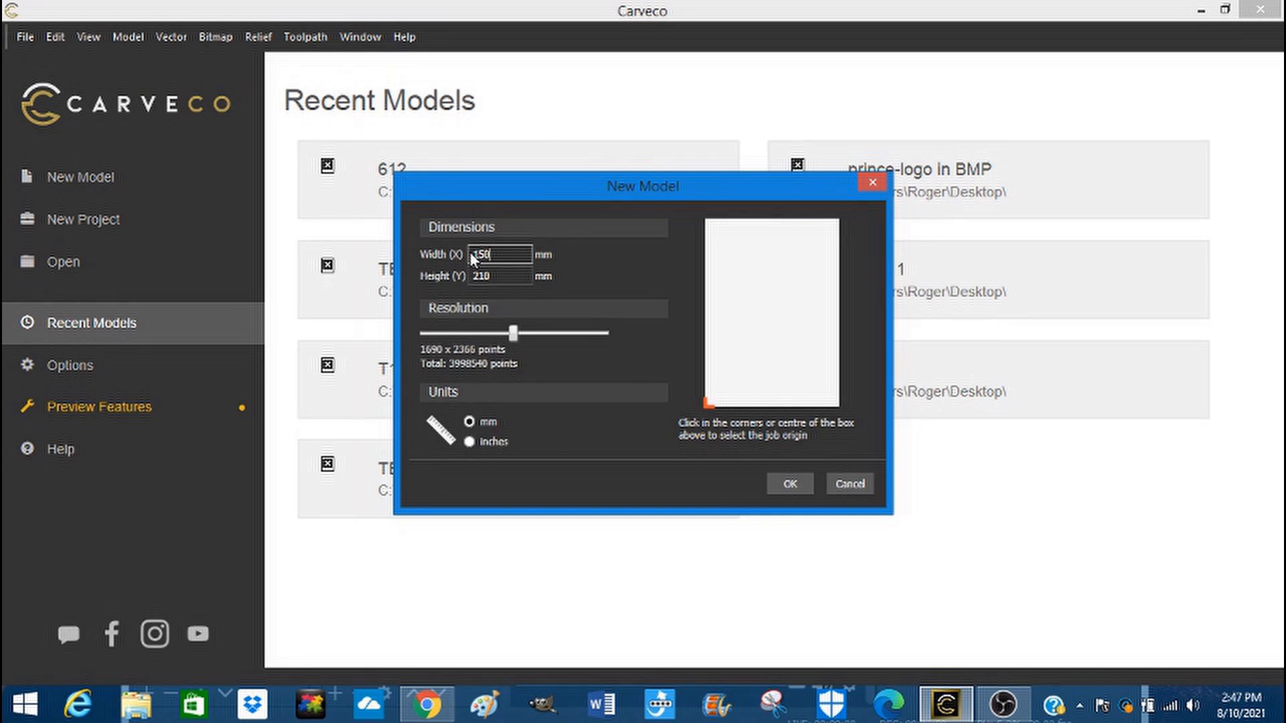
{"action": "left_click_drag", "start_coordinate": [499, 277], "coordinate": [475, 280]}
{"action": "type", "text": "200"}
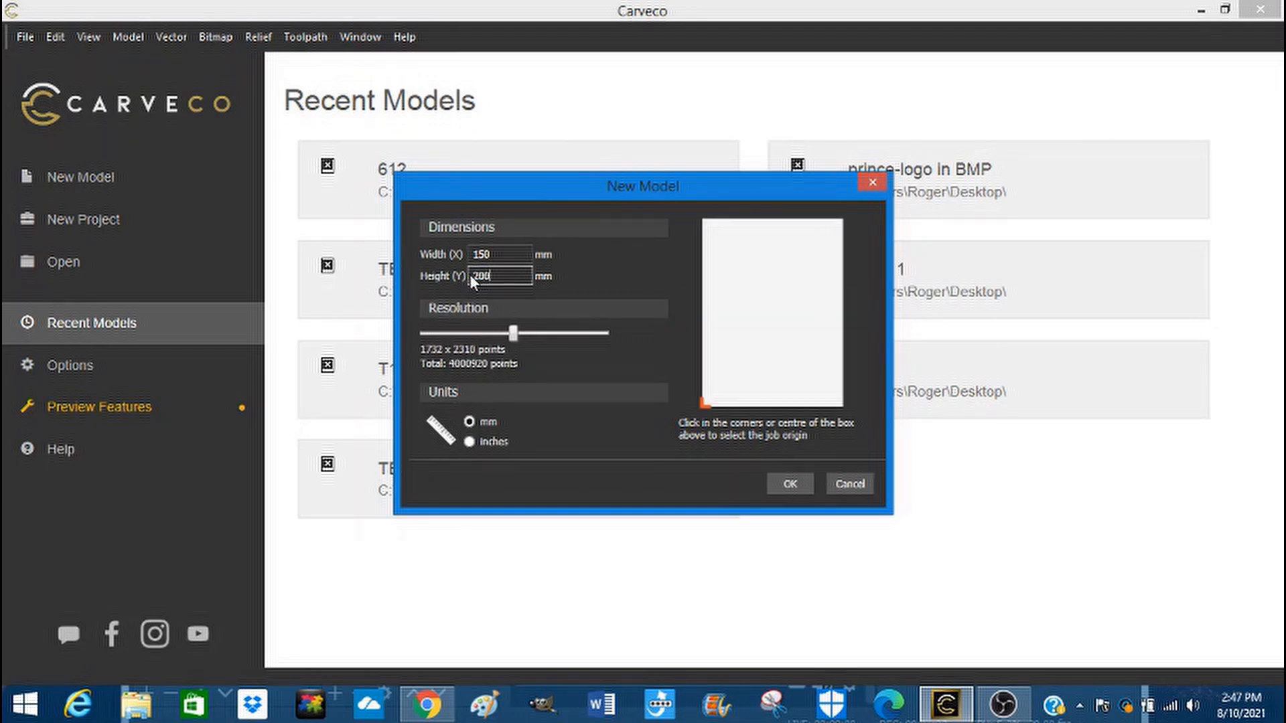
Step: Place the job origin at the model's centre, raise the resolution to maximum (3464 x 4618 points) and create the model
{"action": "left_click", "coordinate": [775, 324]}
{"action": "left_click_drag", "start_coordinate": [517, 333], "coordinate": [619, 323]}
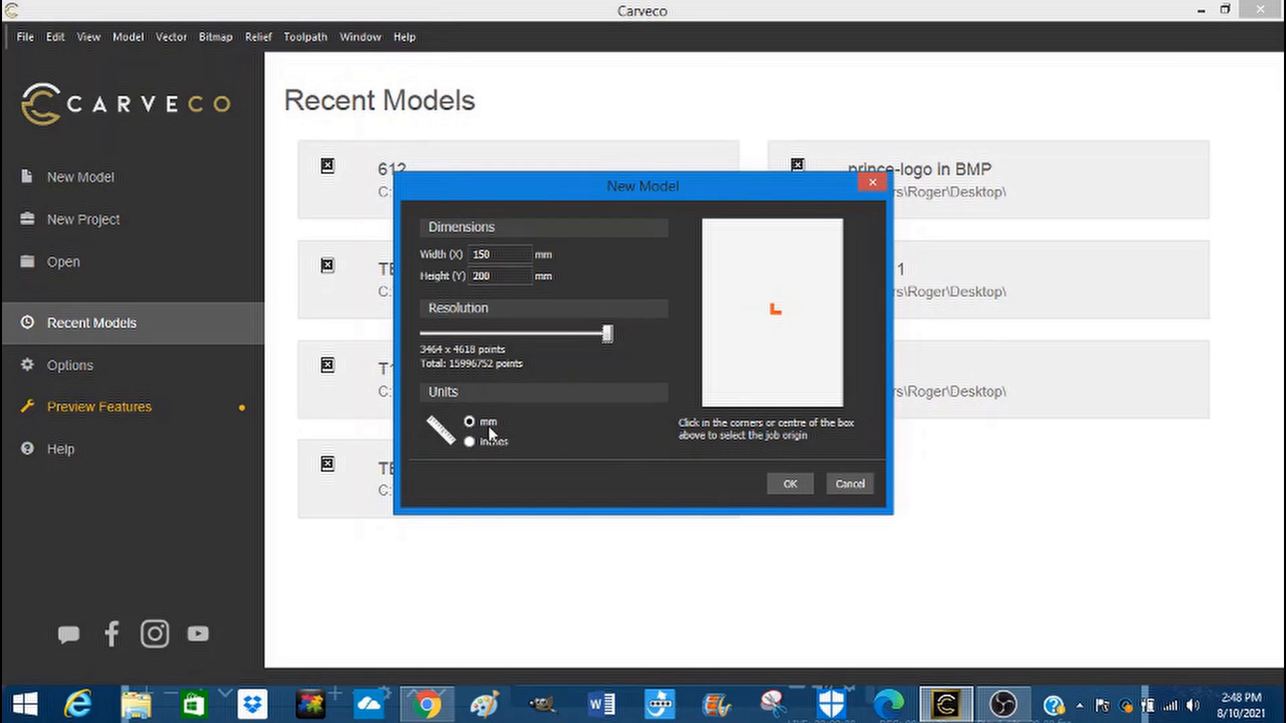
{"action": "left_click", "coordinate": [791, 483]}
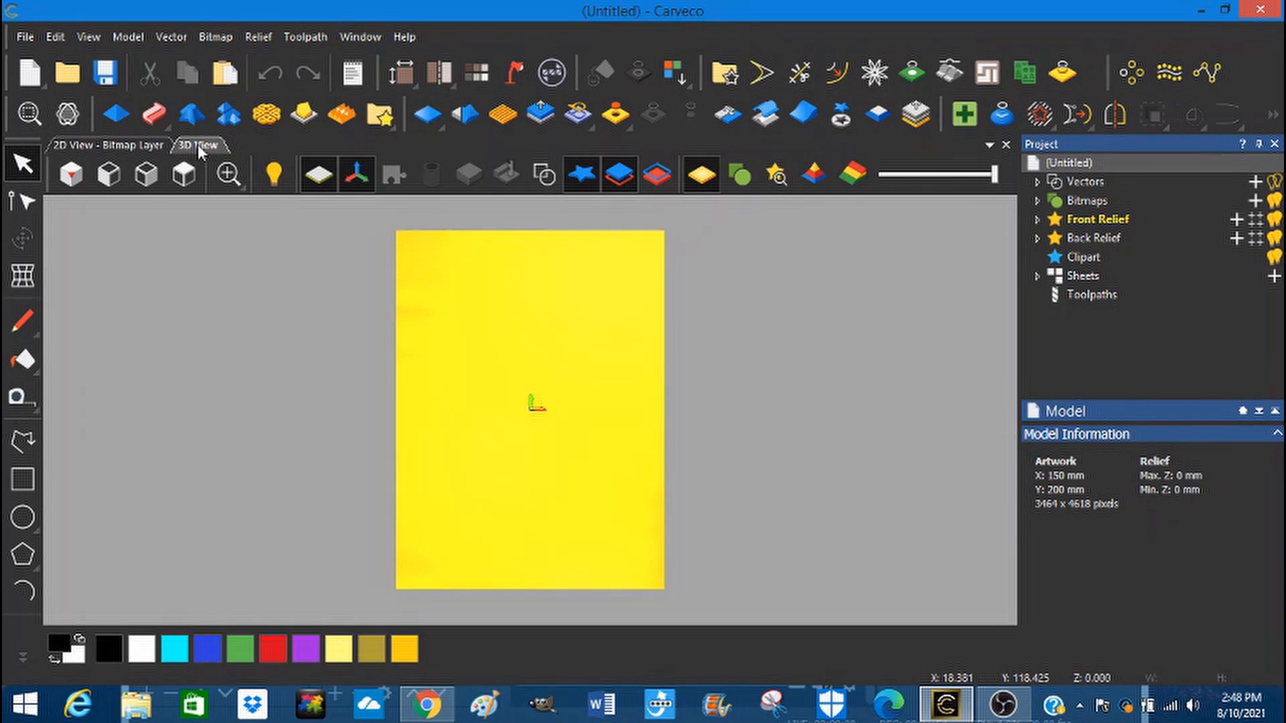
Step: Switch between the 2D and 3D views of the blank model and turn on the rulers
{"action": "left_click", "coordinate": [133, 150]}
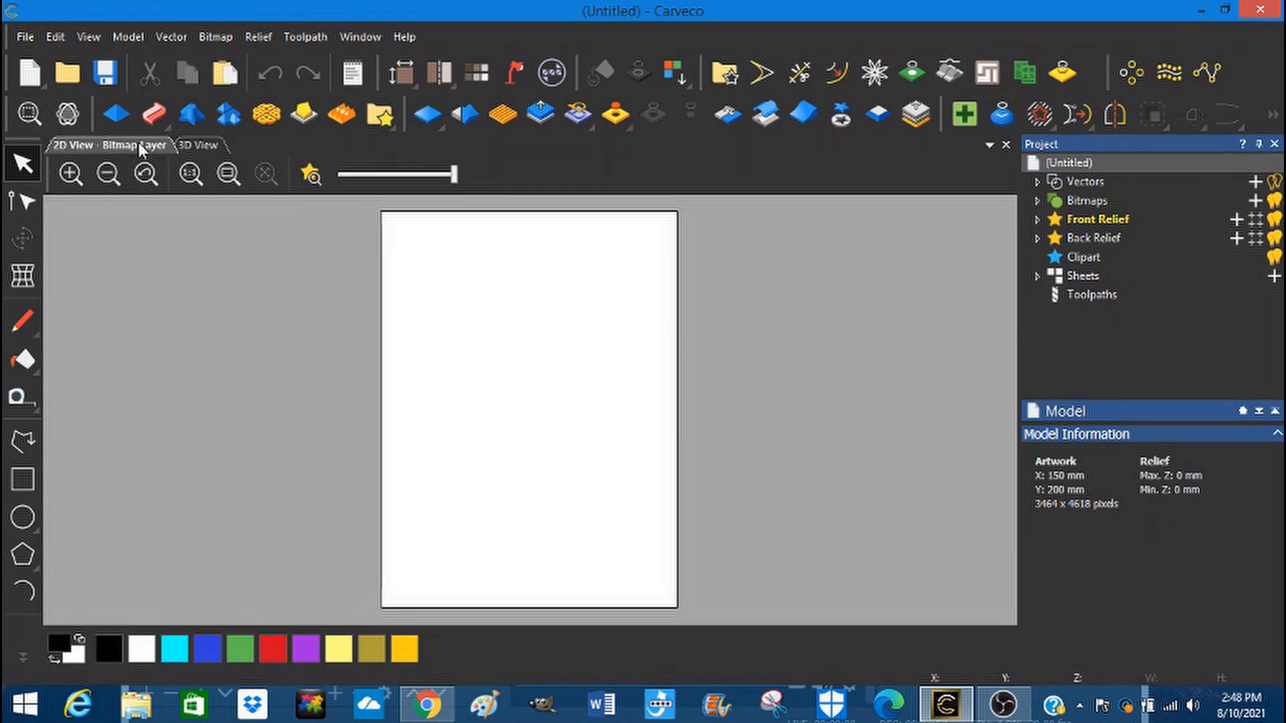
{"action": "left_click", "coordinate": [201, 145]}
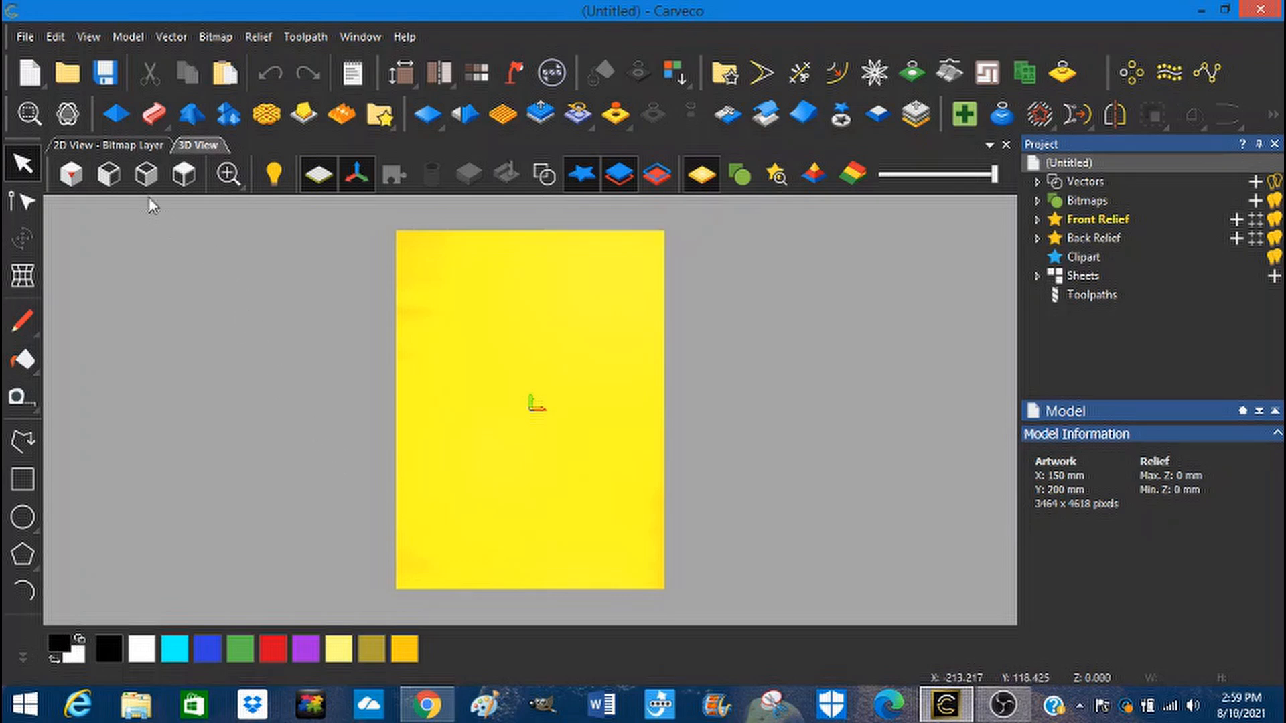
{"action": "left_click", "coordinate": [89, 37]}
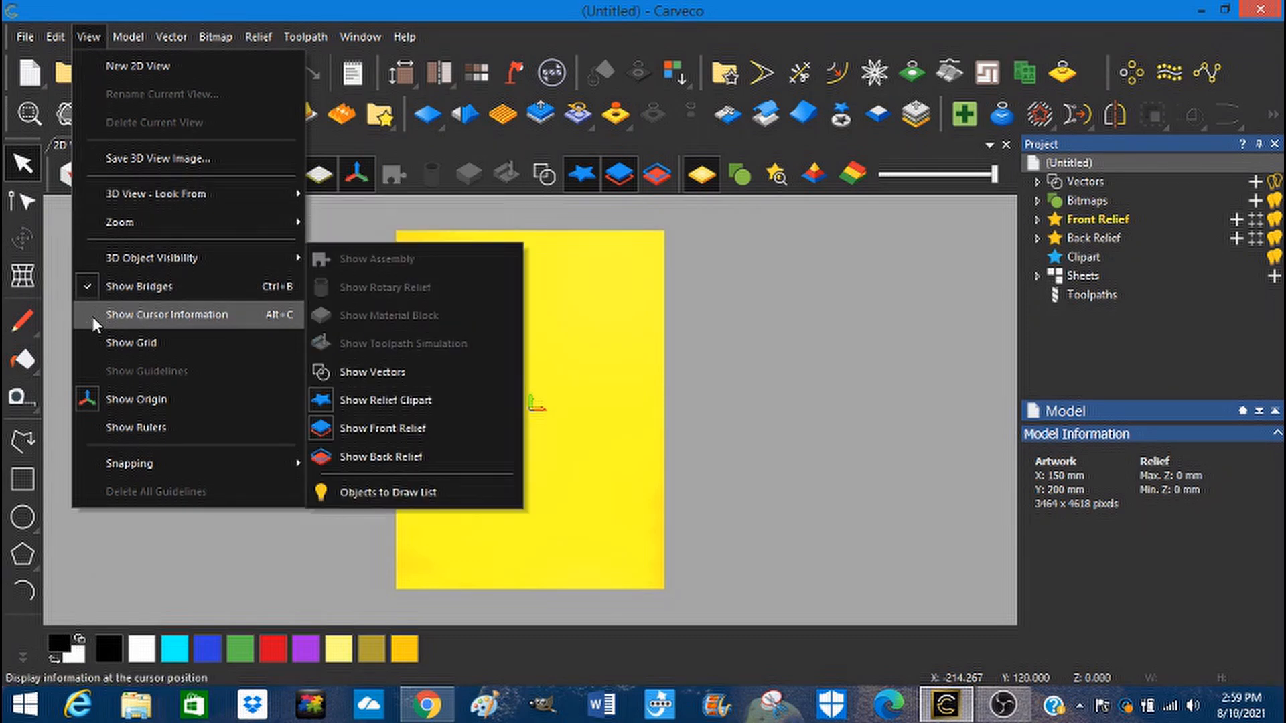
{"action": "left_click", "coordinate": [142, 429]}
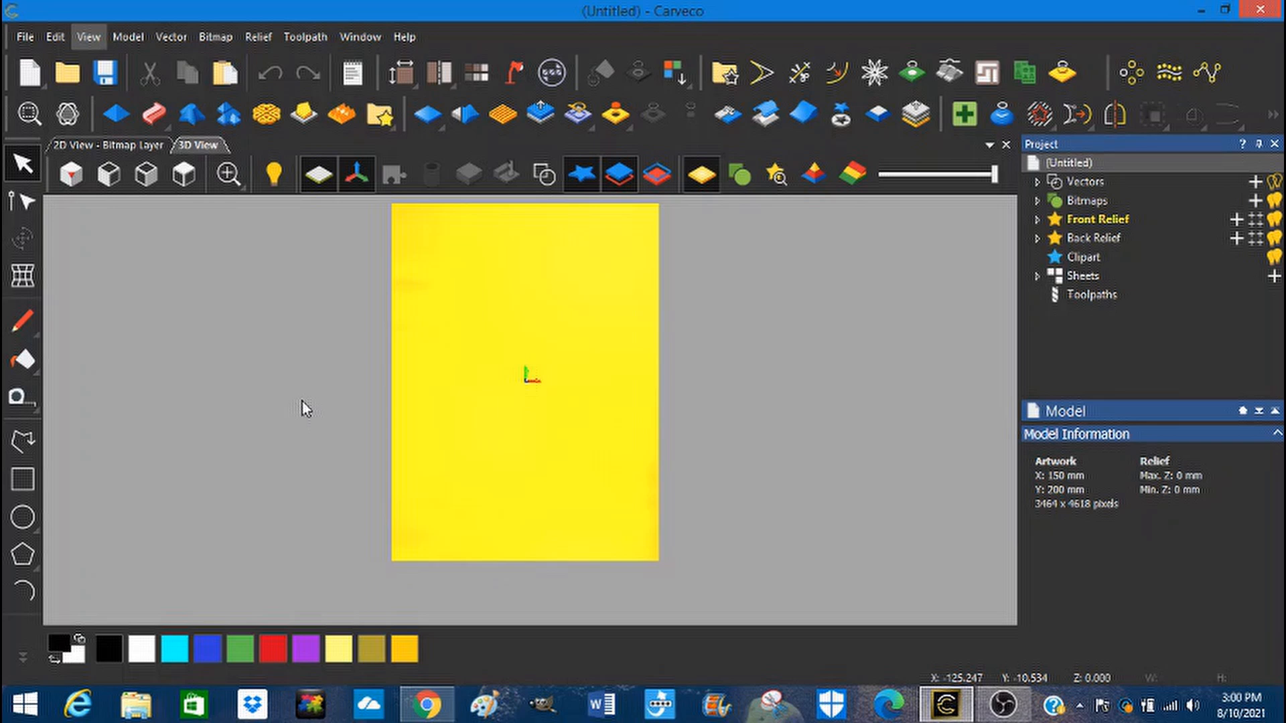
Step: Browse the relief clipart and place the Bowl from the Dishes library at the centre of the model
{"action": "left_click", "coordinate": [392, 129]}
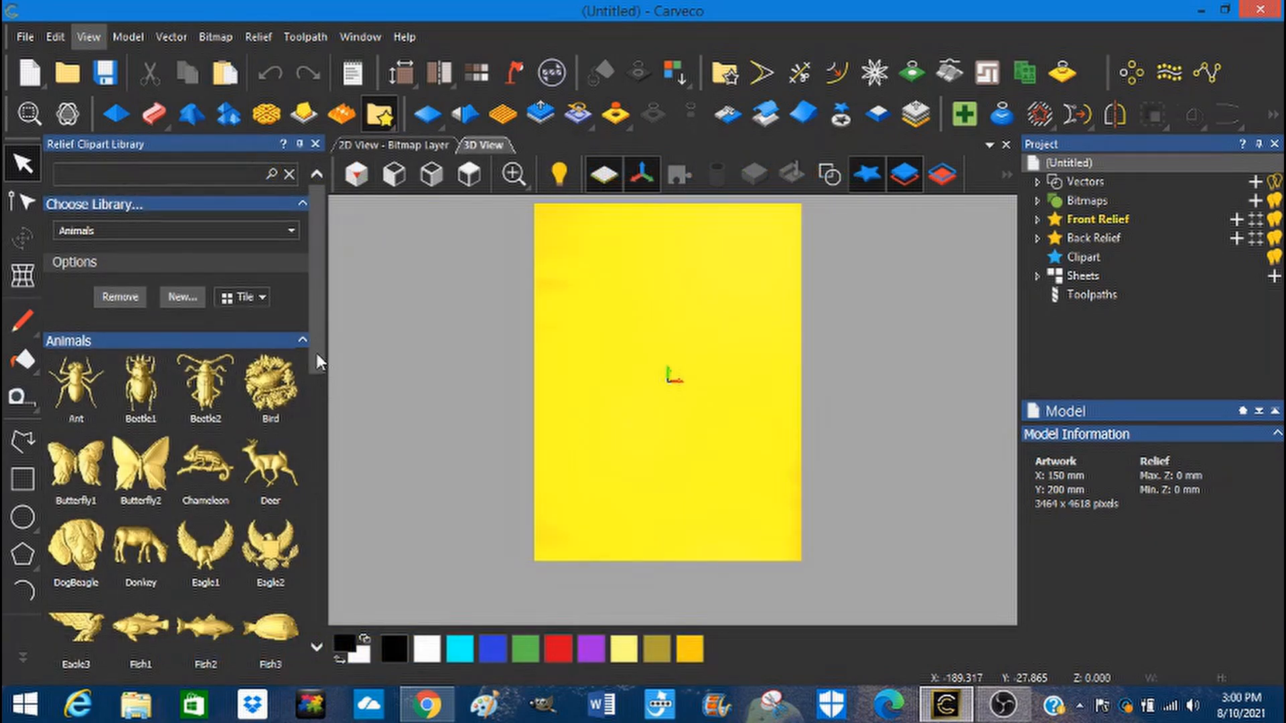
{"action": "left_click_drag", "start_coordinate": [316, 348], "coordinate": [320, 633]}
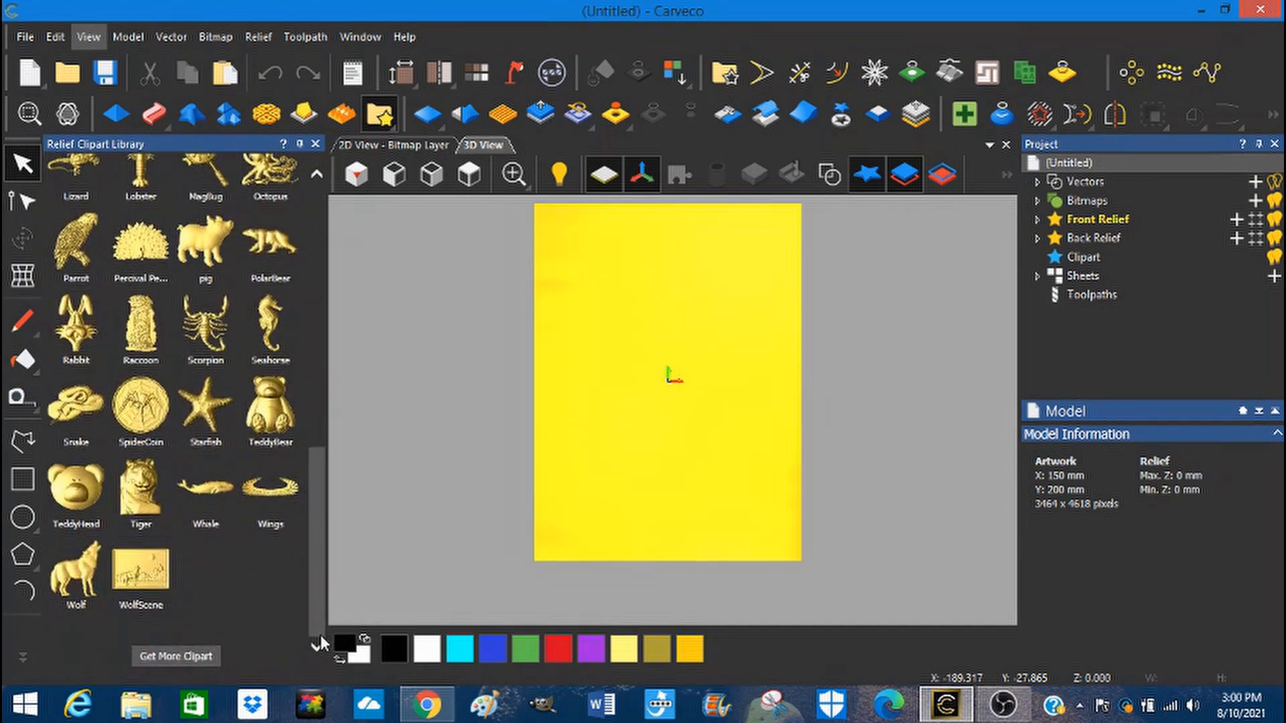
{"action": "left_click_drag", "start_coordinate": [316, 597], "coordinate": [321, 306]}
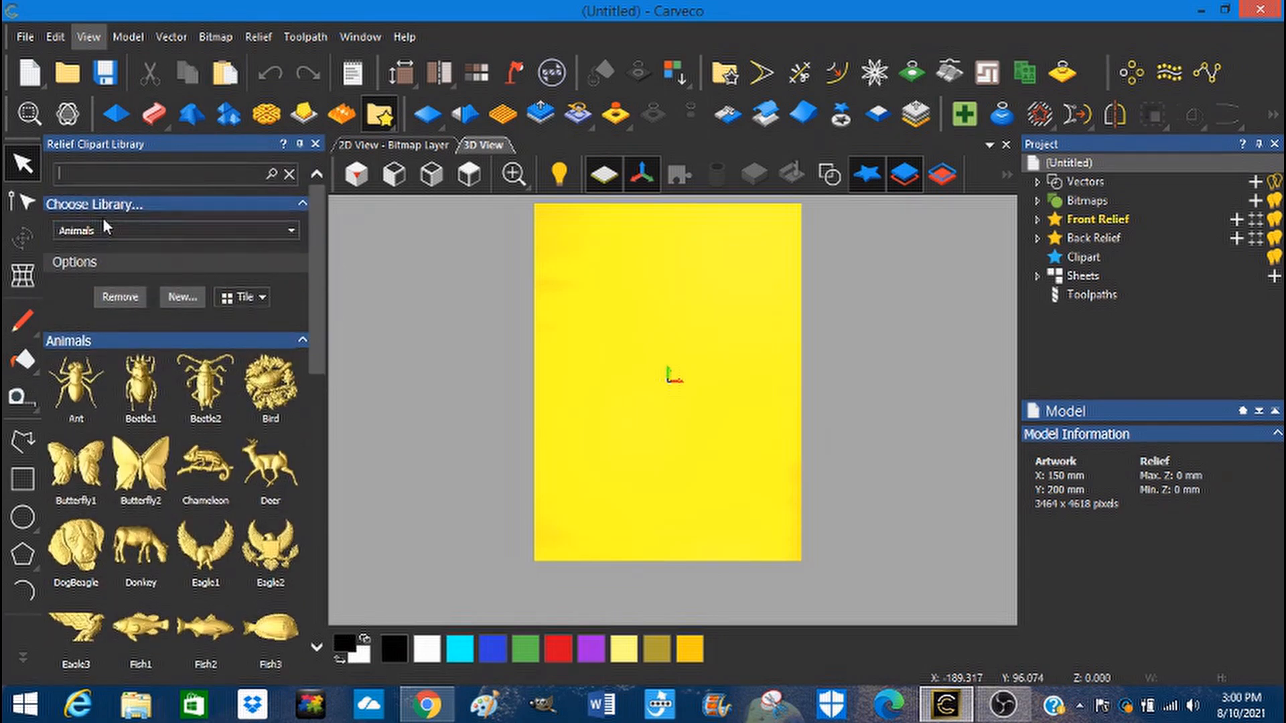
{"action": "left_click", "coordinate": [294, 228]}
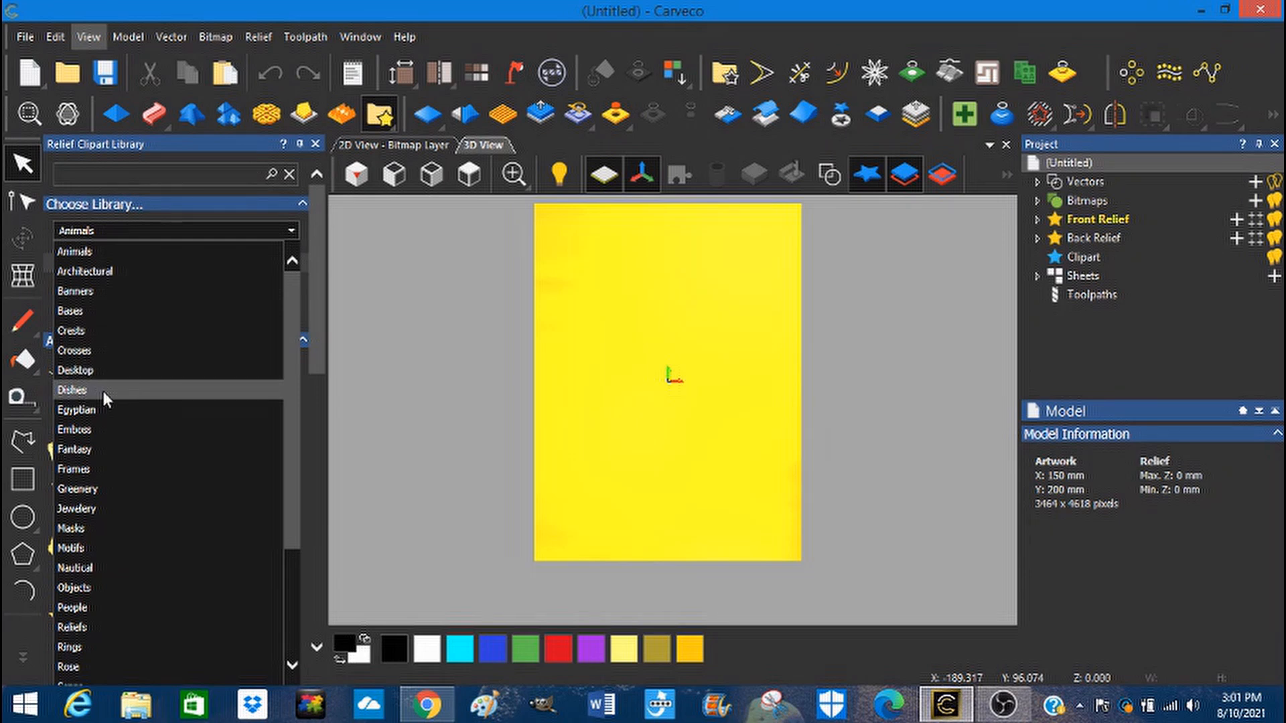
{"action": "left_click", "coordinate": [131, 390]}
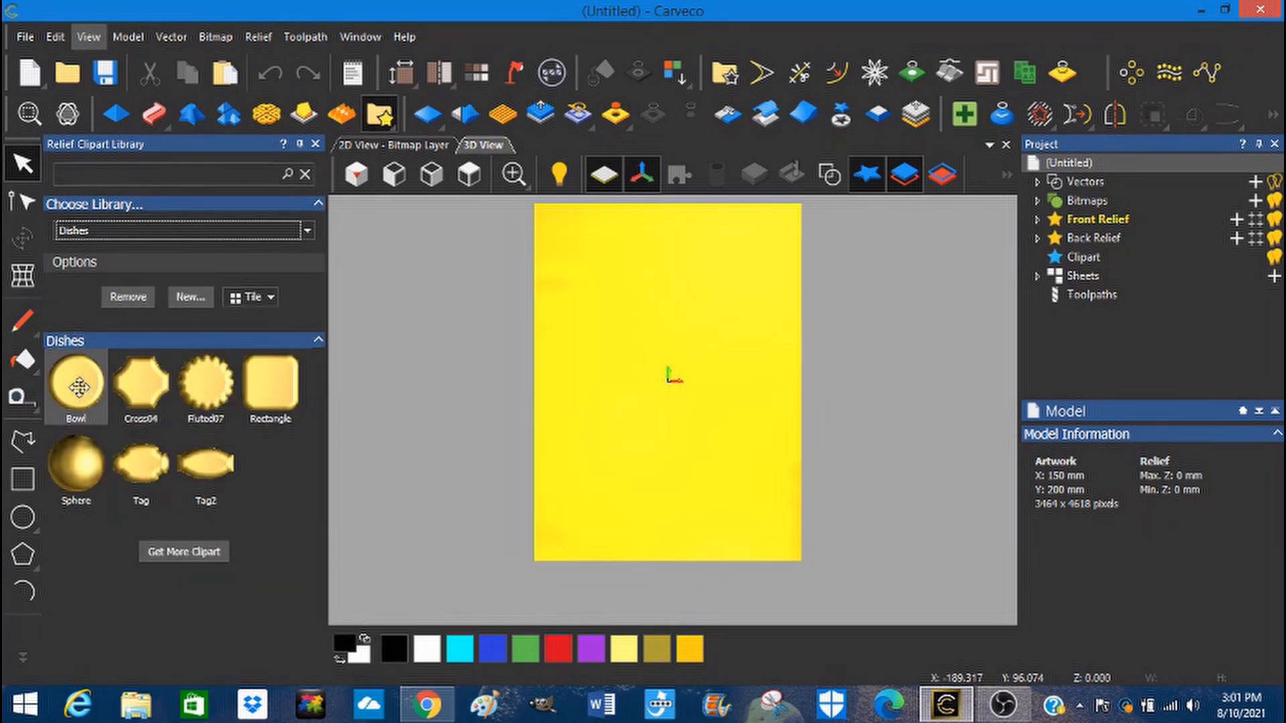
{"action": "left_click_drag", "start_coordinate": [76, 388], "coordinate": [676, 395]}
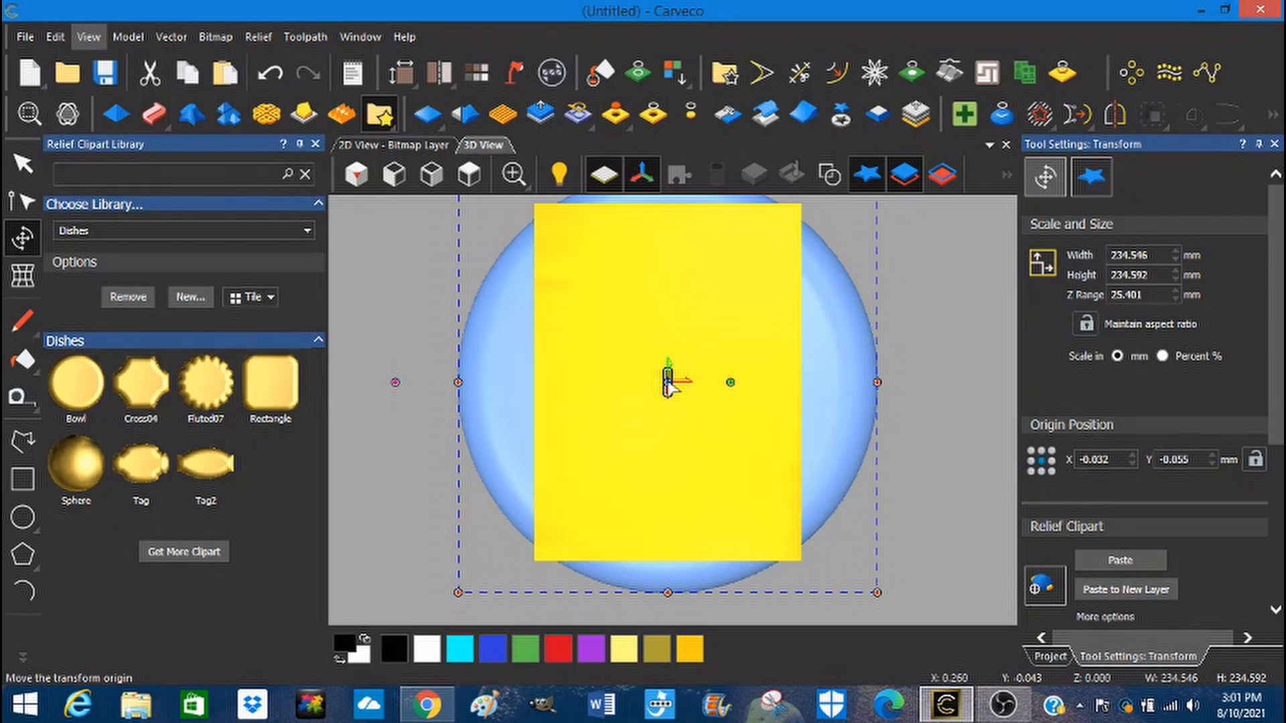
Step: Narrow the bowl from both sides to about 132 mm wide, keeping it roughly centred on the model
{"action": "scroll", "coordinate": [668, 386], "scroll_direction": "down", "scroll_amount": 1}
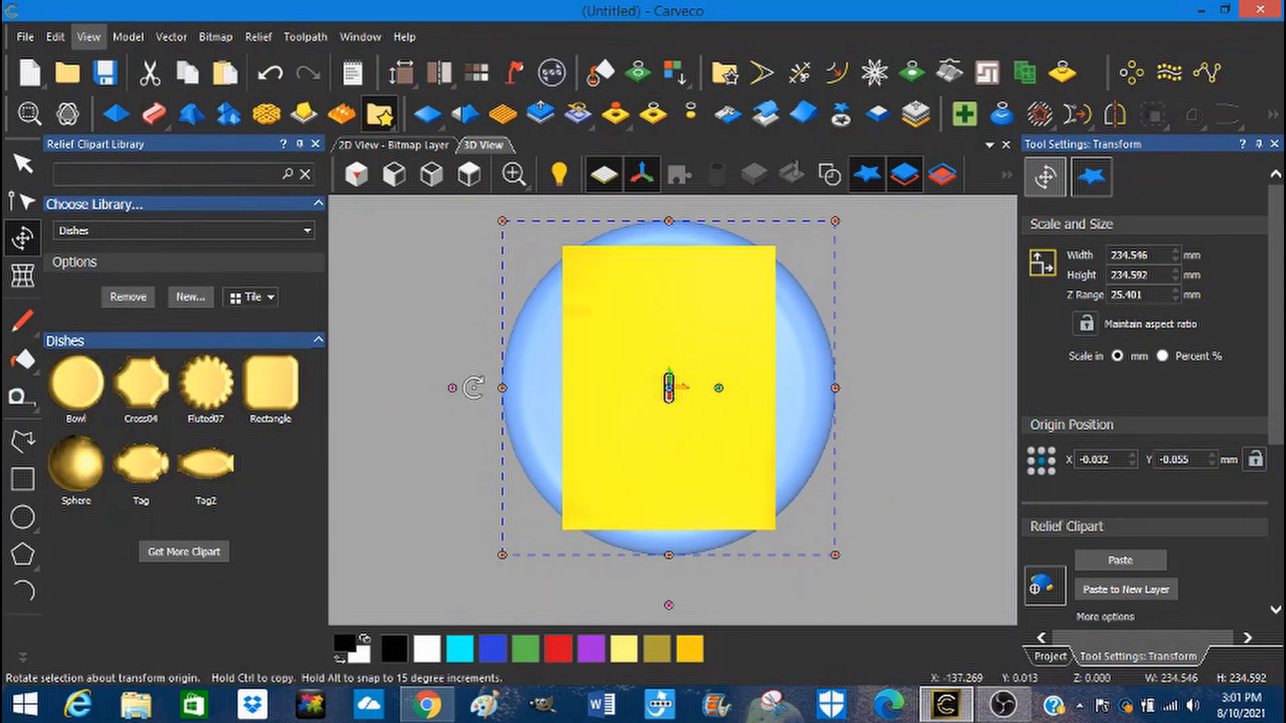
{"action": "left_click_drag", "start_coordinate": [505, 387], "coordinate": [575, 388]}
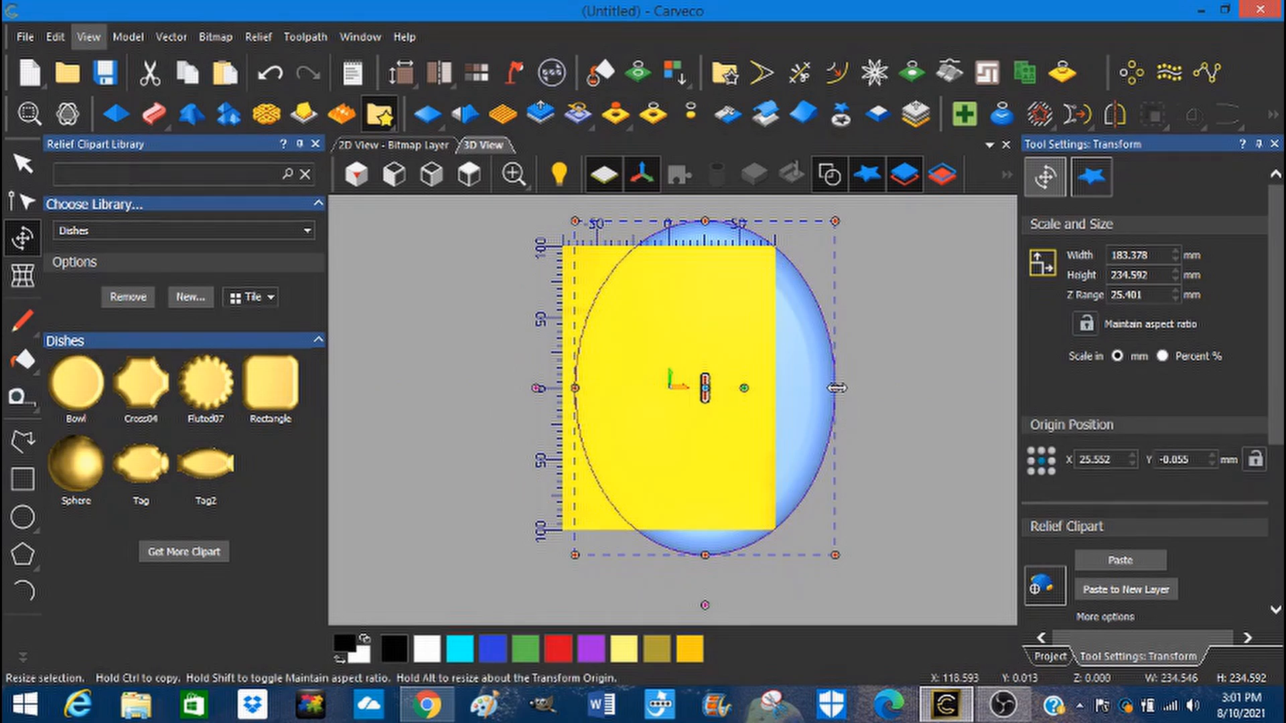
{"action": "left_click_drag", "start_coordinate": [836, 387], "coordinate": [762, 396]}
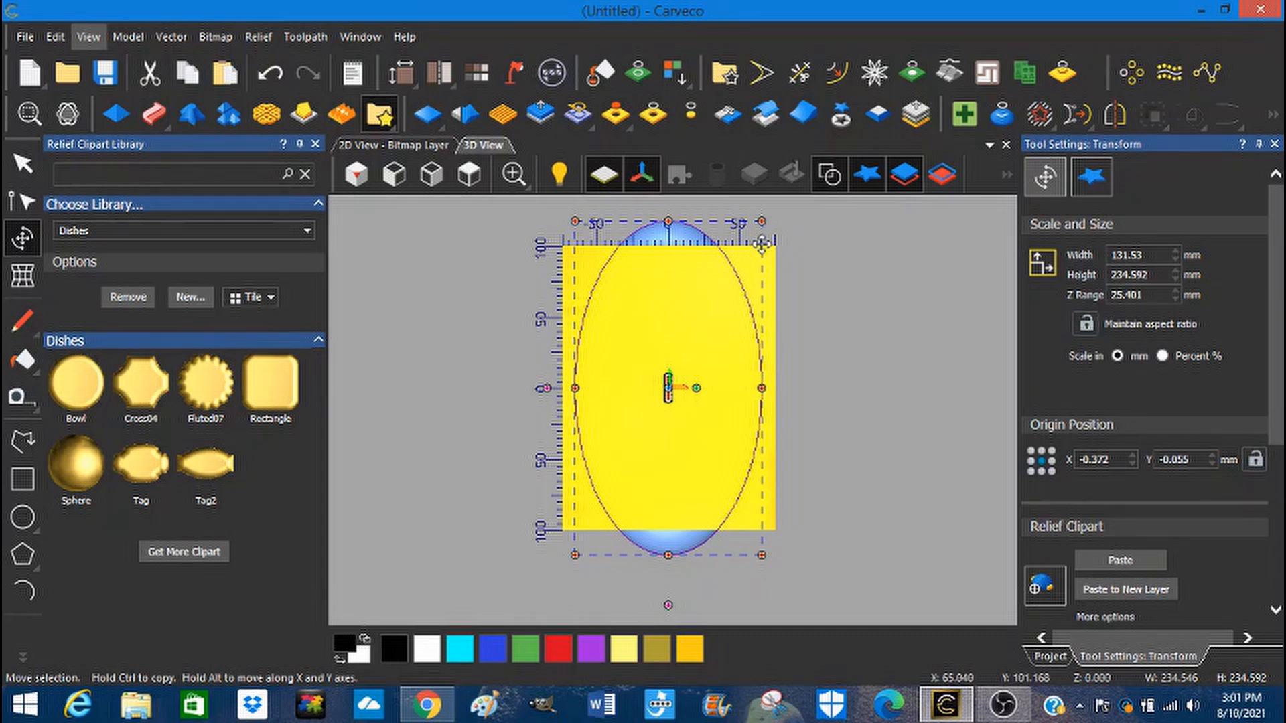
{"action": "scroll", "coordinate": [760, 244], "scroll_direction": "up", "scroll_amount": 2}
{"action": "scroll", "coordinate": [761, 245], "scroll_direction": "up", "scroll_amount": 1}
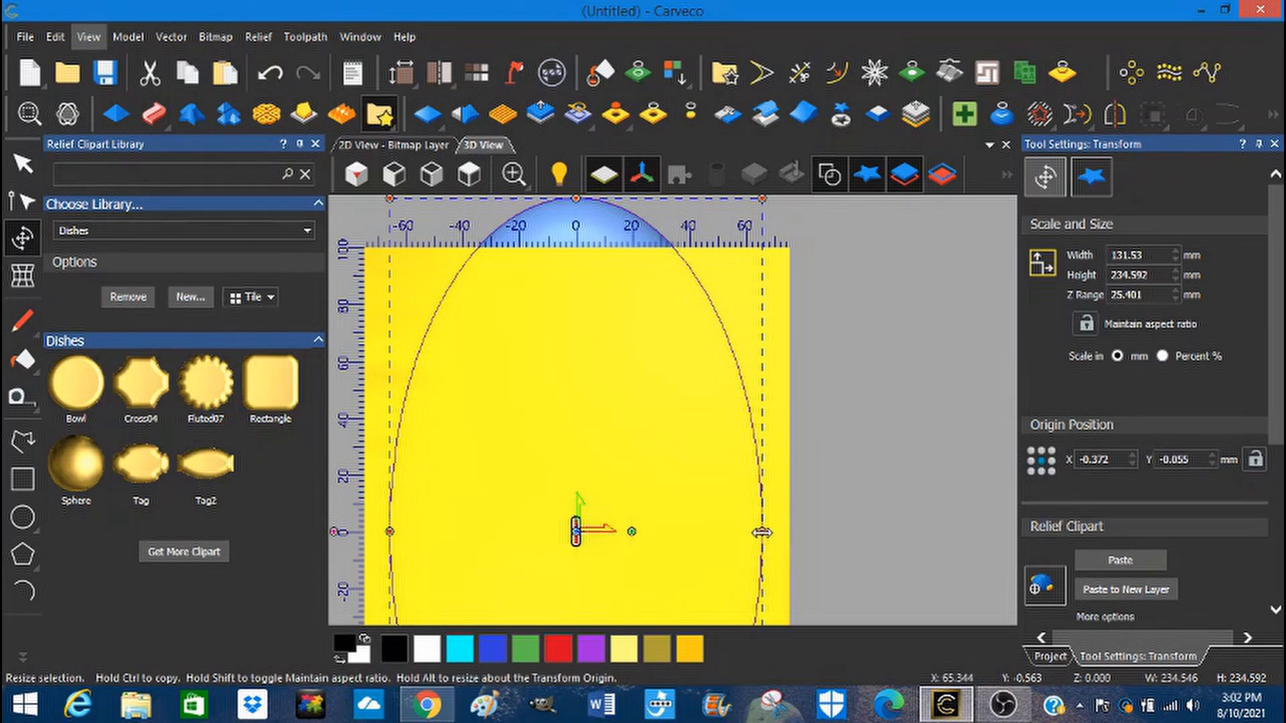
{"action": "left_click_drag", "start_coordinate": [762, 533], "coordinate": [763, 532]}
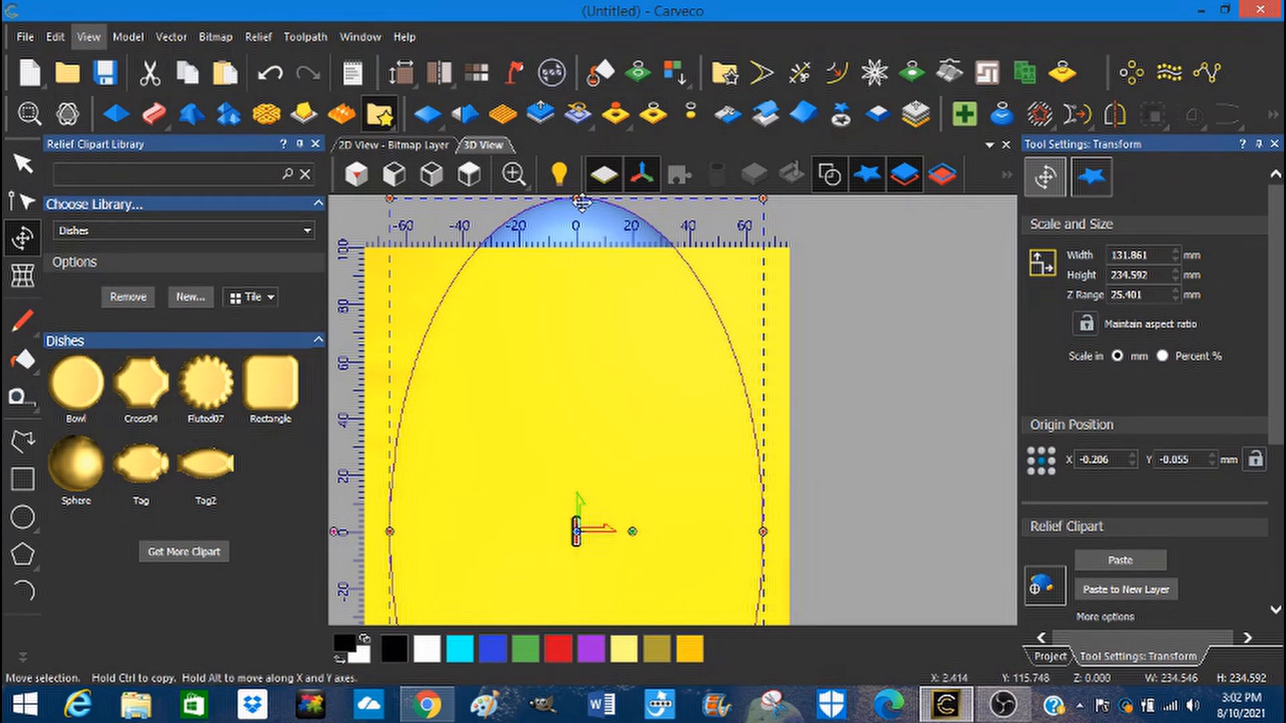
Step: Shorten the bowl from its upper and lower edges to about 180 mm high so it fits inside the model
{"action": "left_click_drag", "start_coordinate": [575, 199], "coordinate": [579, 271]}
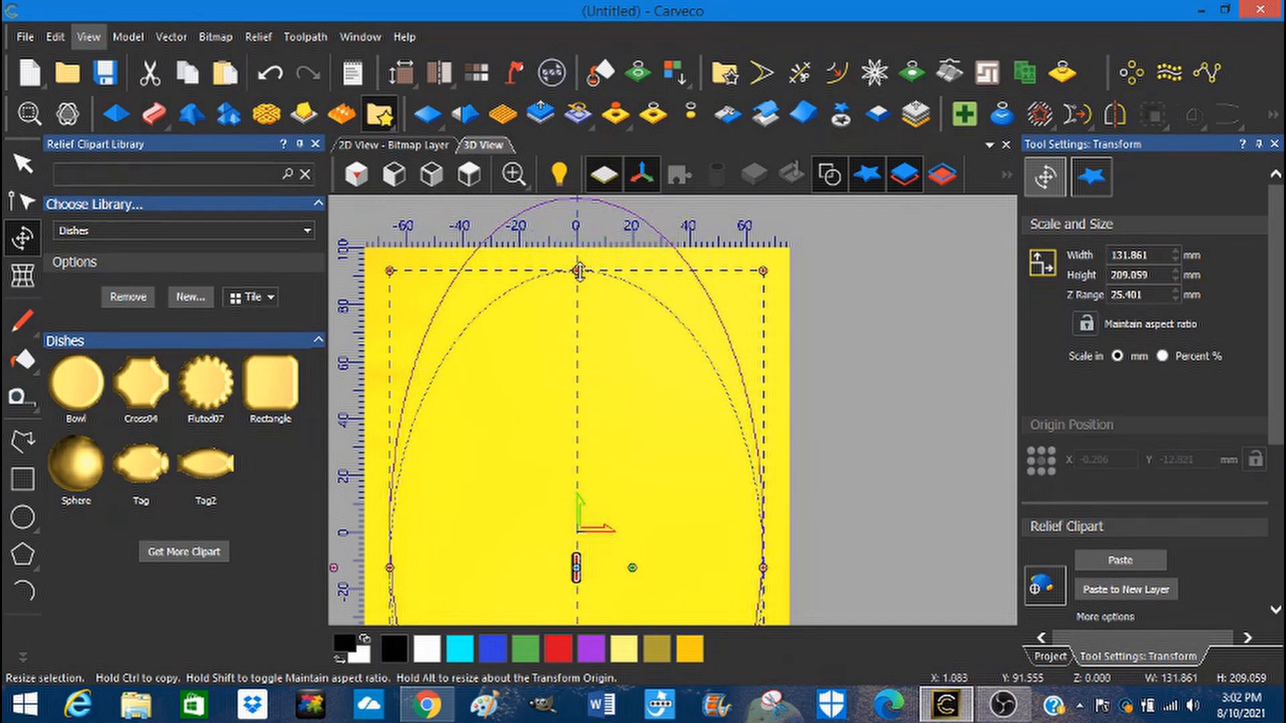
{"action": "left_click_drag", "start_coordinate": [579, 272], "coordinate": [579, 277]}
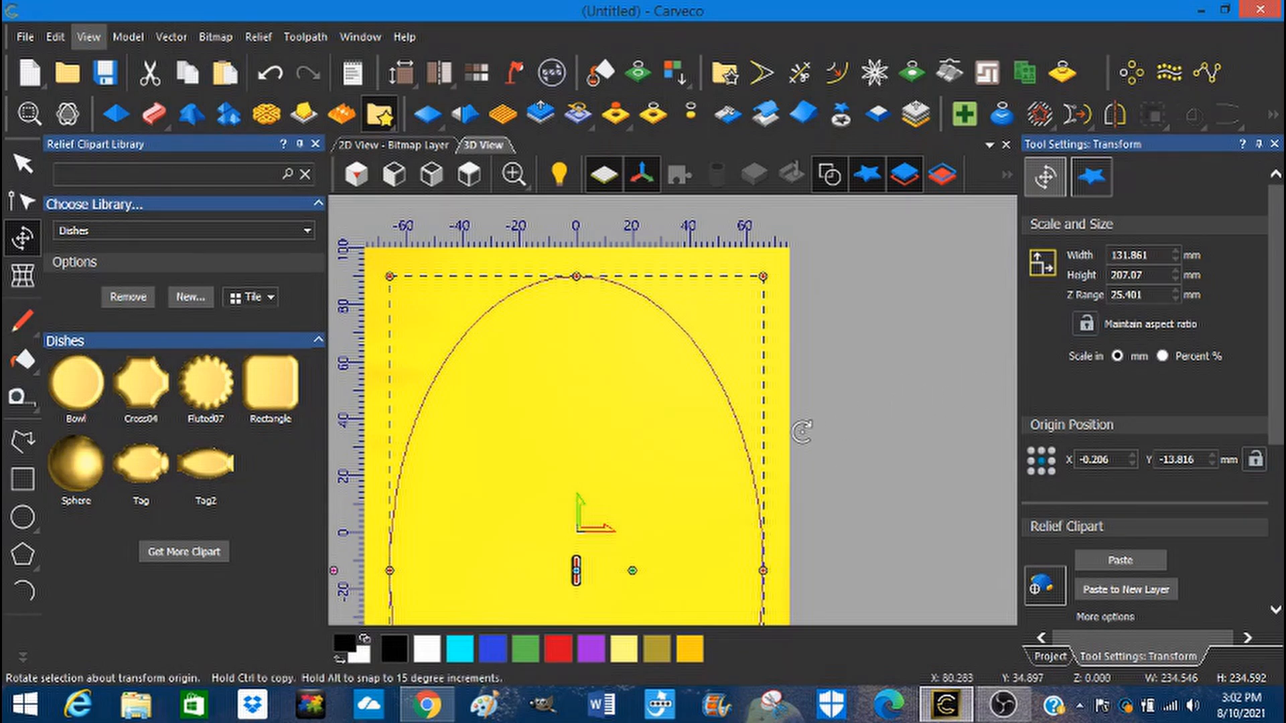
{"action": "scroll", "coordinate": [800, 434], "scroll_direction": "down", "scroll_amount": 1}
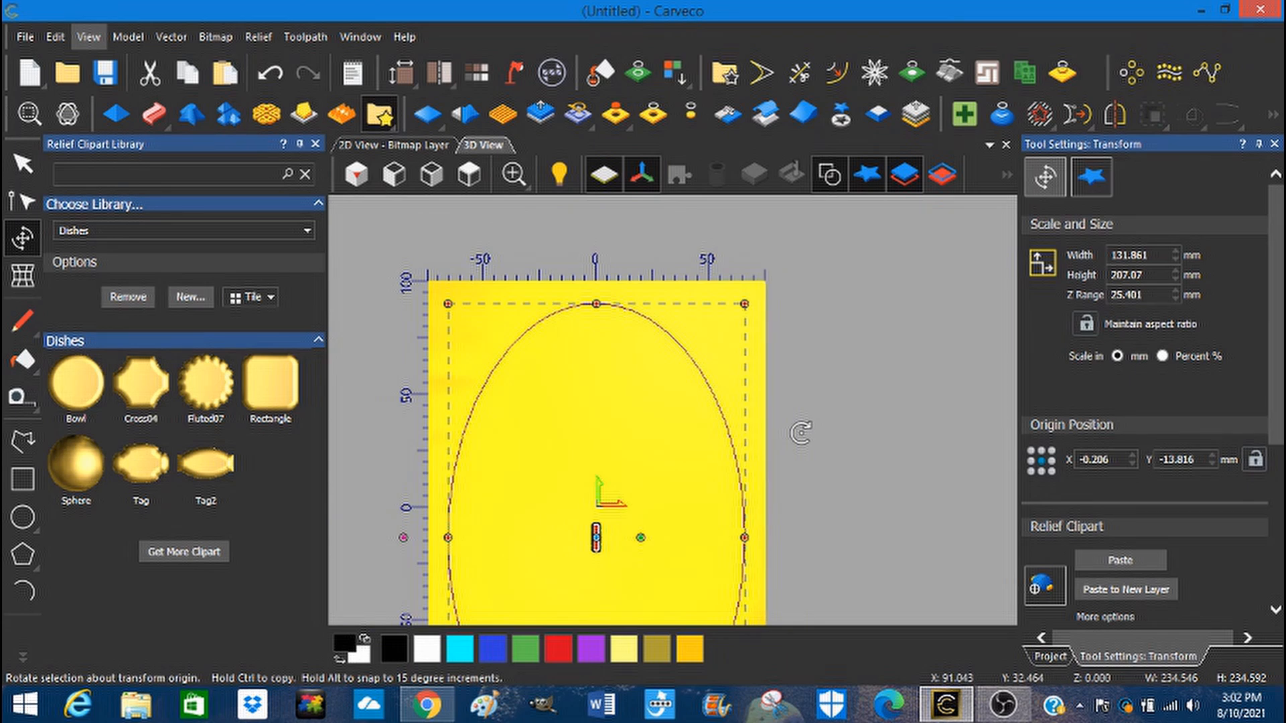
{"action": "middle_click_drag", "start_coordinate": [801, 433], "coordinate": [809, 263]}
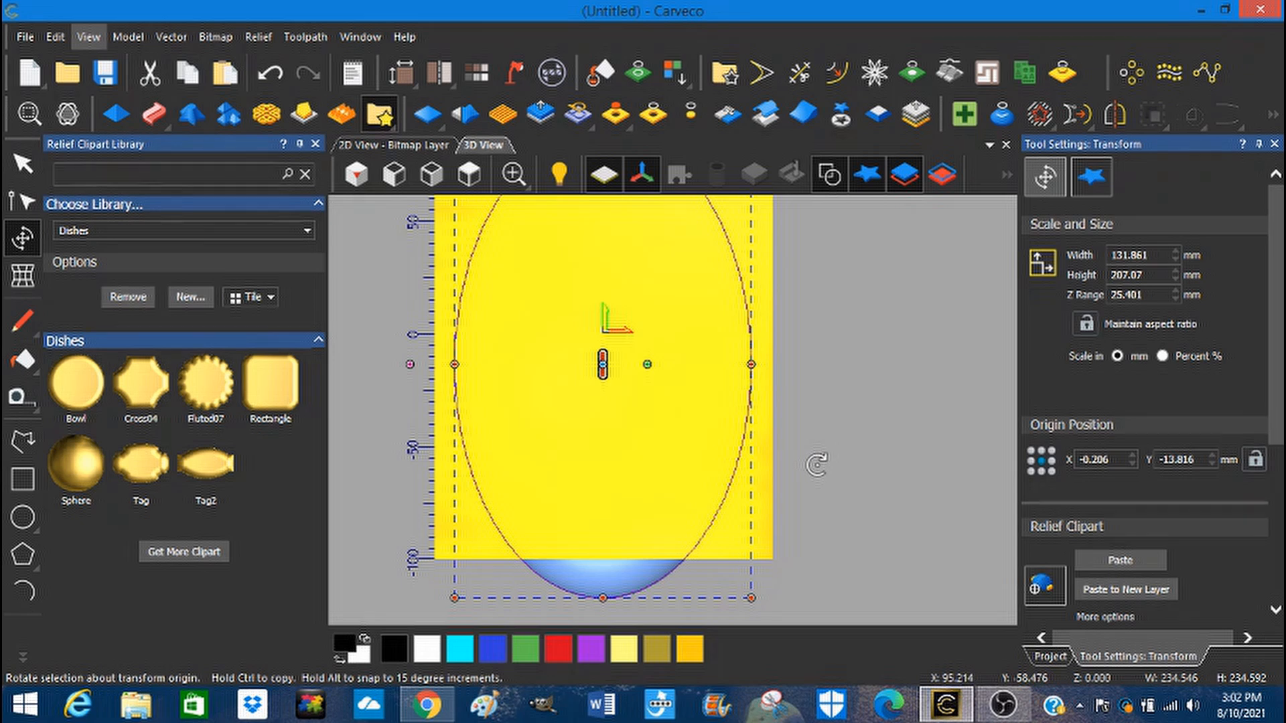
{"action": "middle_click_drag", "start_coordinate": [817, 465], "coordinate": [829, 415]}
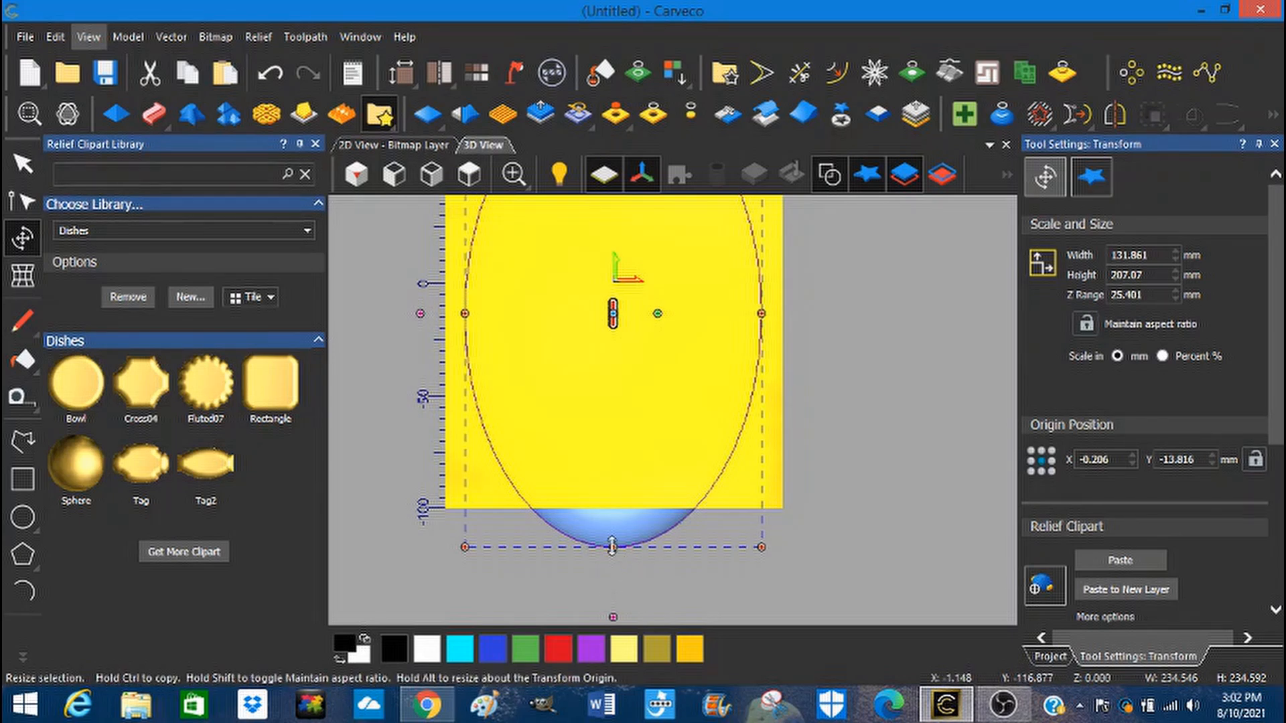
{"action": "left_click_drag", "start_coordinate": [614, 547], "coordinate": [613, 487]}
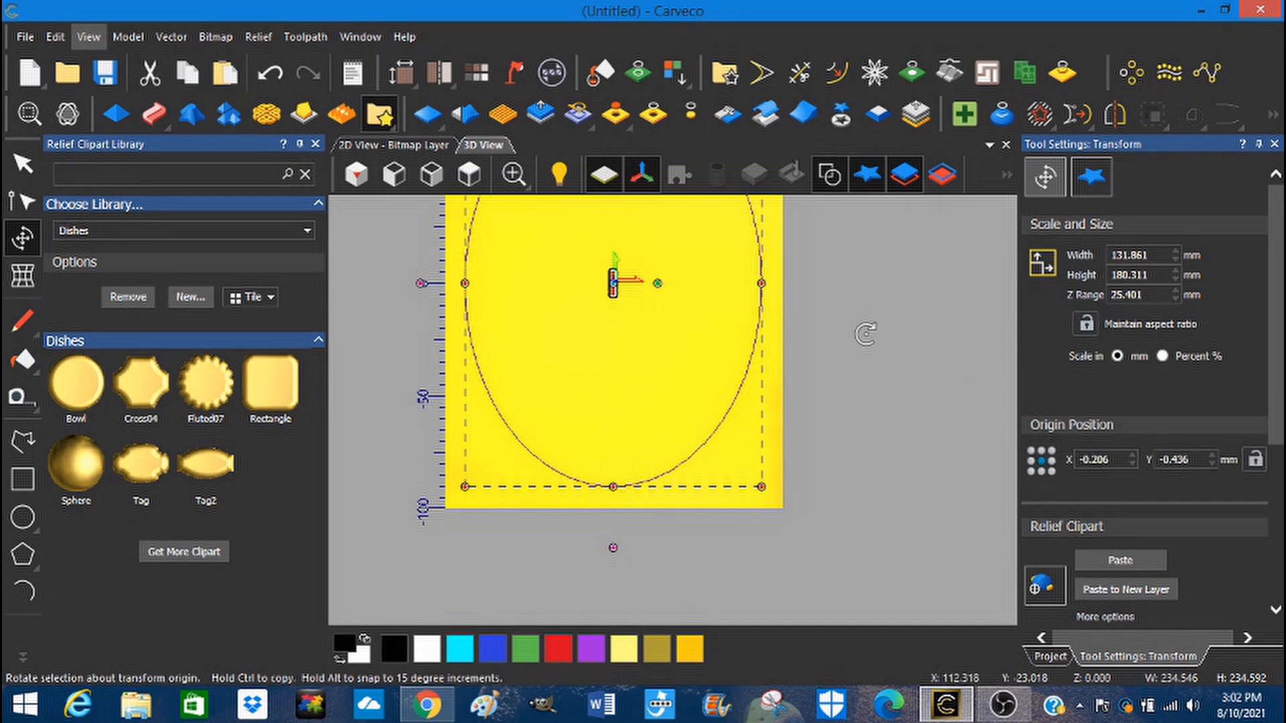
Step: Set the bowl's size to 130 mm width, 180 mm height and 13 mm Z range
{"action": "middle_click_drag", "start_coordinate": [866, 334], "coordinate": [864, 467]}
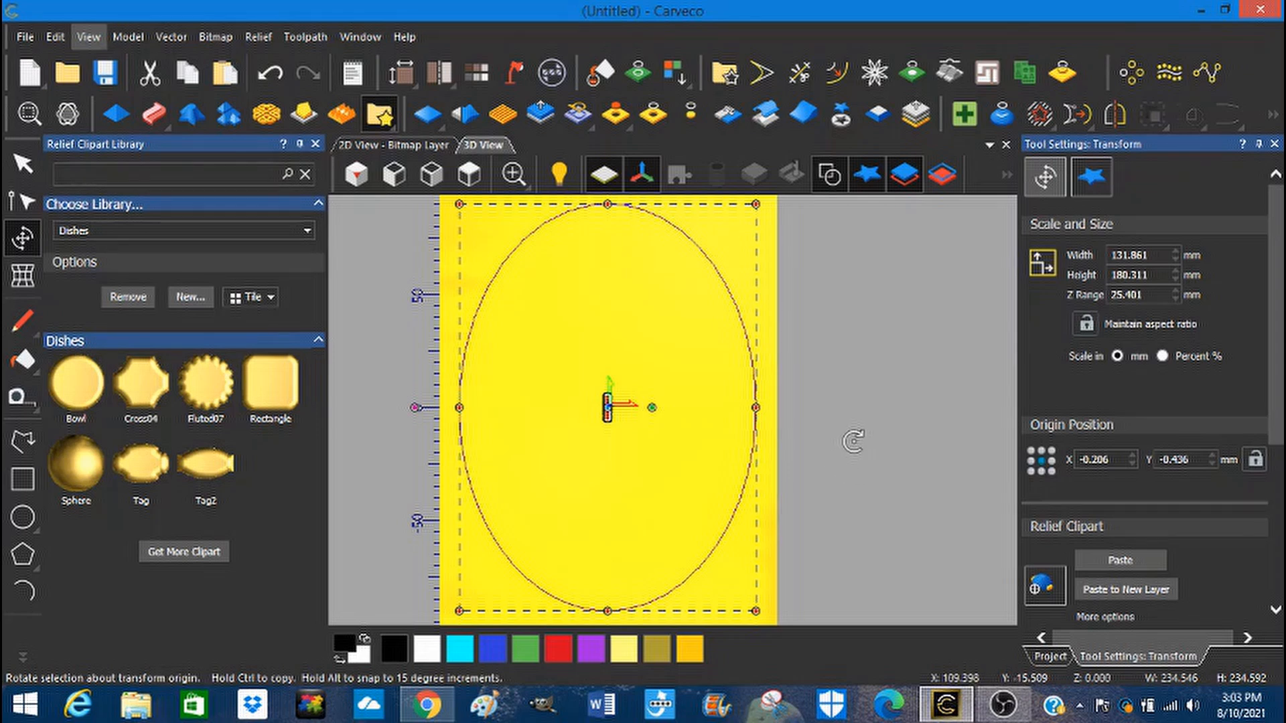
{"action": "mouse_move", "coordinate": [854, 396]}
{"action": "middle_mouse_down"}
{"action": "mouse_move", "coordinate": [855, 415]}
{"action": "mouse_move", "coordinate": [860, 403]}
{"action": "middle_mouse_up"}
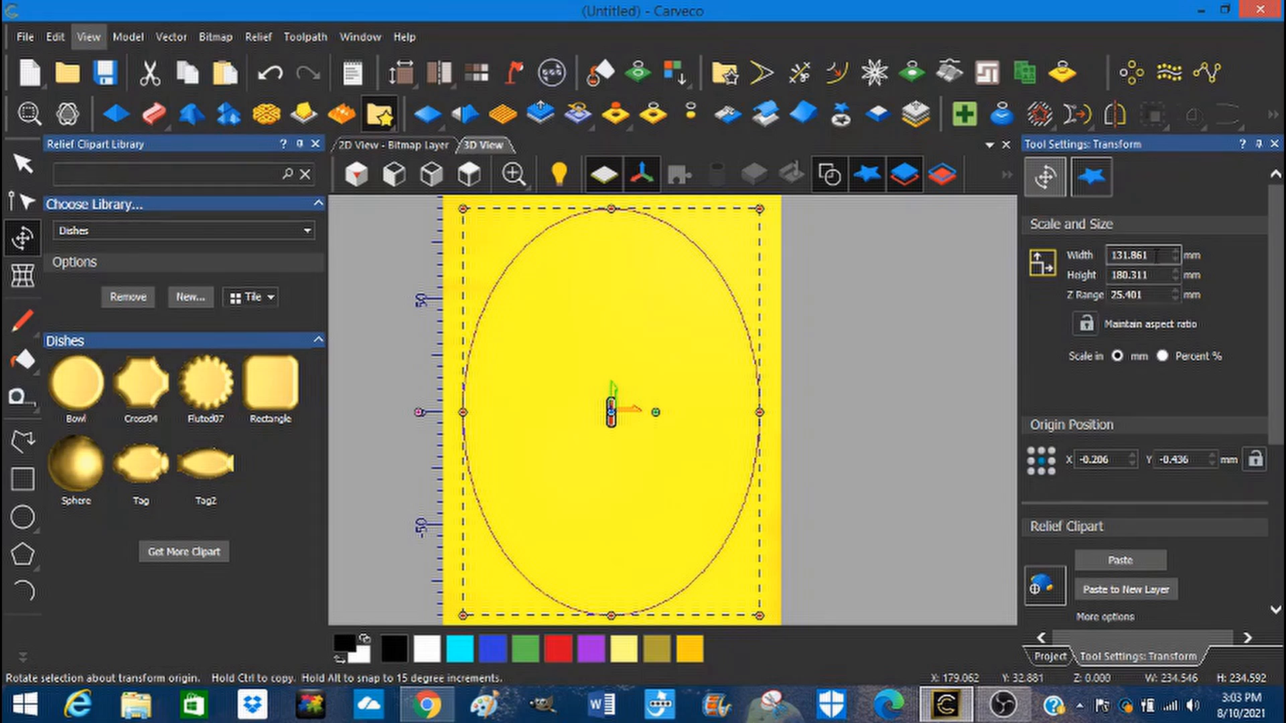
{"action": "left_click_drag", "start_coordinate": [1158, 255], "coordinate": [1108, 261]}
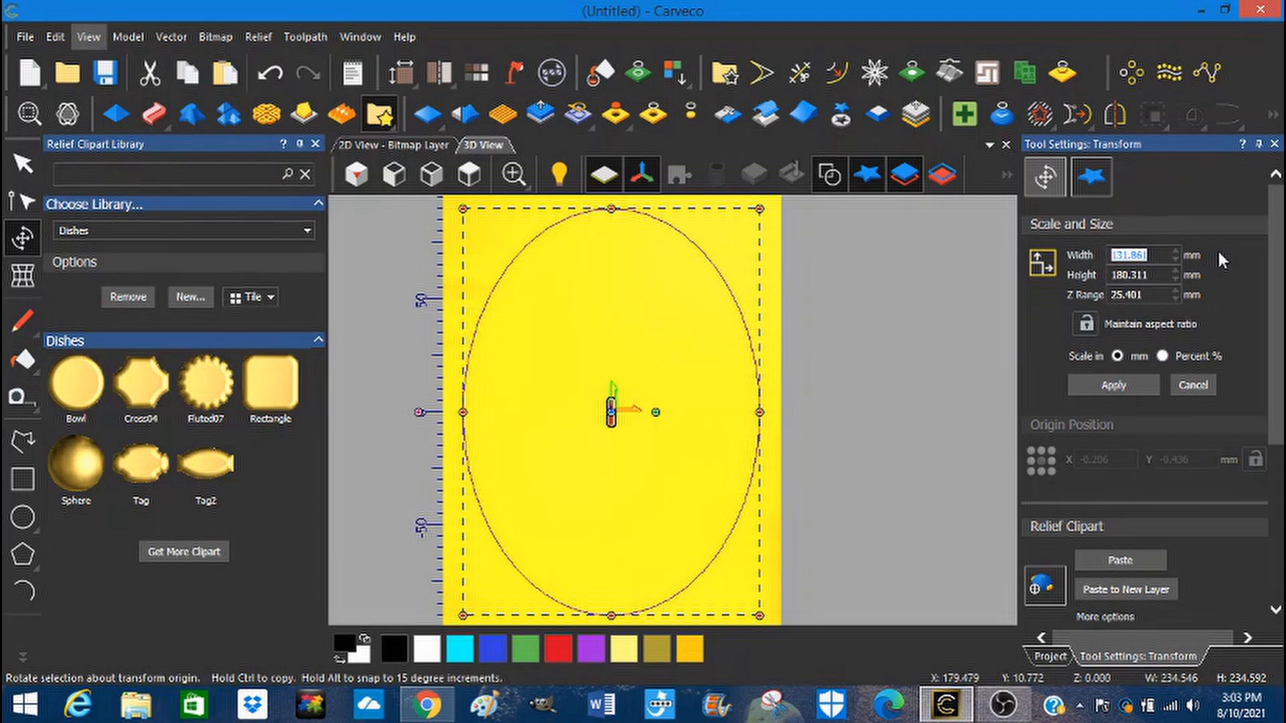
{"action": "type", "text": "130.0"}
{"action": "left_click", "coordinate": [1153, 274]}
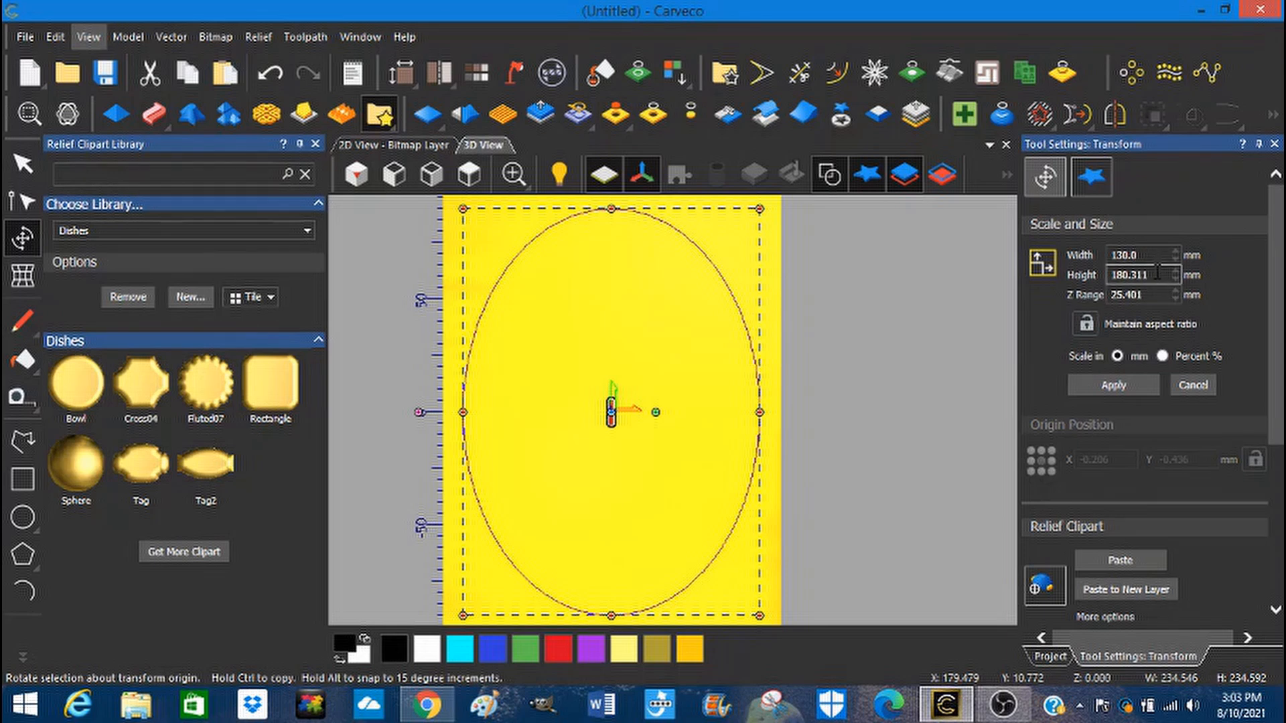
{"action": "left_click_drag", "start_coordinate": [1153, 274], "coordinate": [1131, 275]}
{"action": "left_click_drag", "start_coordinate": [1148, 295], "coordinate": [1103, 299]}
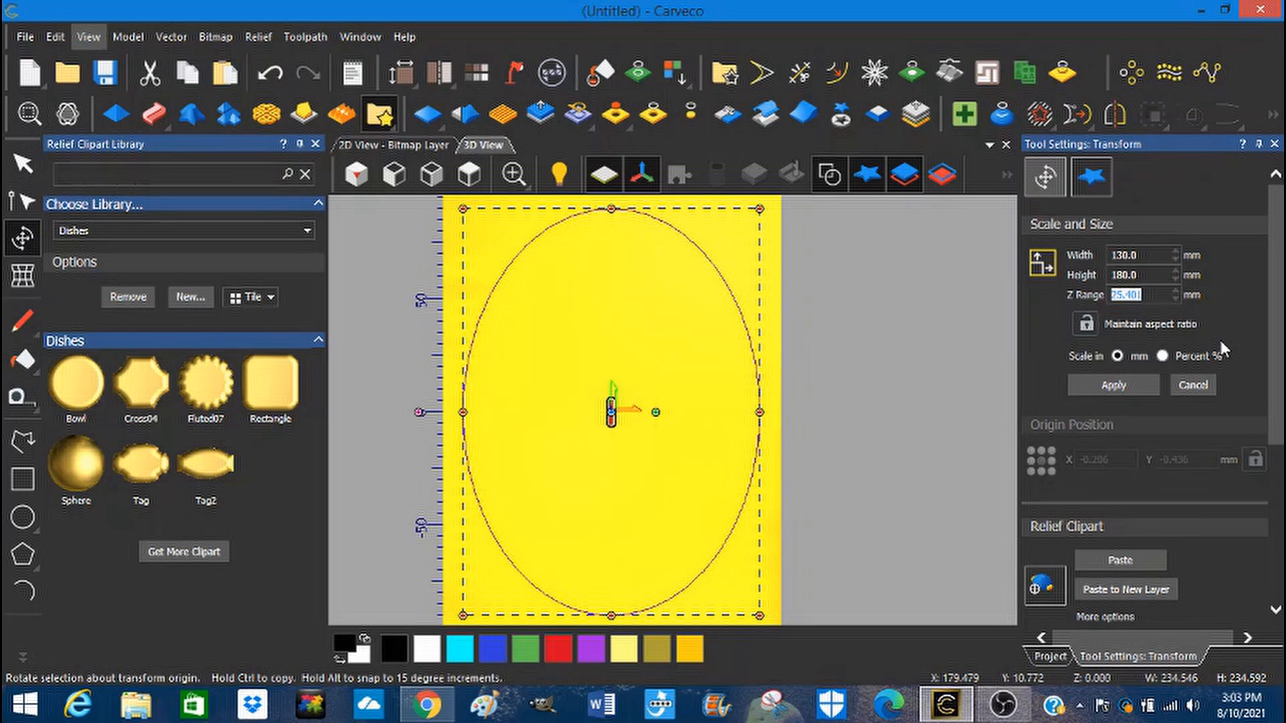
{"action": "type", "text": "13.0"}
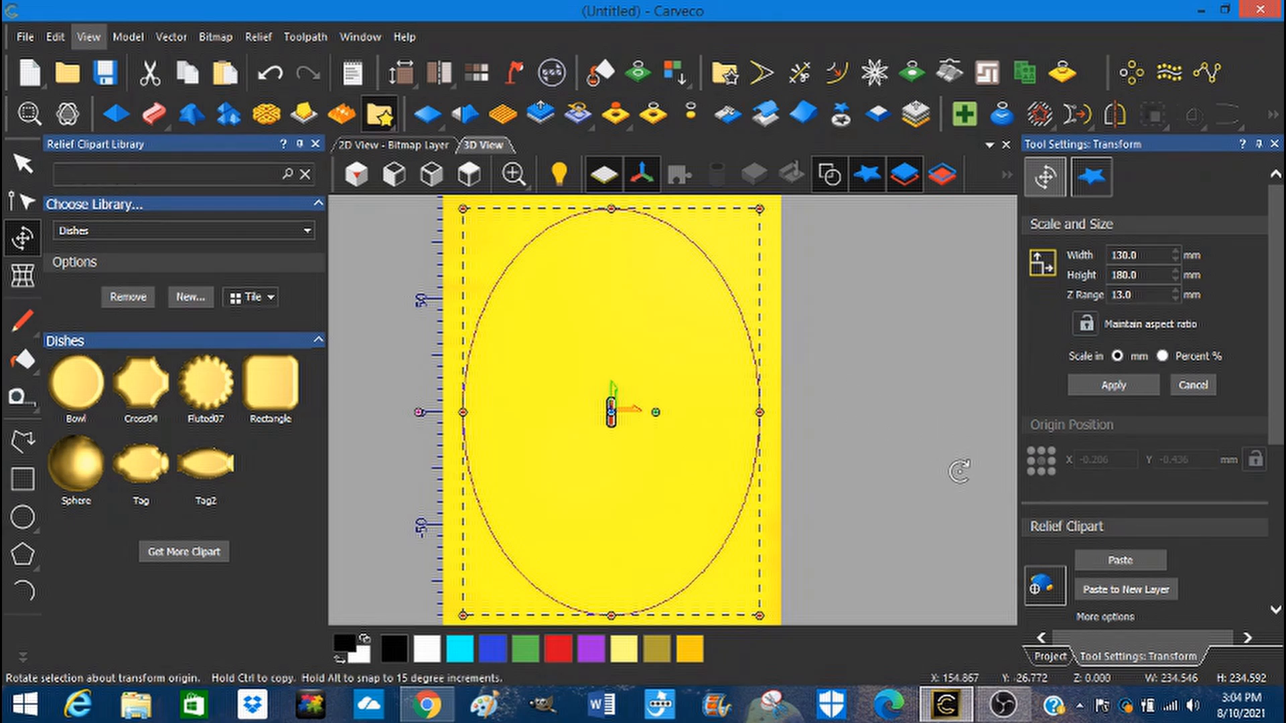
Step: Change the bowl's combine mode so it cuts into the relief, and set its origin position to X 0 and Y 0
{"action": "left_click", "coordinate": [1055, 596]}
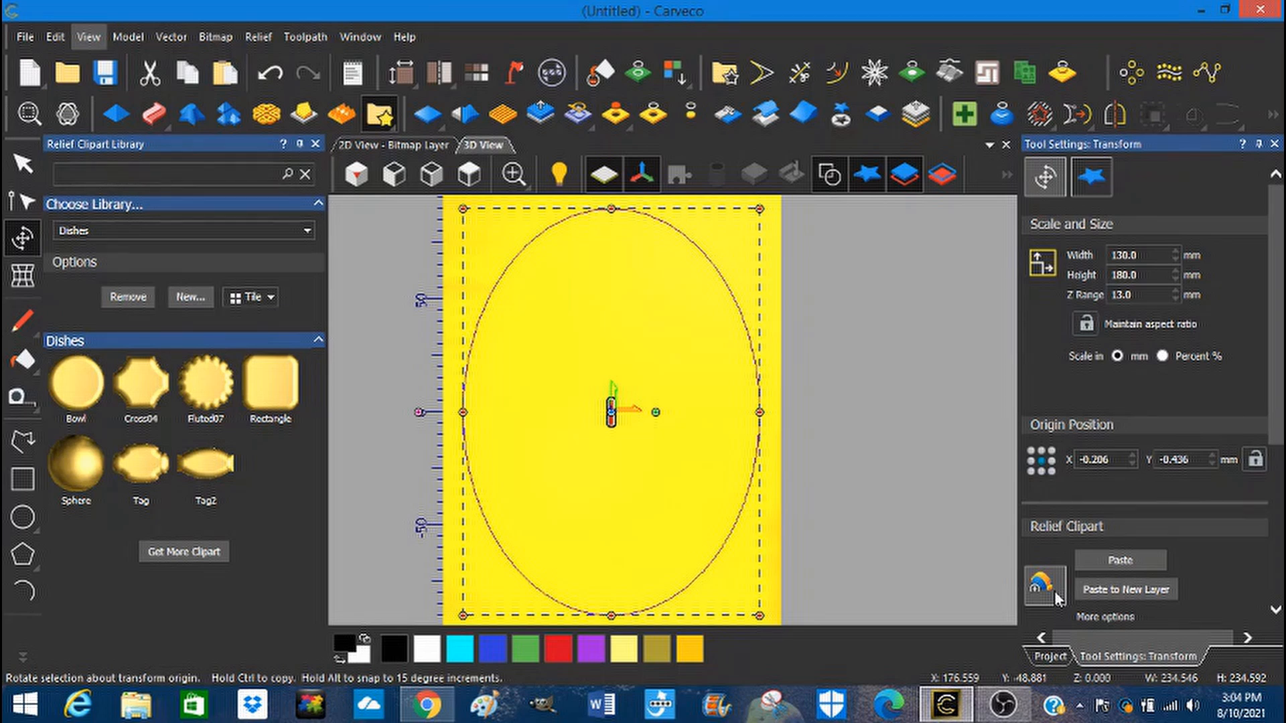
{"action": "left_click_drag", "start_coordinate": [1116, 458], "coordinate": [1095, 464]}
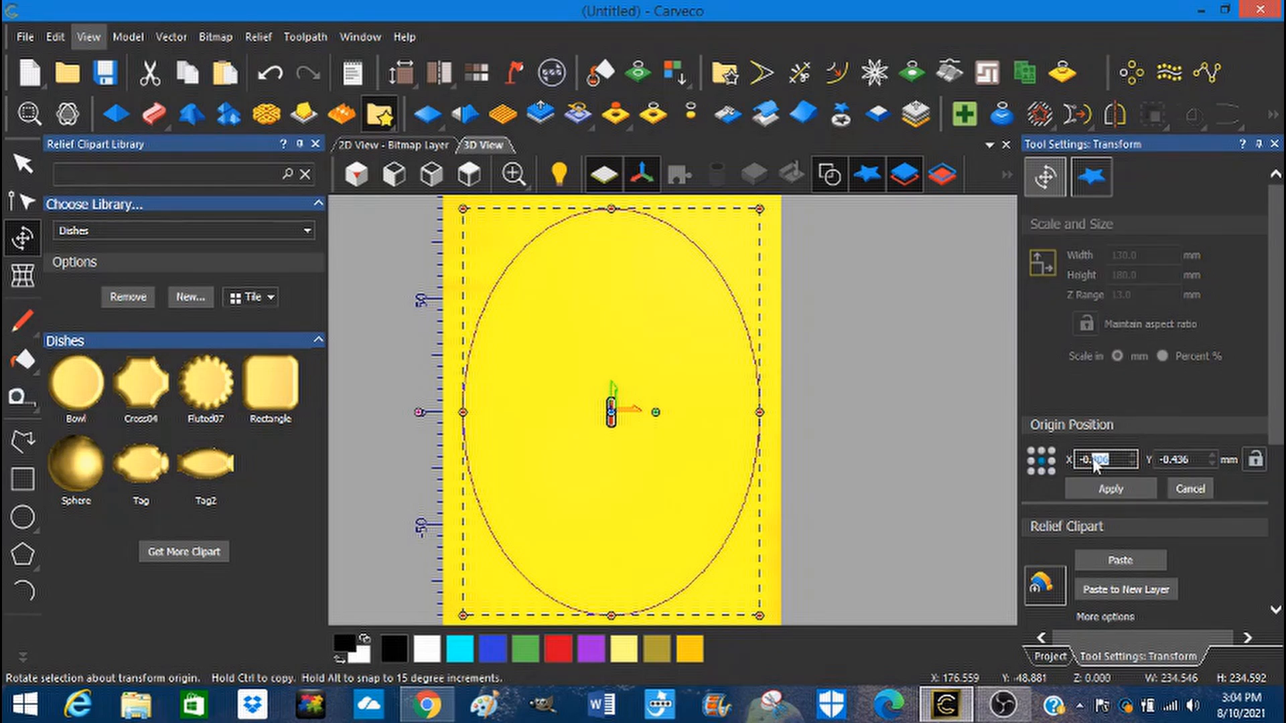
{"action": "key", "text": "Tab"}
{"action": "type", "text": "-0.43"}
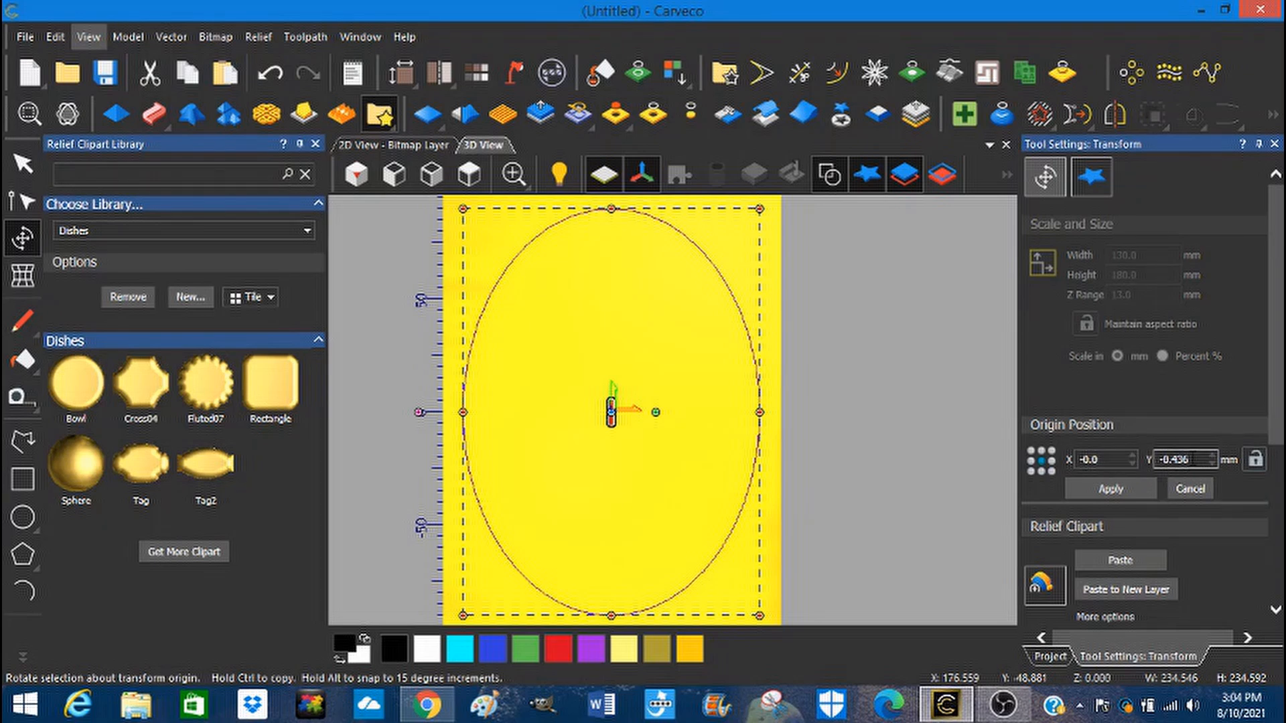
{"action": "type", "text": "6"}
{"action": "key", "text": "shift+Left"}
{"action": "key", "text": "shift+Left"}
{"action": "key", "text": "shift+Left"}
{"action": "type", "text": "0"}
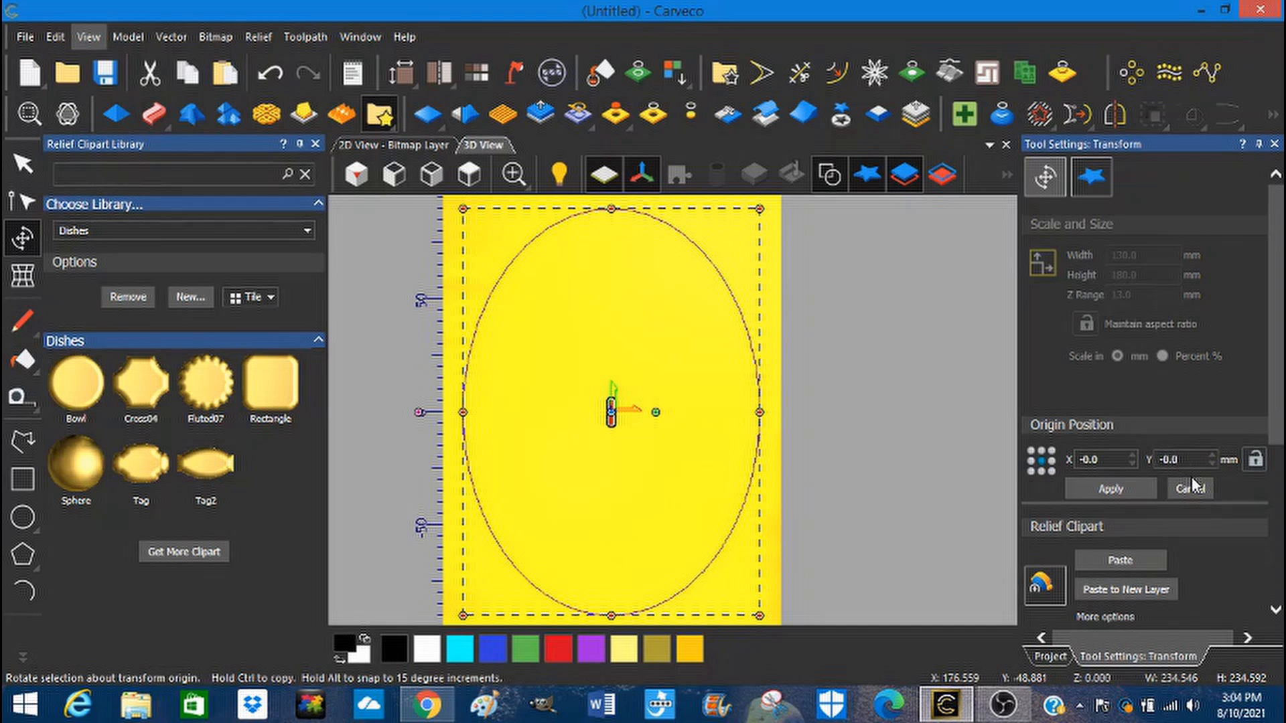
Step: Paste the bowl into the front relief, close the clipart library and inspect the recess in the isometric view
{"action": "left_click", "coordinate": [1119, 560]}
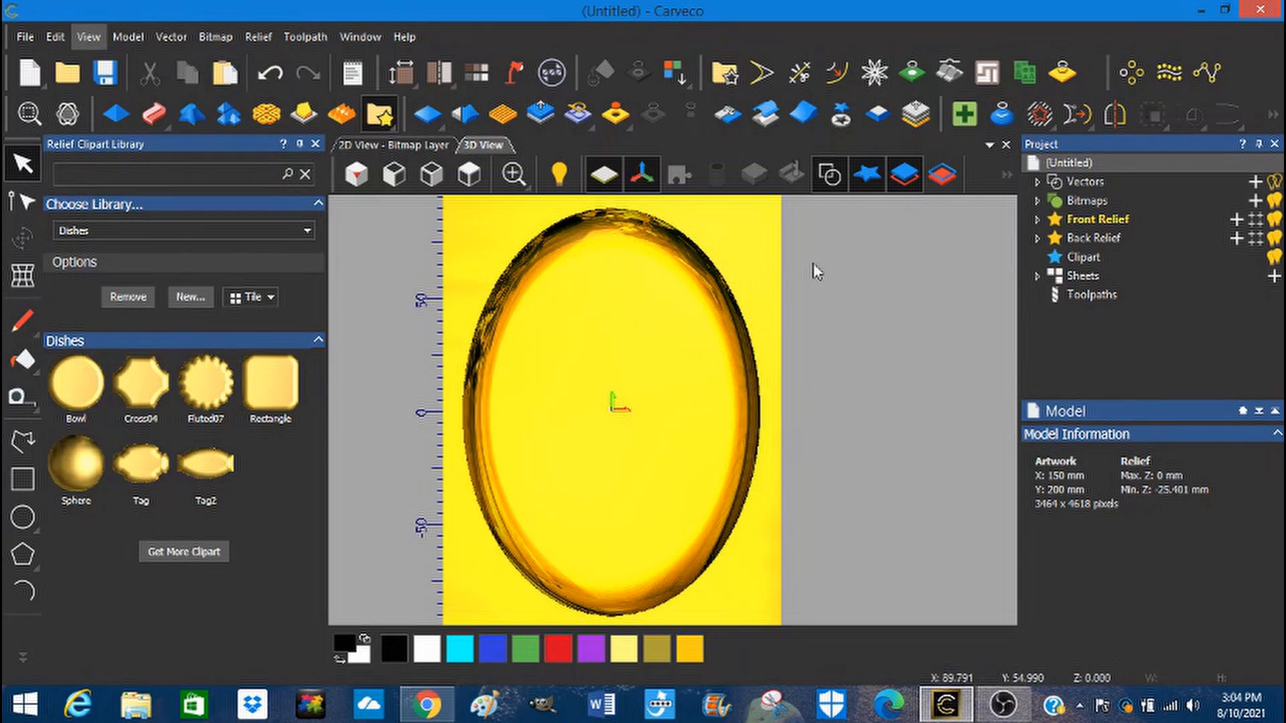
{"action": "left_click", "coordinate": [314, 144]}
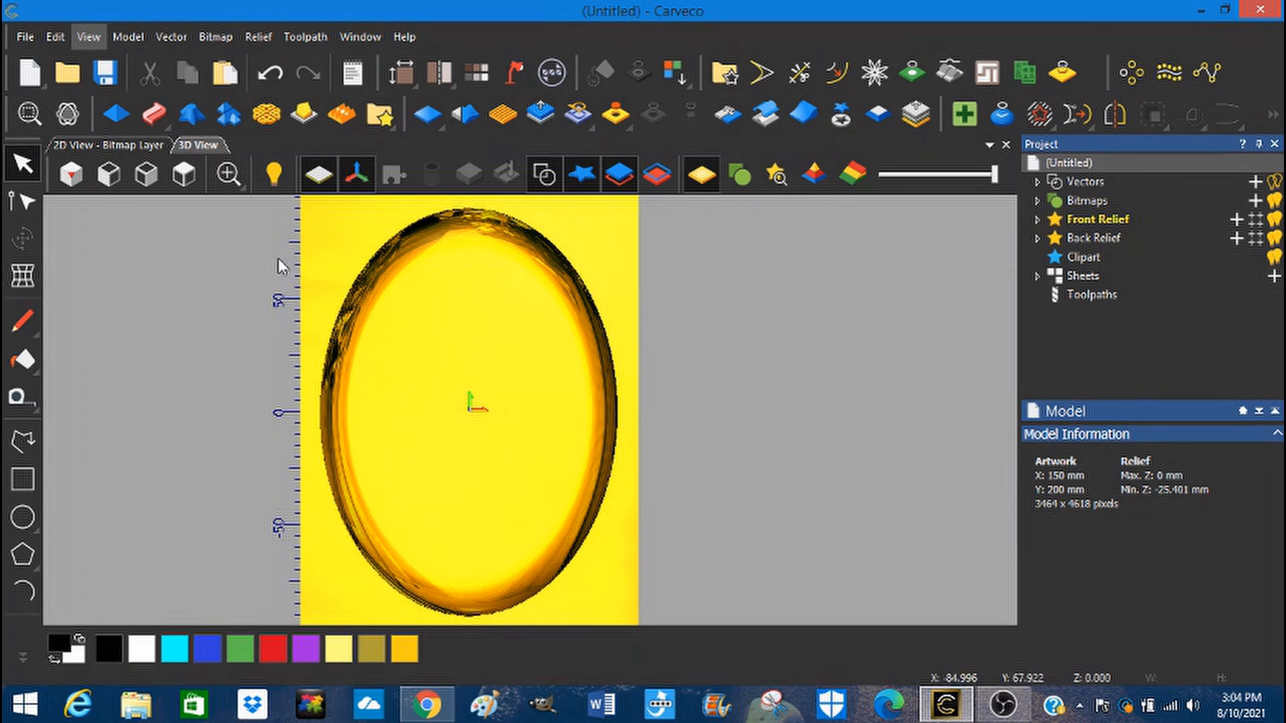
{"action": "left_click", "coordinate": [72, 176]}
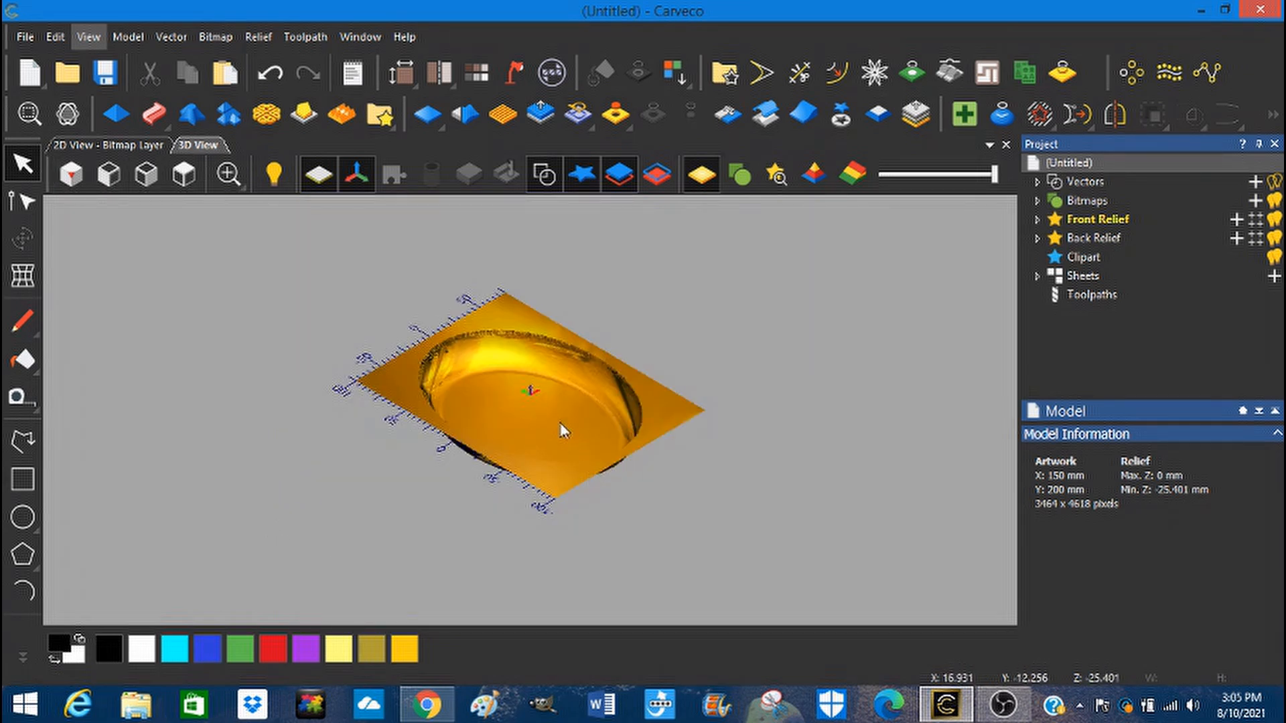
{"action": "scroll", "coordinate": [561, 429], "scroll_direction": "up", "scroll_amount": 4}
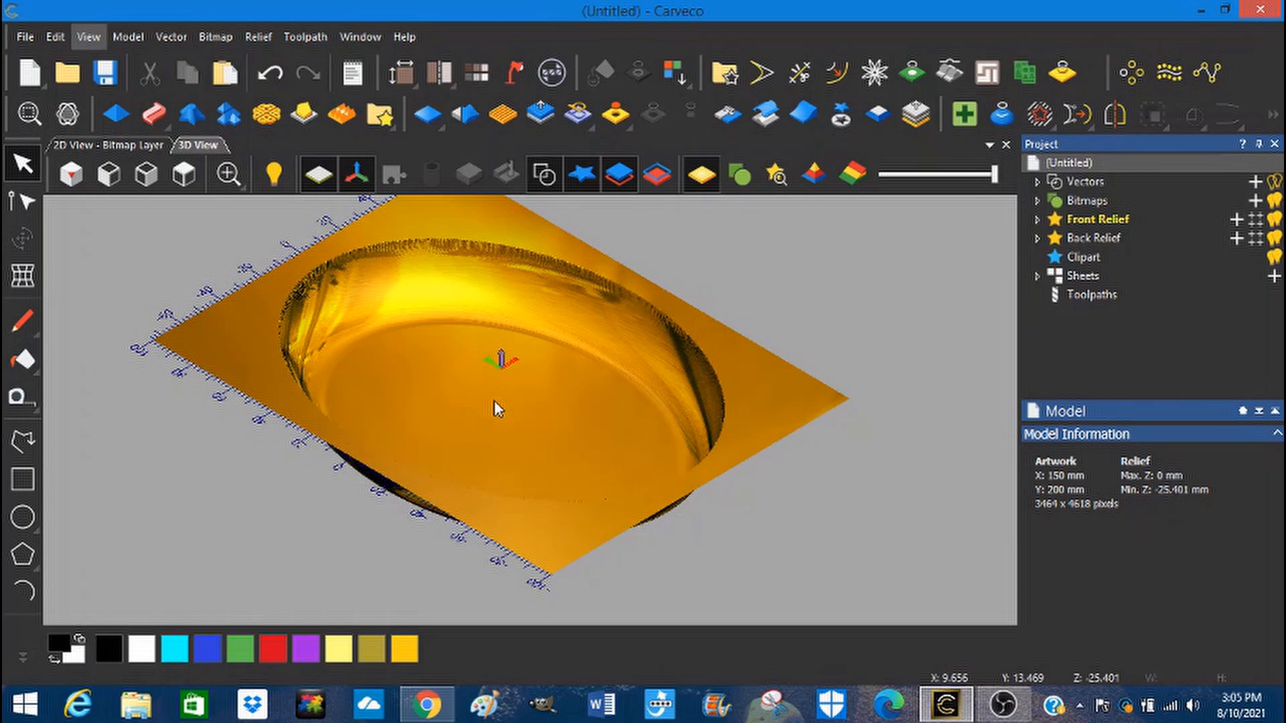
{"action": "scroll", "coordinate": [496, 409], "scroll_direction": "down", "scroll_amount": 2}
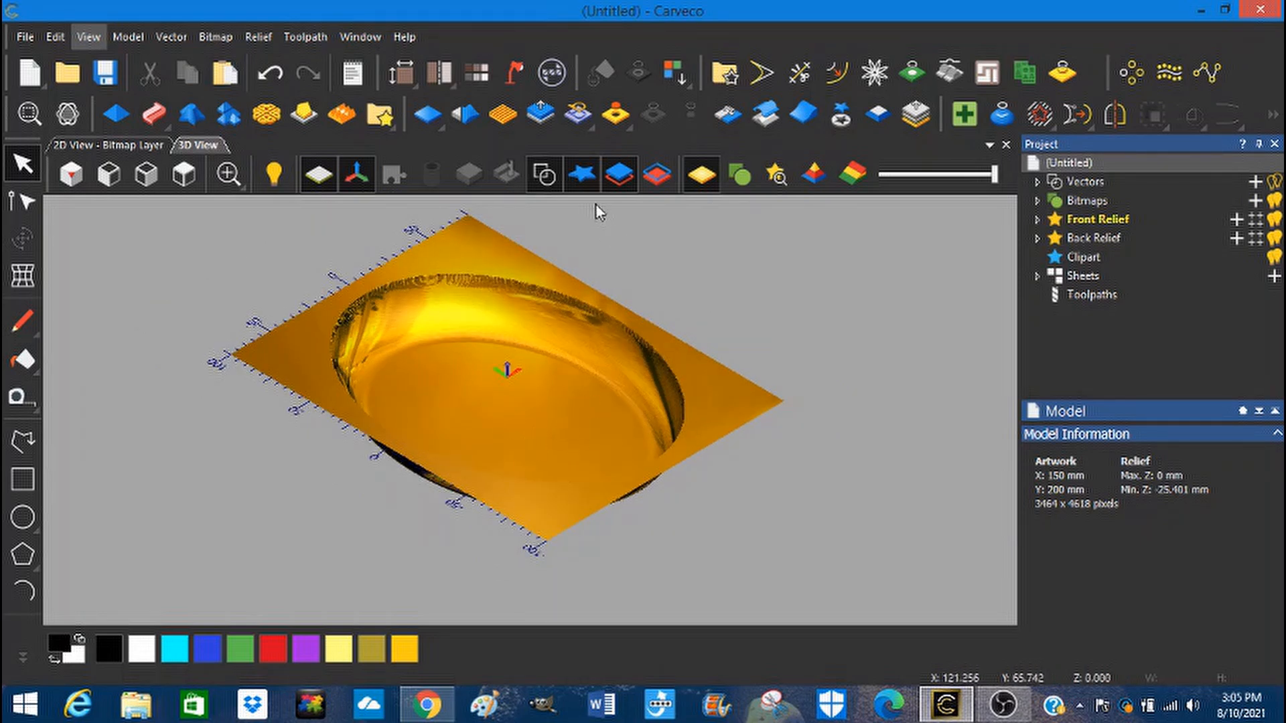
Step: Scale the front relief to a height of 13 mm, with no mask and no detail option
{"action": "left_click", "coordinate": [543, 115]}
{"action": "left_click", "coordinate": [546, 115]}
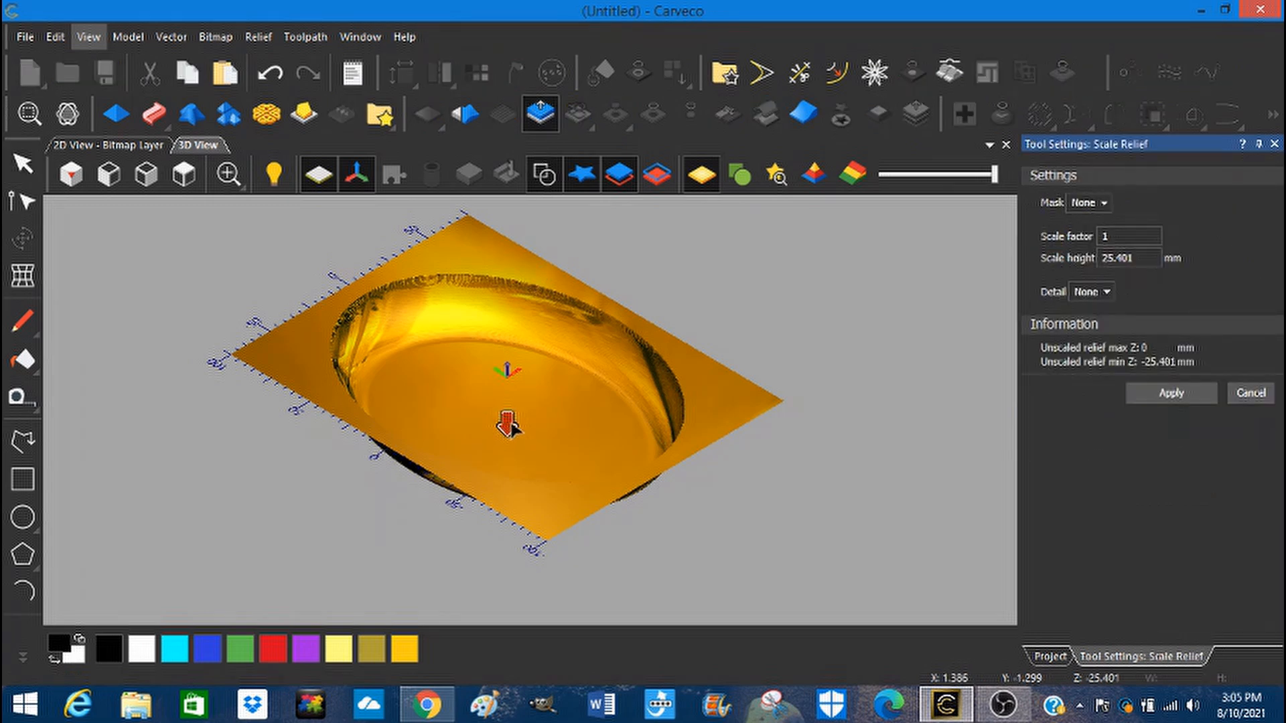
{"action": "left_click_drag", "start_coordinate": [507, 424], "coordinate": [509, 400]}
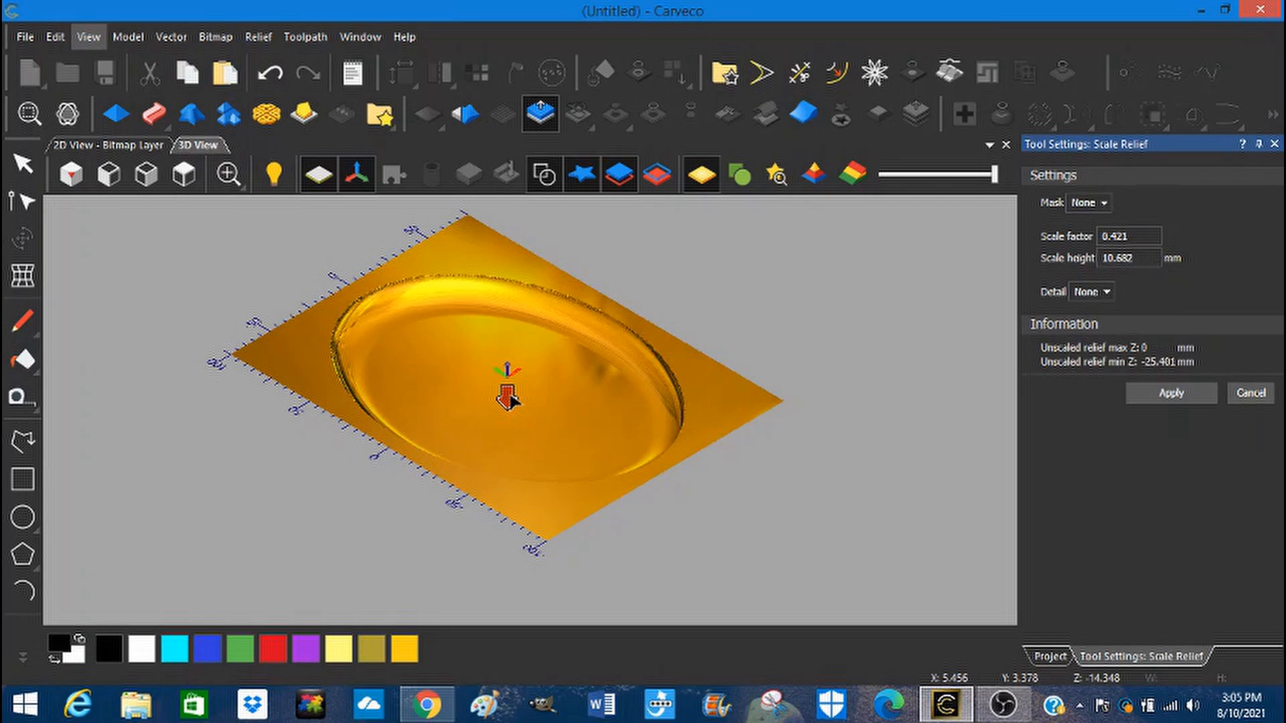
{"action": "left_click_drag", "start_coordinate": [509, 400], "coordinate": [510, 409]}
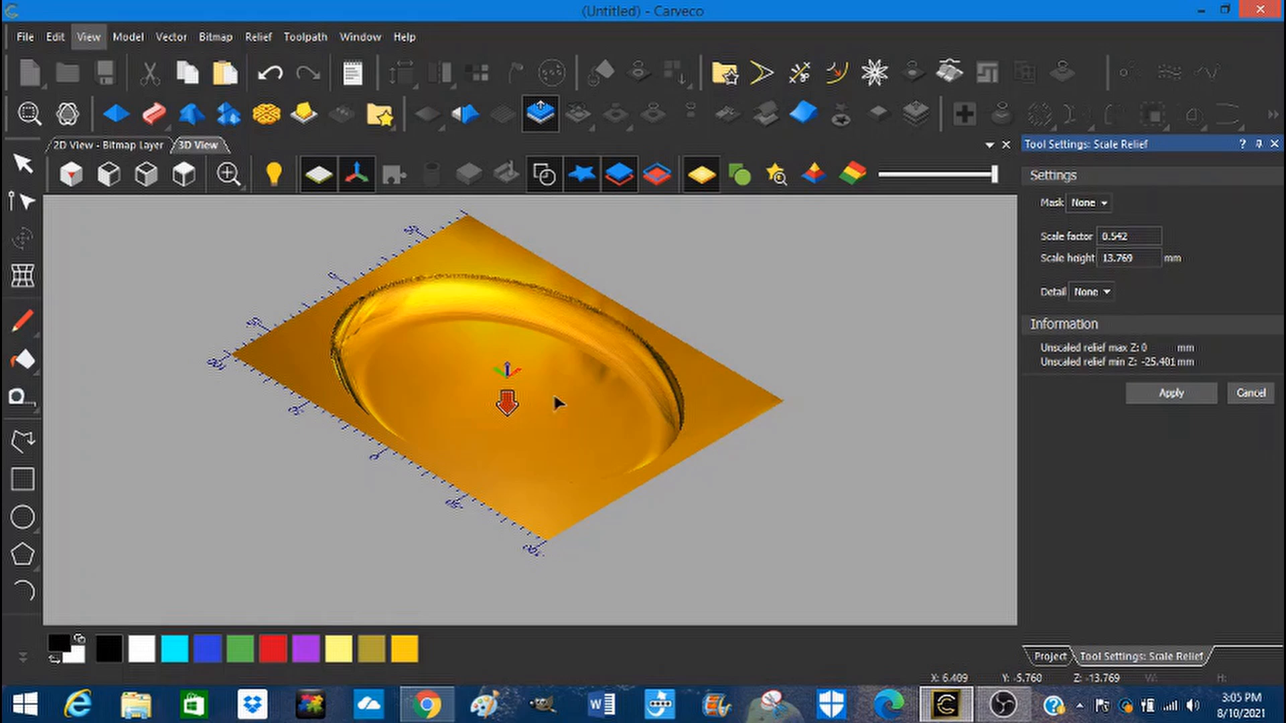
{"action": "left_click", "coordinate": [1142, 258]}
{"action": "left_click_drag", "start_coordinate": [1142, 259], "coordinate": [1115, 259]}
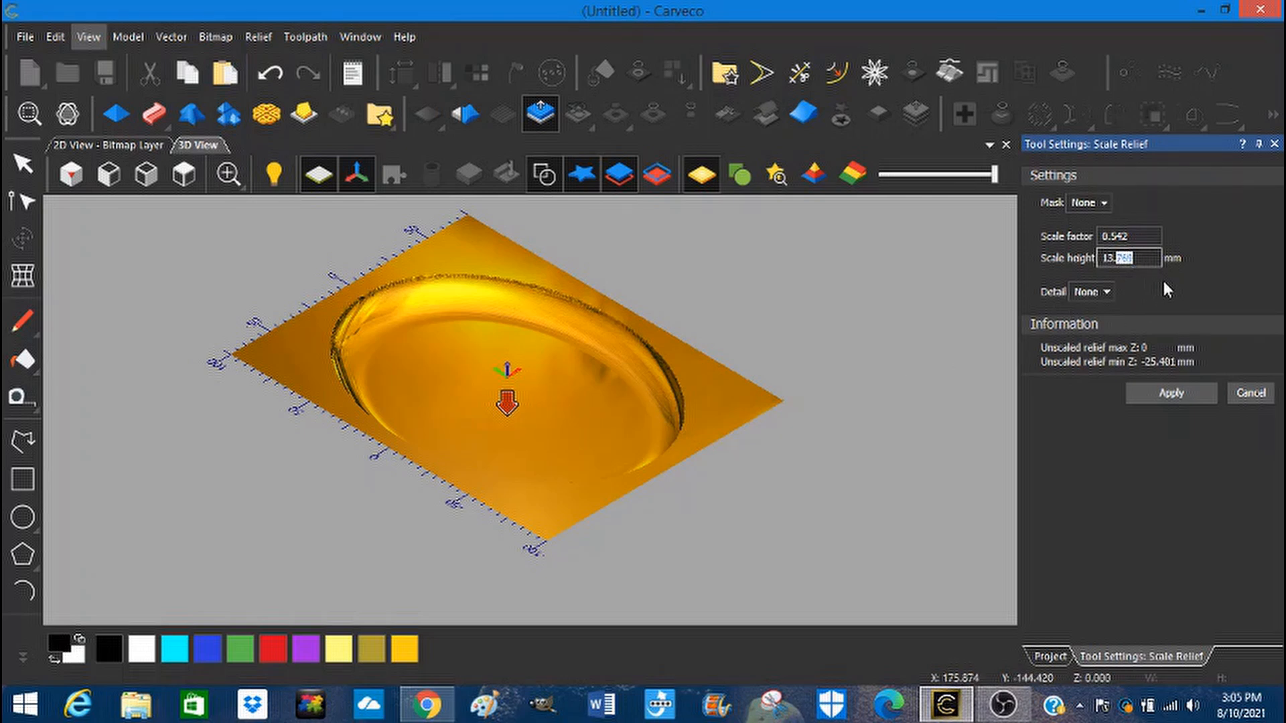
{"action": "type", "text": "0"}
{"action": "left_click", "coordinate": [1176, 394]}
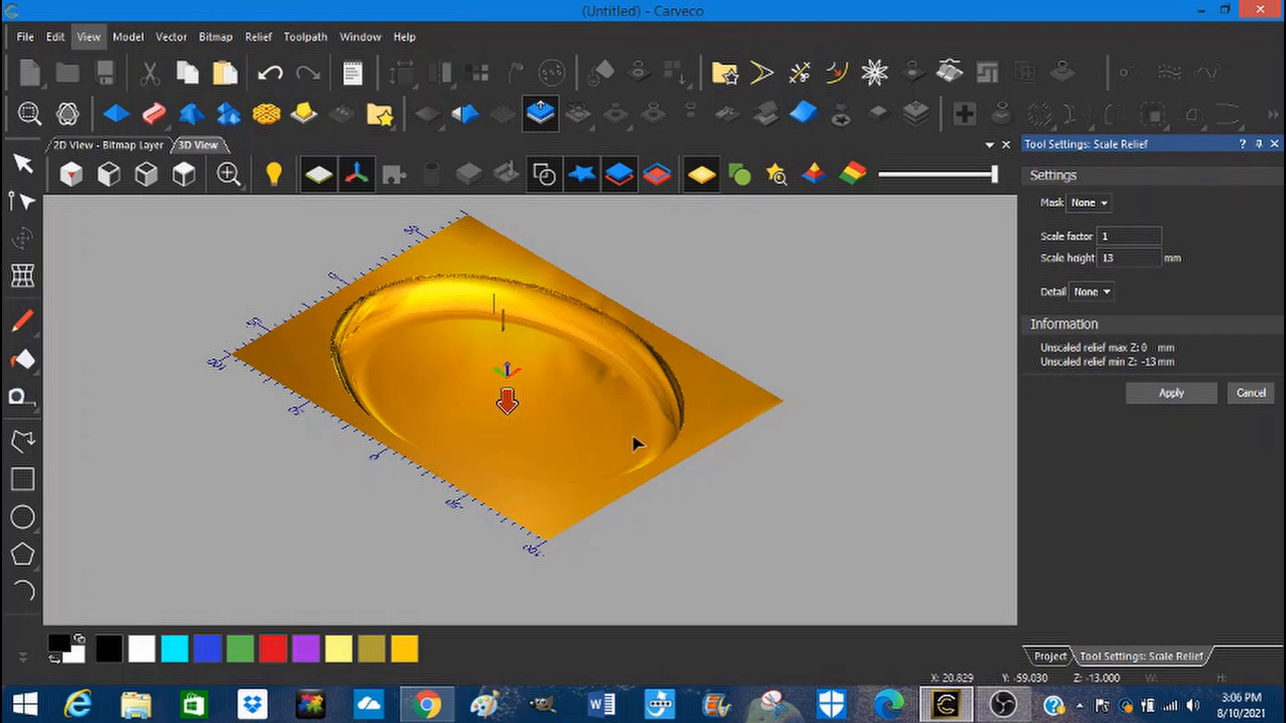
Step: Show the model from above and reopen the relief clipart library with the Reliefs library selected
{"action": "left_click_drag", "start_coordinate": [631, 434], "coordinate": [558, 445]}
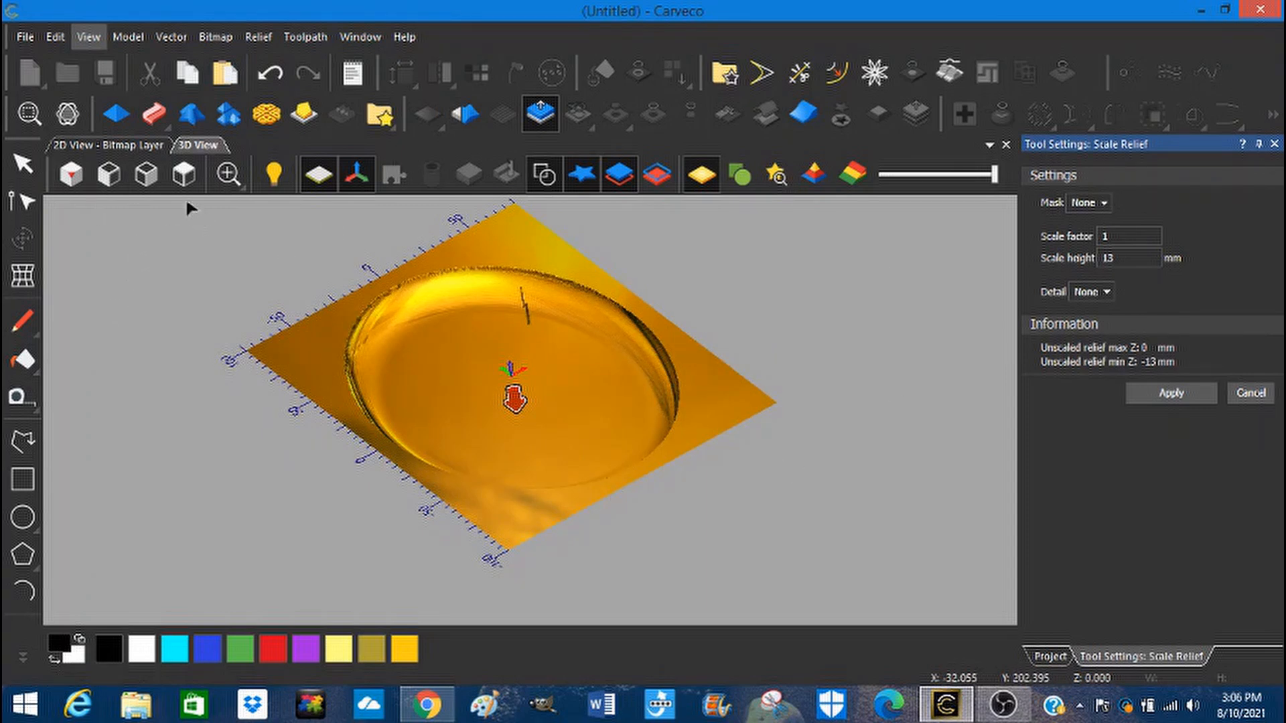
{"action": "left_click", "coordinate": [184, 176]}
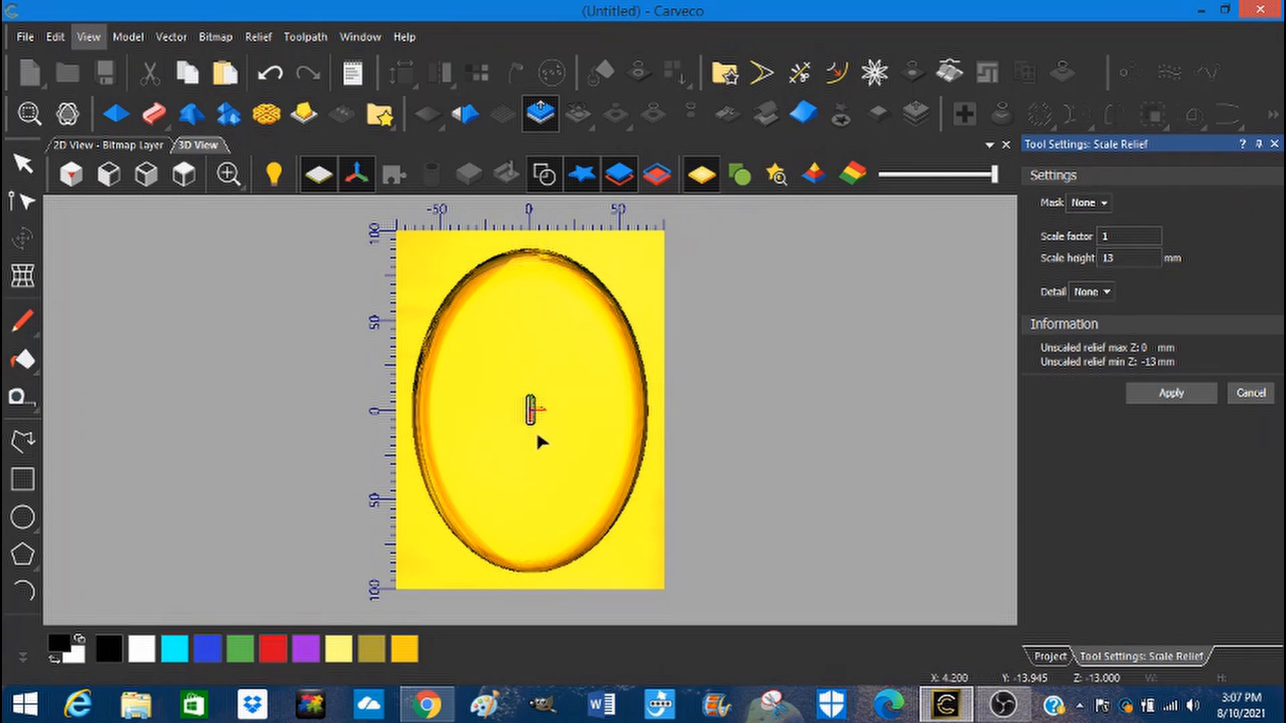
{"action": "scroll", "coordinate": [536, 430], "scroll_direction": "up", "scroll_amount": 1}
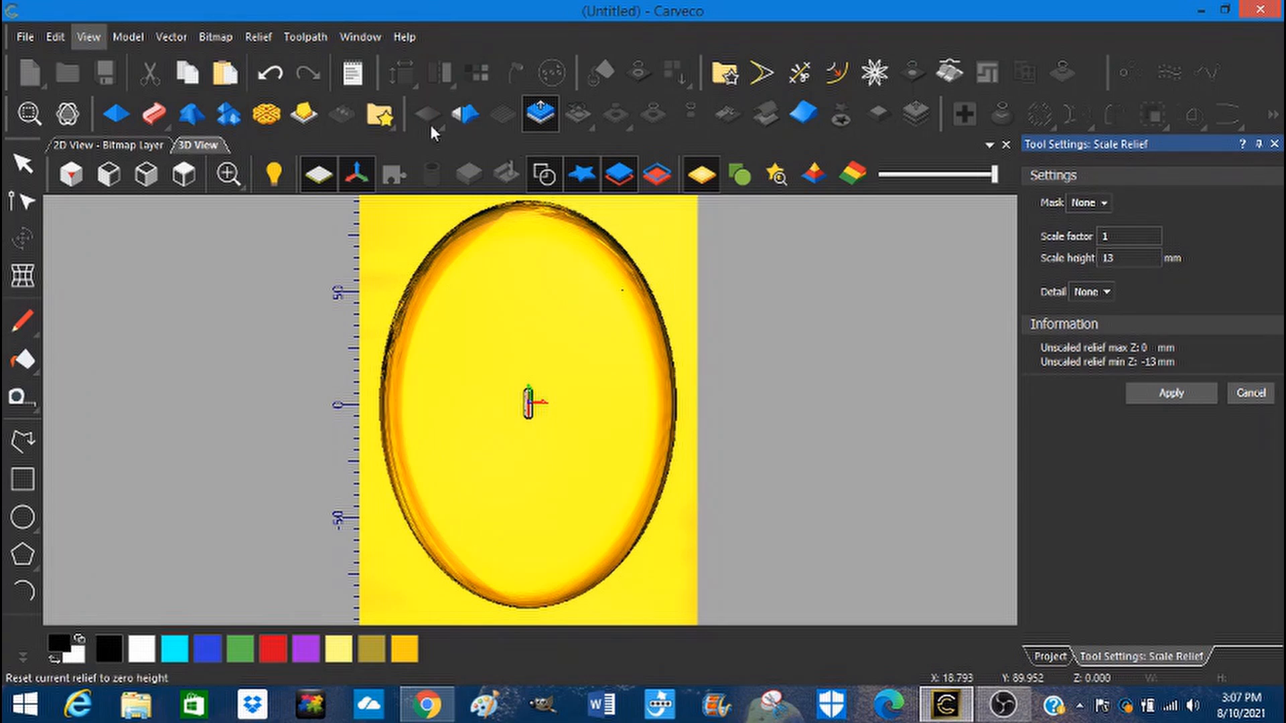
{"action": "left_click", "coordinate": [391, 123]}
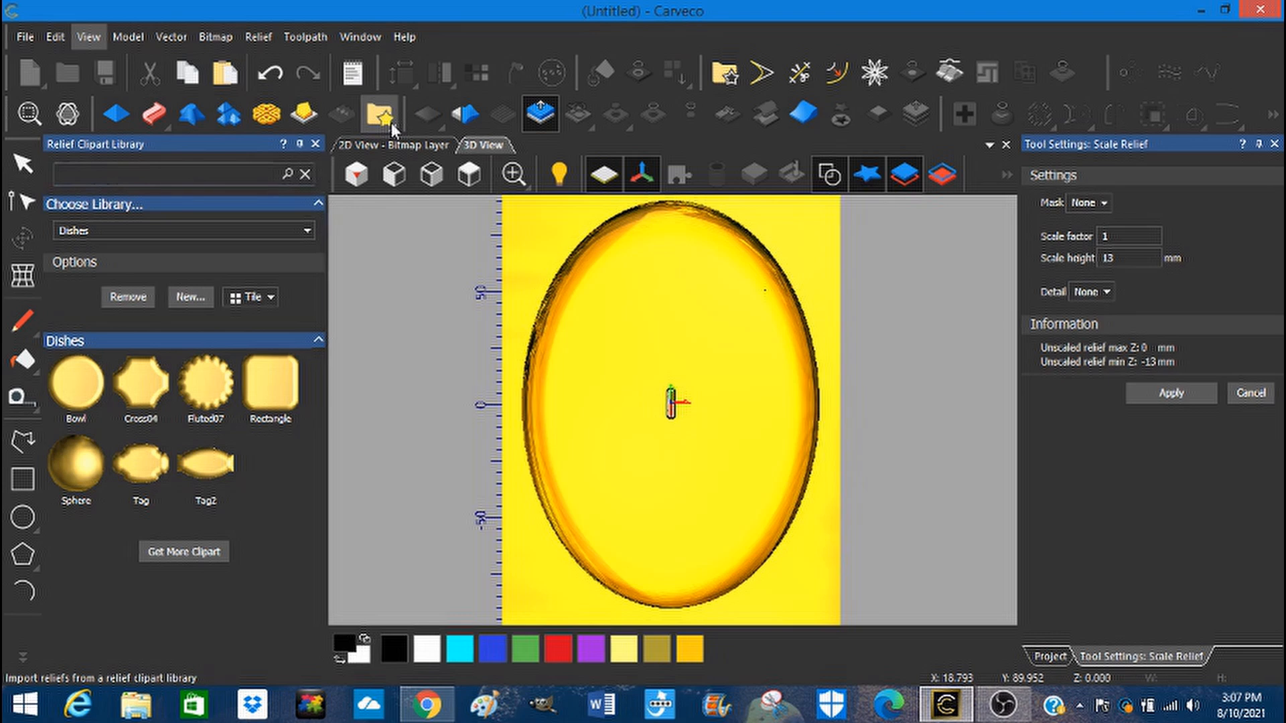
{"action": "left_click", "coordinate": [319, 340]}
{"action": "left_click", "coordinate": [318, 341]}
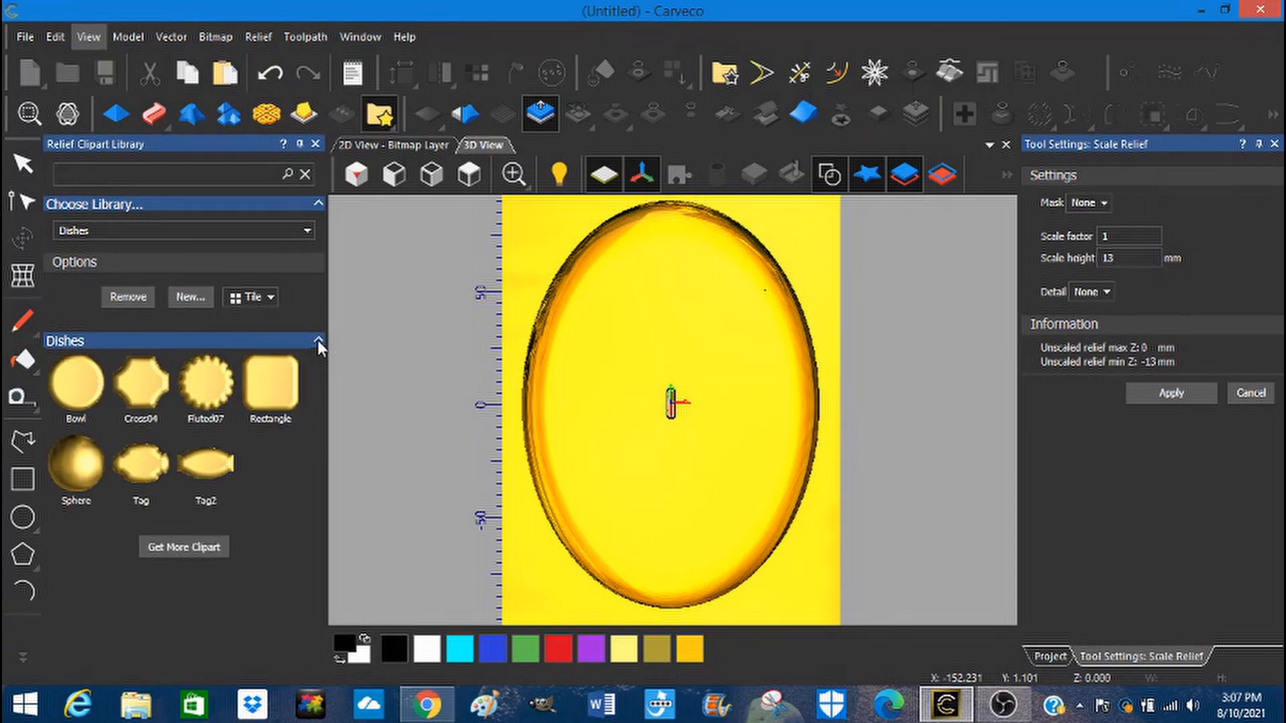
{"action": "left_click", "coordinate": [308, 231]}
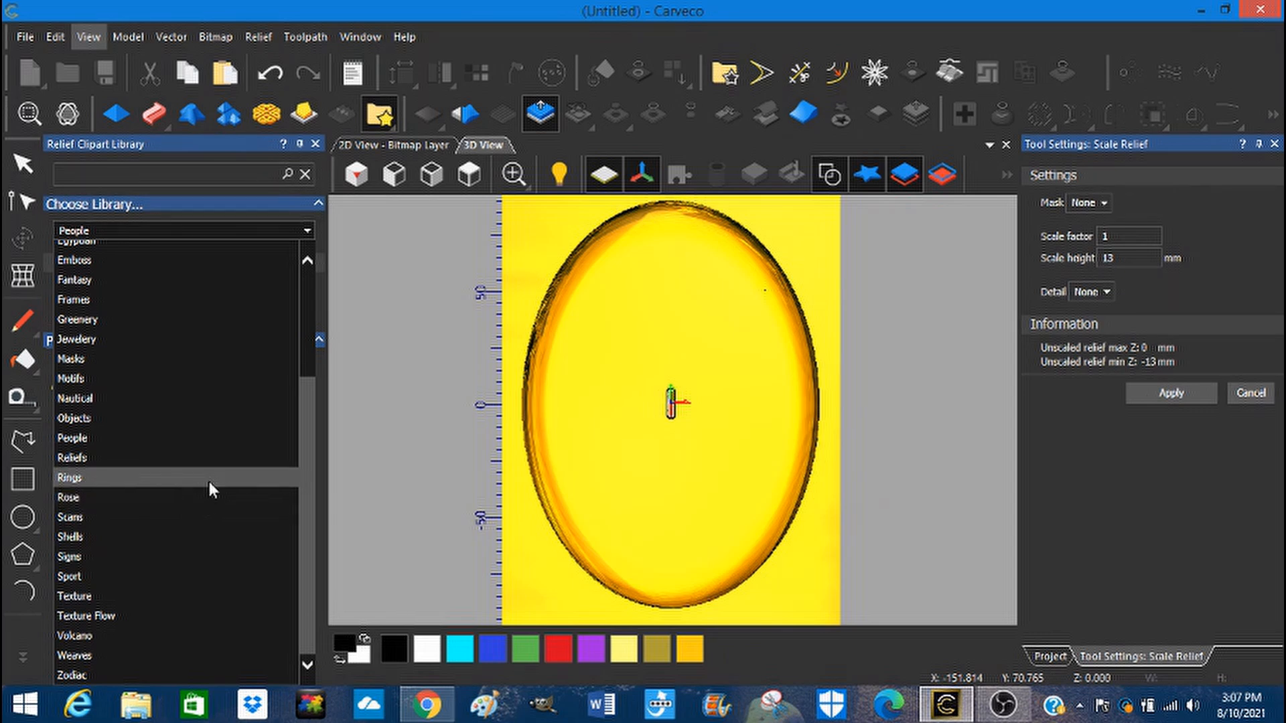
{"action": "left_click", "coordinate": [211, 460]}
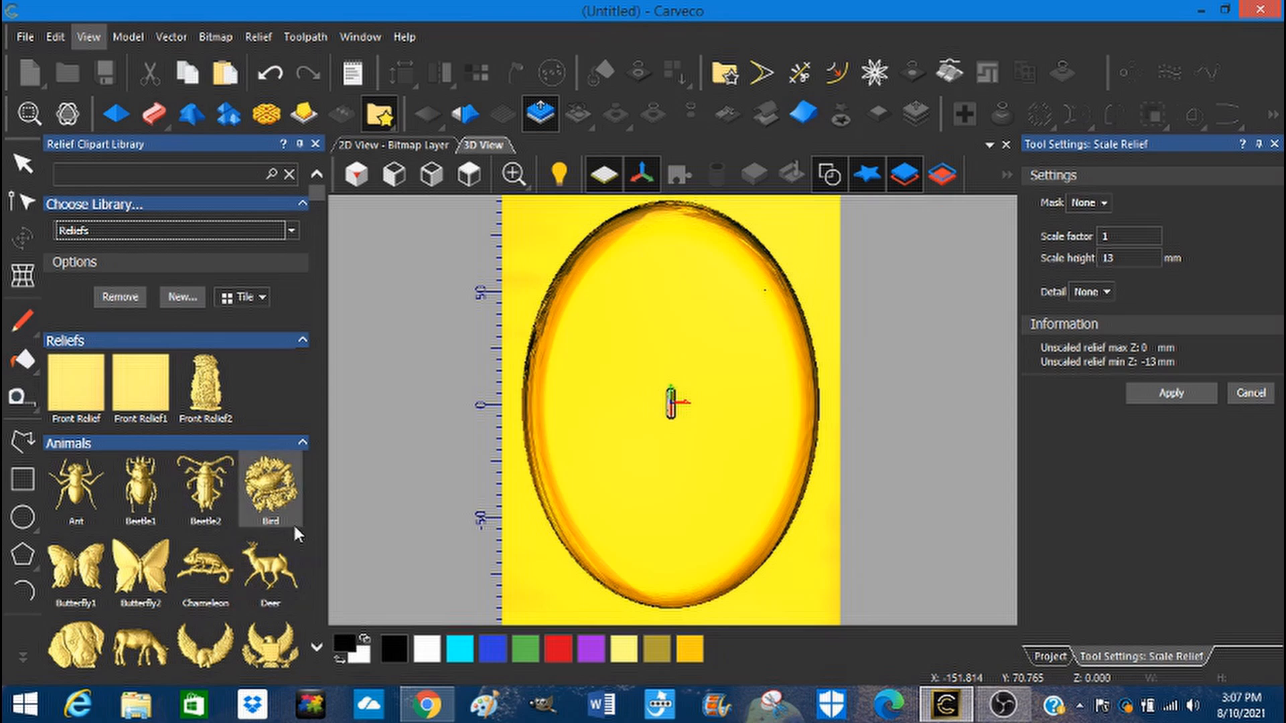
Step: Examine the categories of the Reliefs clipart library from Animals through Crests, Dishes, Frames and Objects to Rose
{"action": "scroll", "coordinate": [296, 529], "scroll_direction": "down", "scroll_amount": 5}
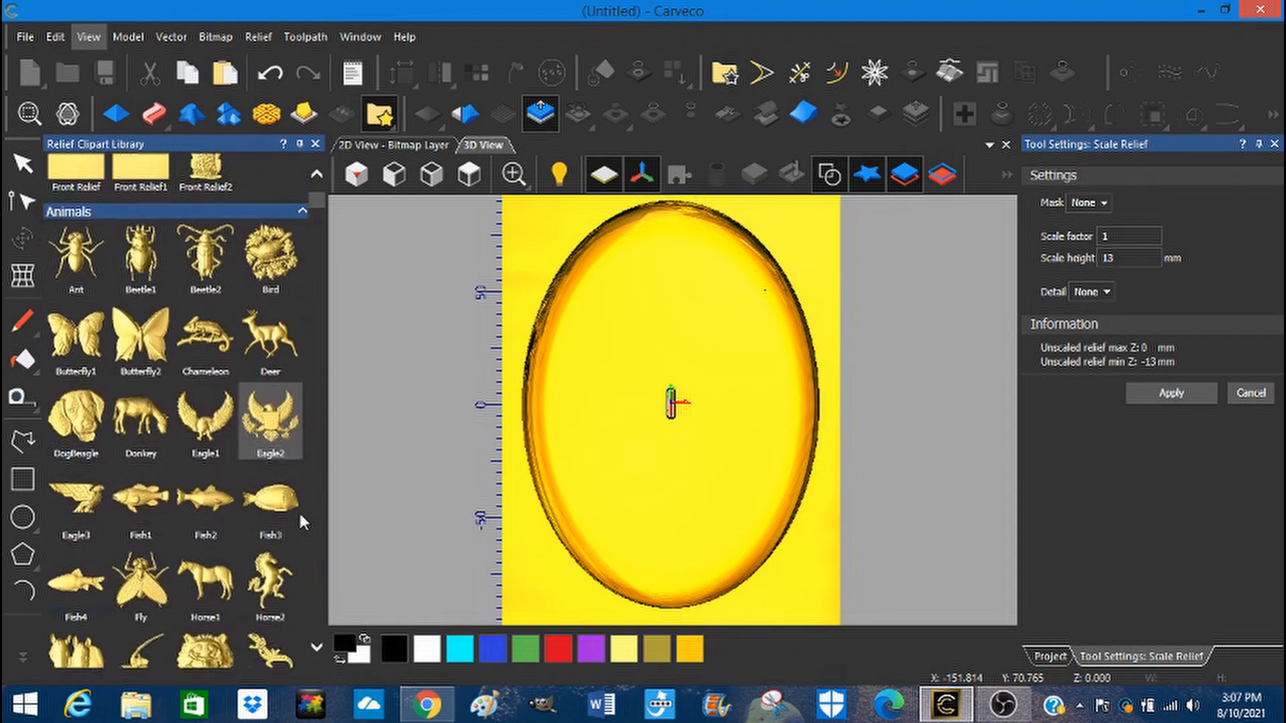
{"action": "scroll", "coordinate": [300, 515], "scroll_direction": "down", "scroll_amount": 10}
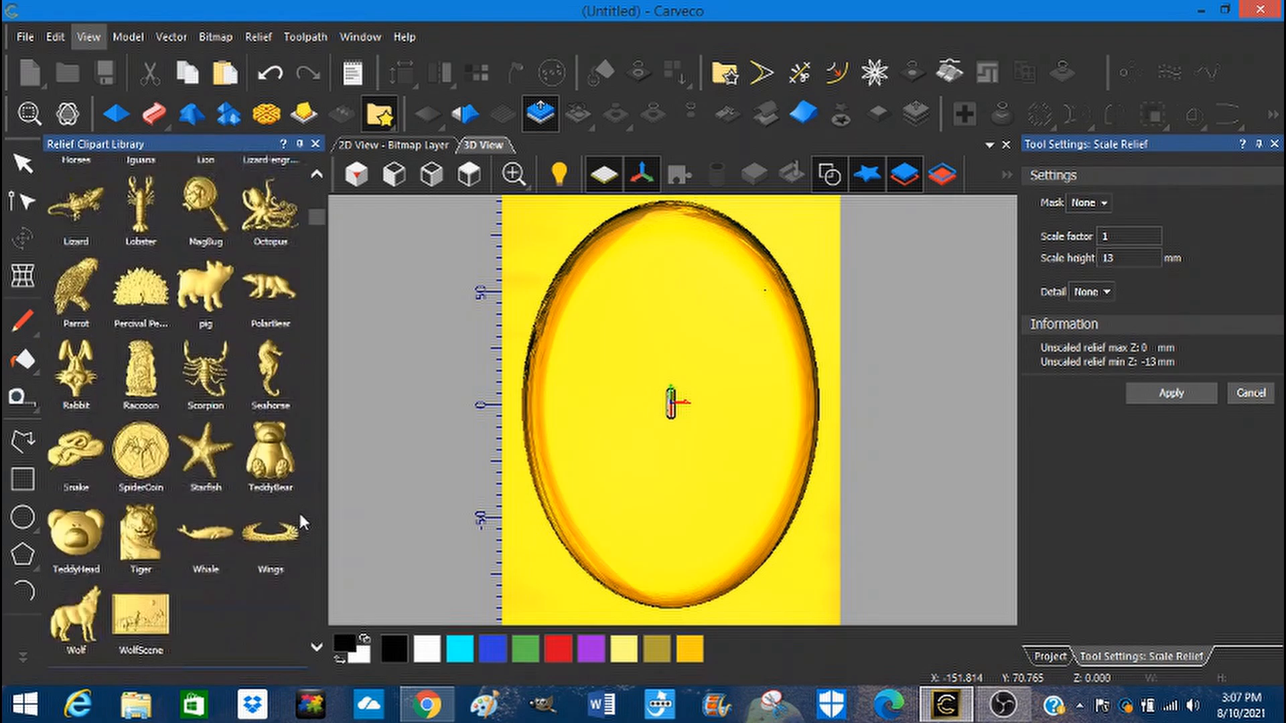
{"action": "scroll", "coordinate": [301, 522], "scroll_direction": "down", "scroll_amount": 10}
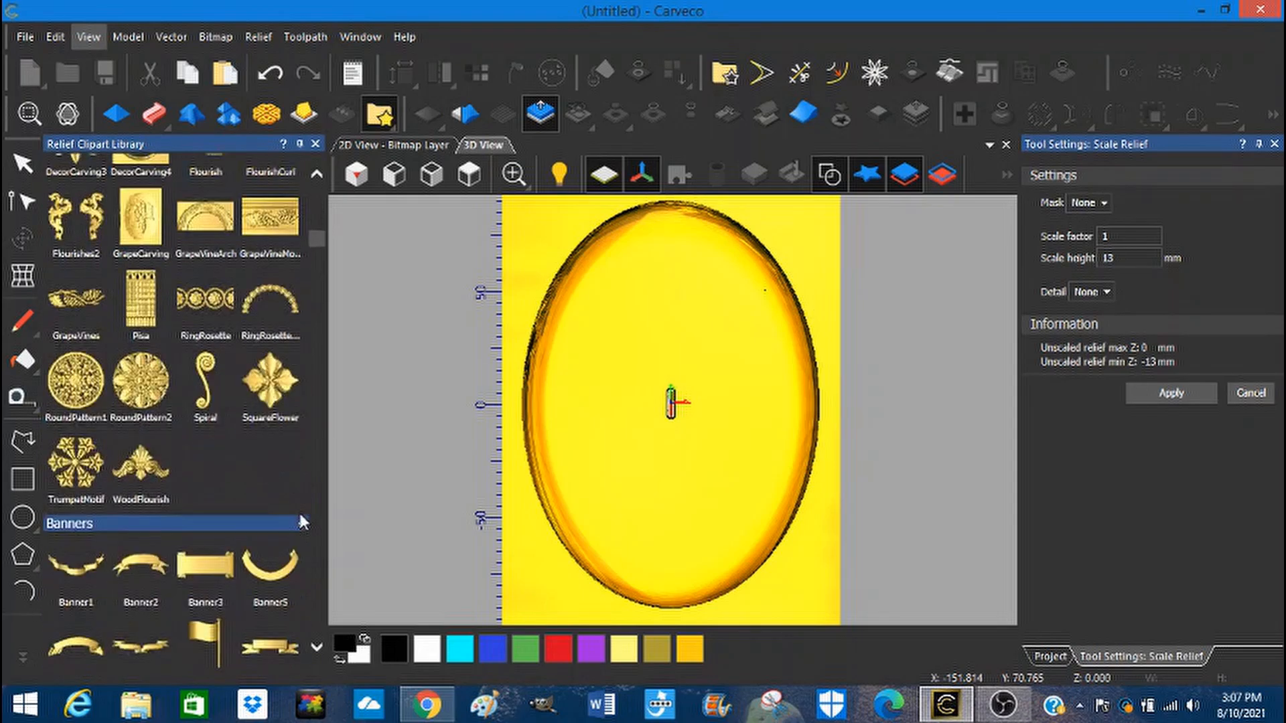
{"action": "scroll", "coordinate": [300, 517], "scroll_direction": "down", "scroll_amount": 10}
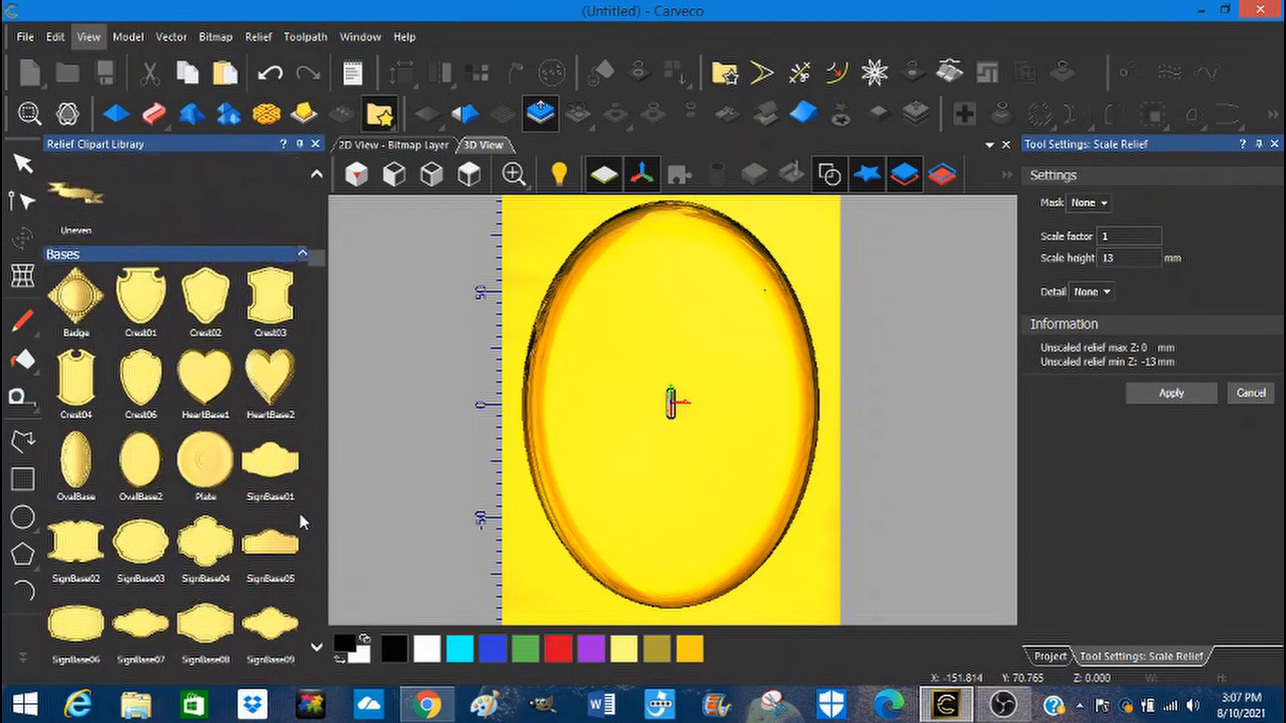
{"action": "scroll", "coordinate": [299, 510], "scroll_direction": "down", "scroll_amount": 6}
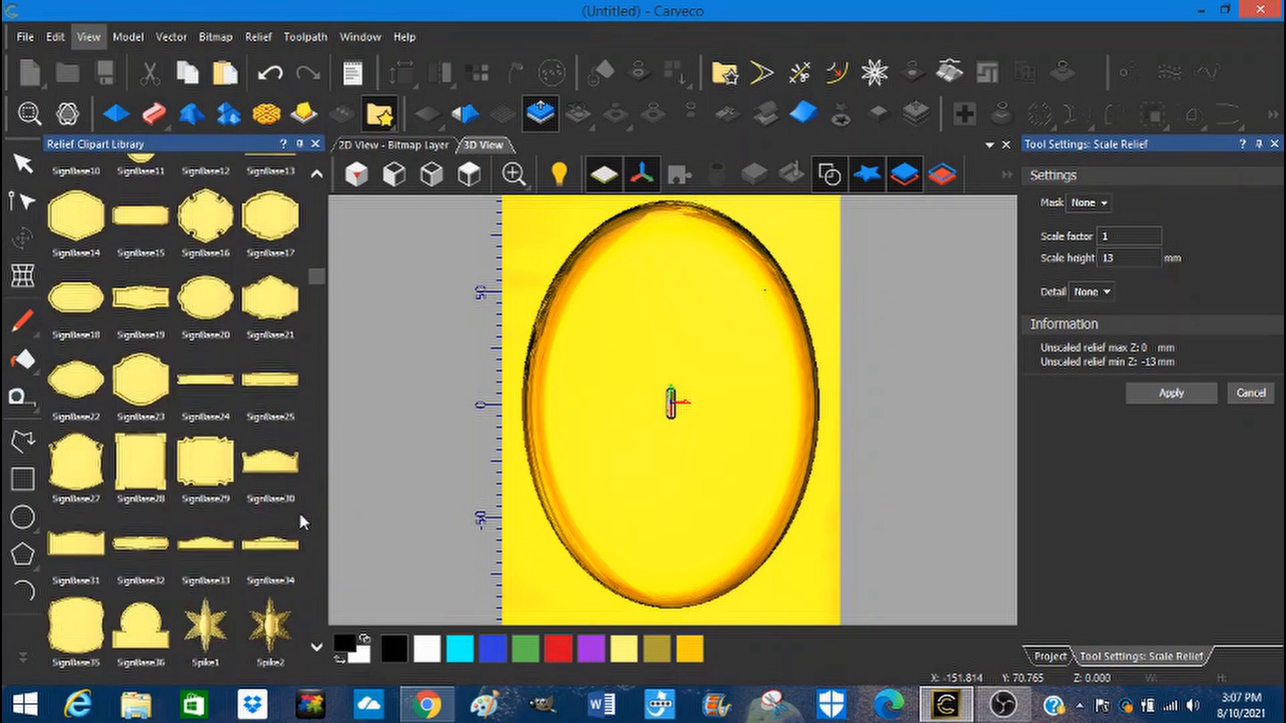
{"action": "scroll", "coordinate": [302, 510], "scroll_direction": "down", "scroll_amount": 6}
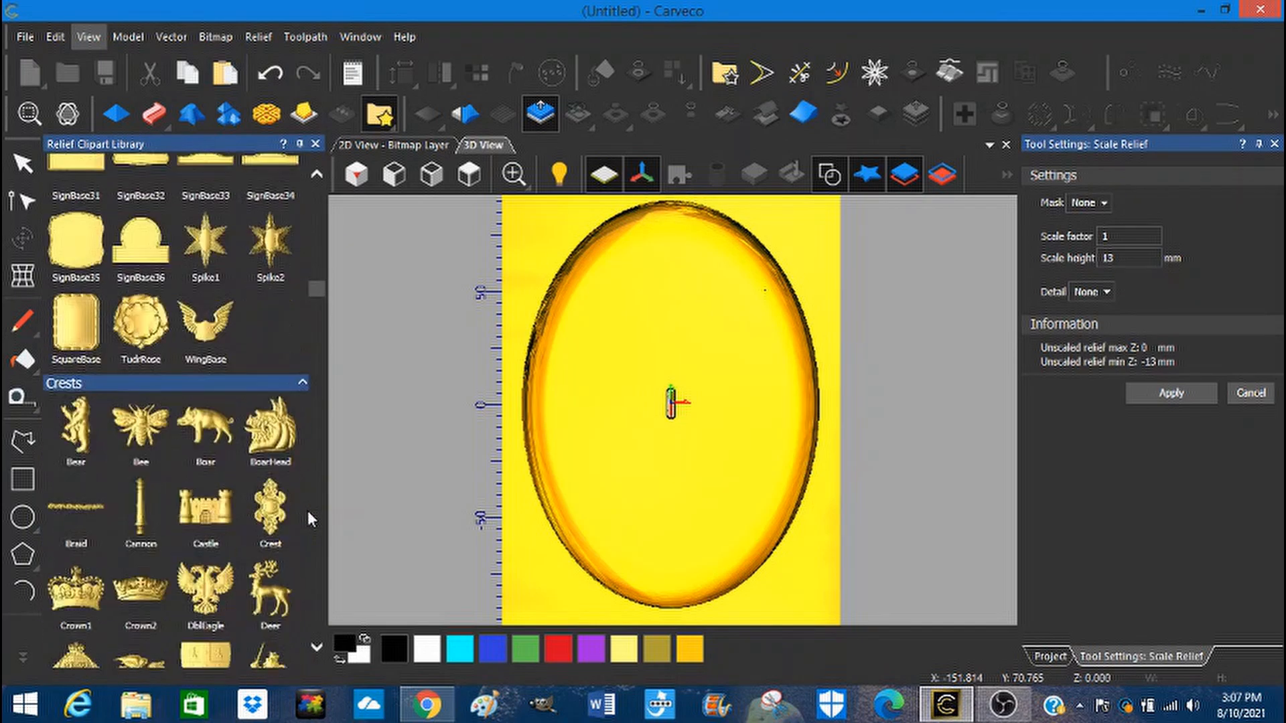
{"action": "scroll", "coordinate": [309, 514], "scroll_direction": "down", "scroll_amount": 4}
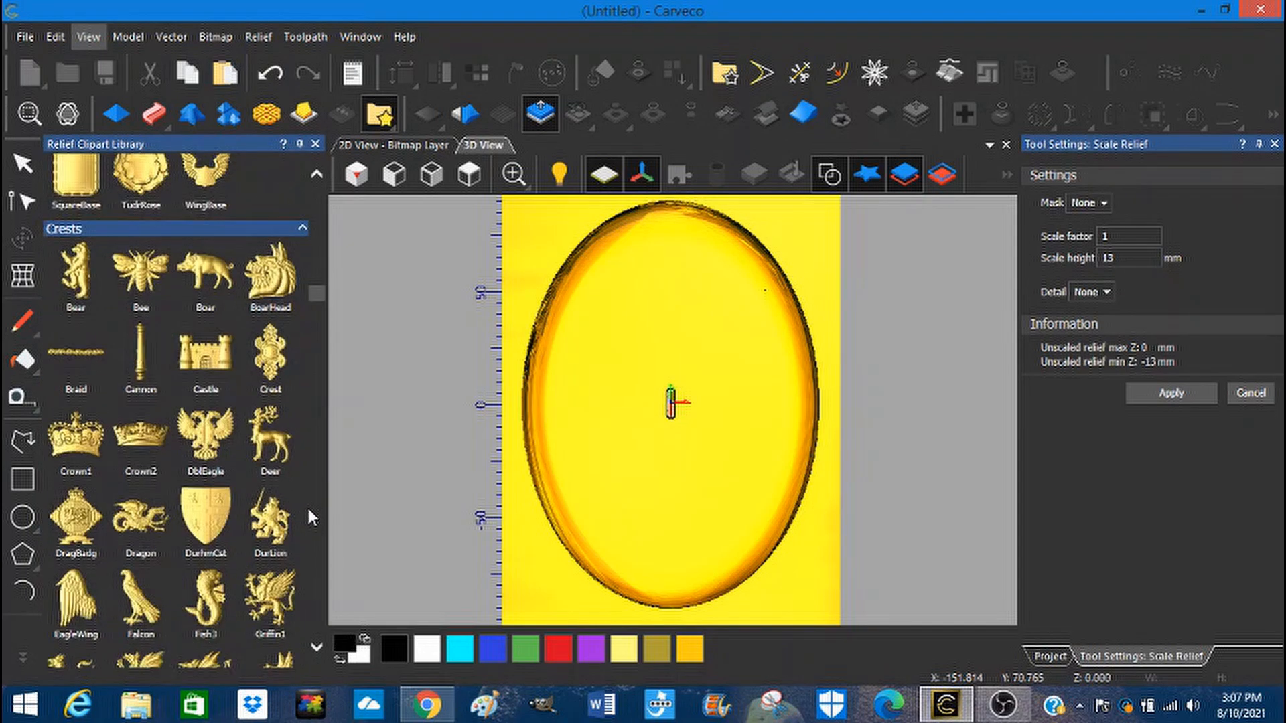
{"action": "scroll", "coordinate": [309, 513], "scroll_direction": "down", "scroll_amount": 6}
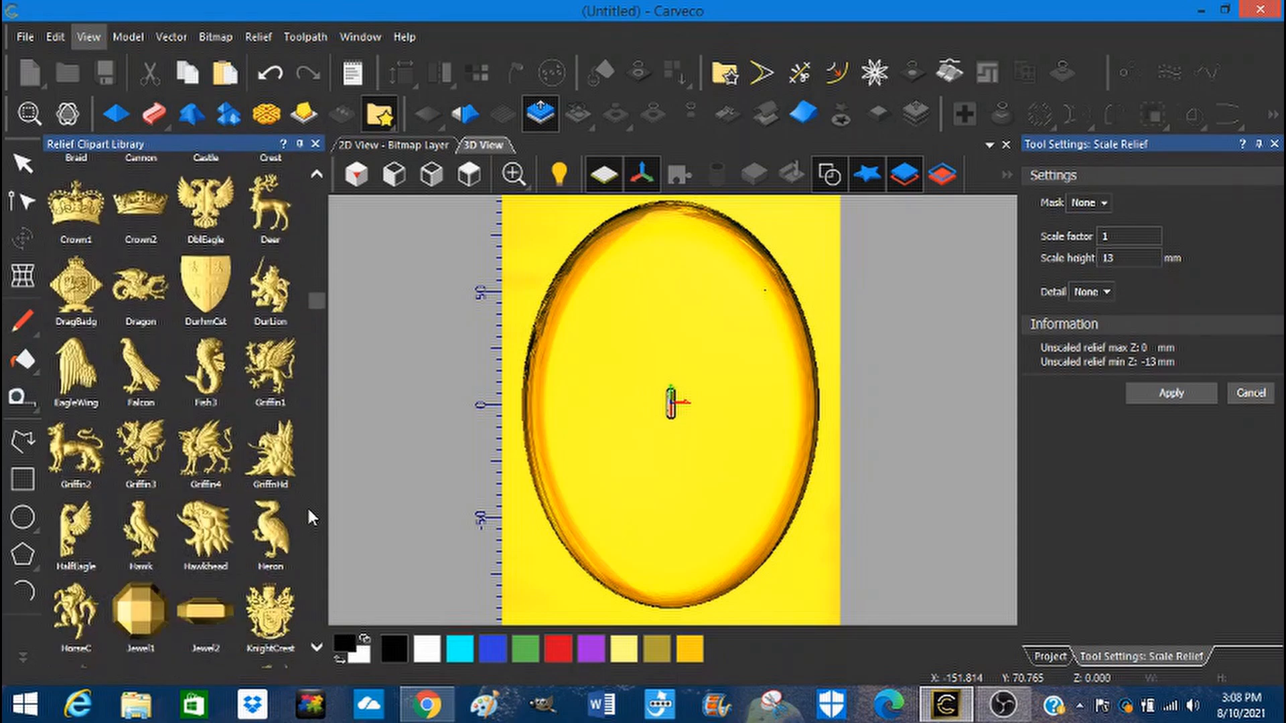
{"action": "scroll", "coordinate": [308, 513], "scroll_direction": "down", "scroll_amount": 3}
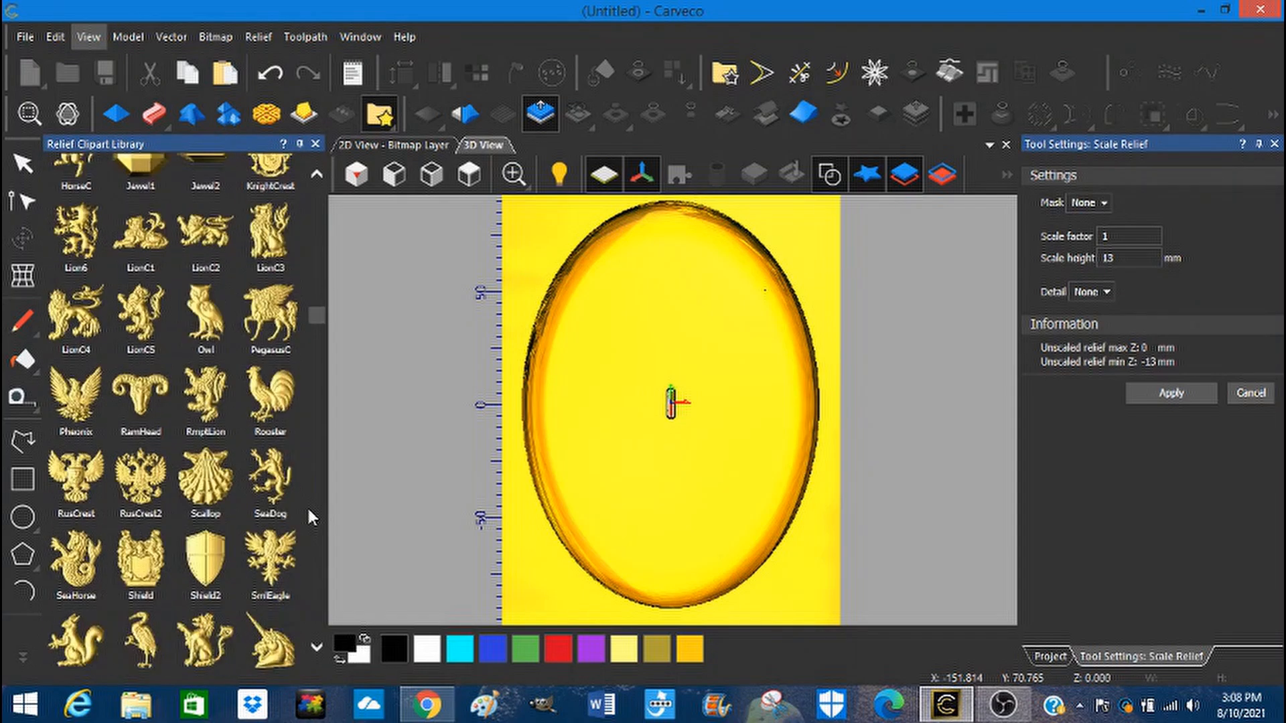
{"action": "scroll", "coordinate": [309, 514], "scroll_direction": "down", "scroll_amount": 5}
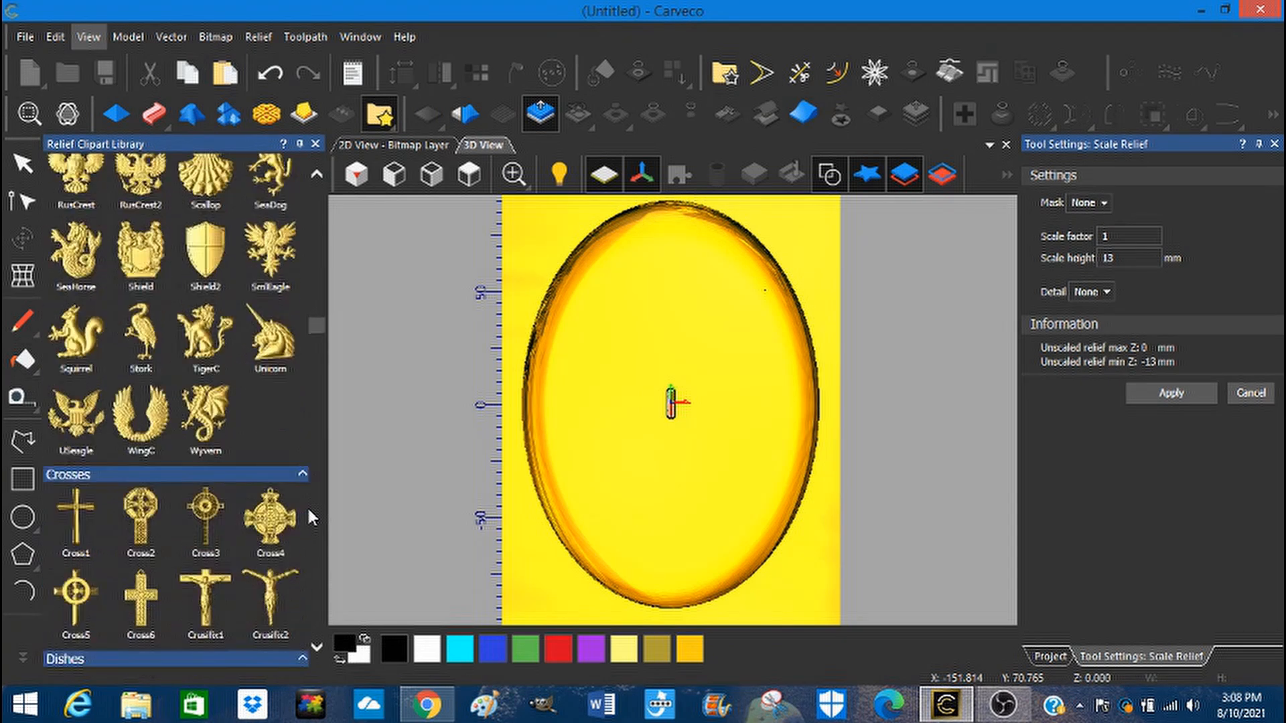
{"action": "scroll", "coordinate": [308, 511], "scroll_direction": "down", "scroll_amount": 5}
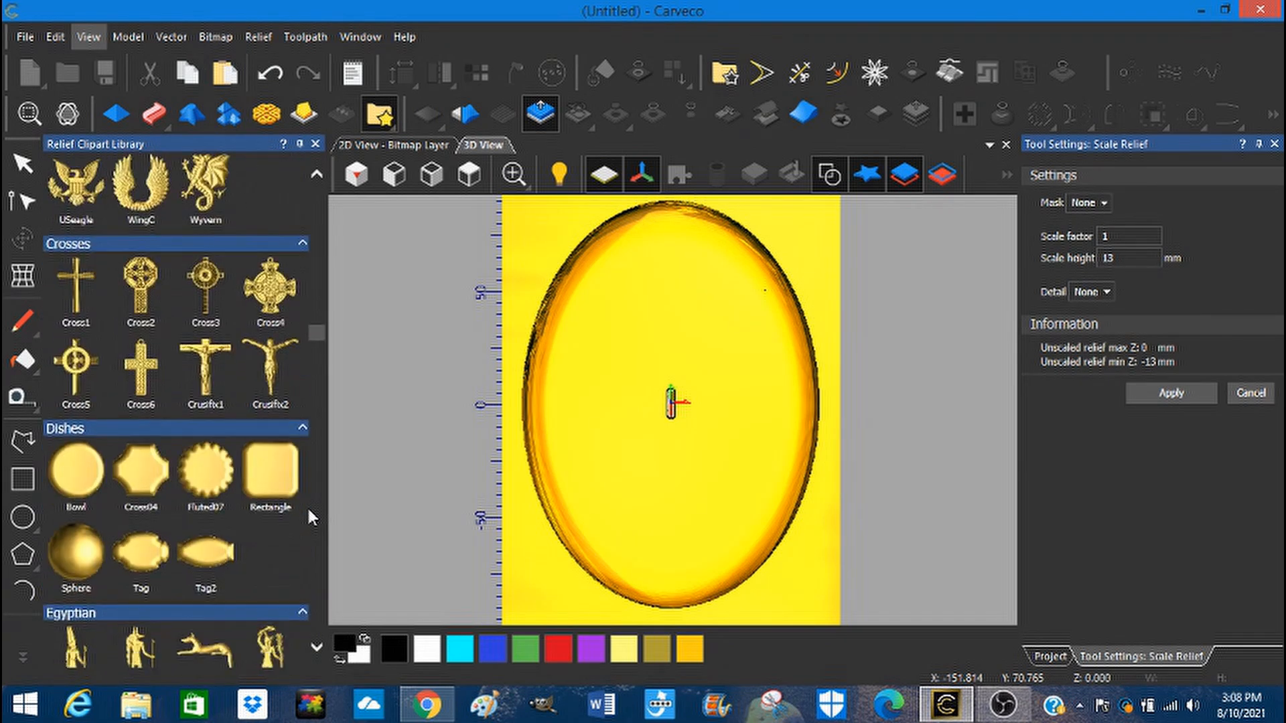
{"action": "scroll", "coordinate": [308, 511], "scroll_direction": "down", "scroll_amount": 5}
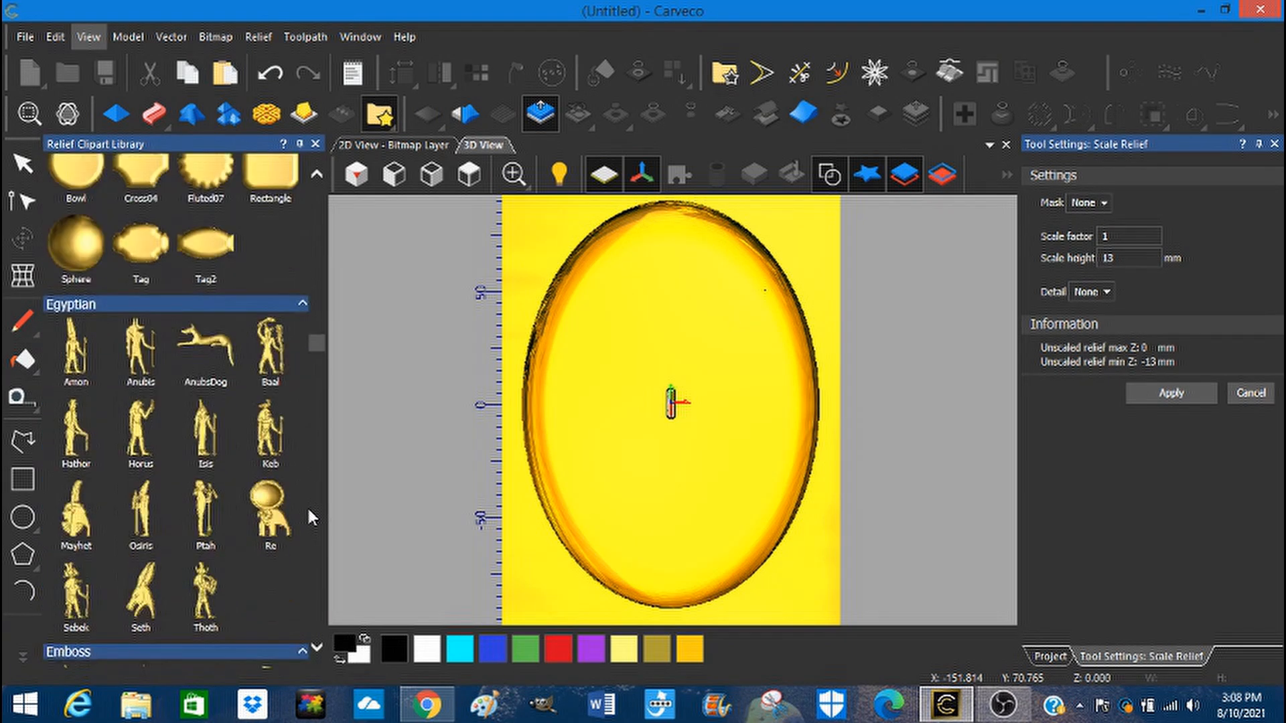
{"action": "scroll", "coordinate": [309, 513], "scroll_direction": "down", "scroll_amount": 5}
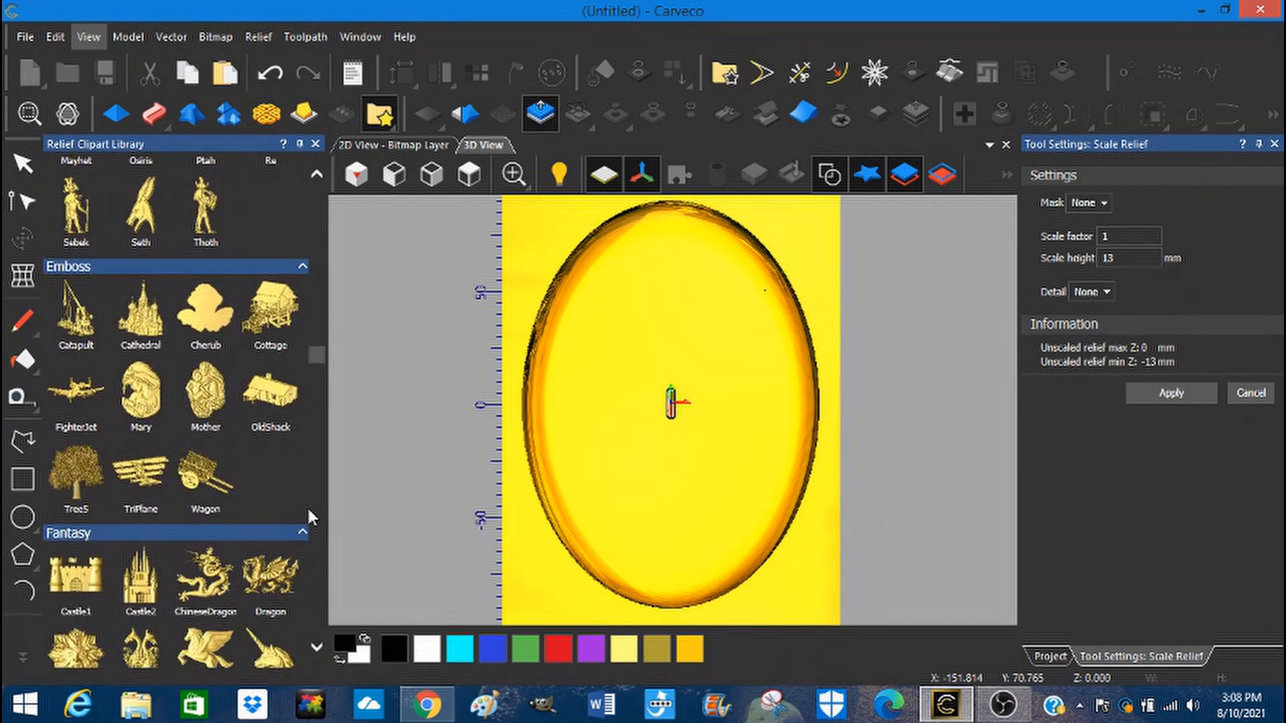
{"action": "scroll", "coordinate": [308, 511], "scroll_direction": "down", "scroll_amount": 3}
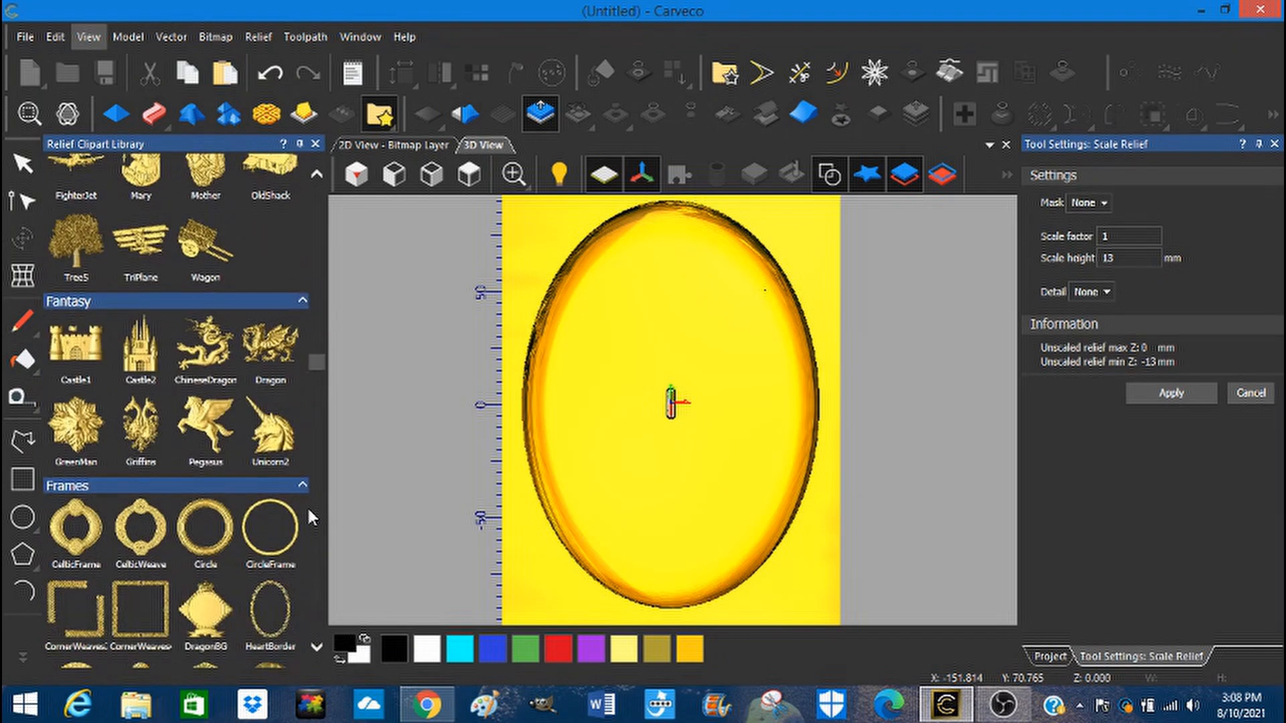
{"action": "scroll", "coordinate": [309, 516], "scroll_direction": "down", "scroll_amount": 3}
{"action": "scroll", "coordinate": [309, 516], "scroll_direction": "down", "scroll_amount": 1}
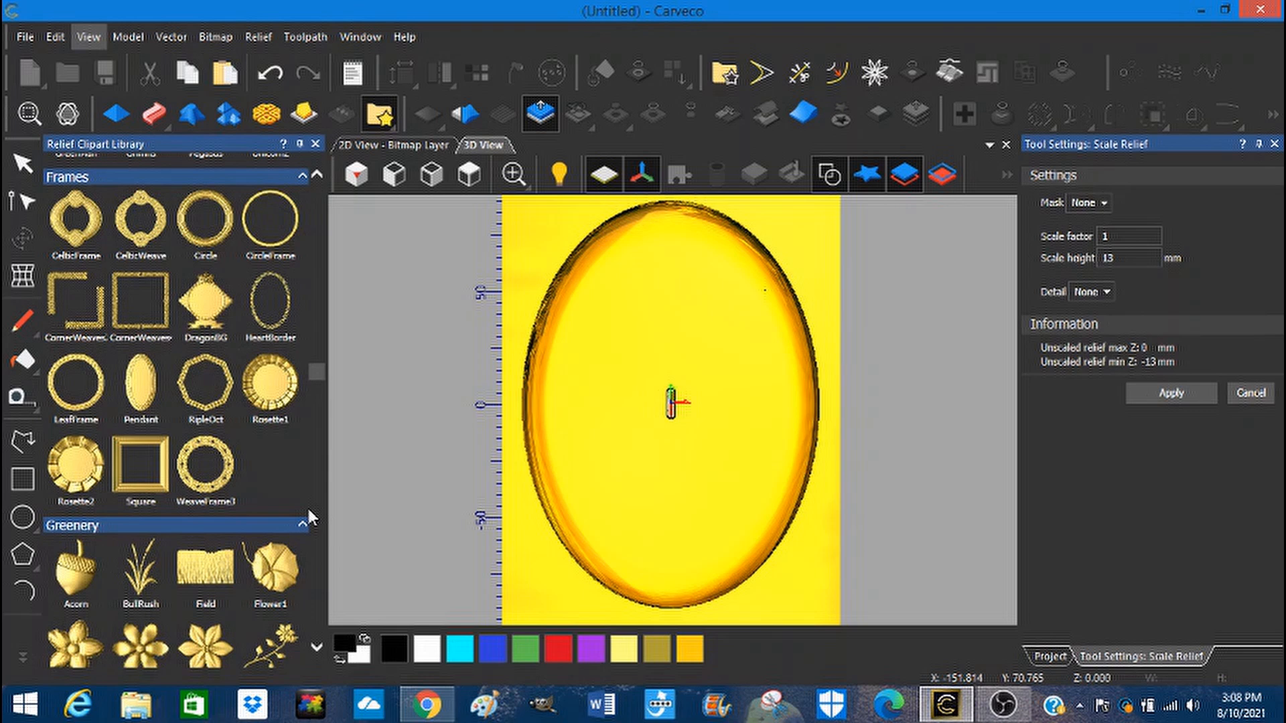
{"action": "scroll", "coordinate": [309, 512], "scroll_direction": "down", "scroll_amount": 4}
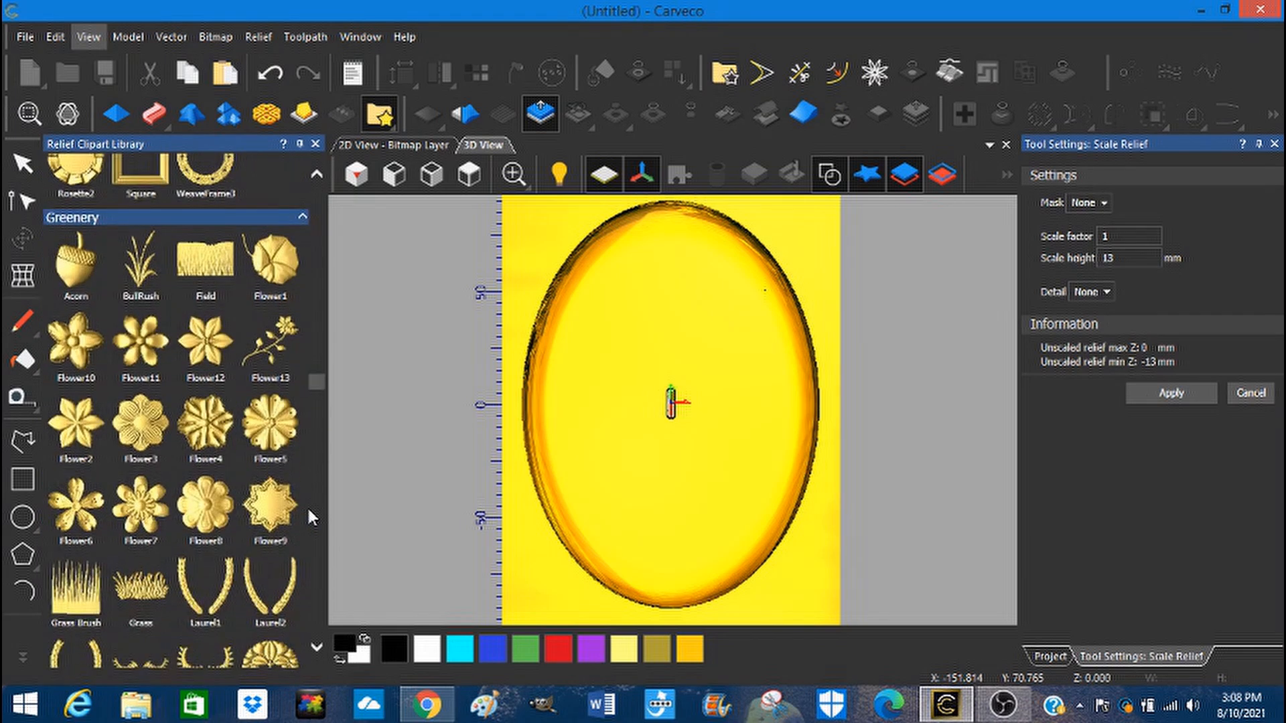
{"action": "scroll", "coordinate": [308, 512], "scroll_direction": "down", "scroll_amount": 2}
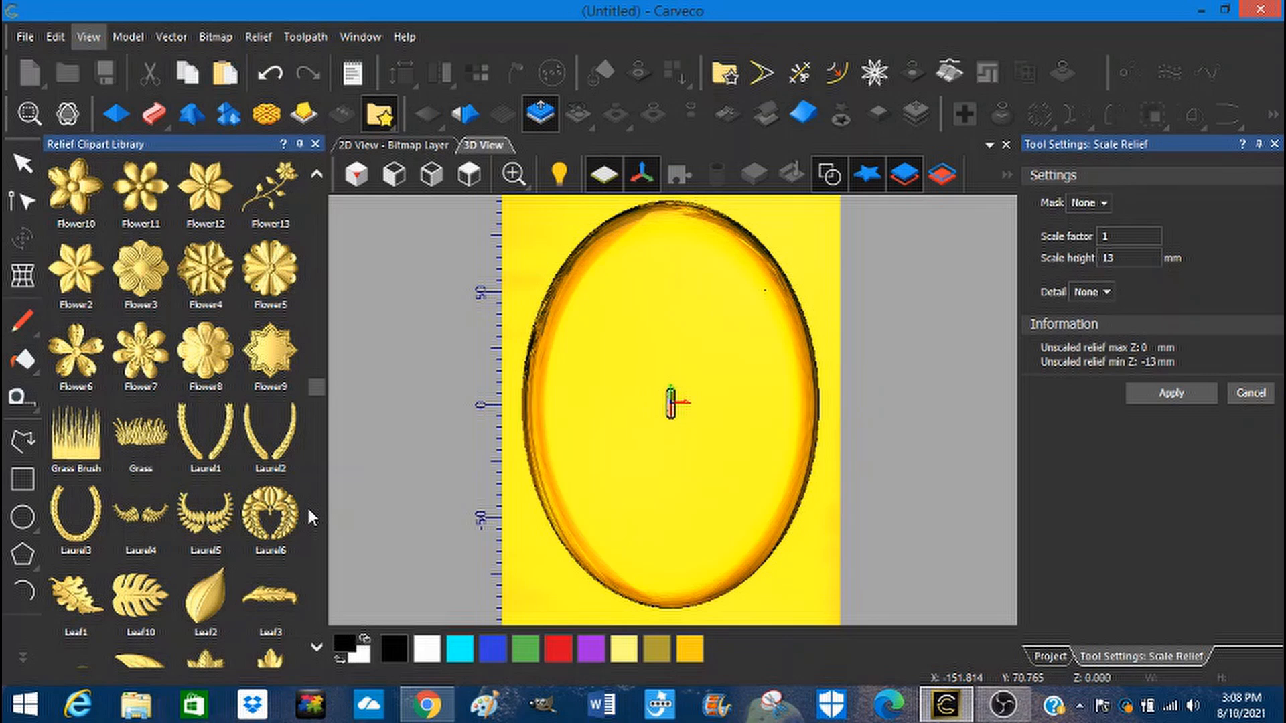
{"action": "scroll", "coordinate": [309, 514], "scroll_direction": "down", "scroll_amount": 3}
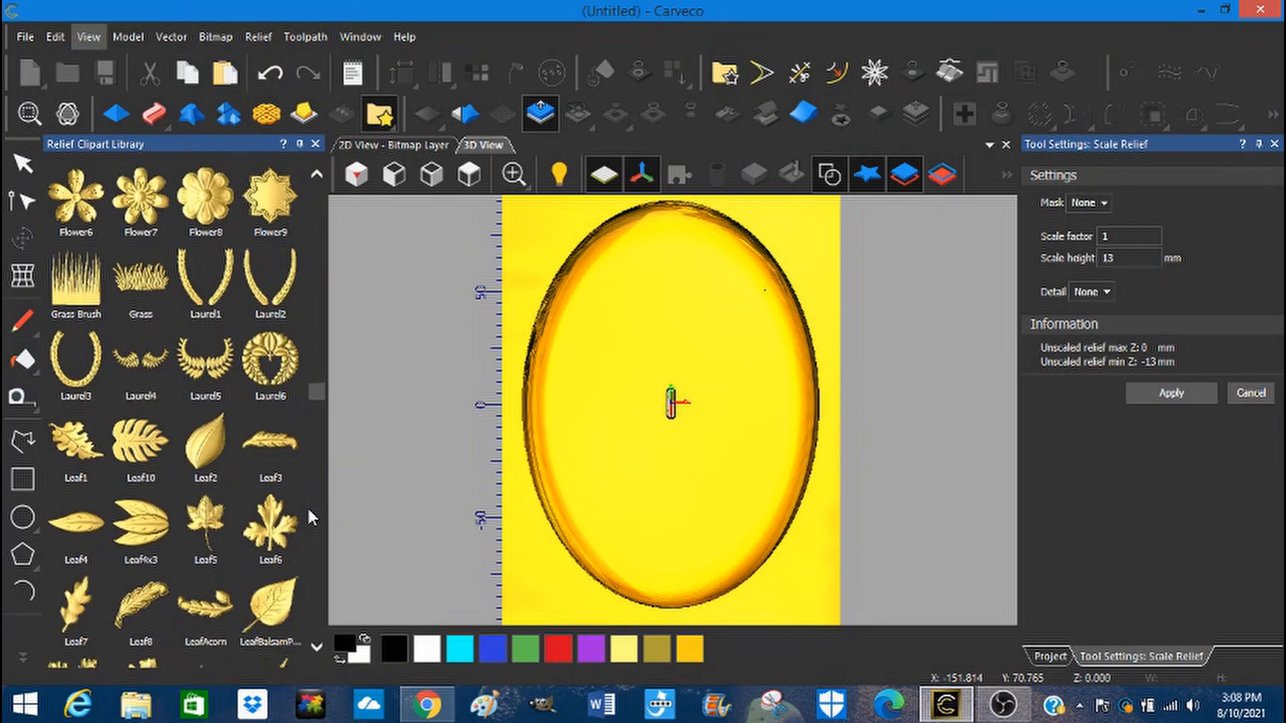
{"action": "scroll", "coordinate": [309, 517], "scroll_direction": "down", "scroll_amount": 1}
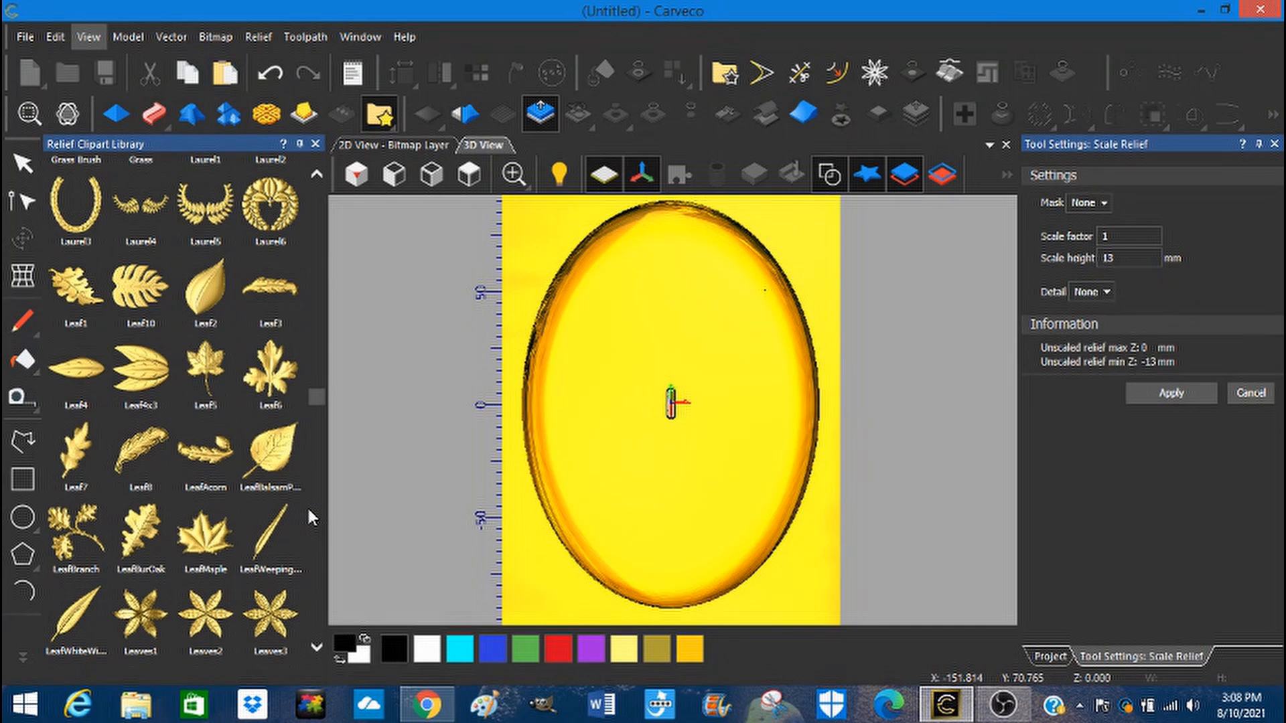
{"action": "scroll", "coordinate": [308, 517], "scroll_direction": "down", "scroll_amount": 1}
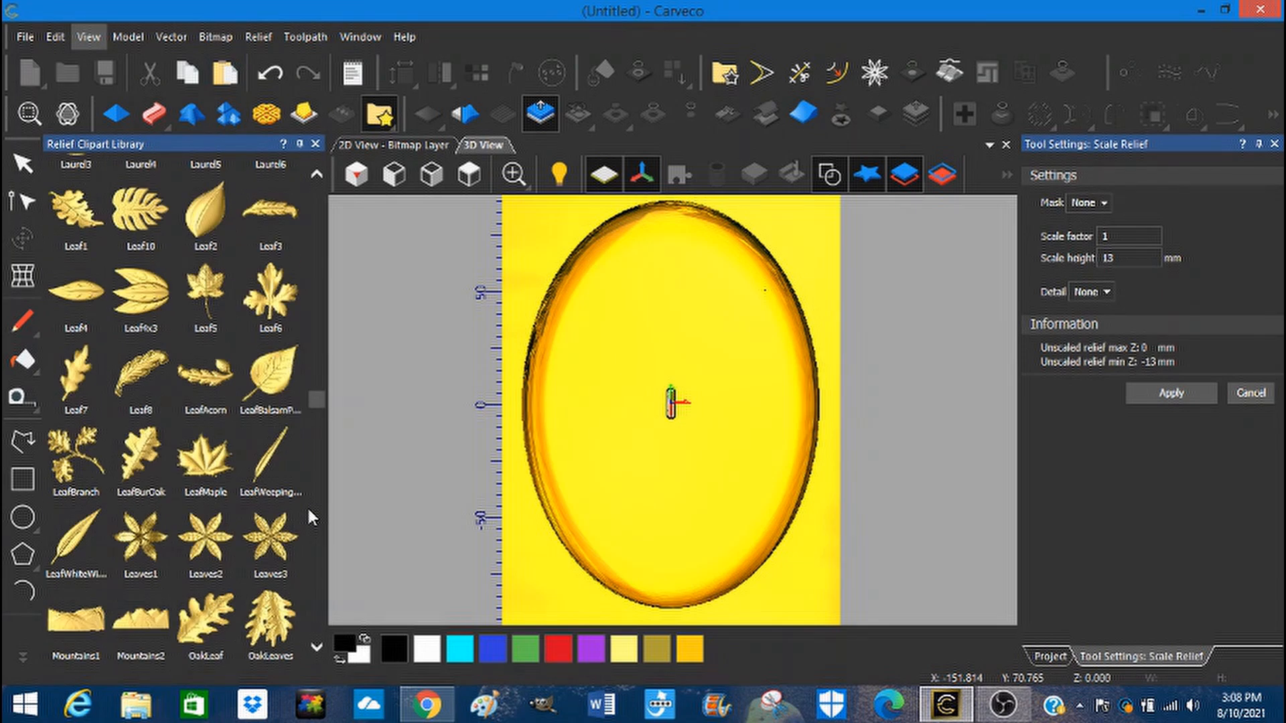
{"action": "scroll", "coordinate": [308, 510], "scroll_direction": "down", "scroll_amount": 4}
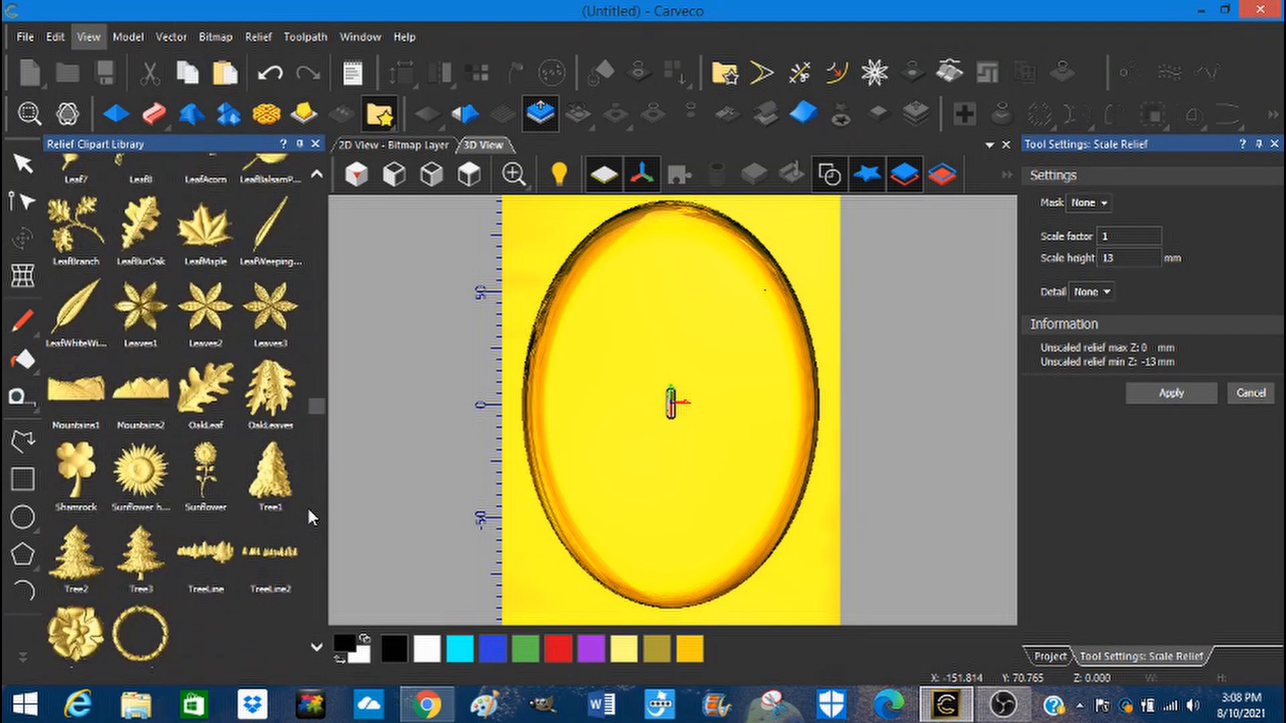
{"action": "scroll", "coordinate": [309, 517], "scroll_direction": "down", "scroll_amount": 8}
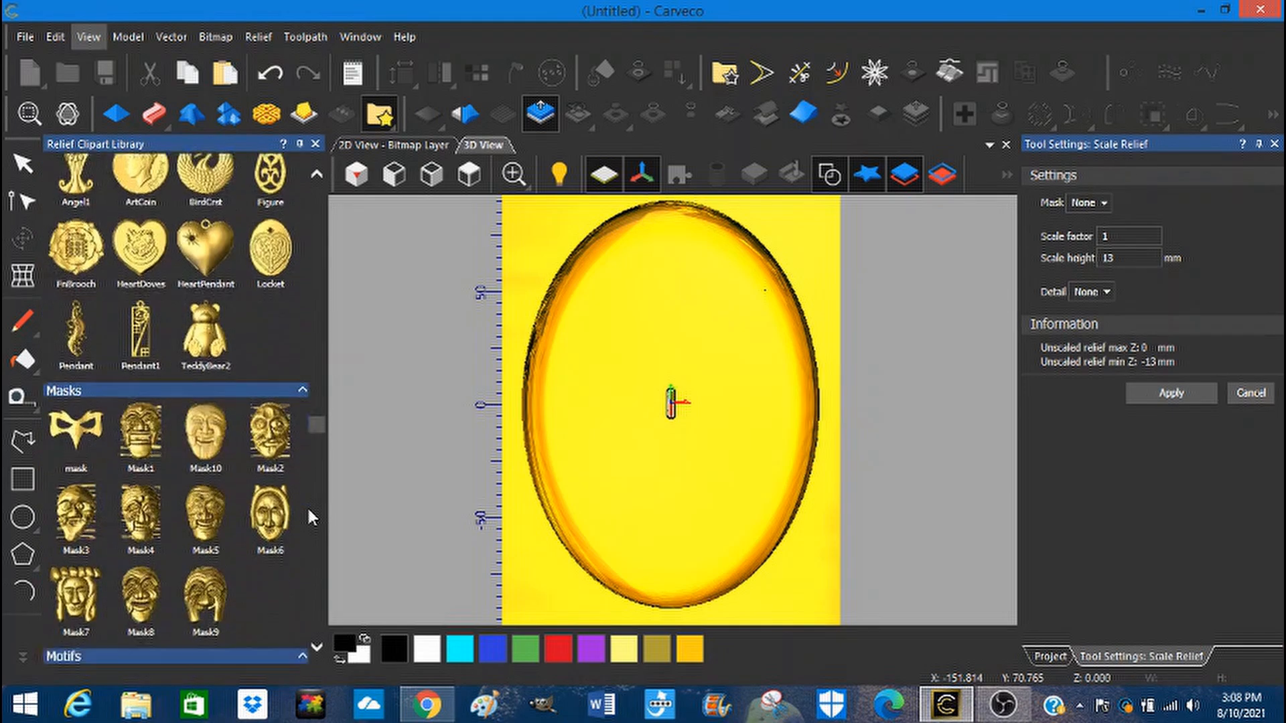
{"action": "scroll", "coordinate": [308, 517], "scroll_direction": "down", "scroll_amount": 8}
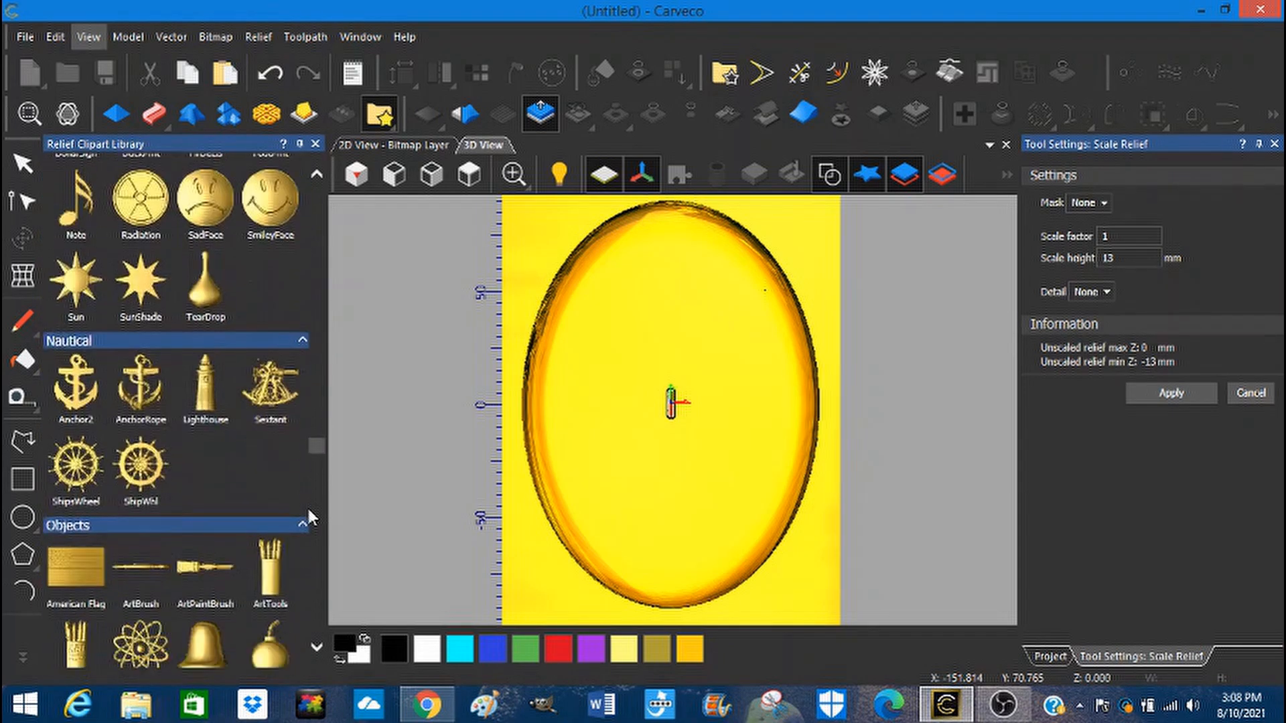
{"action": "scroll", "coordinate": [308, 517], "scroll_direction": "down", "scroll_amount": 8}
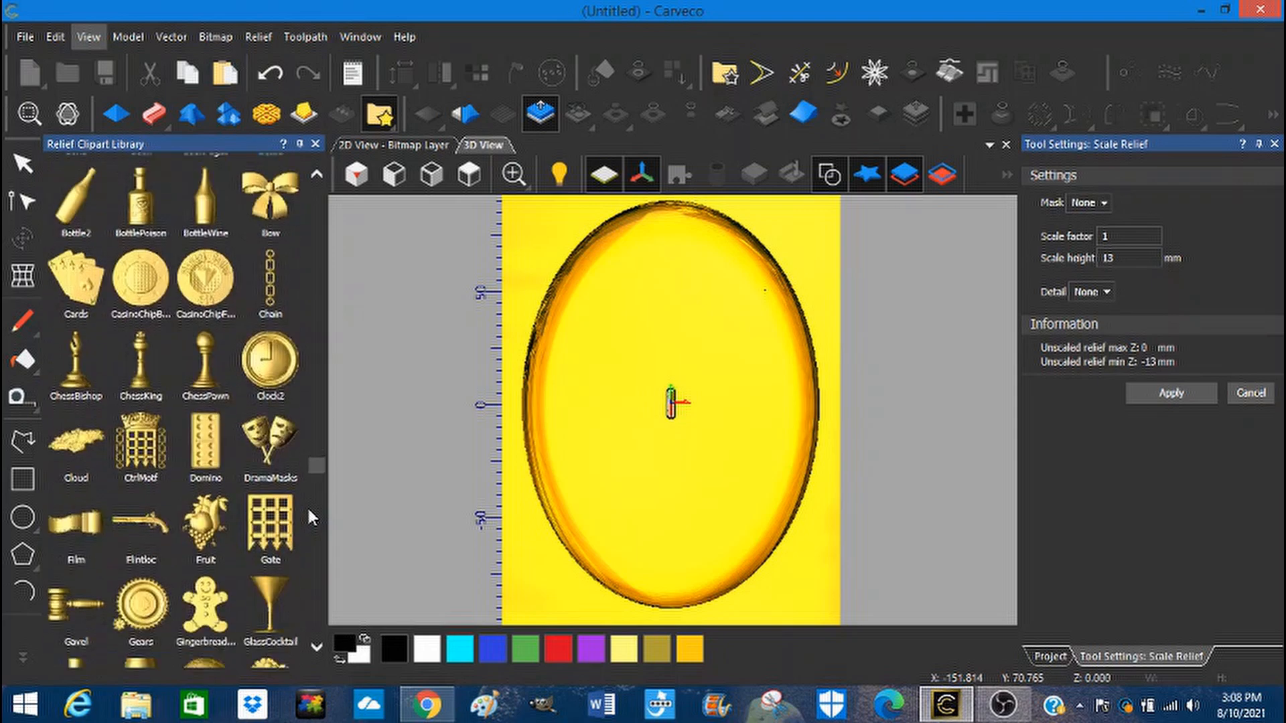
{"action": "scroll", "coordinate": [308, 517], "scroll_direction": "down", "scroll_amount": 8}
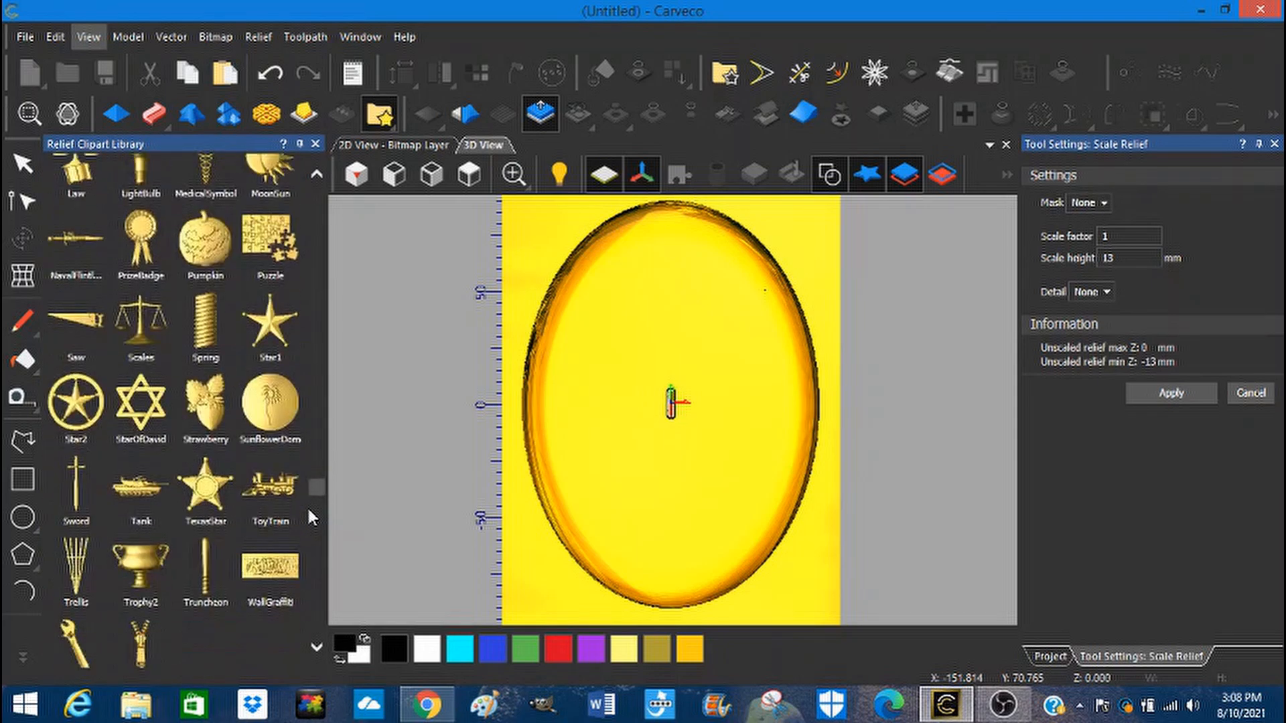
{"action": "scroll", "coordinate": [309, 517], "scroll_direction": "down", "scroll_amount": 8}
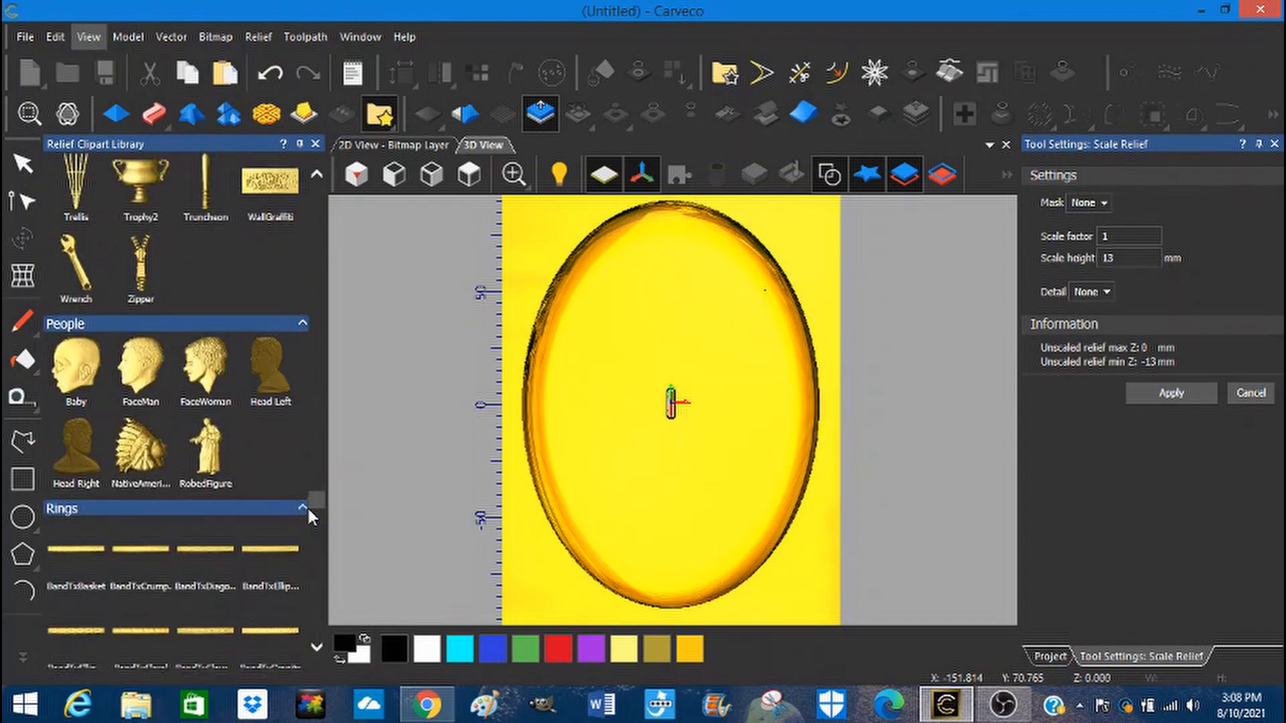
{"action": "scroll", "coordinate": [310, 515], "scroll_direction": "down", "scroll_amount": 8}
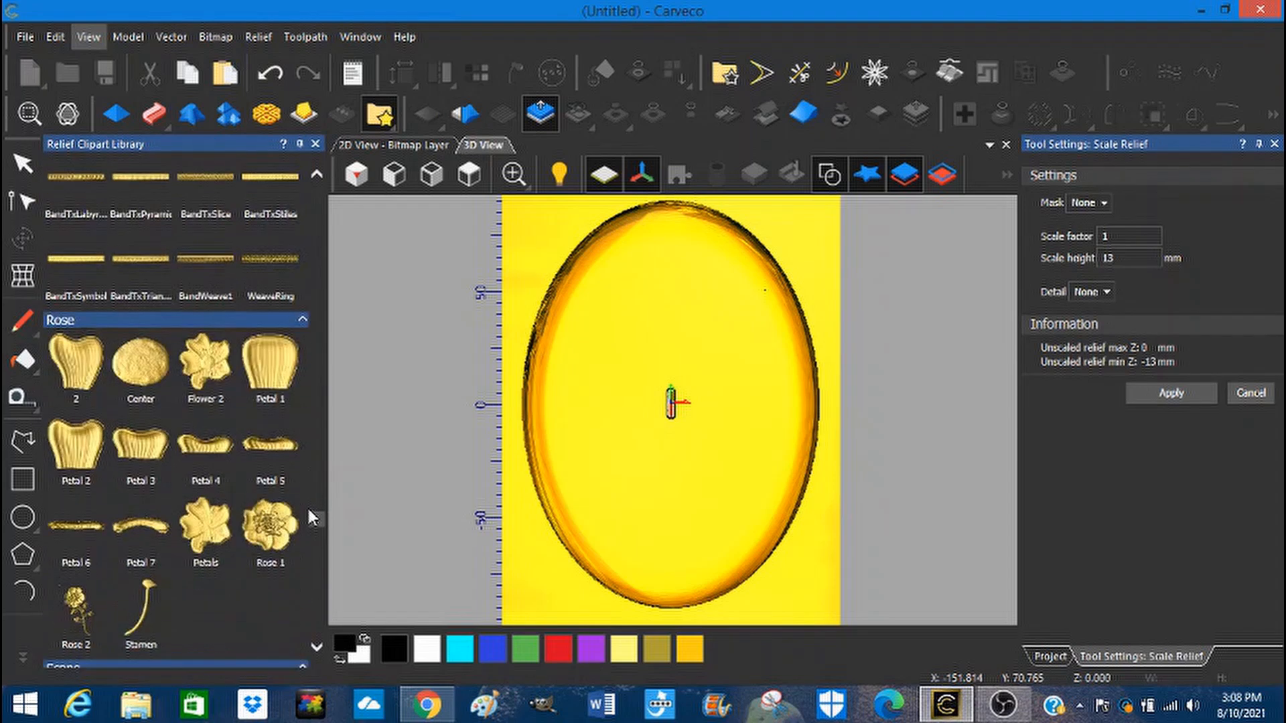
Step: Place the Lady relief from the Scans category at the centre of the oval recess and close the clipart library
{"action": "scroll", "coordinate": [308, 514], "scroll_direction": "down", "scroll_amount": 2}
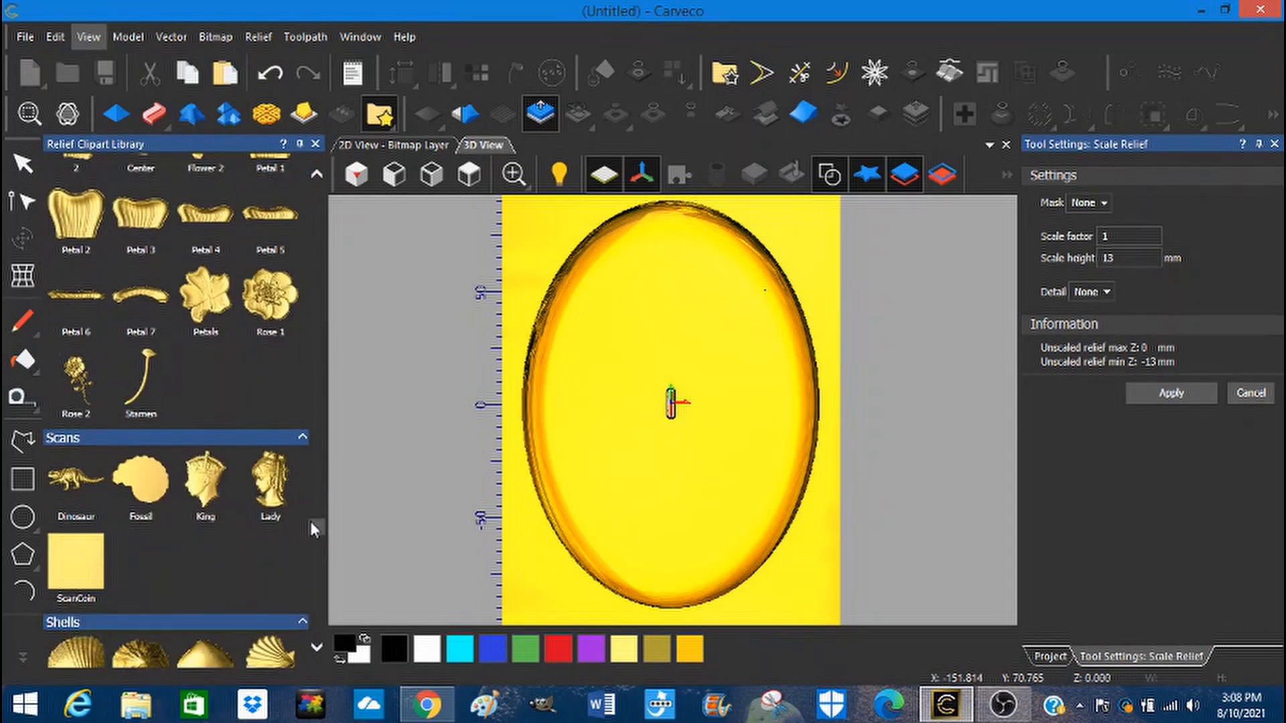
{"action": "left_click_drag", "start_coordinate": [268, 481], "coordinate": [671, 406]}
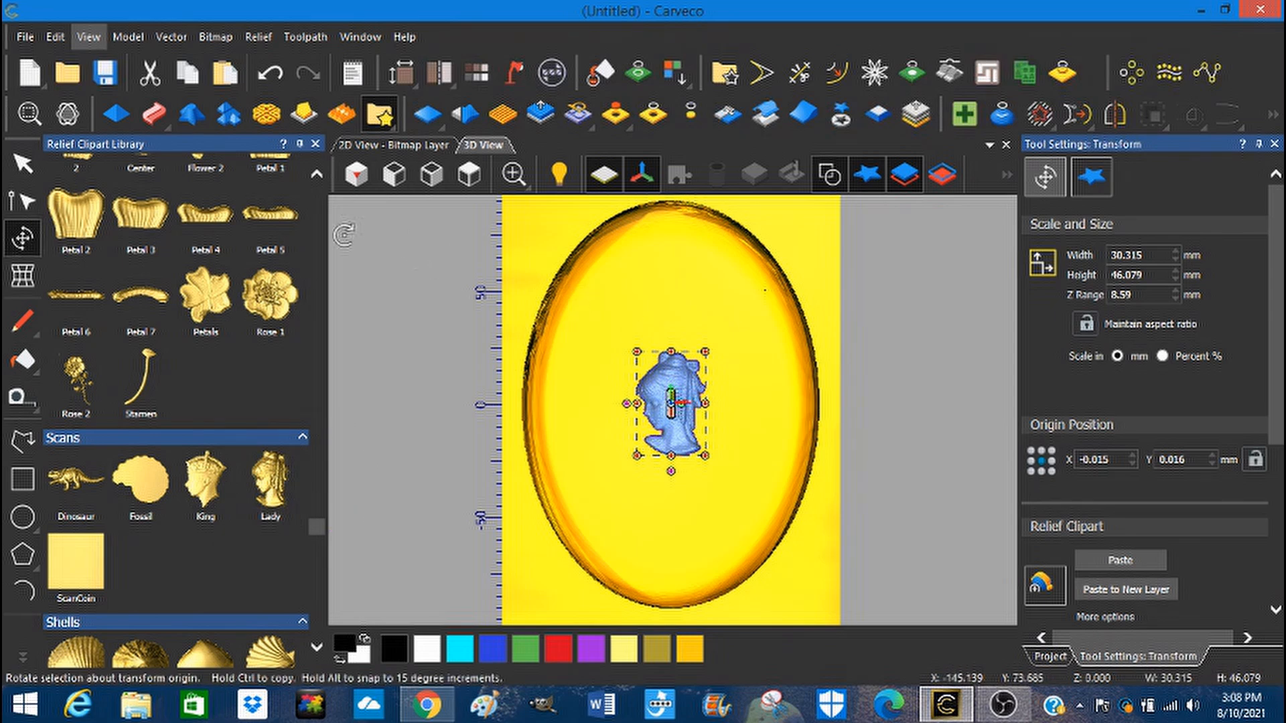
{"action": "left_click", "coordinate": [315, 144]}
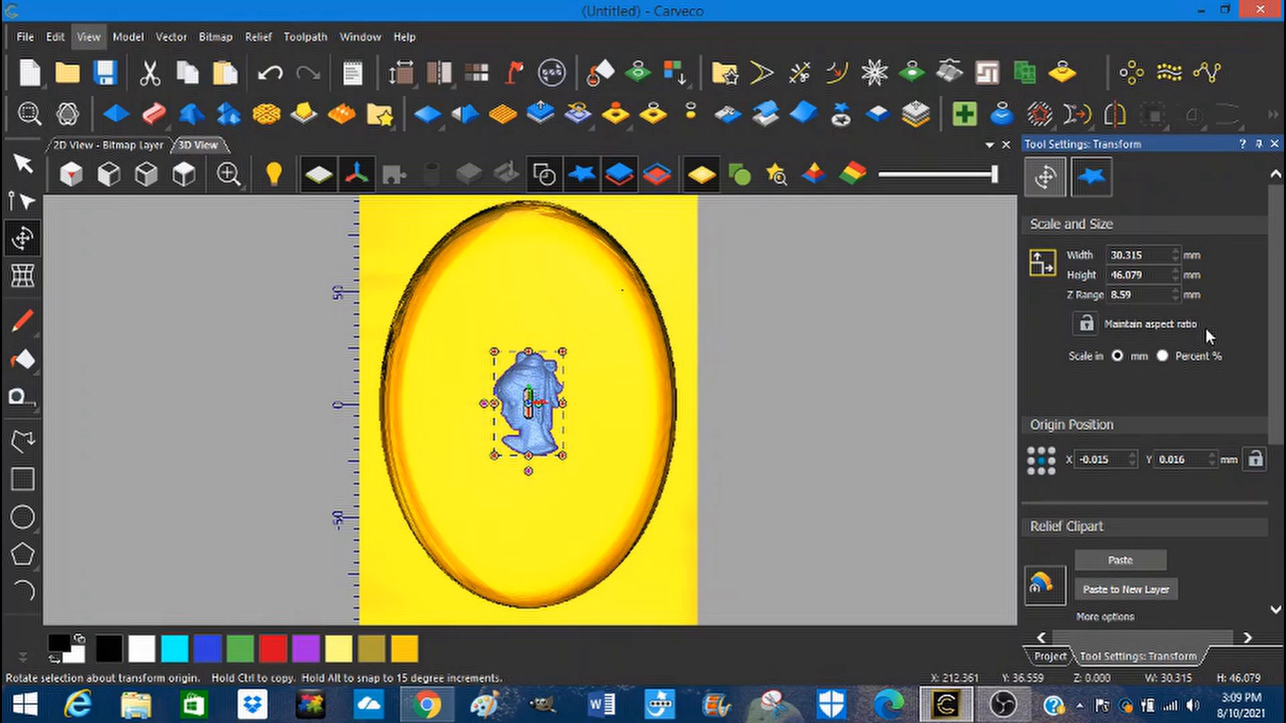
Step: Resize the Lady clipart to a height of 150 mm with the aspect ratio maintained, and move it to about X -1.7, Y 1.3 mm
{"action": "left_click", "coordinate": [1086, 324]}
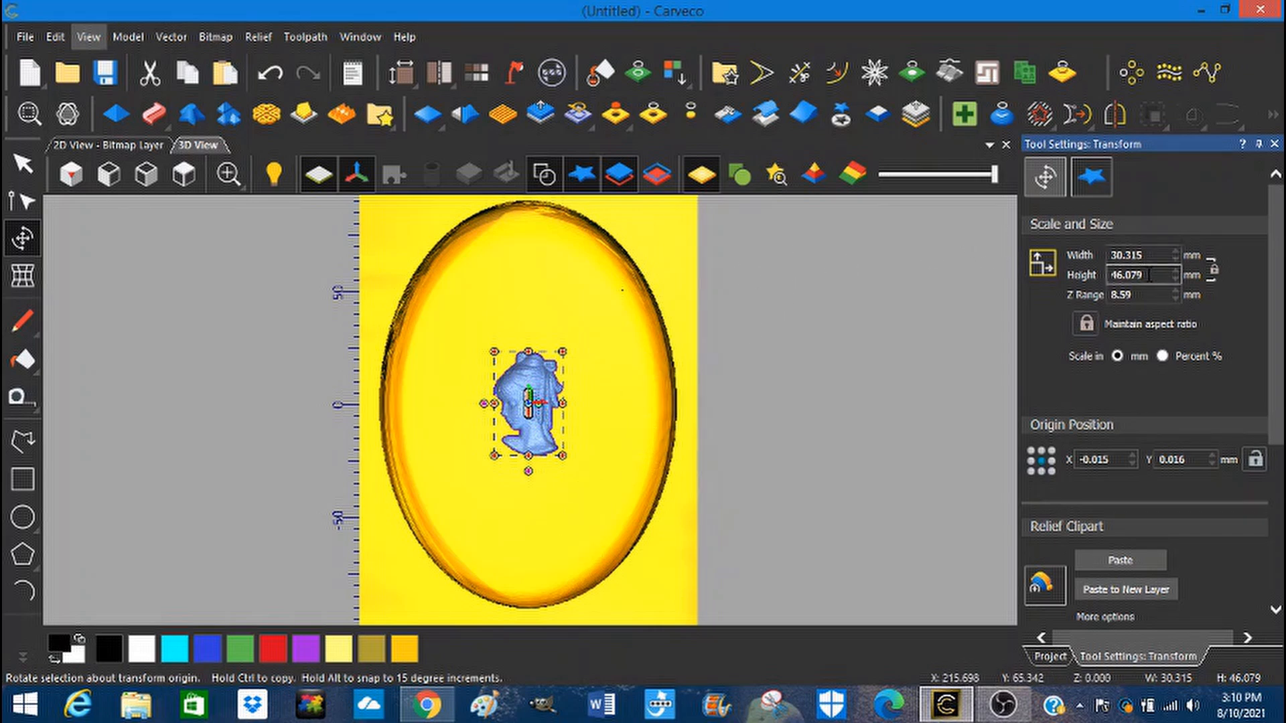
{"action": "left_click", "coordinate": [1150, 275]}
{"action": "left_click_drag", "start_coordinate": [1136, 275], "coordinate": [1114, 275]}
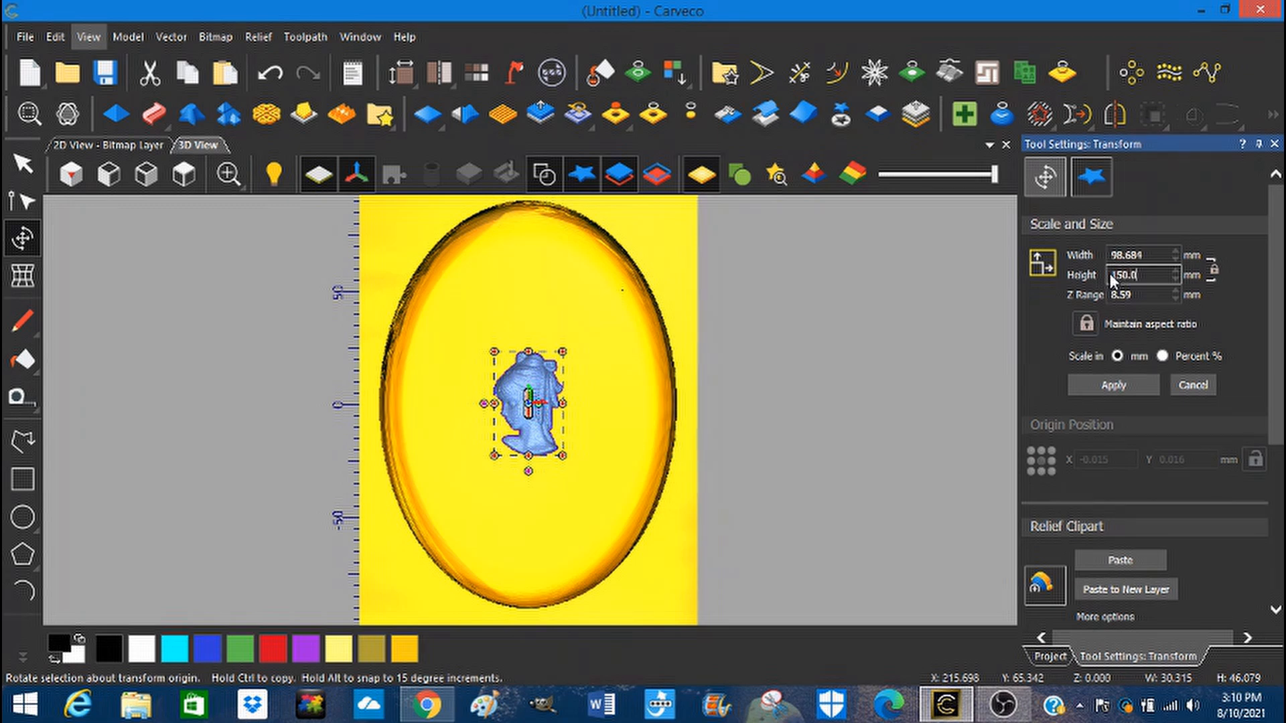
{"action": "left_click", "coordinate": [1152, 255]}
{"action": "left_click", "coordinate": [1124, 387]}
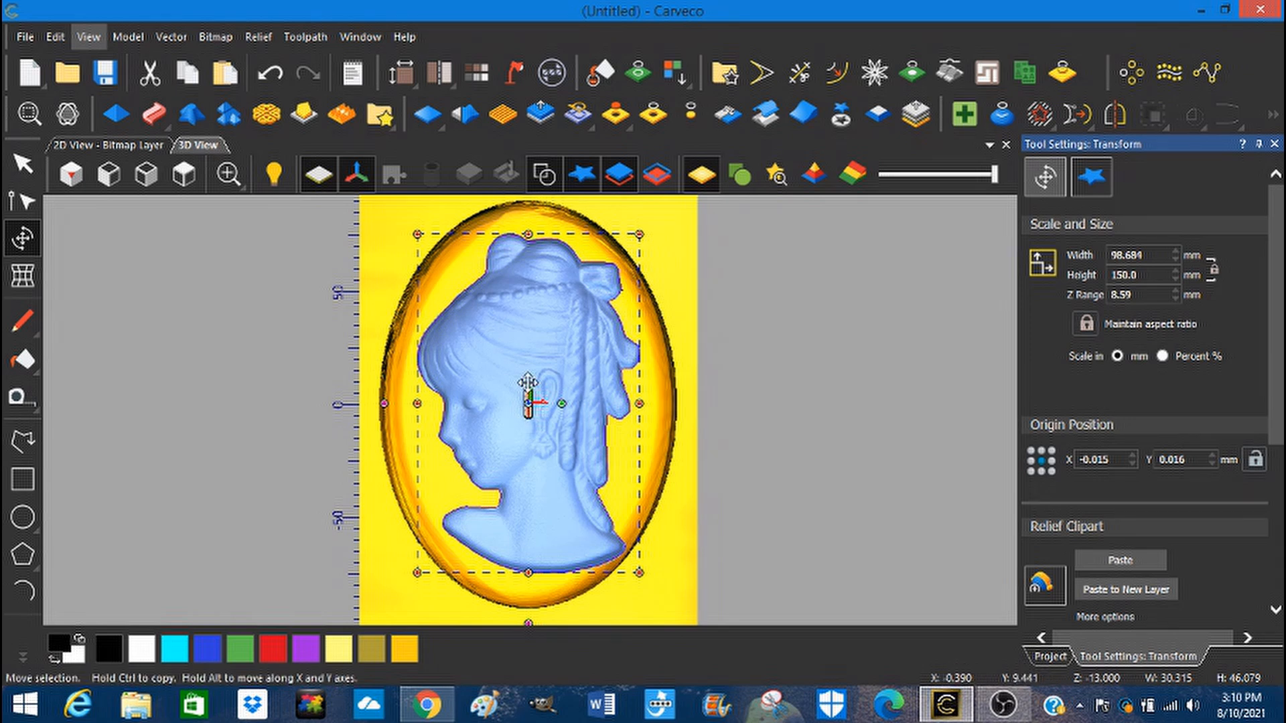
{"action": "left_click_drag", "start_coordinate": [527, 382], "coordinate": [522, 381]}
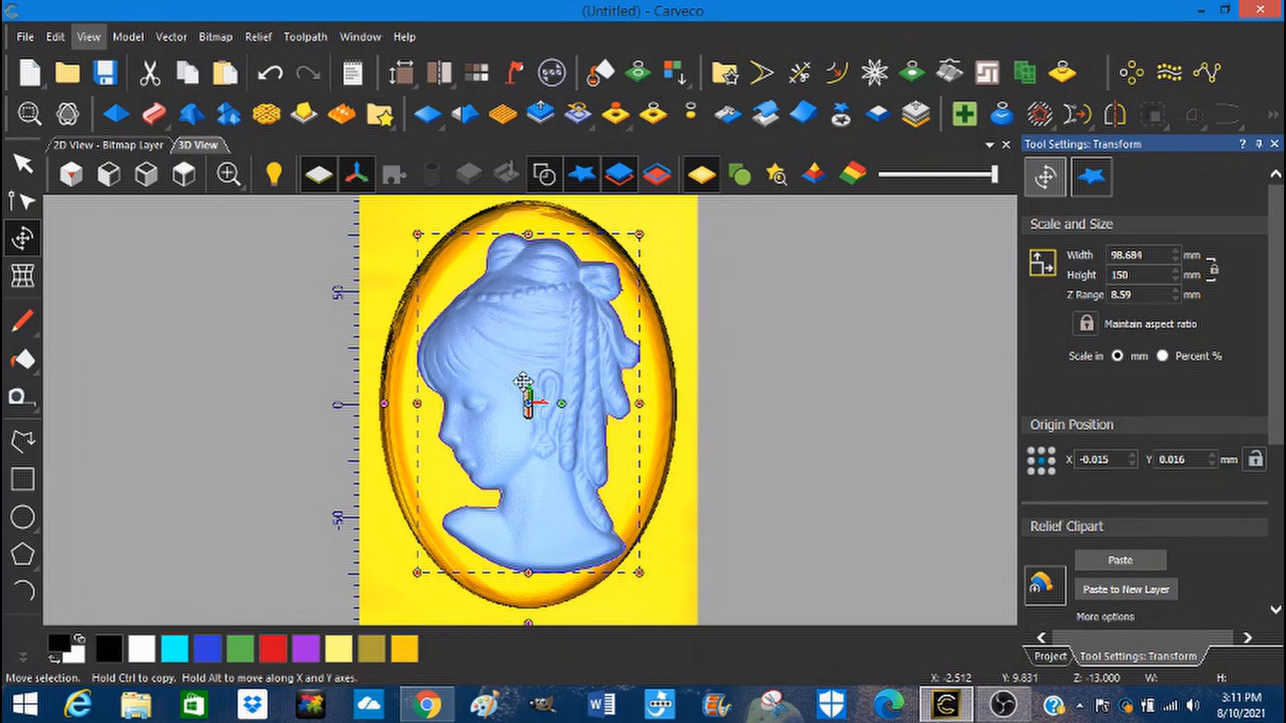
{"action": "left_click_drag", "start_coordinate": [521, 382], "coordinate": [519, 379]}
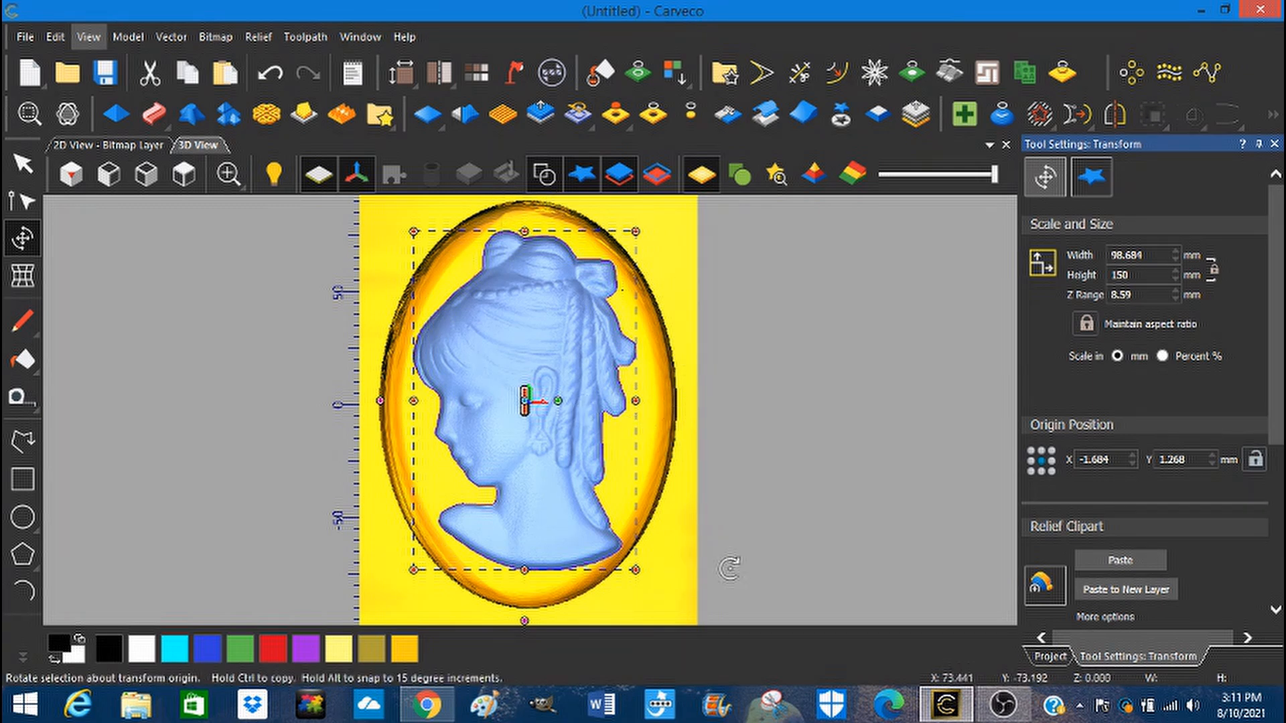
Step: Paste the resized Lady clipart into the front relief and check how it sits in the oval recess
{"action": "left_click", "coordinate": [1126, 562]}
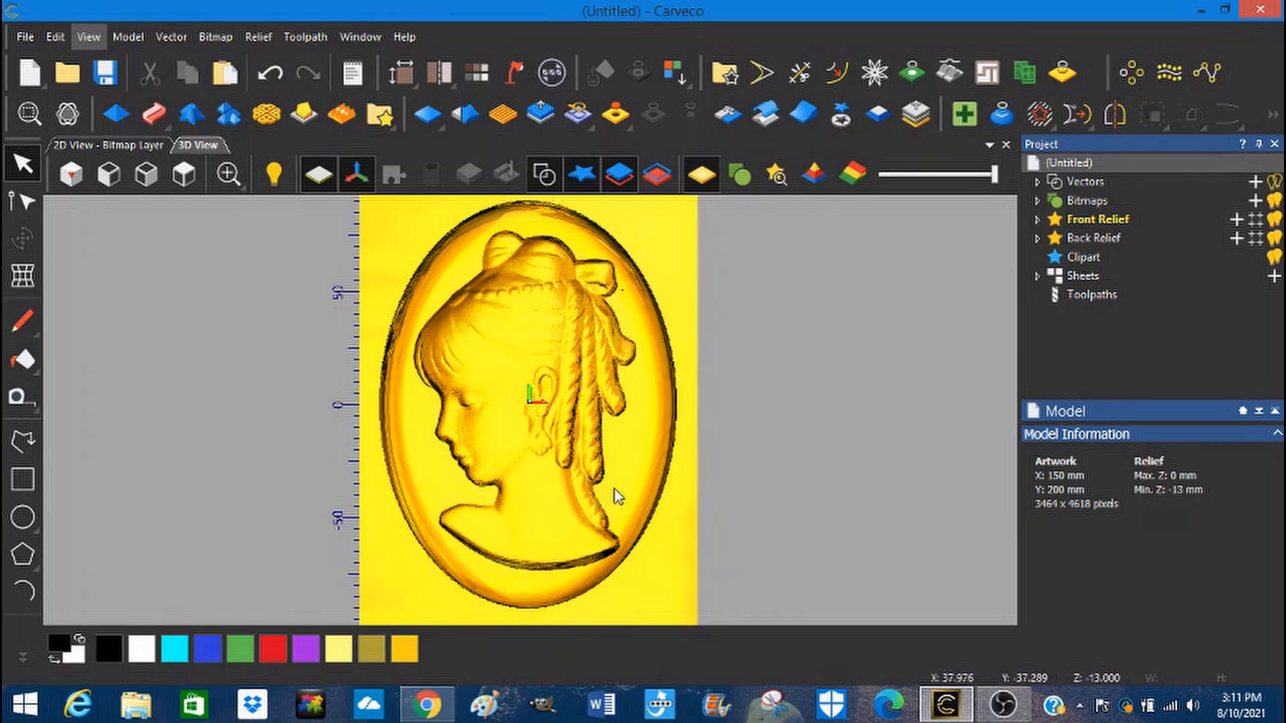
{"action": "left_click_drag", "start_coordinate": [616, 496], "coordinate": [700, 363]}
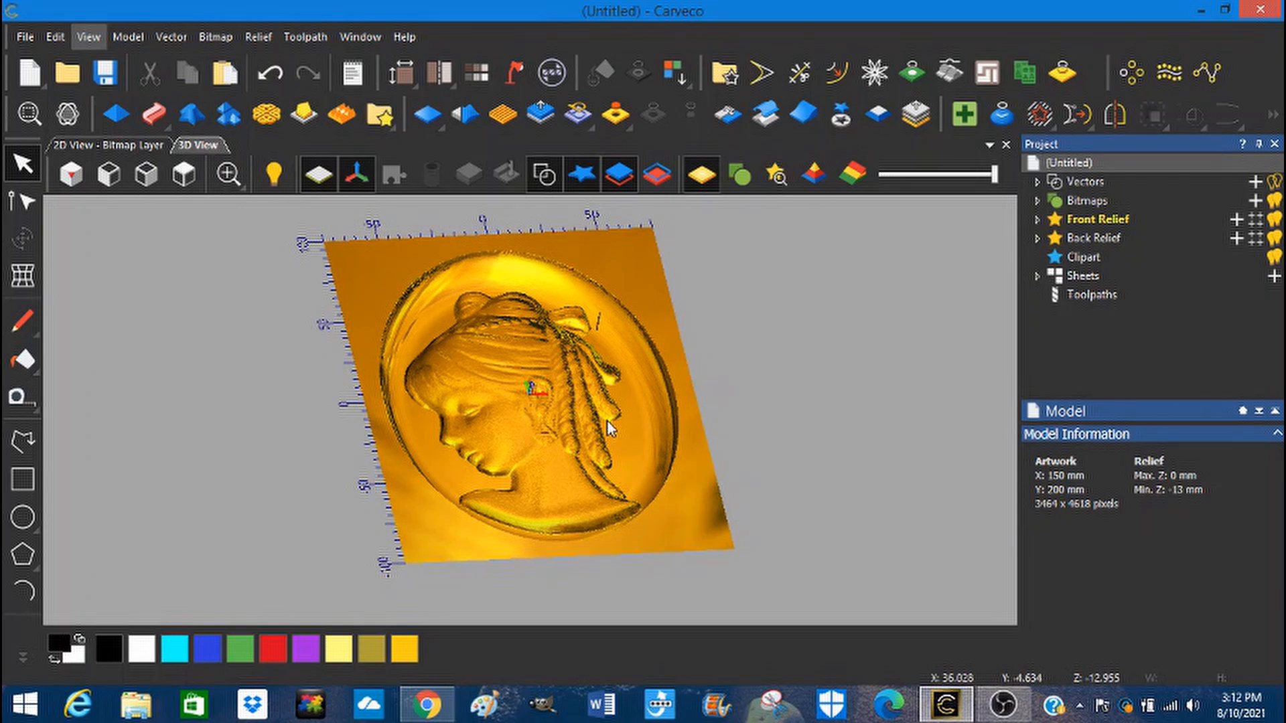
{"action": "scroll", "coordinate": [607, 419], "scroll_direction": "up", "scroll_amount": 2}
{"action": "scroll", "coordinate": [607, 420], "scroll_direction": "up", "scroll_amount": 2}
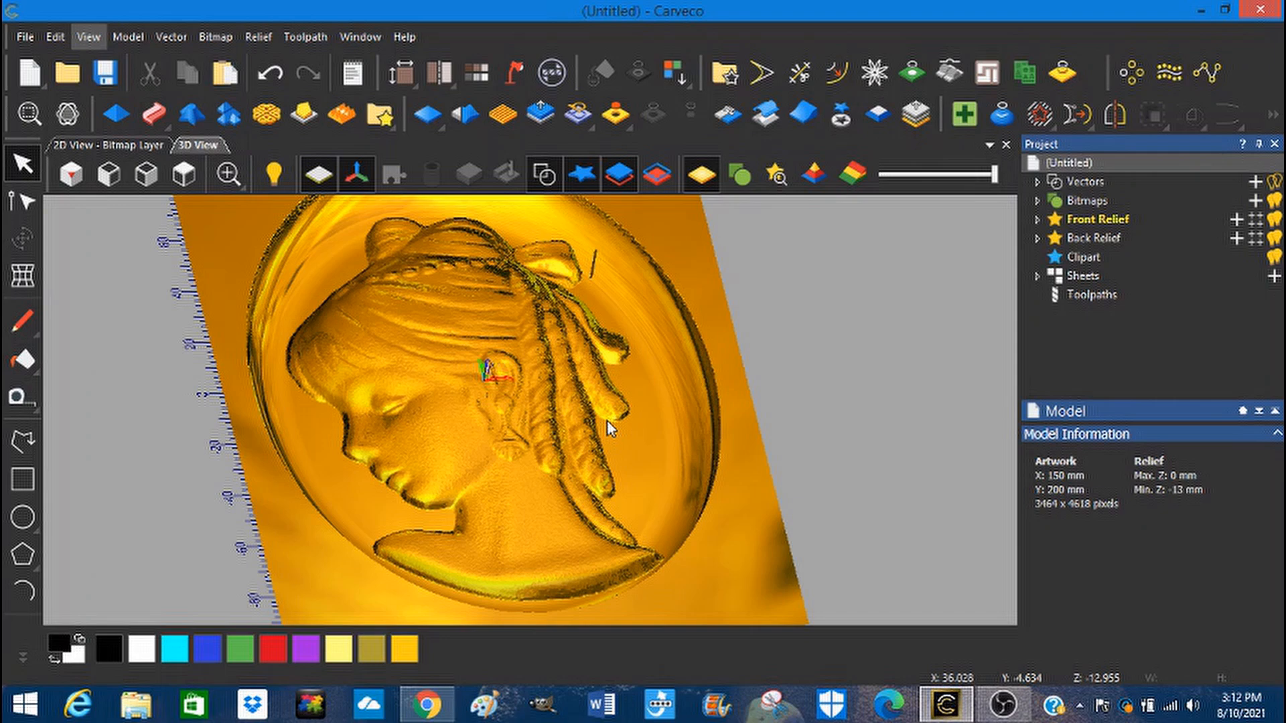
{"action": "scroll", "coordinate": [608, 428], "scroll_direction": "up", "scroll_amount": 3}
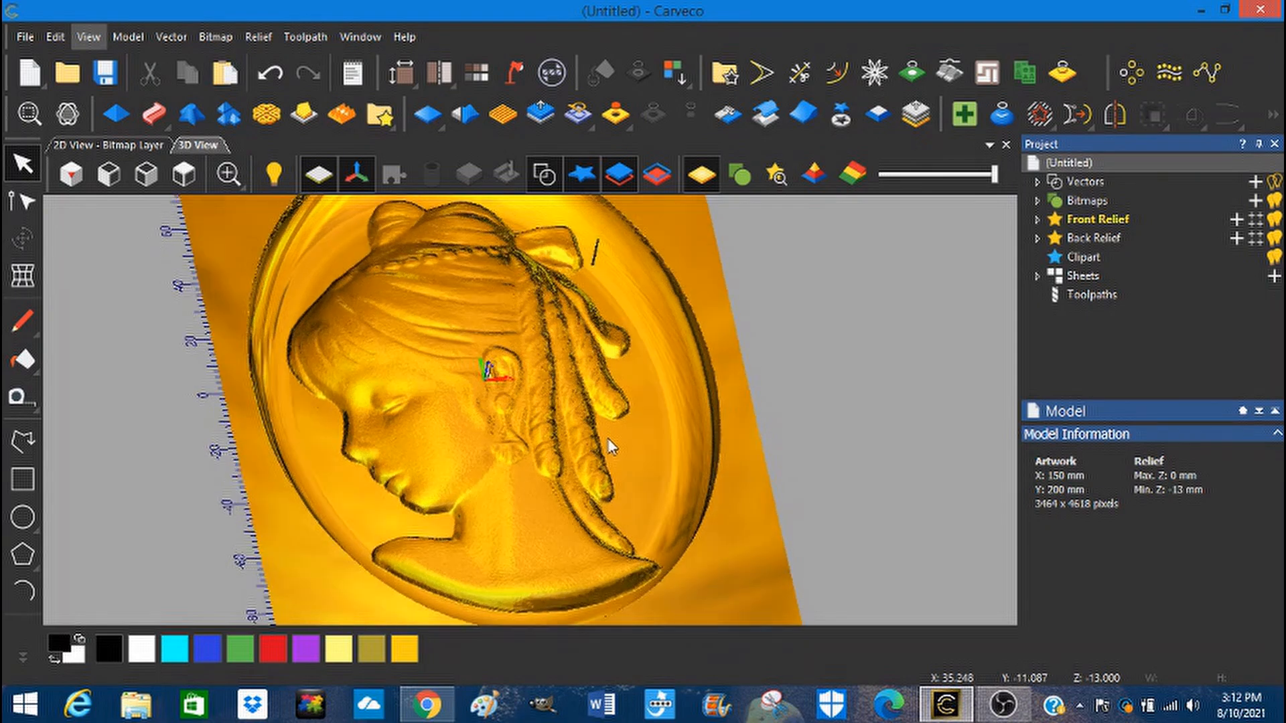
{"action": "left_click_drag", "start_coordinate": [633, 463], "coordinate": [633, 450]}
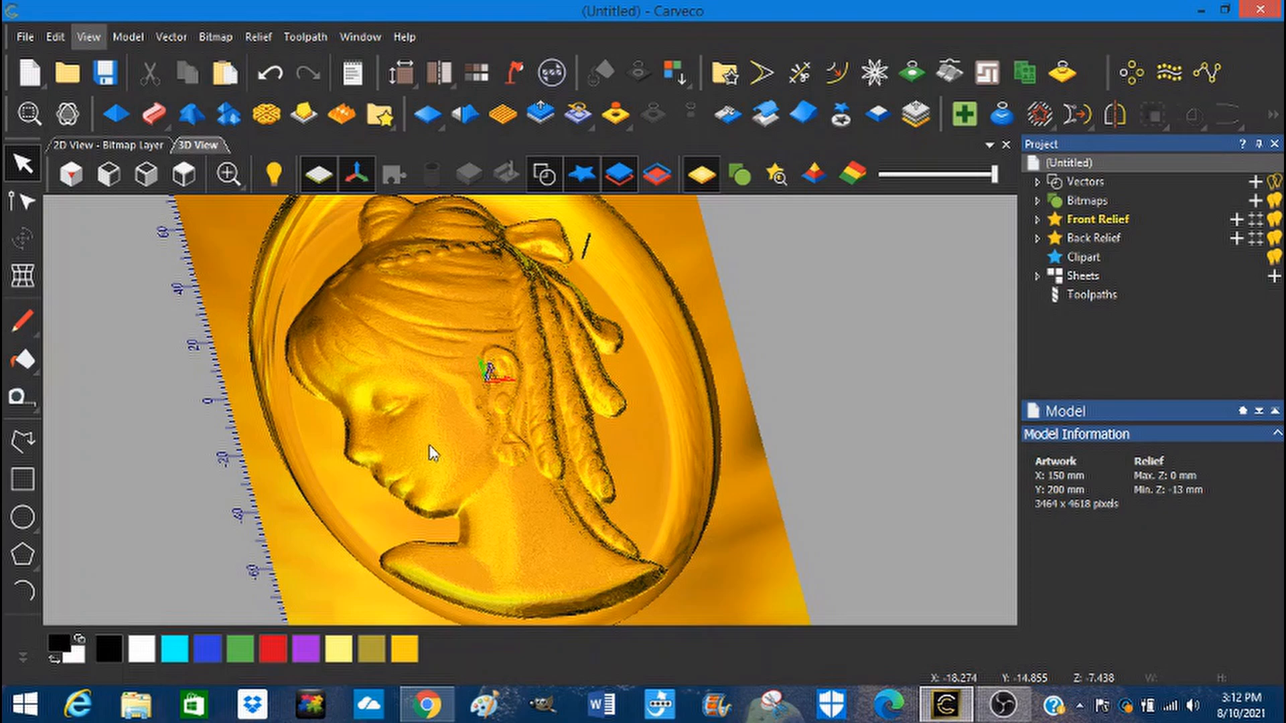
Step: Smooth the whole front relief layer with a strength of 10 % to soften the rough face and hair
{"action": "scroll", "coordinate": [432, 453], "scroll_direction": "up", "scroll_amount": 5}
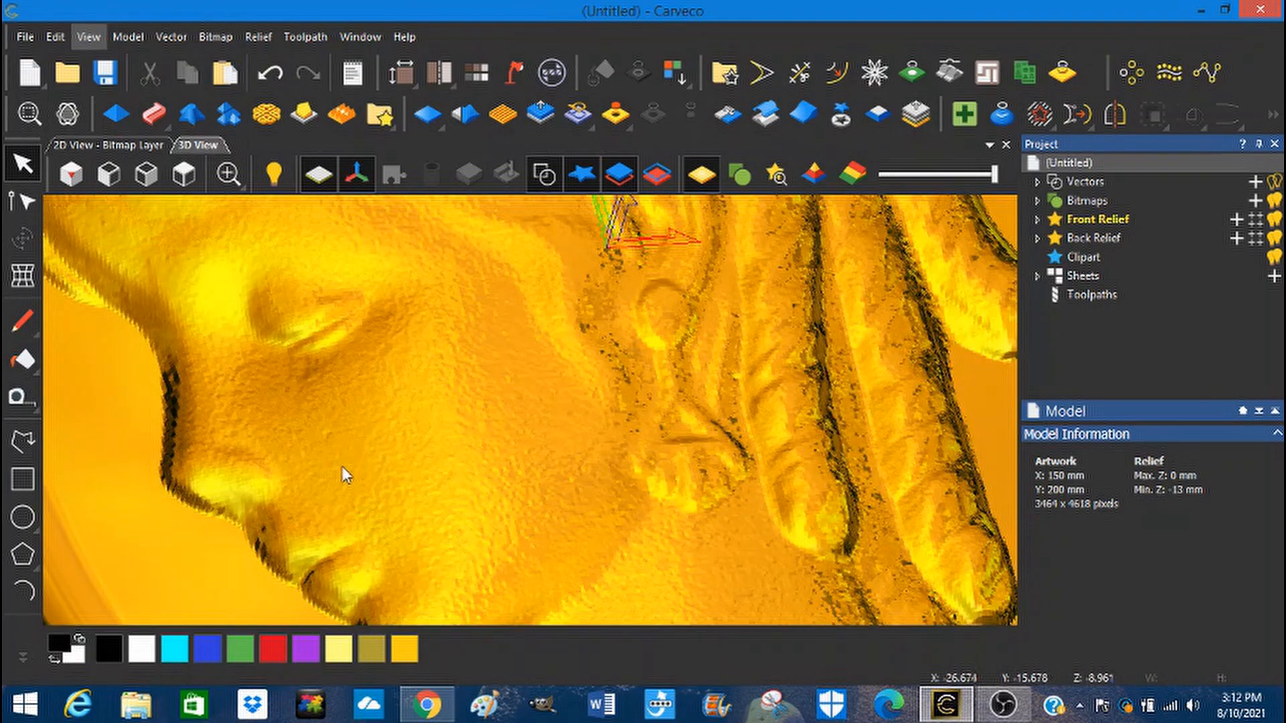
{"action": "scroll", "coordinate": [534, 446], "scroll_direction": "down", "scroll_amount": 2}
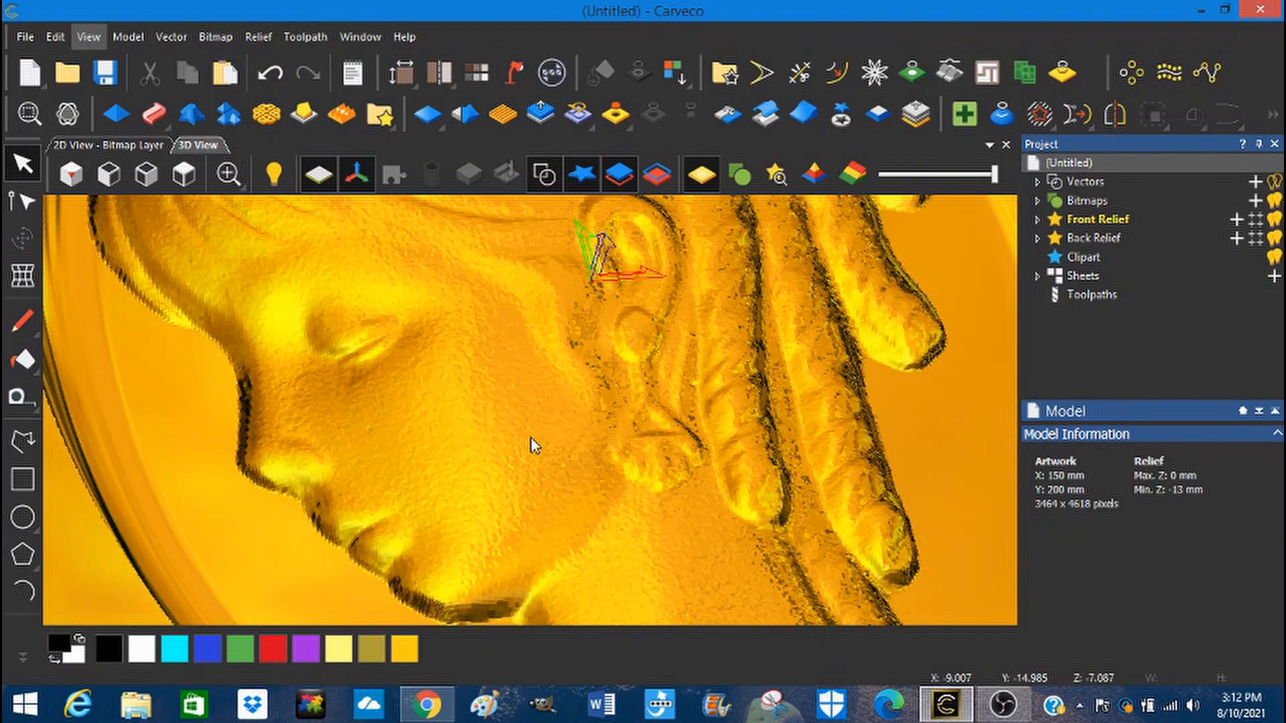
{"action": "scroll", "coordinate": [539, 441], "scroll_direction": "down", "scroll_amount": 2}
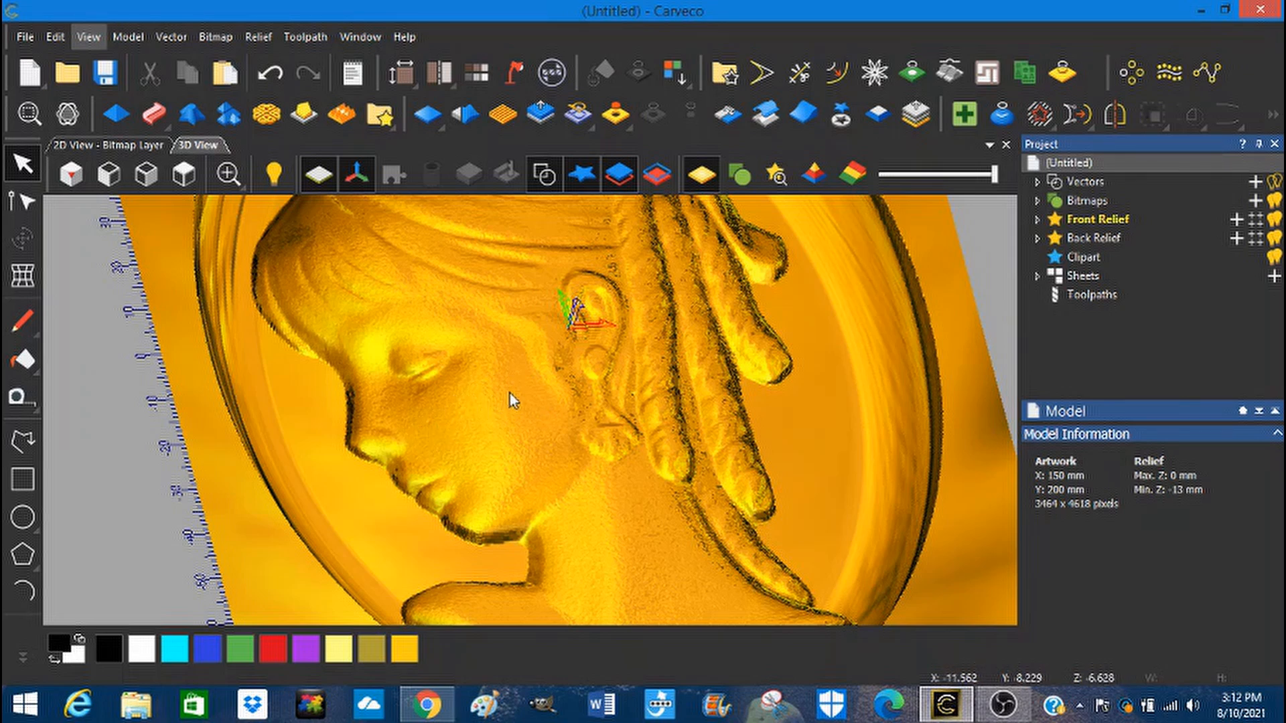
{"action": "scroll", "coordinate": [516, 393], "scroll_direction": "down", "scroll_amount": 2}
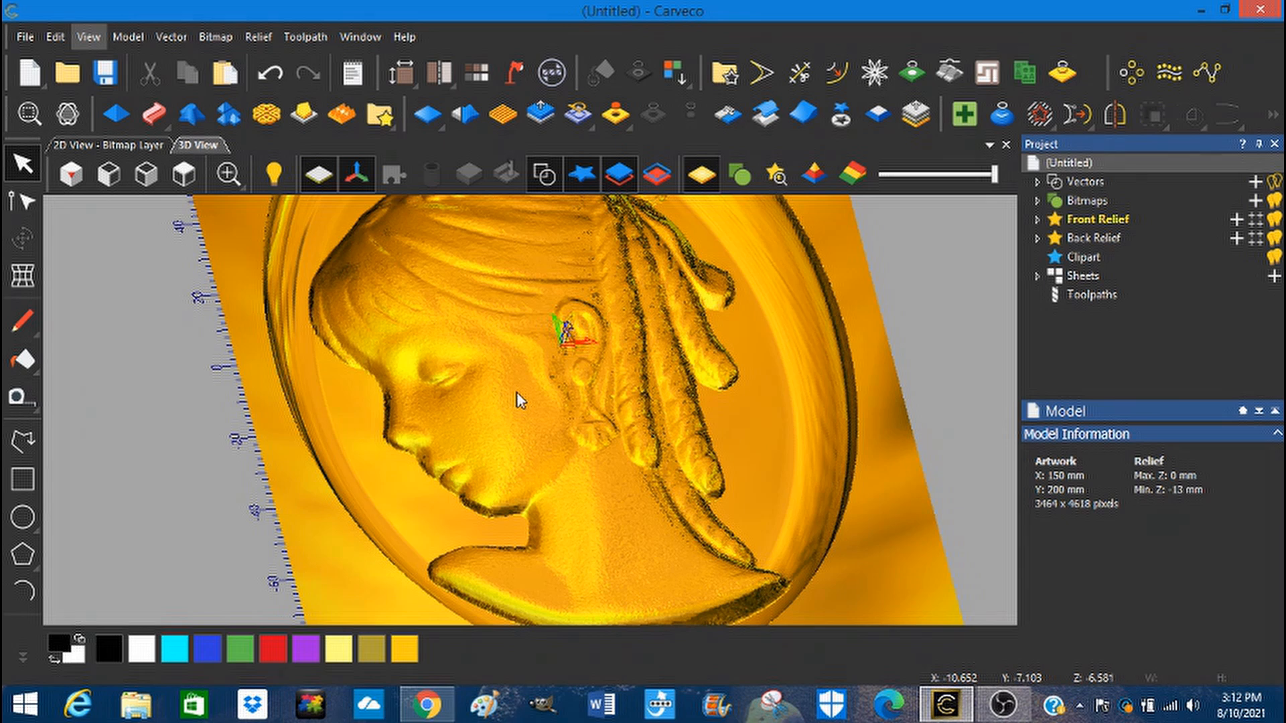
{"action": "left_click", "coordinate": [467, 119]}
{"action": "left_click", "coordinate": [466, 115]}
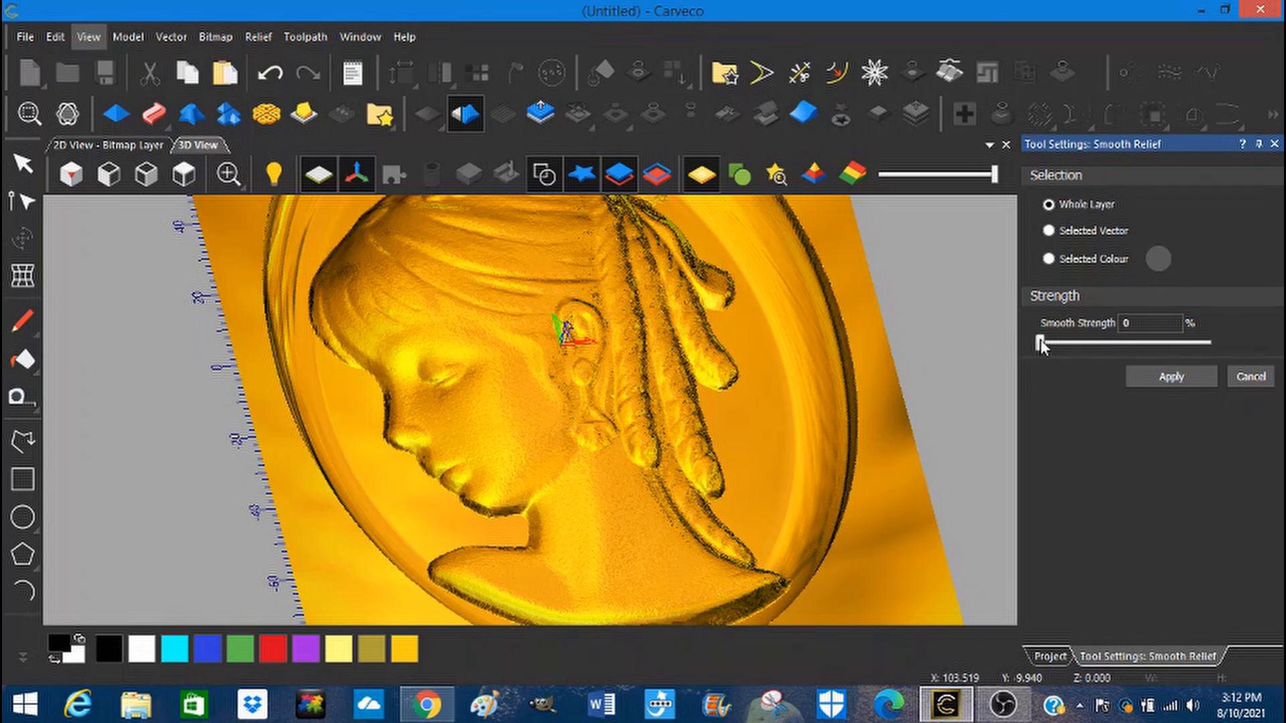
{"action": "left_click_drag", "start_coordinate": [1039, 340], "coordinate": [1062, 344]}
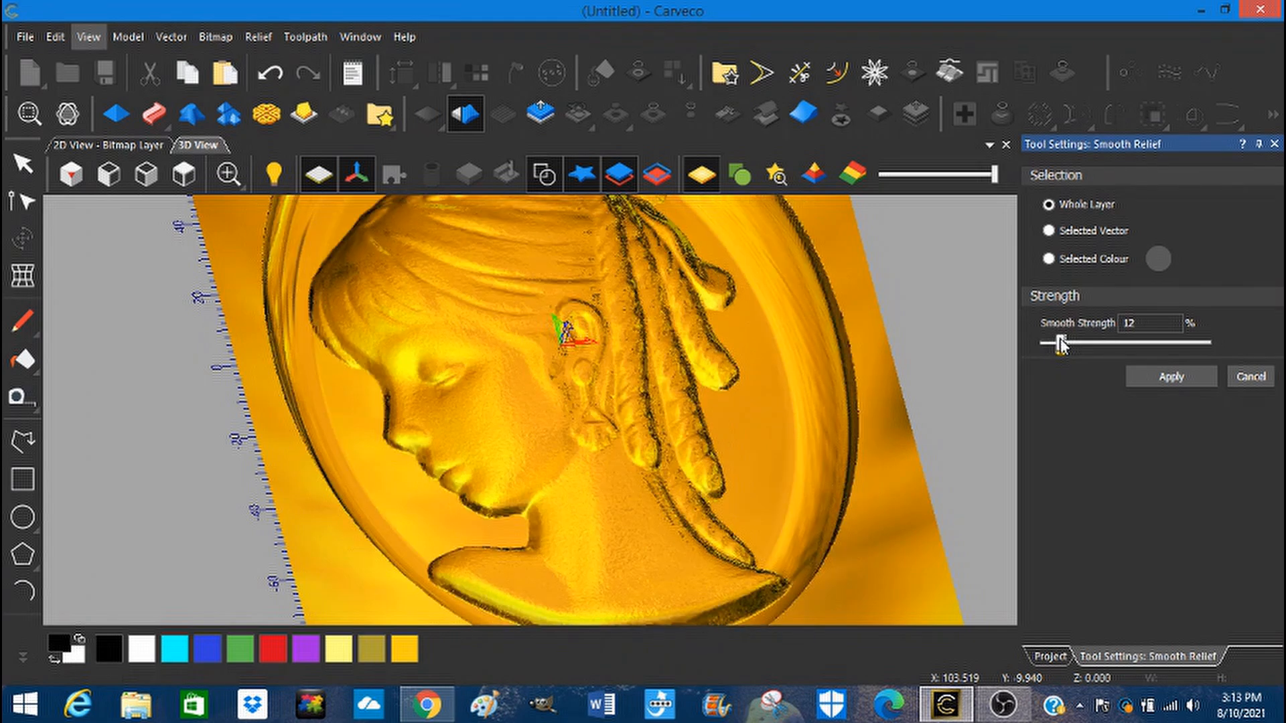
{"action": "left_click_drag", "start_coordinate": [1061, 343], "coordinate": [1059, 345]}
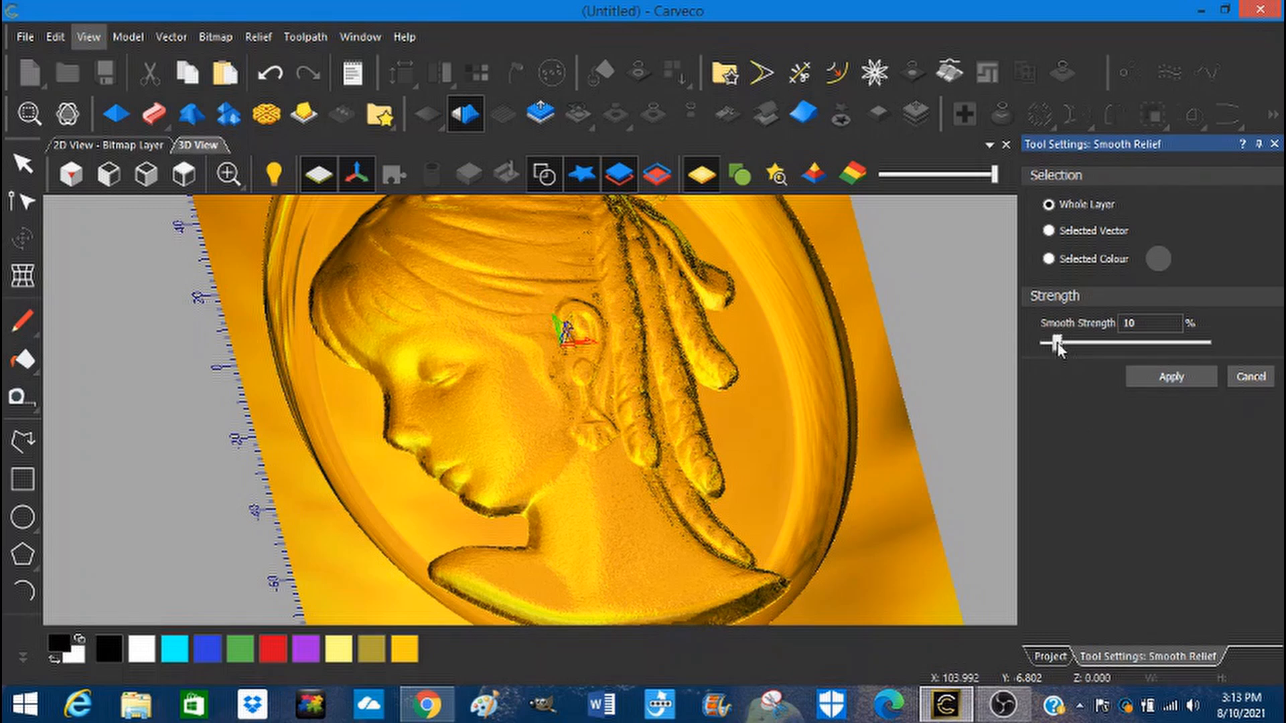
{"action": "left_click_drag", "start_coordinate": [1121, 341], "coordinate": [1191, 341]}
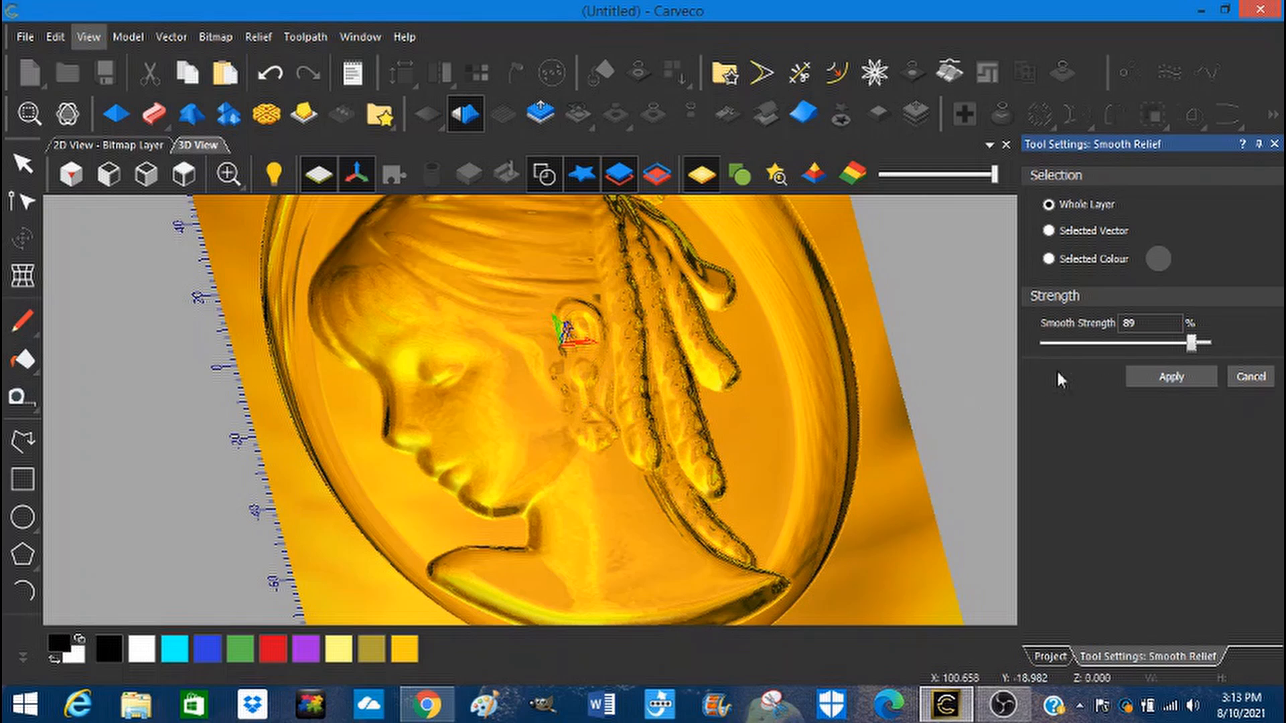
{"action": "left_click_drag", "start_coordinate": [1192, 340], "coordinate": [1061, 355]}
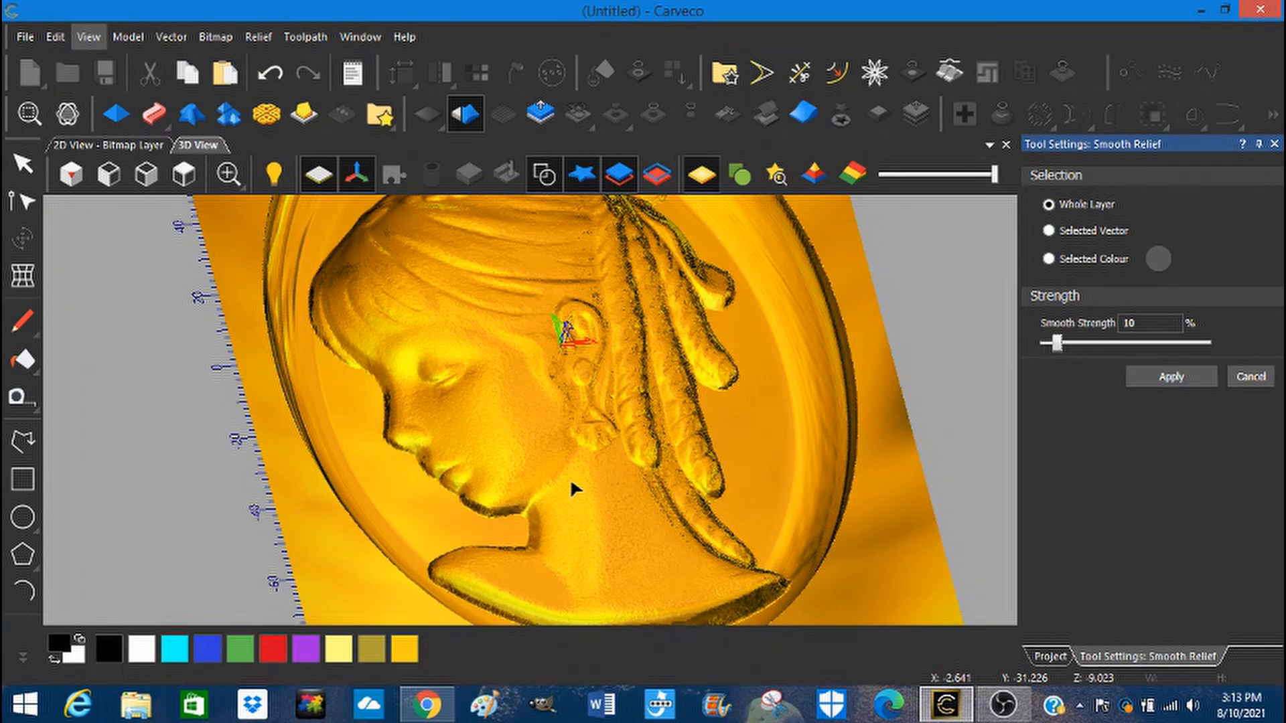
{"action": "left_click", "coordinate": [1171, 377]}
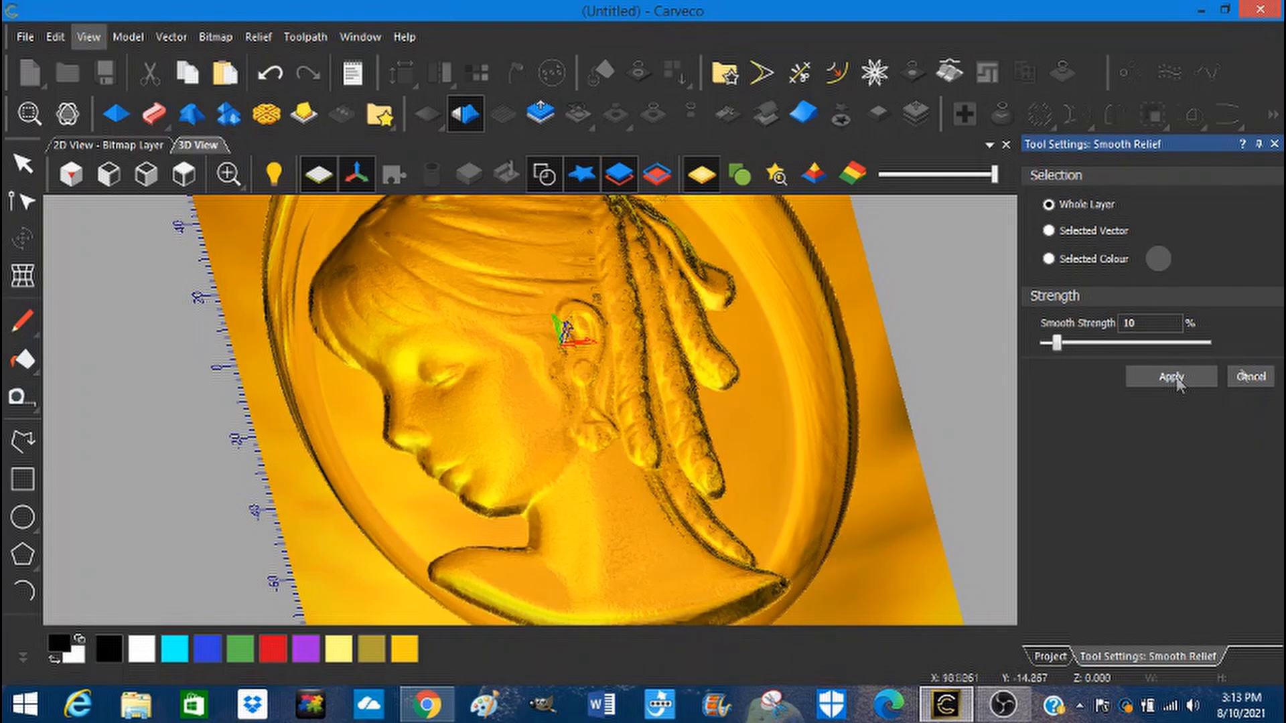
{"action": "left_click", "coordinate": [1250, 378]}
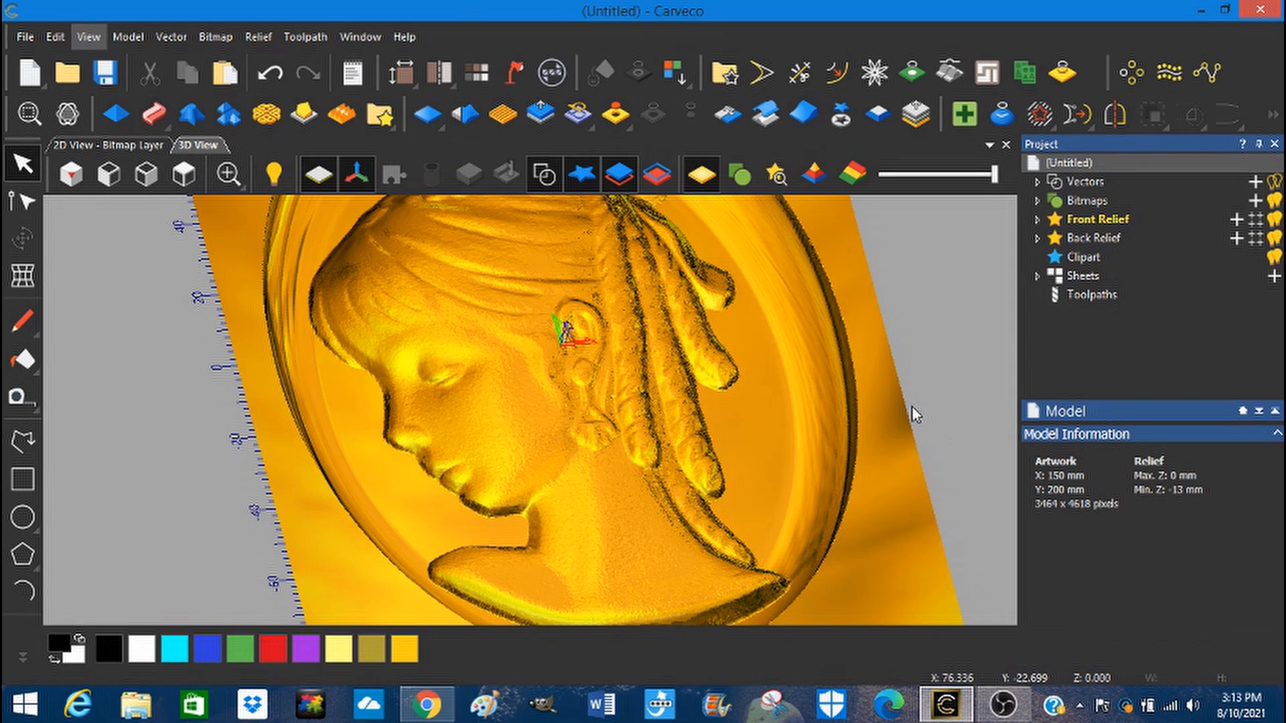
Step: Create a vector circle centred on the origin at X 0, Y 0 with a diameter of about 196 mm
{"action": "scroll", "coordinate": [925, 393], "scroll_direction": "down", "scroll_amount": 3}
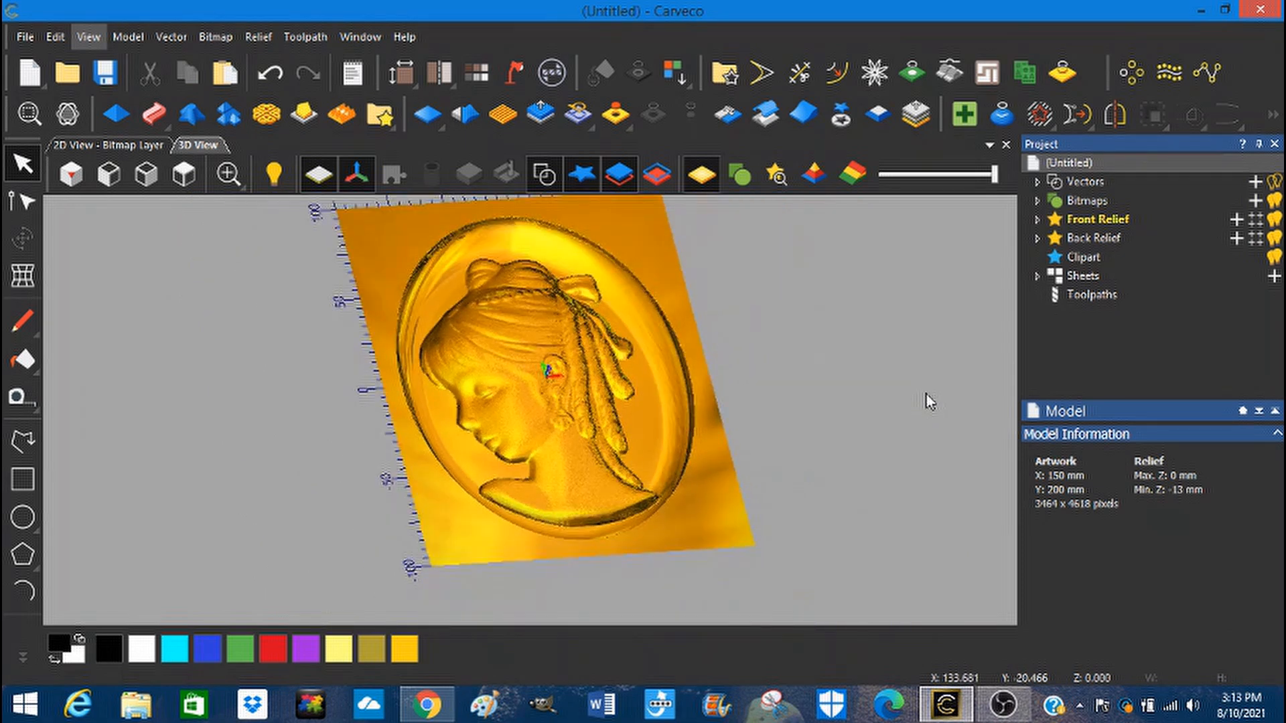
{"action": "scroll", "coordinate": [926, 395], "scroll_direction": "up", "scroll_amount": 1}
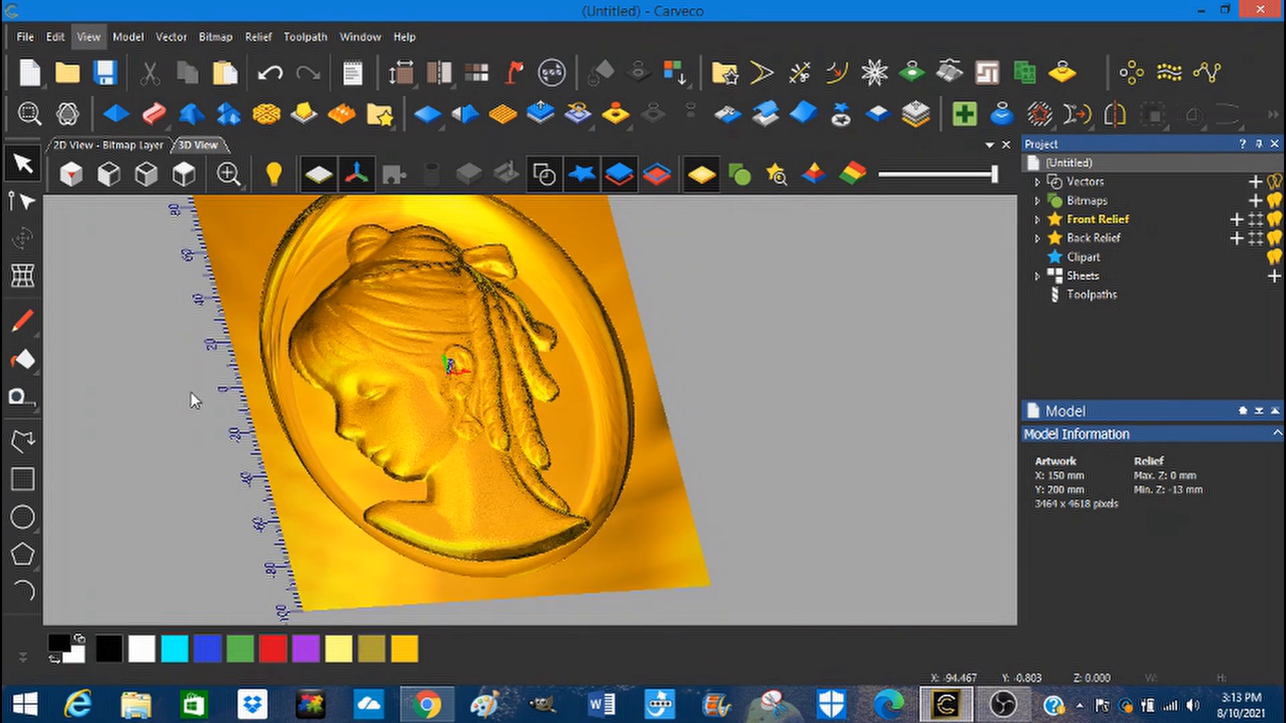
{"action": "scroll", "coordinate": [263, 403], "scroll_direction": "up", "scroll_amount": 1}
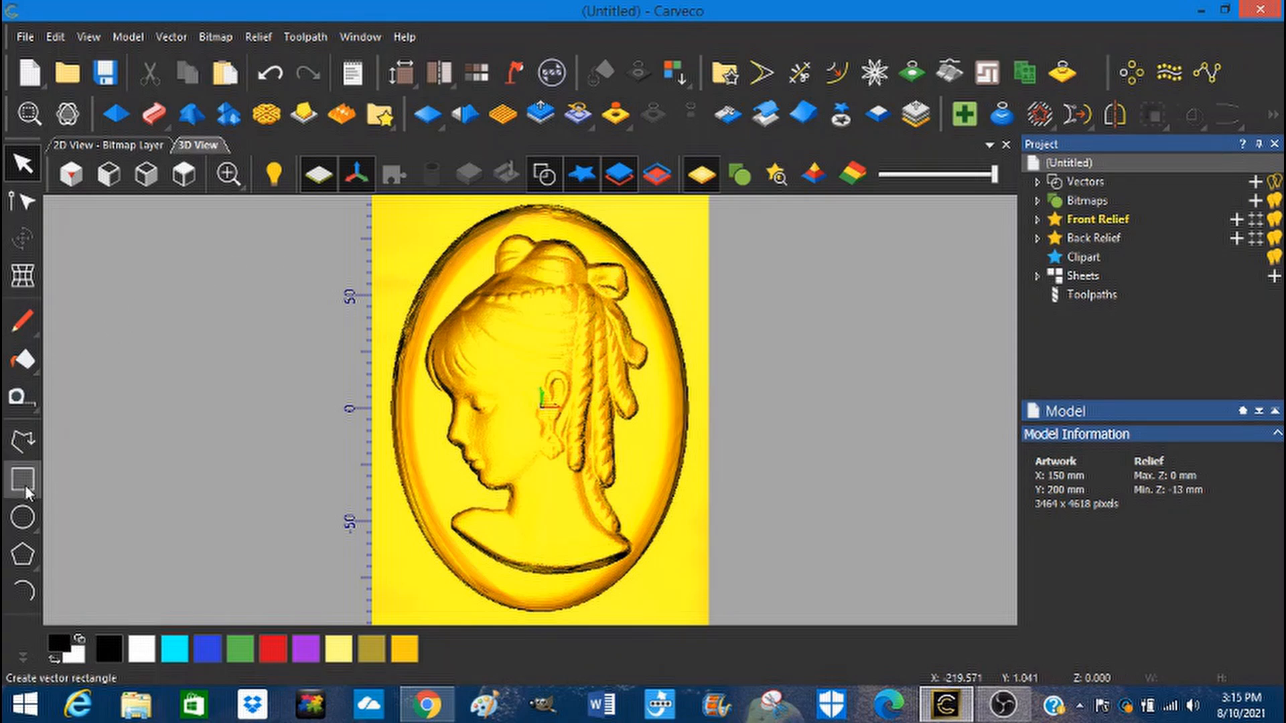
{"action": "left_click", "coordinate": [23, 517]}
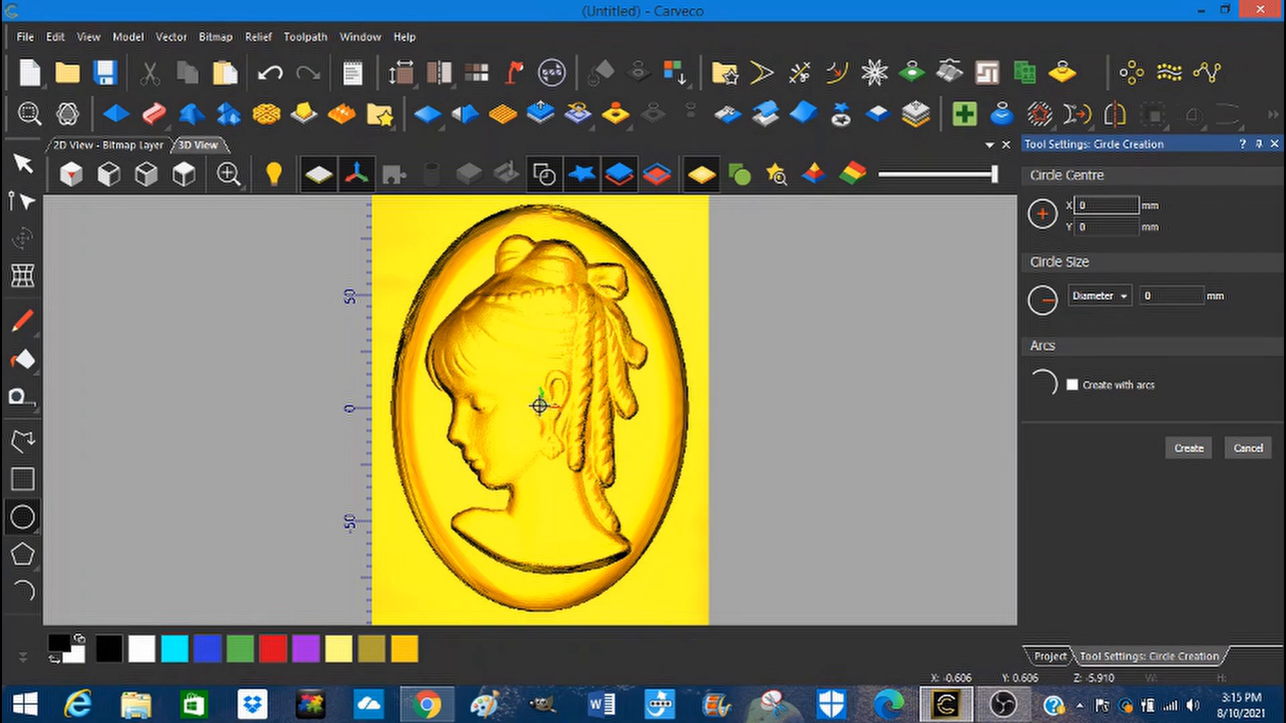
{"action": "left_click_drag", "start_coordinate": [540, 405], "coordinate": [656, 575]}
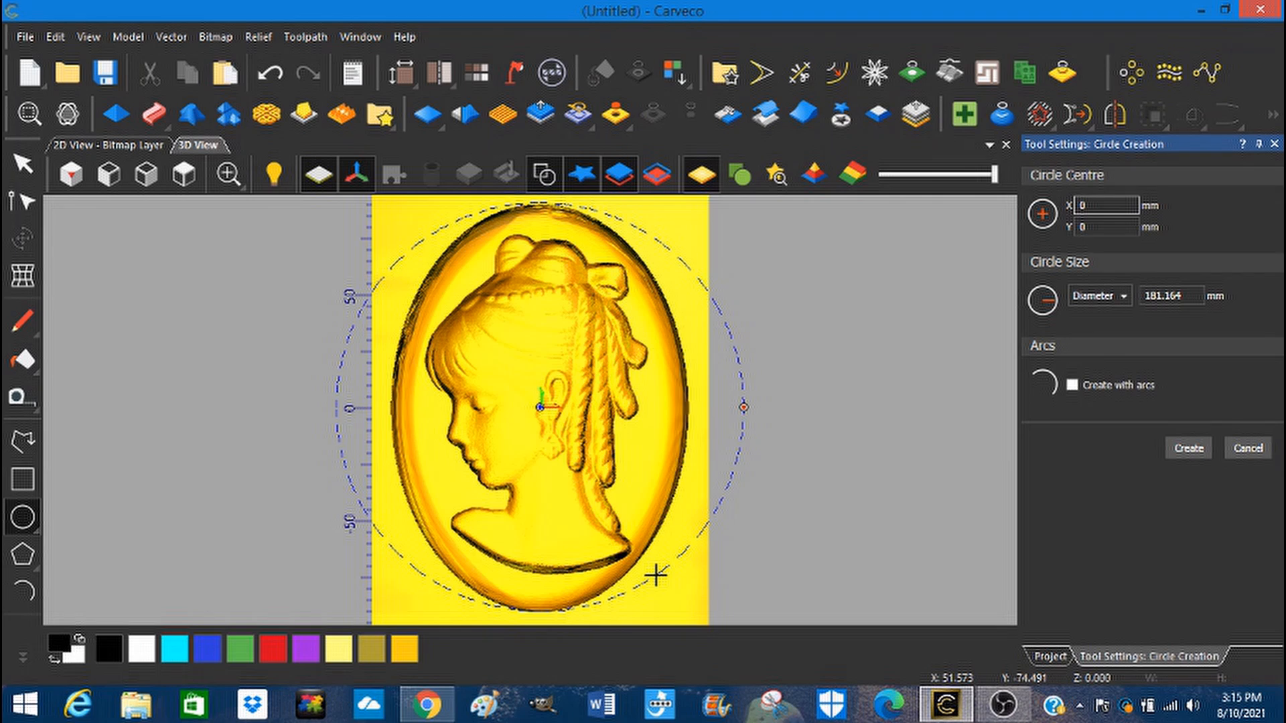
{"action": "left_click_drag", "start_coordinate": [656, 575], "coordinate": [667, 584]}
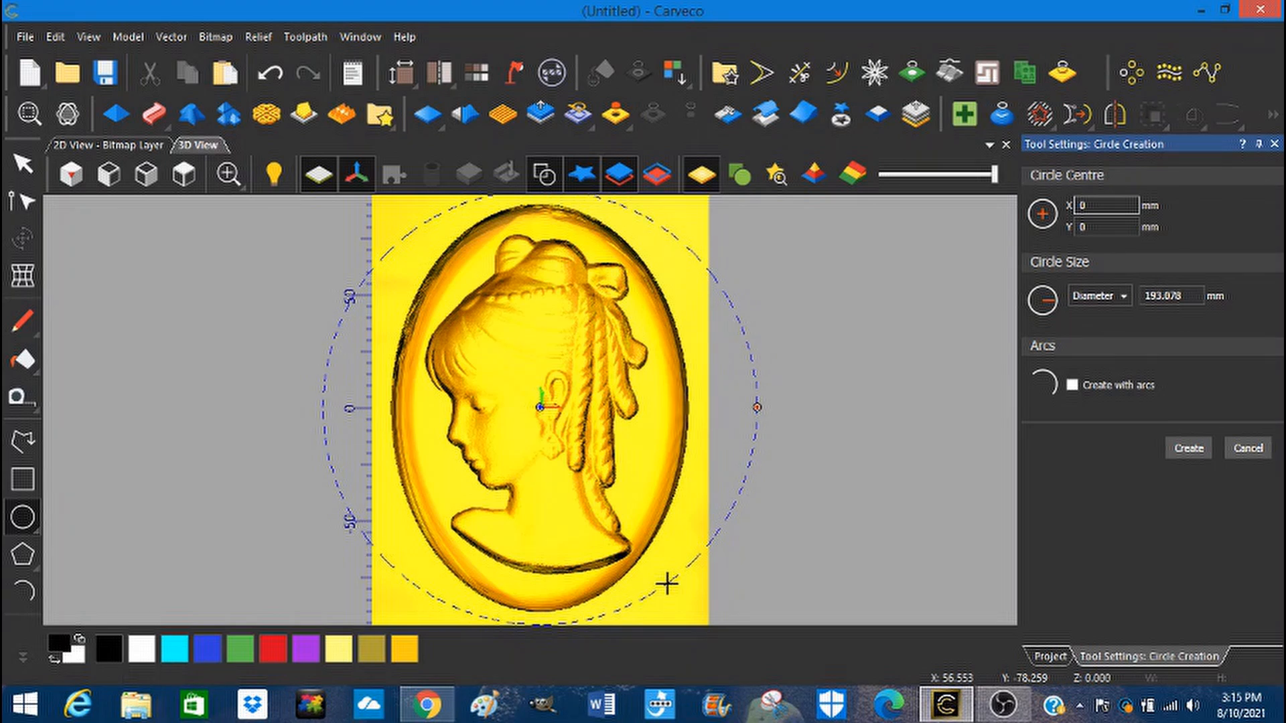
{"action": "left_click_drag", "start_coordinate": [667, 584], "coordinate": [675, 582]}
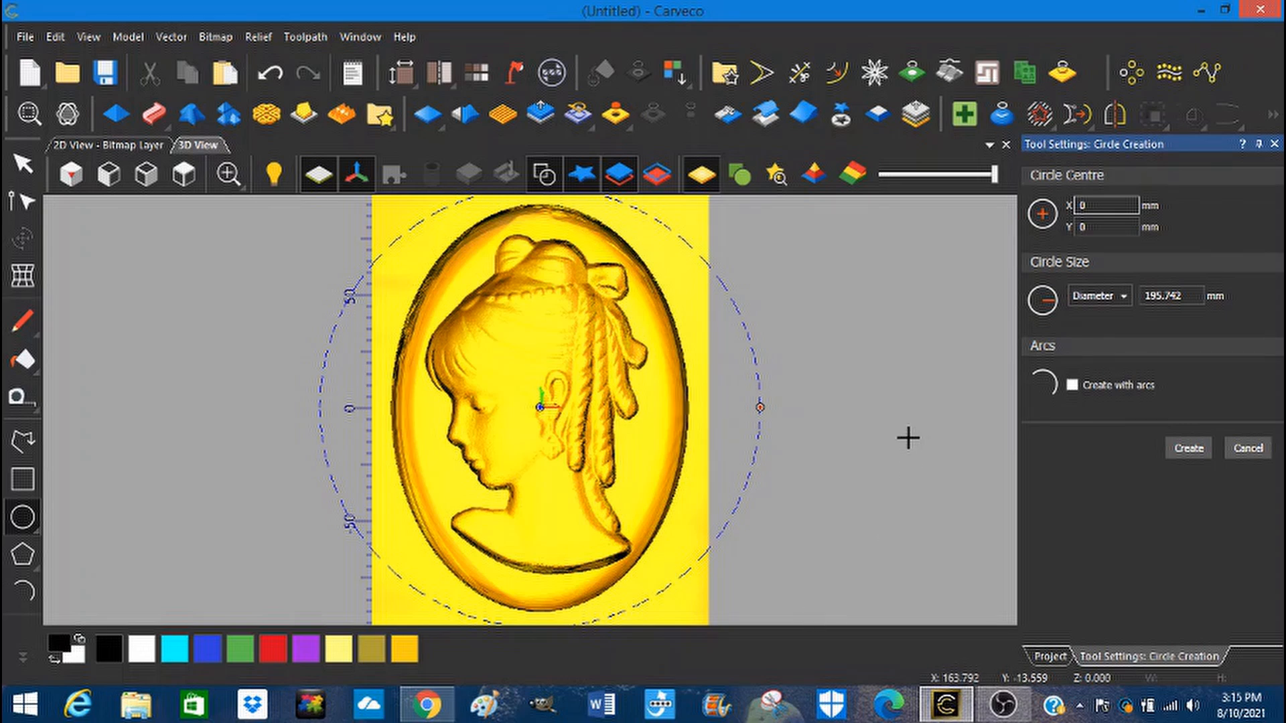
{"action": "left_click", "coordinate": [1187, 447]}
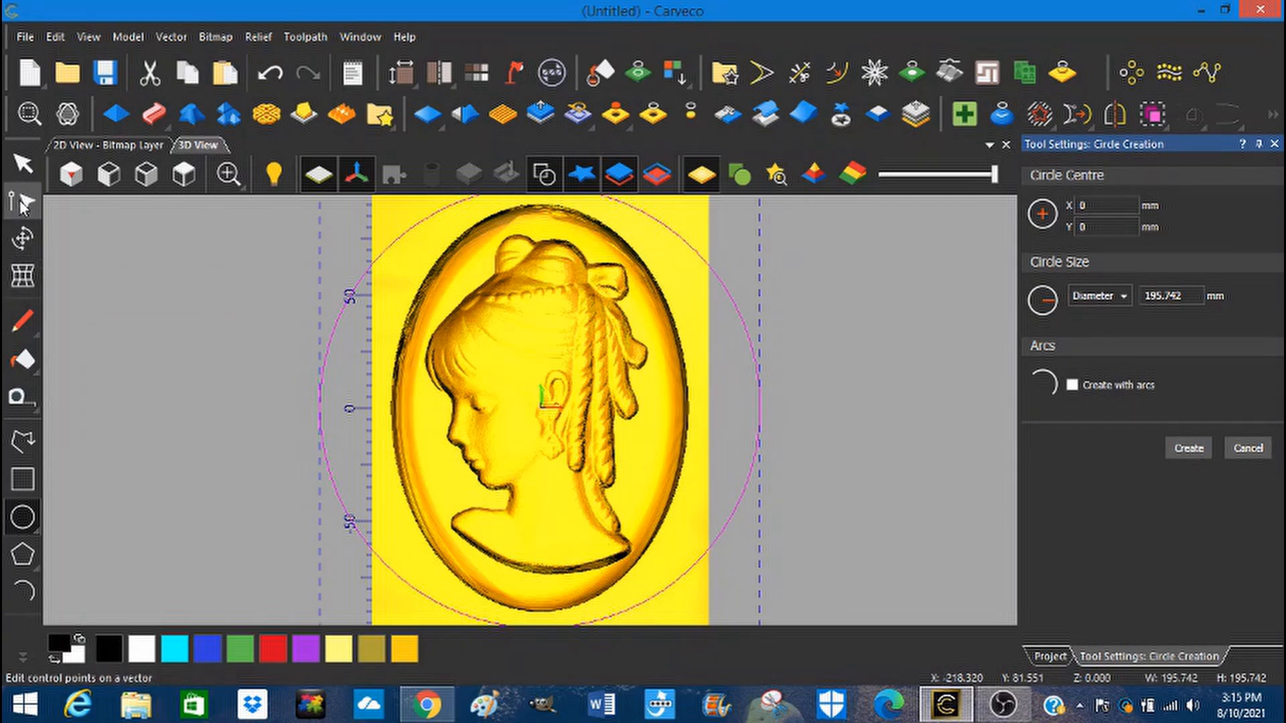
Step: Reshape the circle into an oval about 146 mm wide that fits between the recess and the model's edges, and adjust its height slightly
{"action": "left_click", "coordinate": [22, 238]}
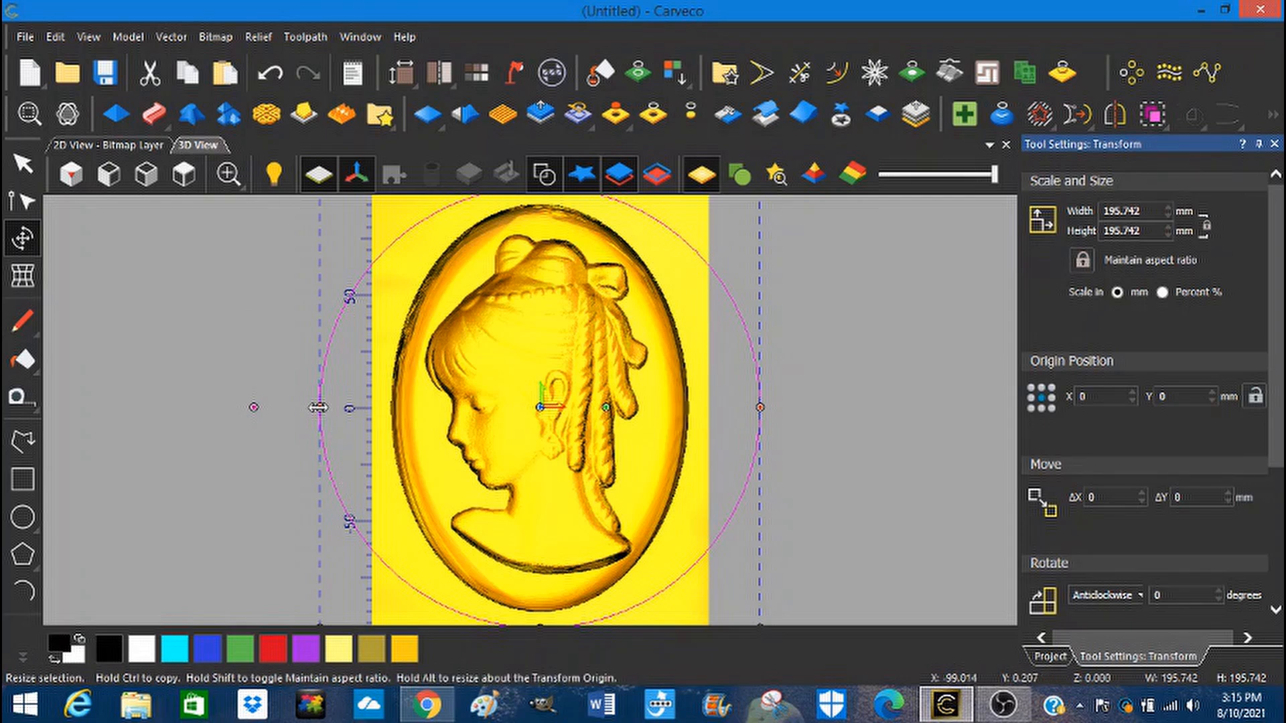
{"action": "left_click_drag", "start_coordinate": [319, 407], "coordinate": [373, 410]}
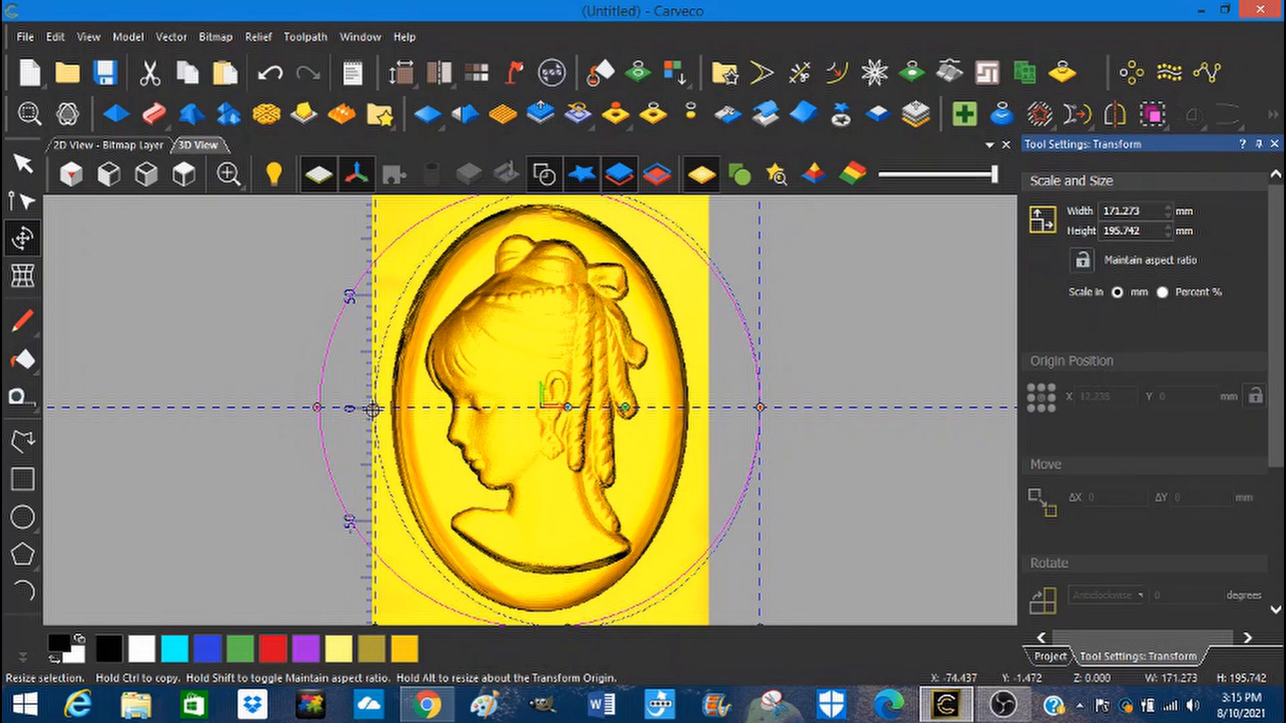
{"action": "left_click_drag", "start_coordinate": [373, 410], "coordinate": [374, 409]}
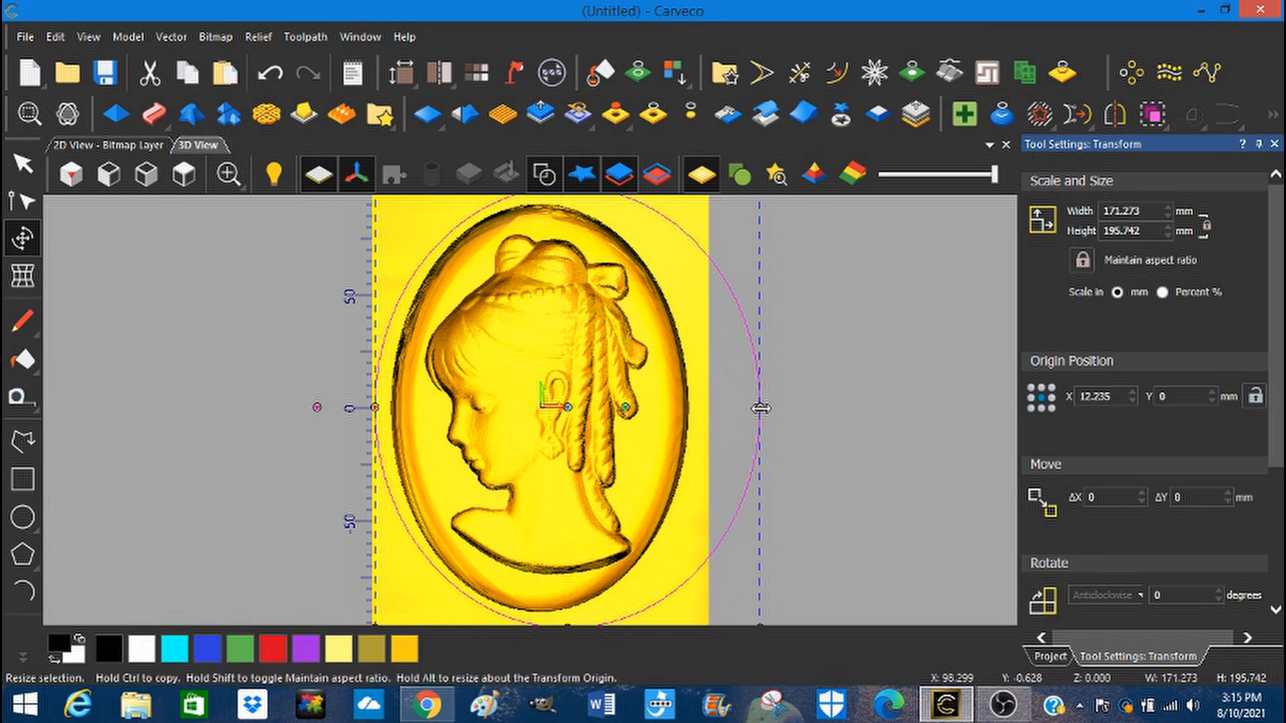
{"action": "left_click_drag", "start_coordinate": [760, 408], "coordinate": [704, 413]}
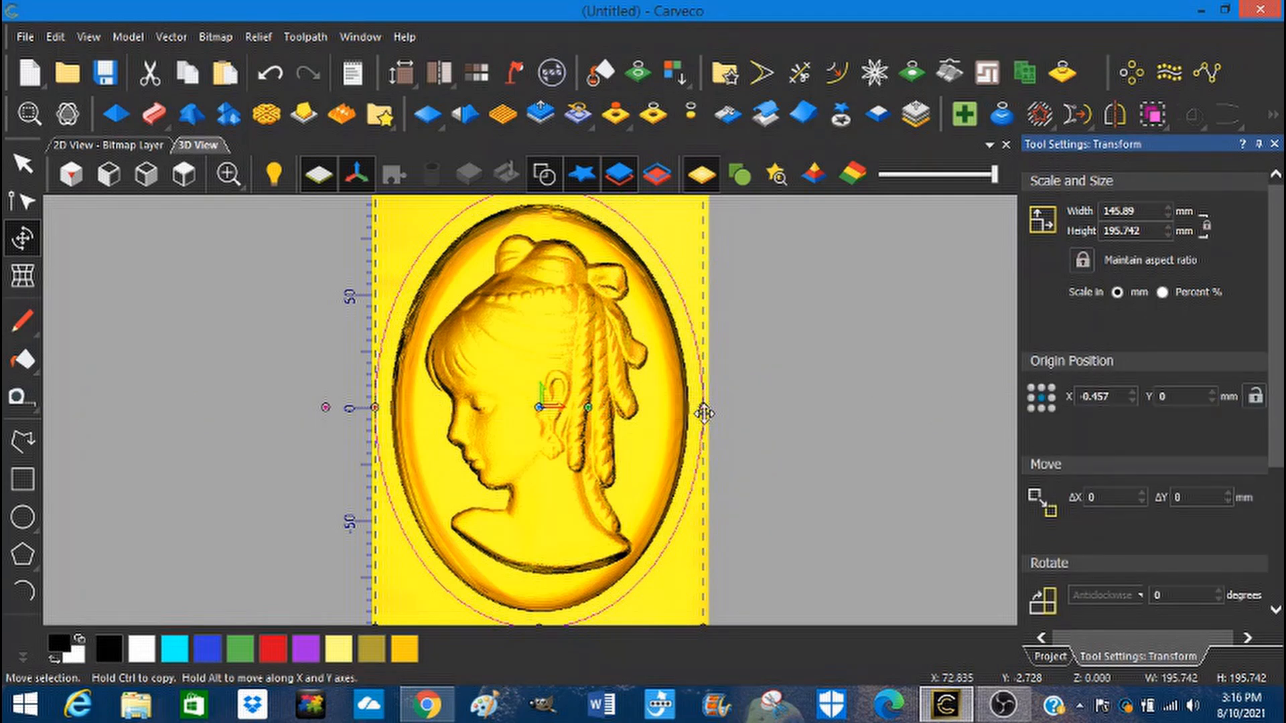
{"action": "scroll", "coordinate": [704, 414], "scroll_direction": "down", "scroll_amount": 1}
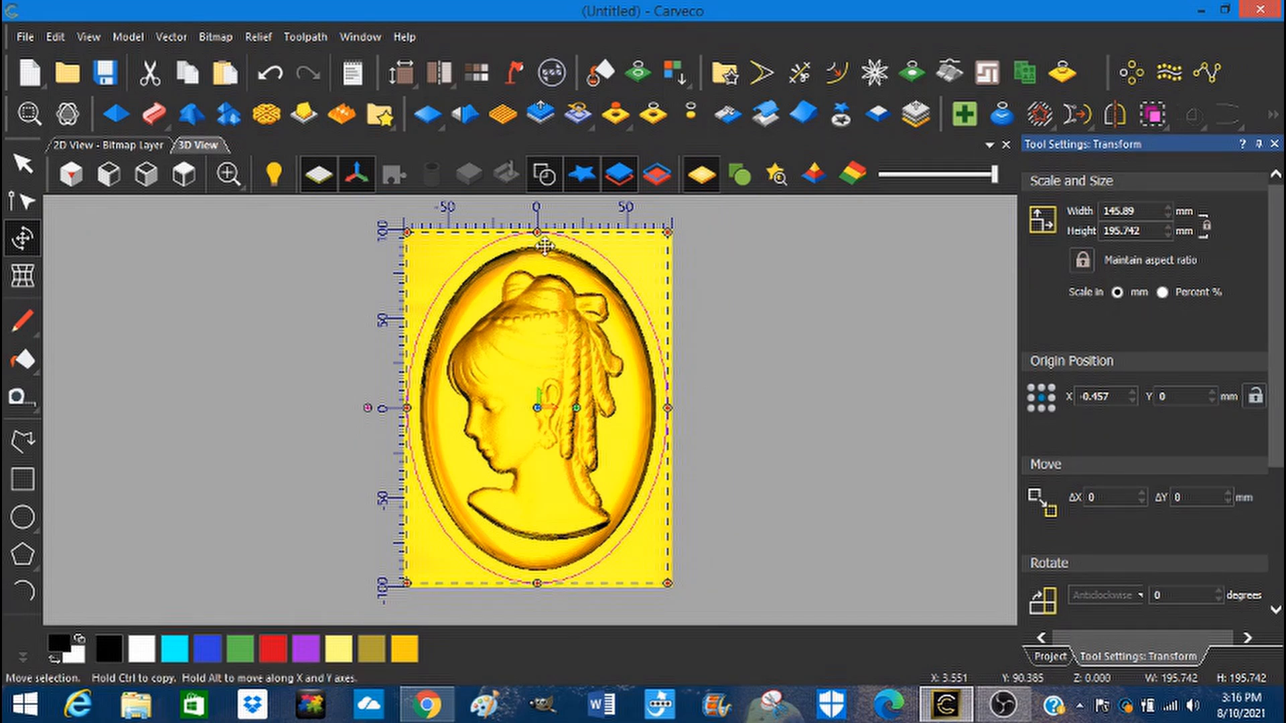
{"action": "scroll", "coordinate": [520, 238], "scroll_direction": "up", "scroll_amount": 1}
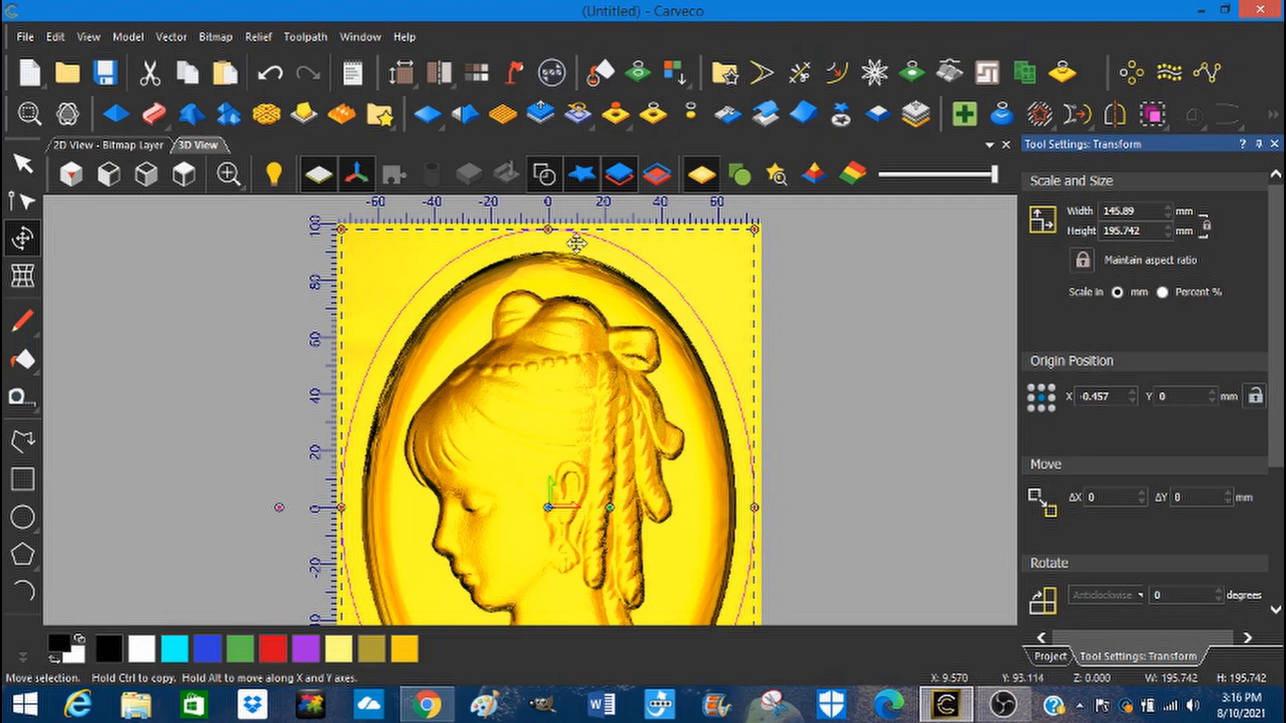
{"action": "left_click_drag", "start_coordinate": [547, 230], "coordinate": [547, 233]}
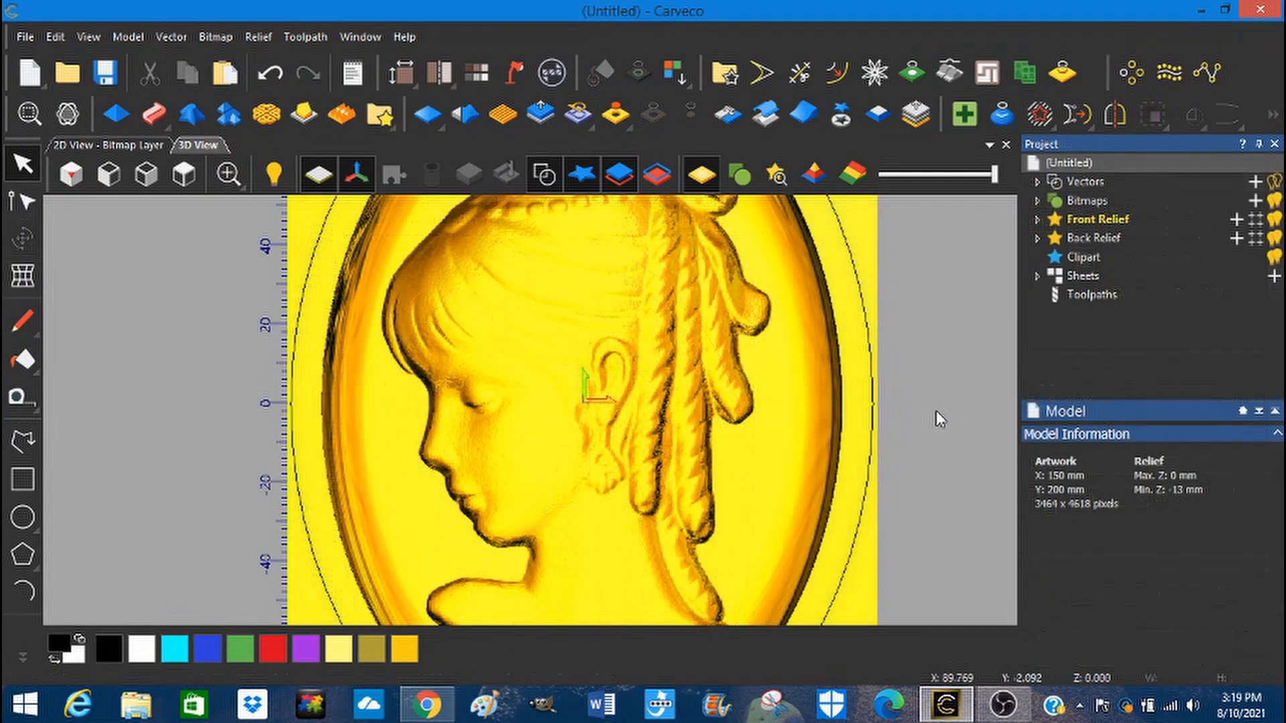
{"action": "scroll", "coordinate": [935, 411], "scroll_direction": "down", "scroll_amount": 2}
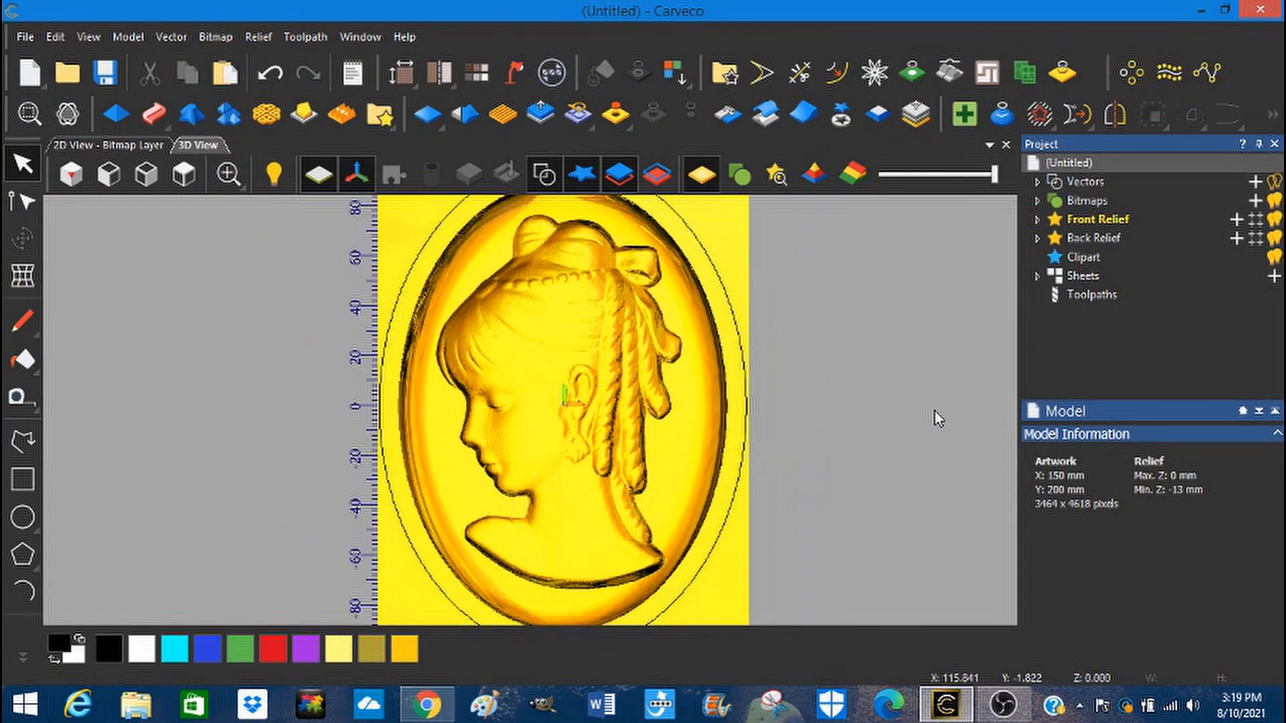
{"action": "scroll", "coordinate": [935, 411], "scroll_direction": "down", "scroll_amount": 1}
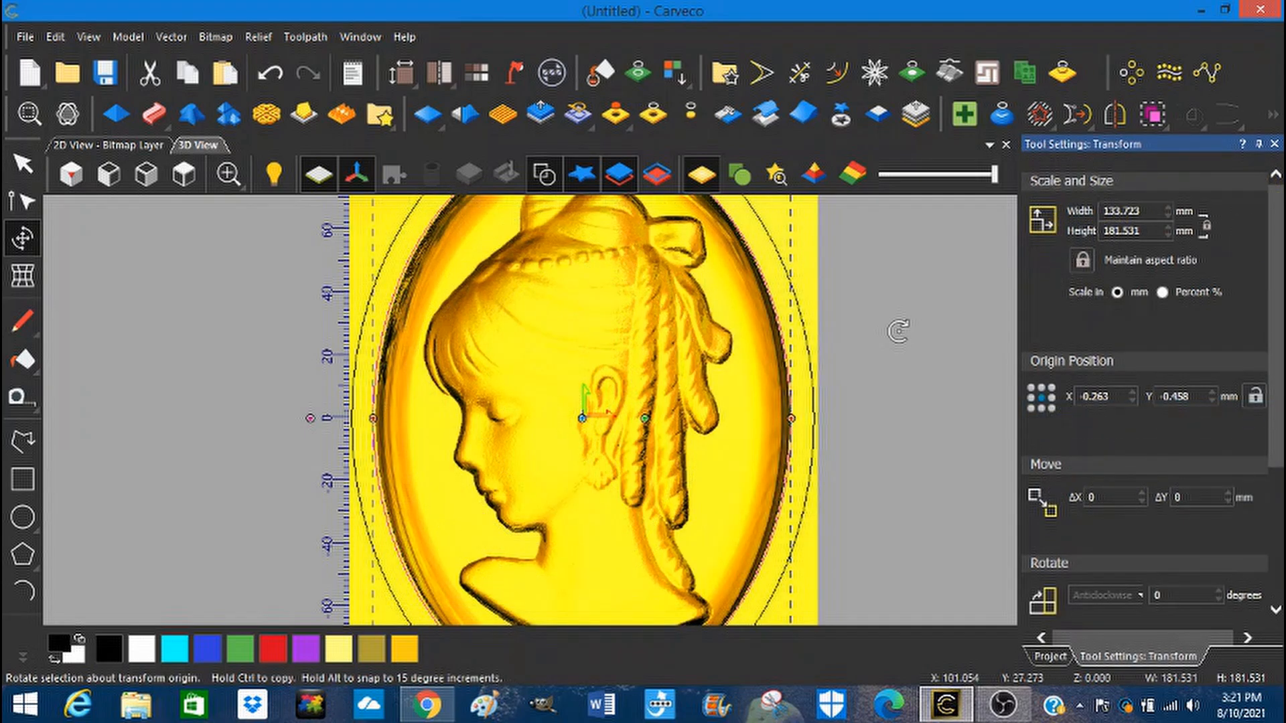
{"action": "scroll", "coordinate": [583, 387], "scroll_direction": "down", "scroll_amount": 5}
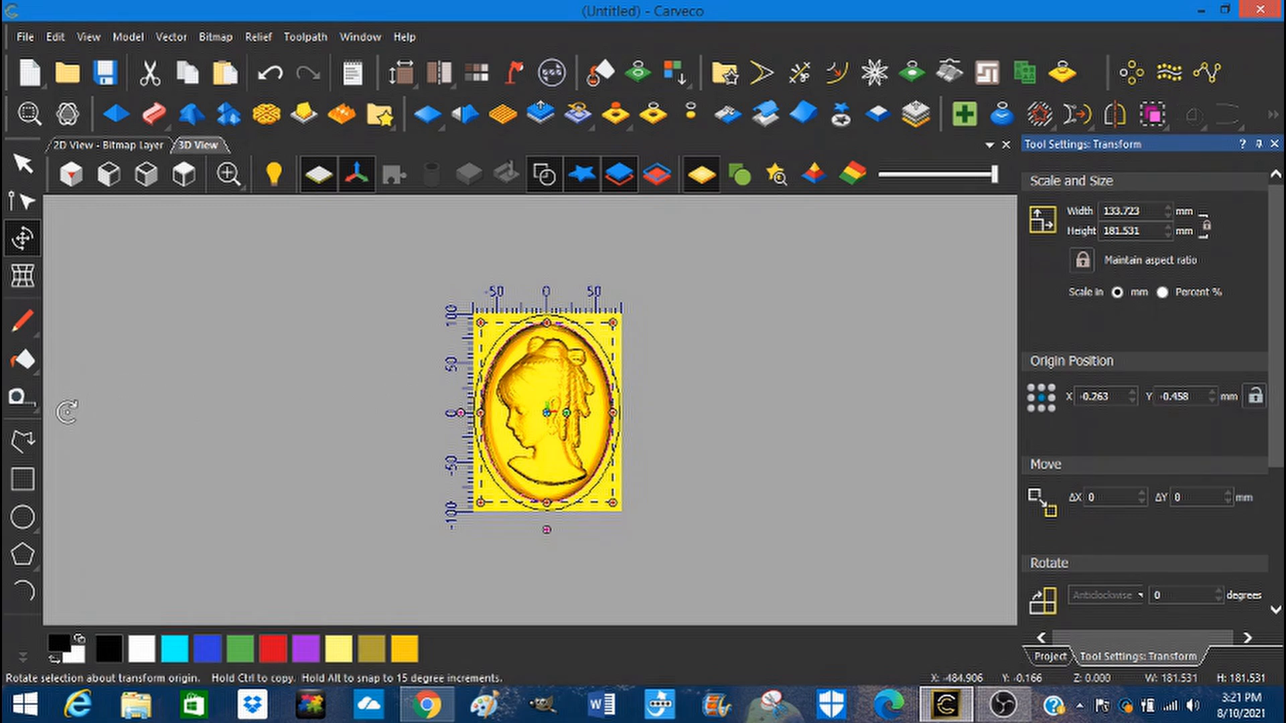
{"action": "scroll", "coordinate": [59, 408], "scroll_direction": "down", "scroll_amount": 10}
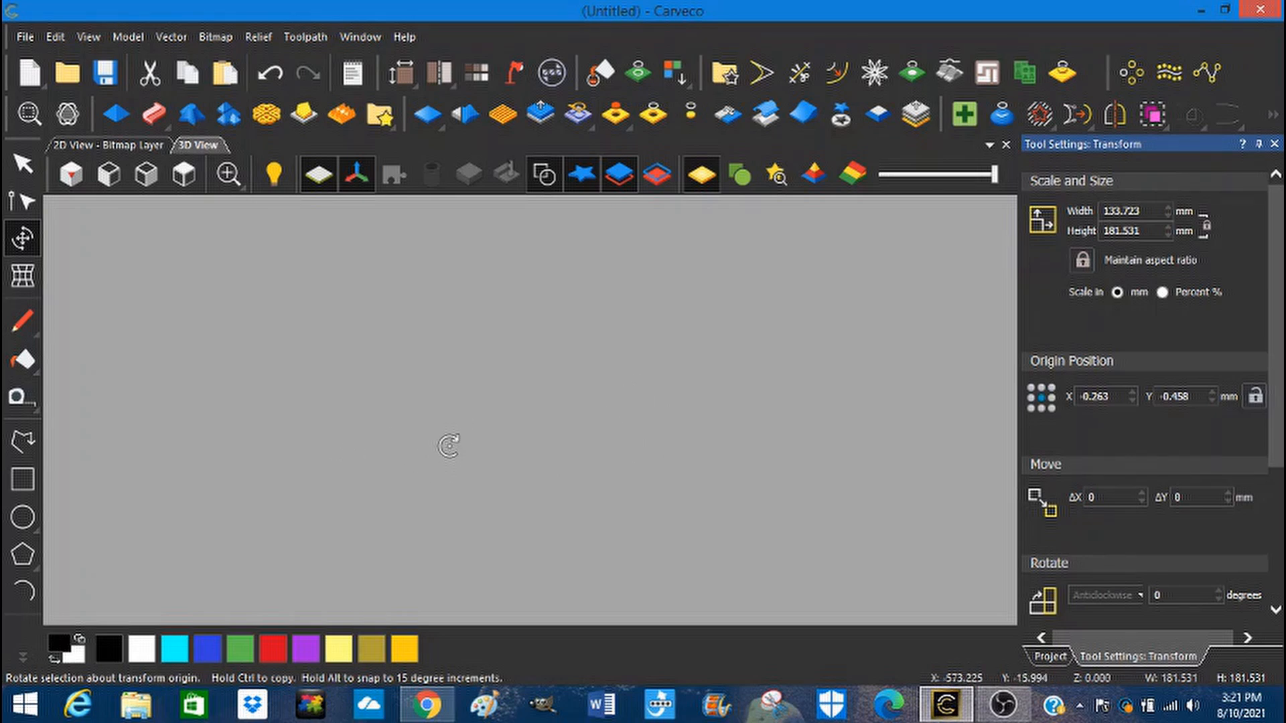
Step: Start a Machine Relief toolpath limited to the inside of the selected oval vector around the recess
{"action": "left_click", "coordinate": [184, 175]}
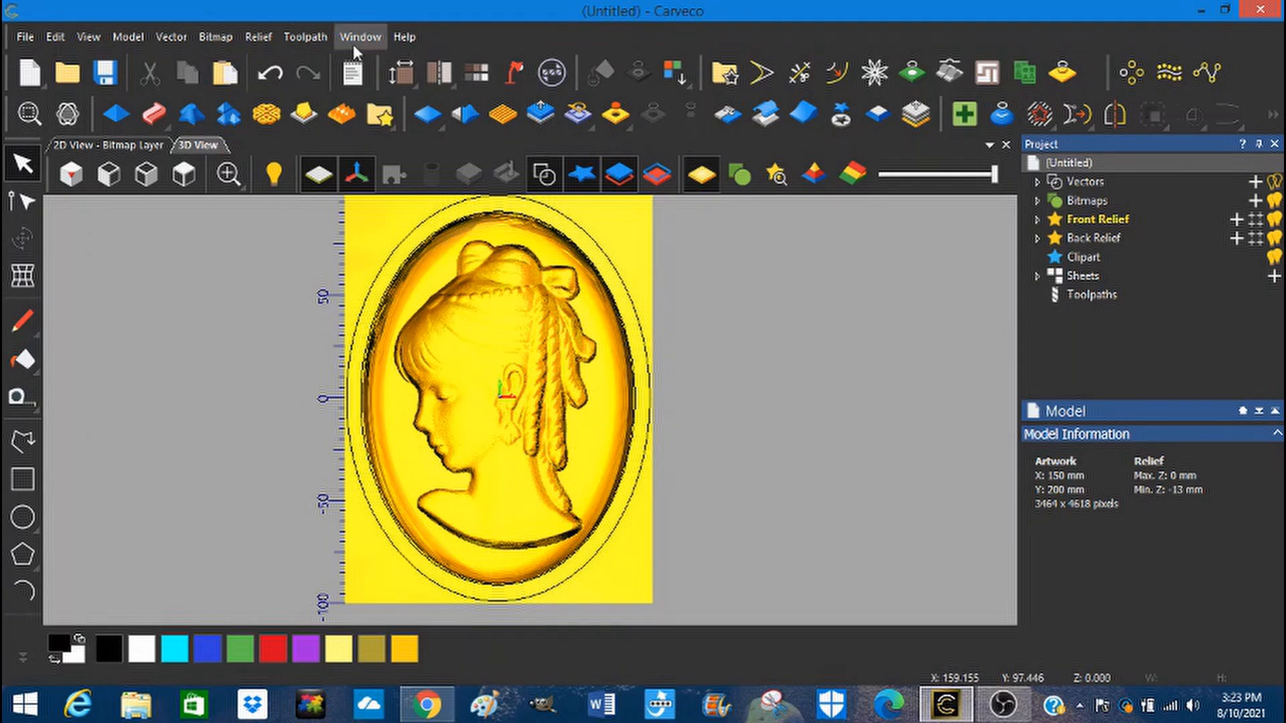
{"action": "left_click", "coordinate": [1091, 295]}
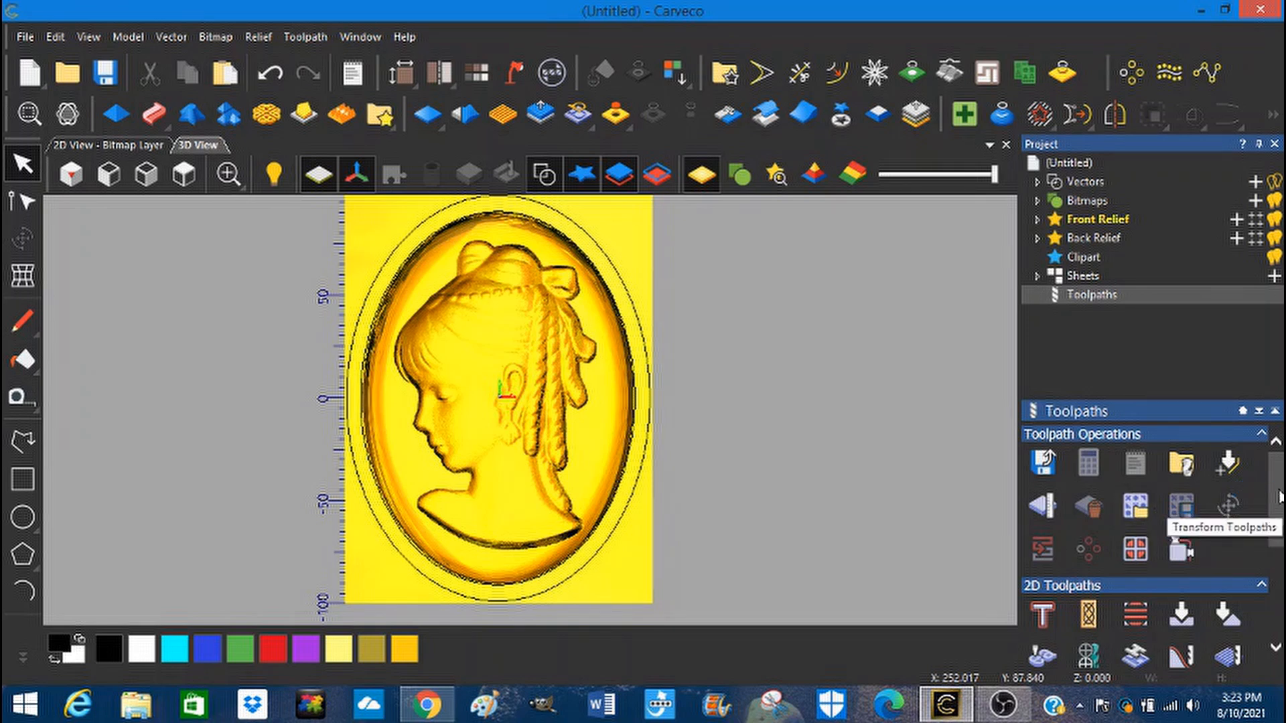
{"action": "left_click_drag", "start_coordinate": [1279, 492], "coordinate": [1282, 540]}
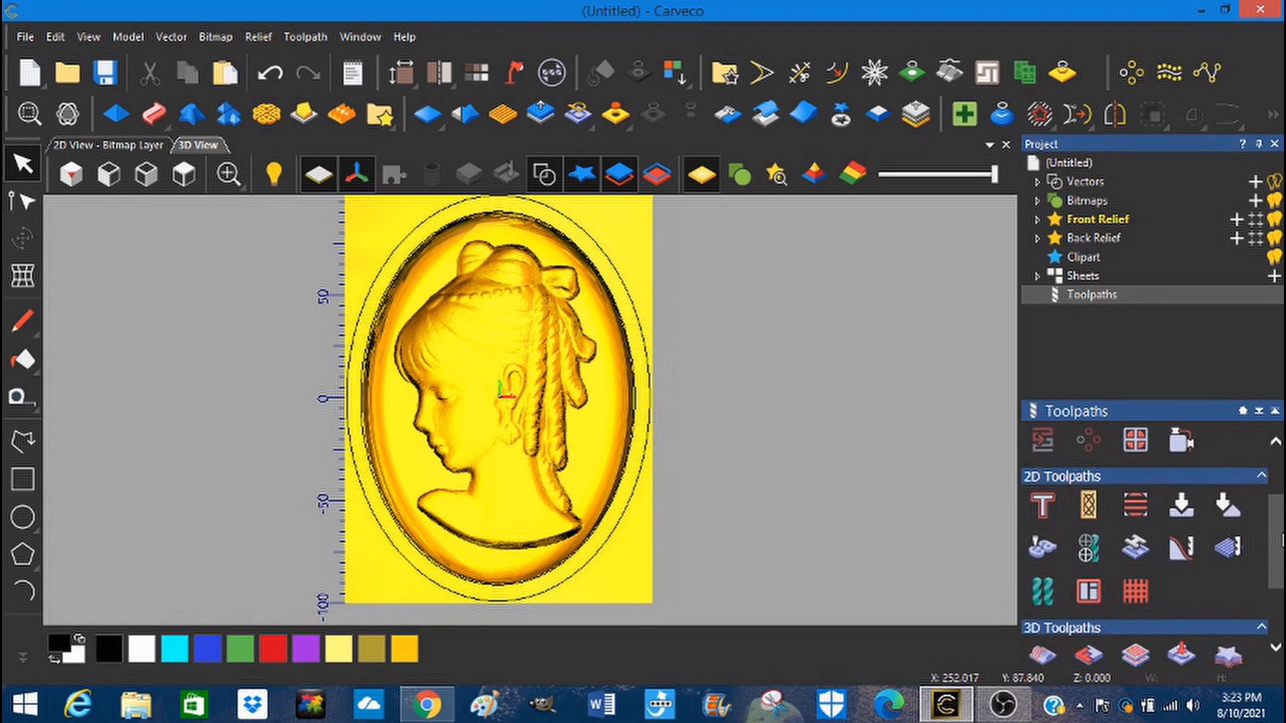
{"action": "left_click_drag", "start_coordinate": [1282, 539], "coordinate": [1283, 579]}
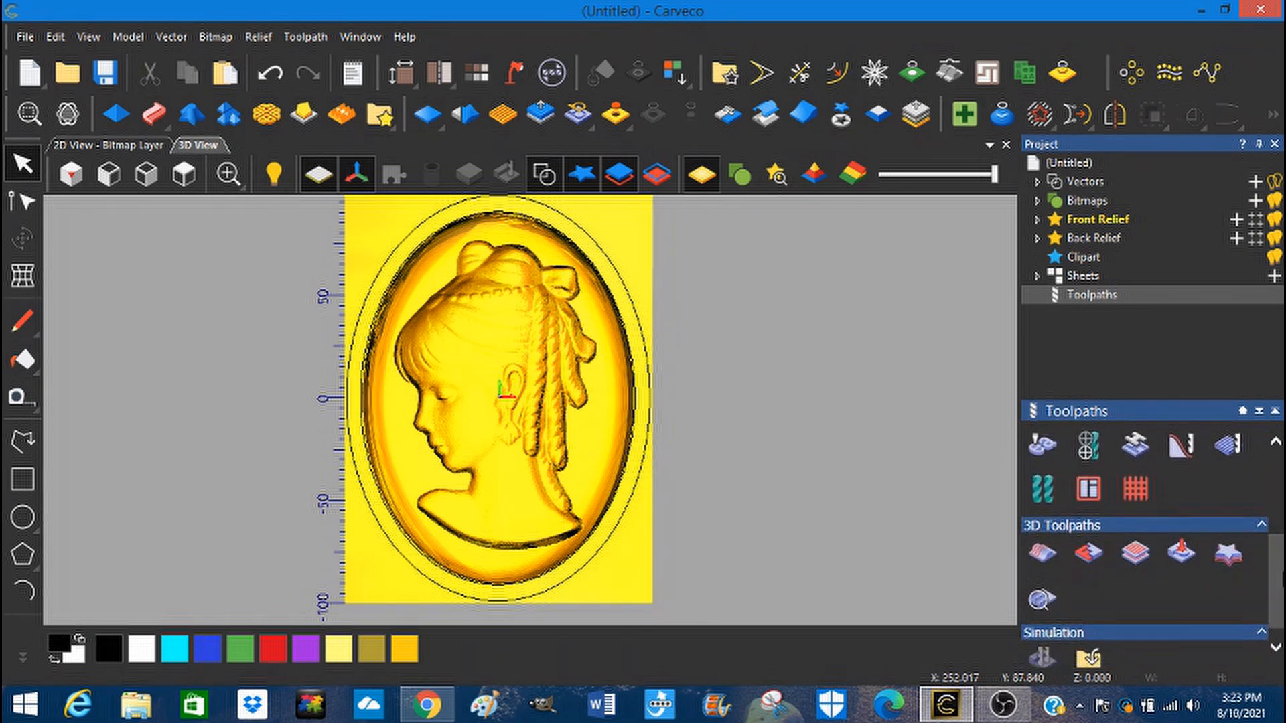
{"action": "left_click", "coordinate": [1042, 554]}
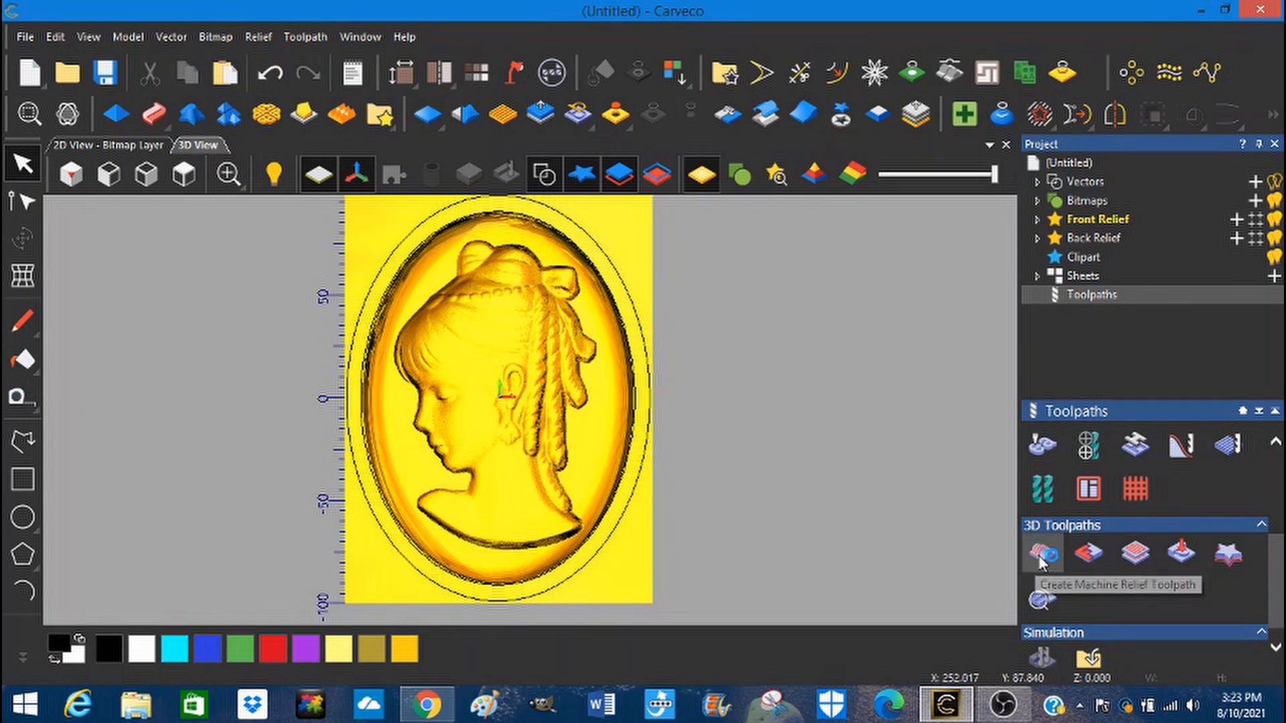
{"action": "left_click", "coordinate": [1040, 555]}
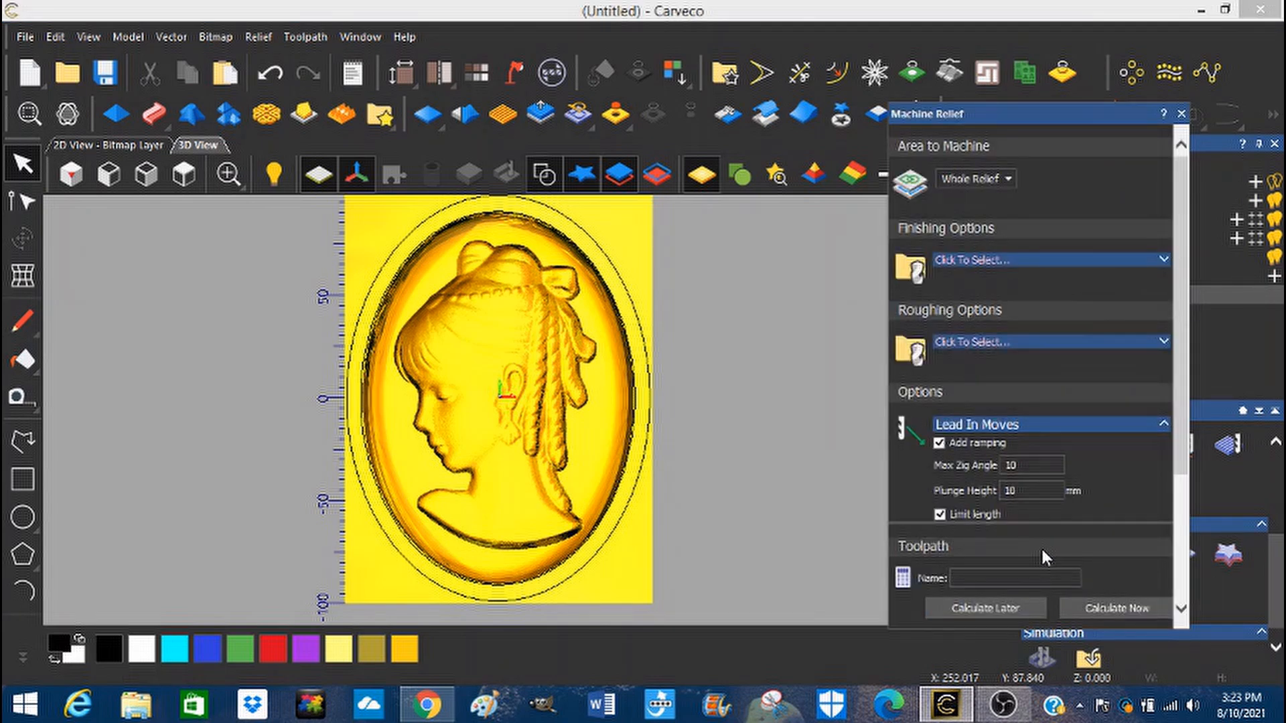
{"action": "left_click", "coordinate": [629, 351]}
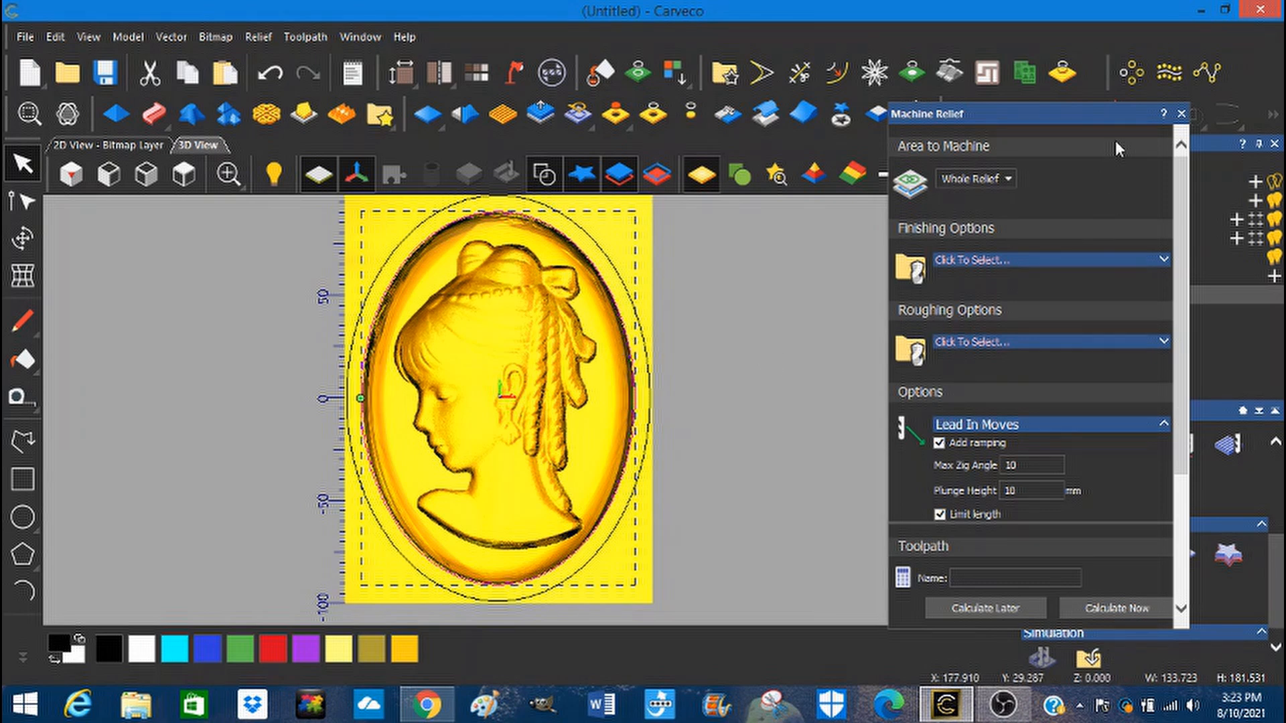
{"action": "left_click", "coordinate": [1008, 178]}
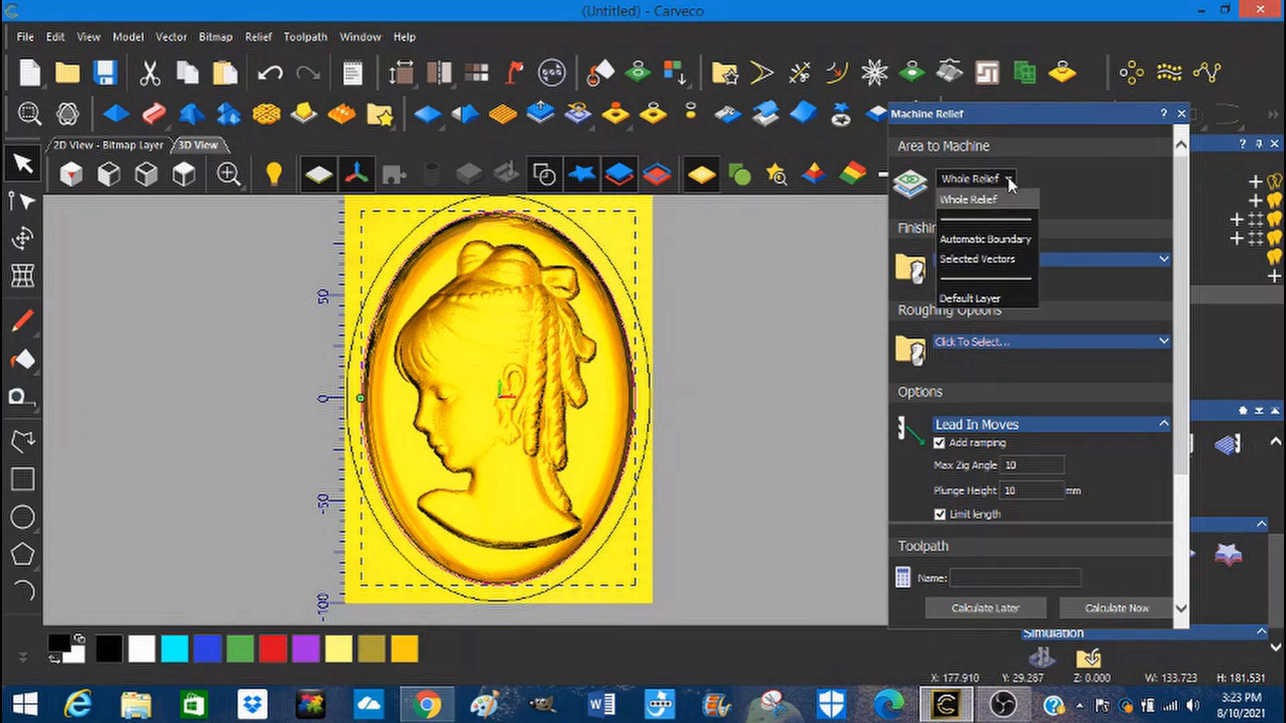
{"action": "left_click", "coordinate": [975, 259]}
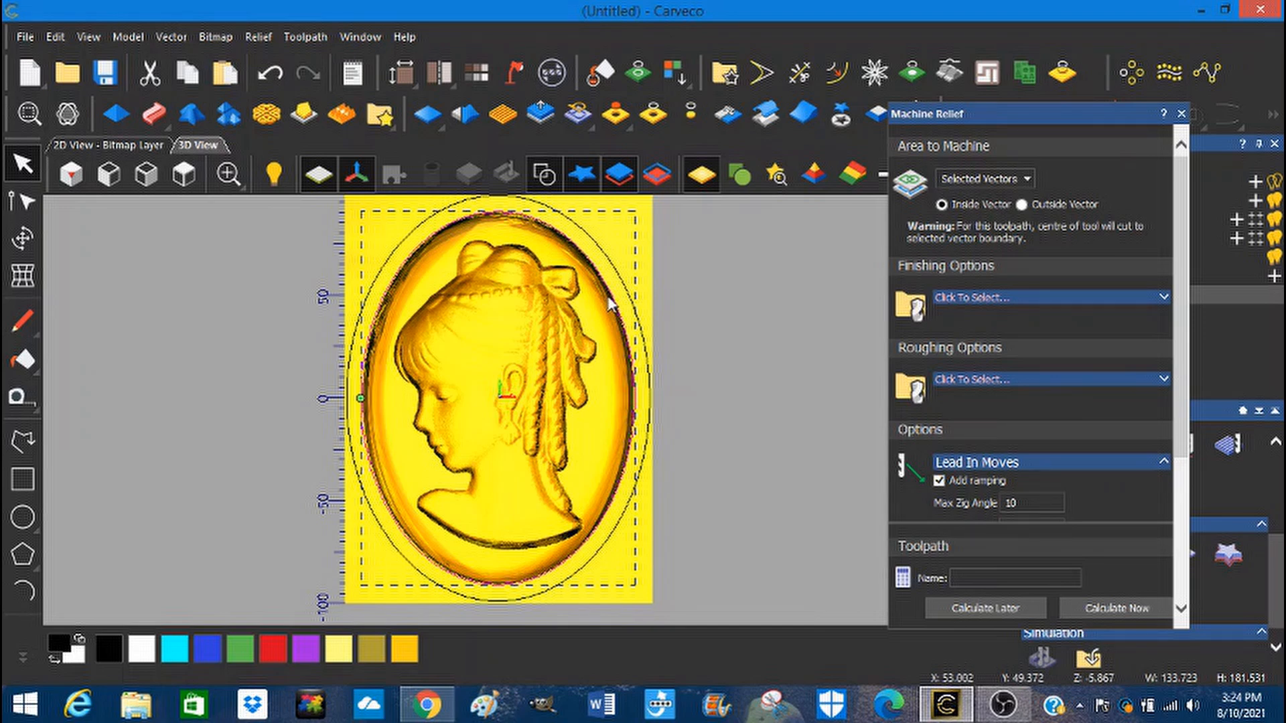
Step: Choose the 8 mm End Mill from the metric Wood or Plastic tools as the roughing tool
{"action": "left_click", "coordinate": [1164, 380]}
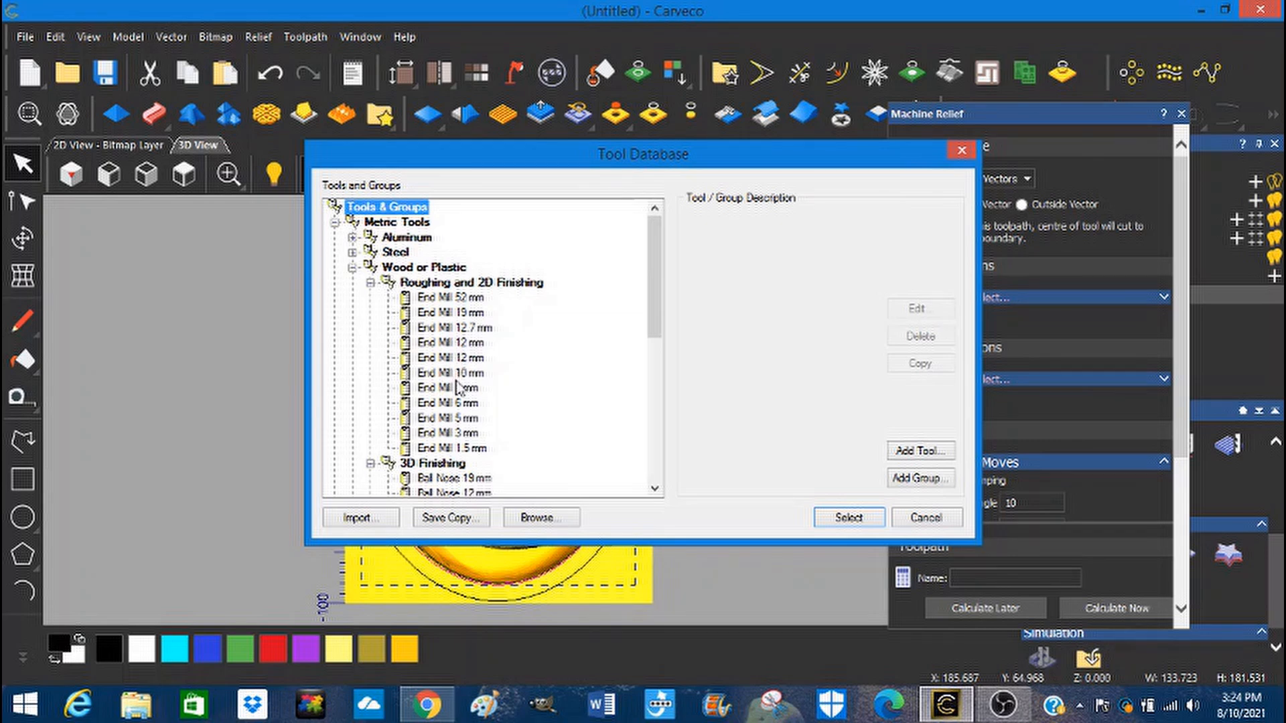
{"action": "left_click", "coordinate": [450, 388]}
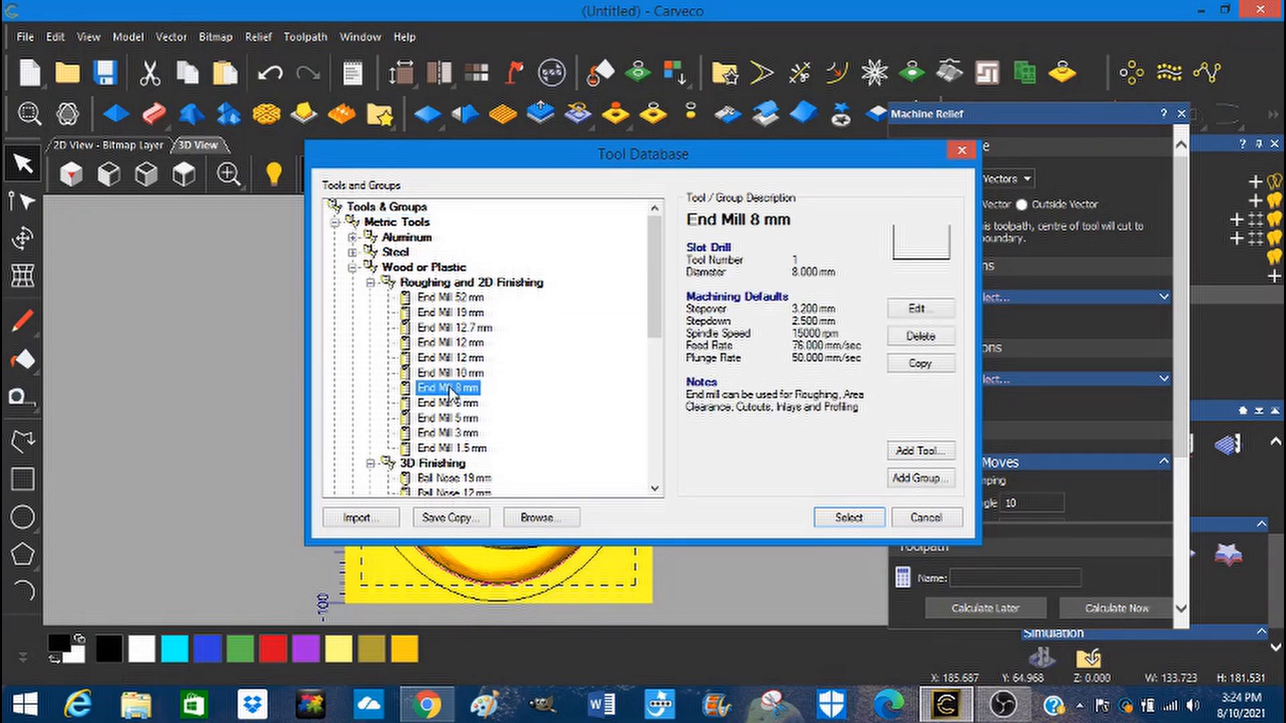
{"action": "left_click", "coordinate": [848, 517]}
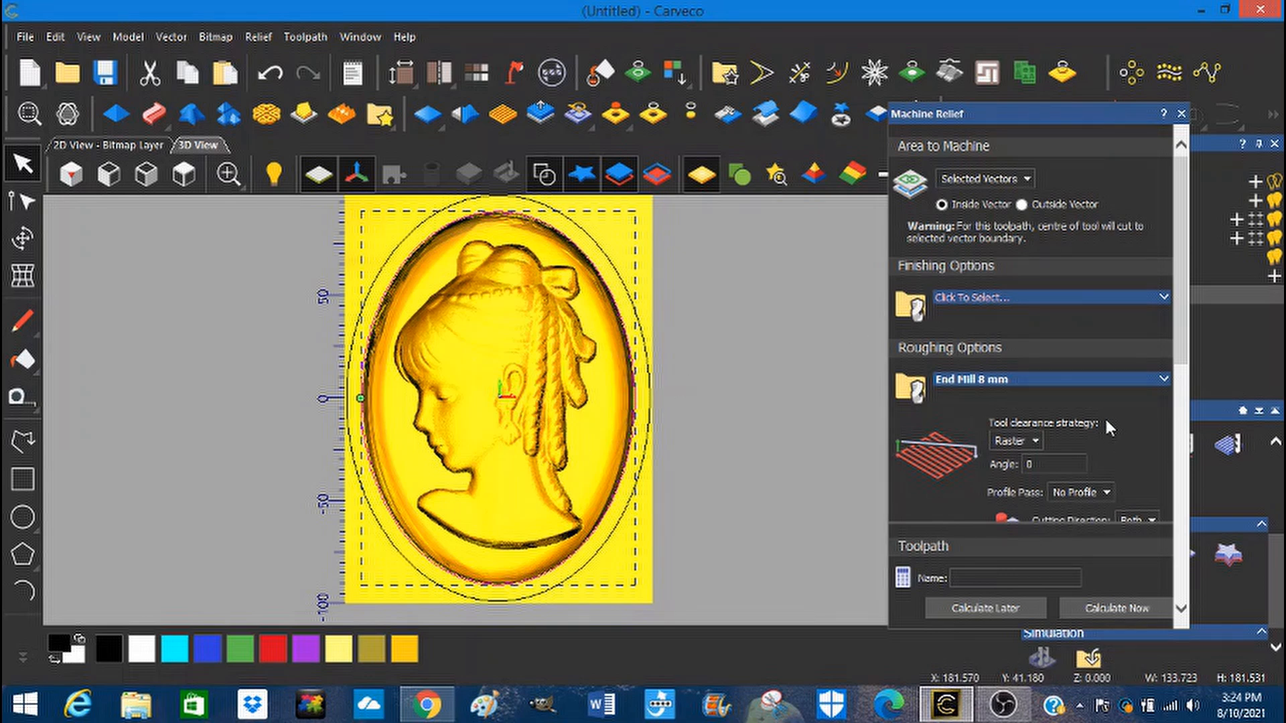
Step: Set the roughing tool's stepover to 3.0 mm, stepdown to 2.0 mm, feed rate to 50 mm/sec and plunge rate to 10 mm/sec
{"action": "left_click", "coordinate": [1163, 380]}
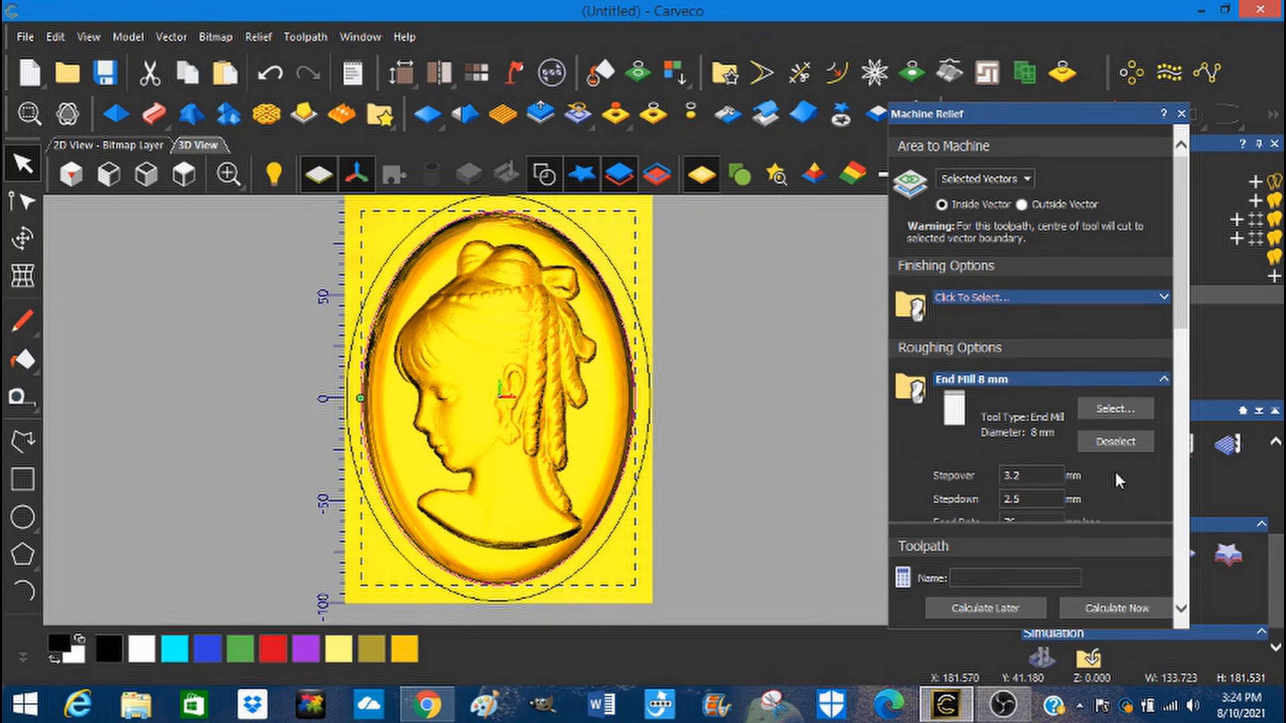
{"action": "scroll", "coordinate": [1115, 469], "scroll_direction": "down", "scroll_amount": 5}
{"action": "scroll", "coordinate": [1117, 474], "scroll_direction": "up", "scroll_amount": 2}
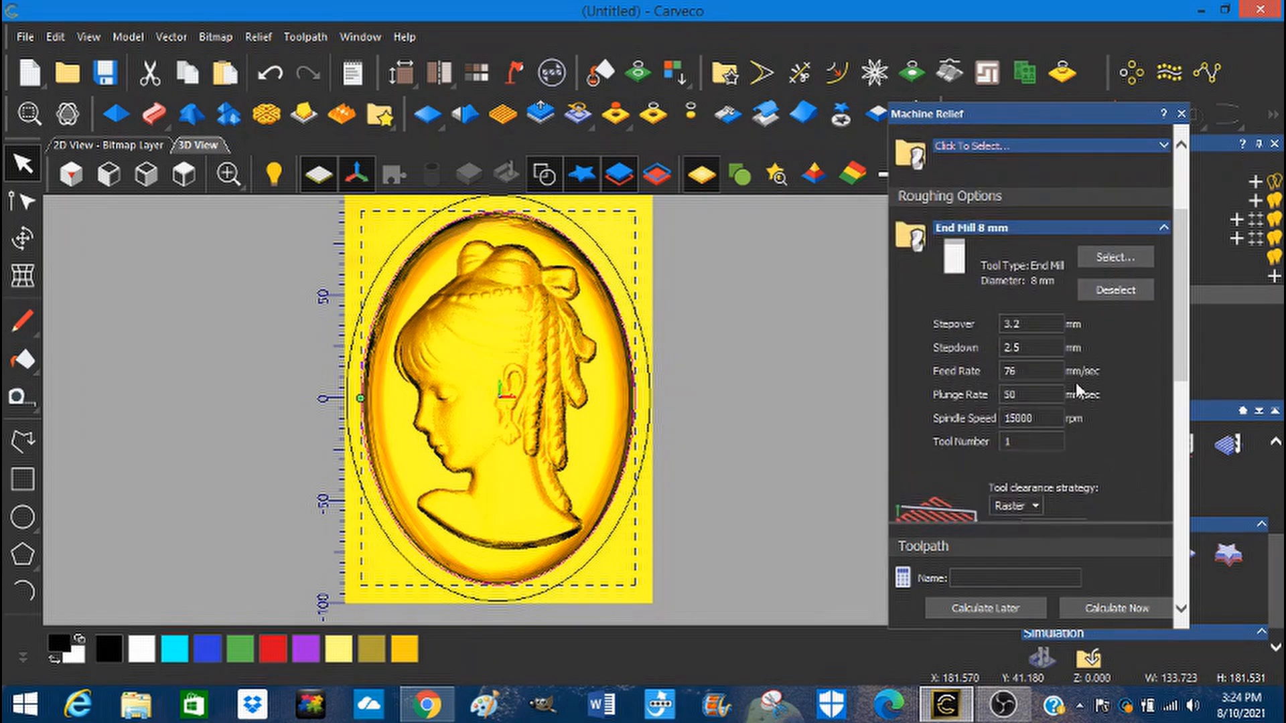
{"action": "left_click", "coordinate": [1025, 323]}
{"action": "left_click_drag", "start_coordinate": [1020, 323], "coordinate": [996, 324]}
{"action": "left_click", "coordinate": [1038, 348]}
{"action": "left_click_drag", "start_coordinate": [1024, 348], "coordinate": [1014, 350]}
{"action": "left_click", "coordinate": [1023, 372]}
{"action": "left_click_drag", "start_coordinate": [1023, 372], "coordinate": [1004, 371]}
{"action": "type", "text": "50"}
{"action": "left_click", "coordinate": [1021, 395]}
{"action": "left_click", "coordinate": [1008, 395]}
{"action": "type", "text": "1"}
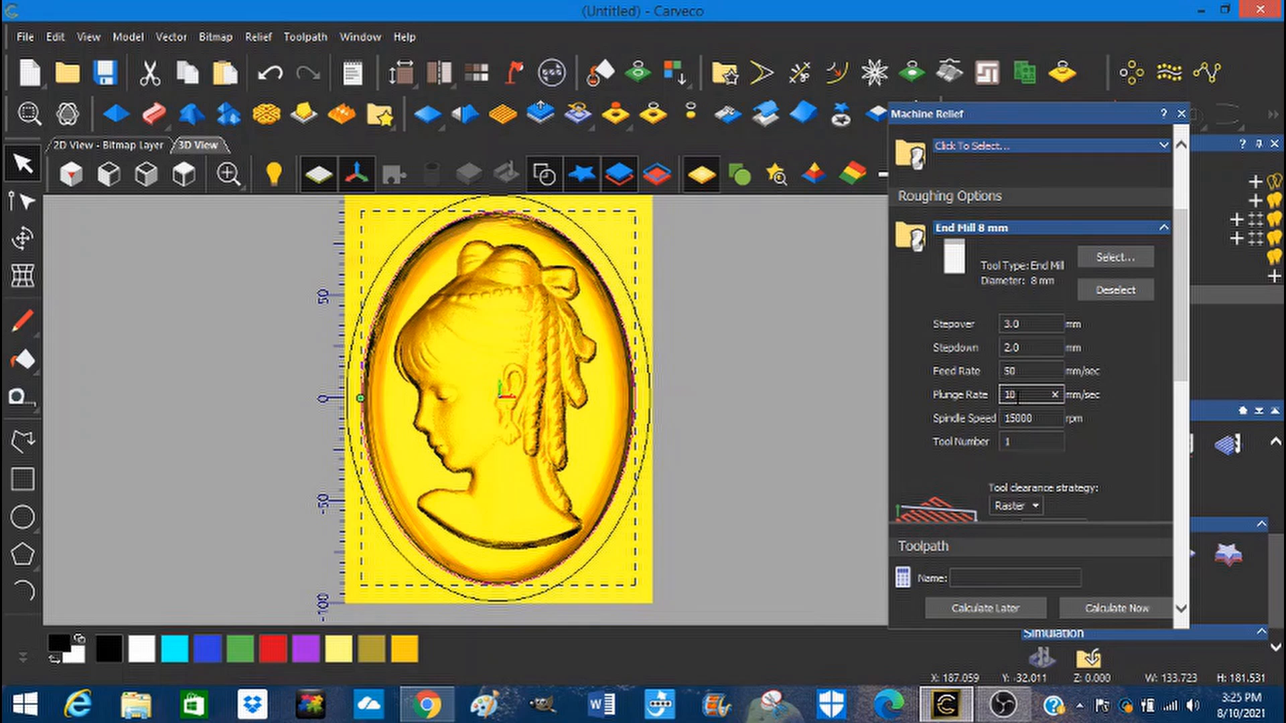
{"action": "key", "text": "Tab"}
Step: Set the roughing clearance strategy to Offset, starting from the outside with a Climb cutting direction
{"action": "scroll", "coordinate": [1097, 439], "scroll_direction": "down", "scroll_amount": 3}
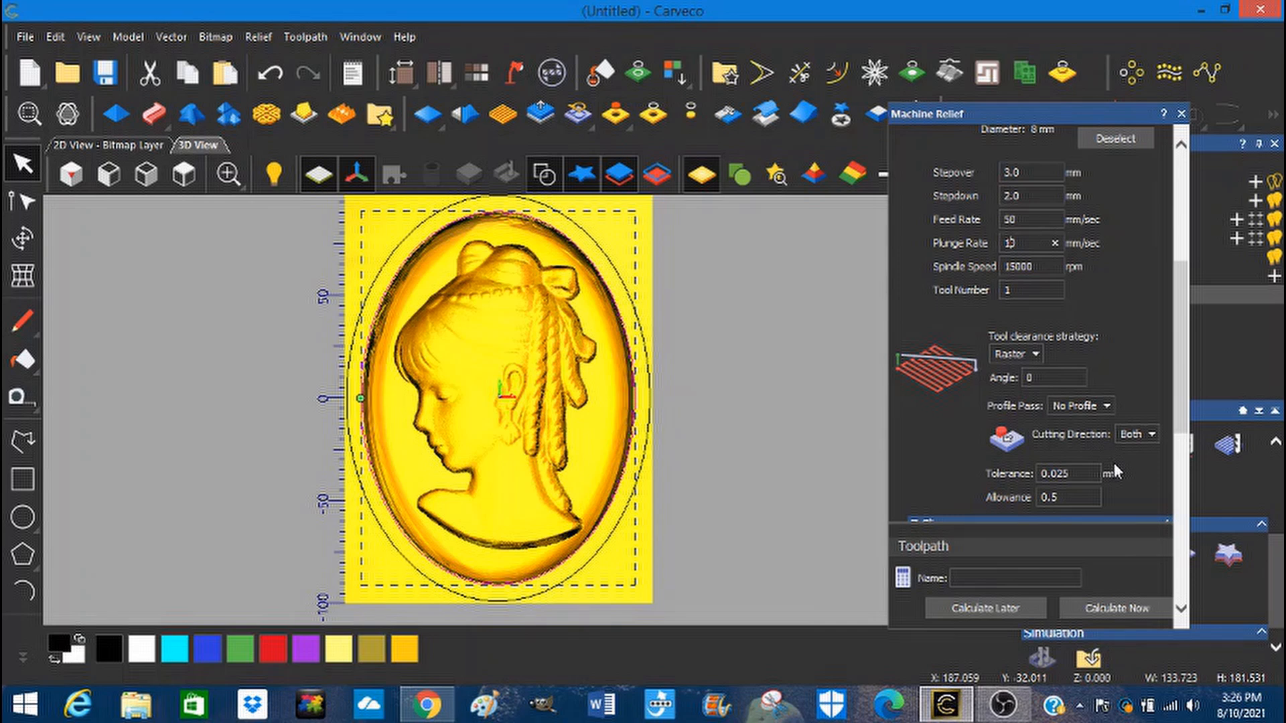
{"action": "left_click", "coordinate": [1036, 355]}
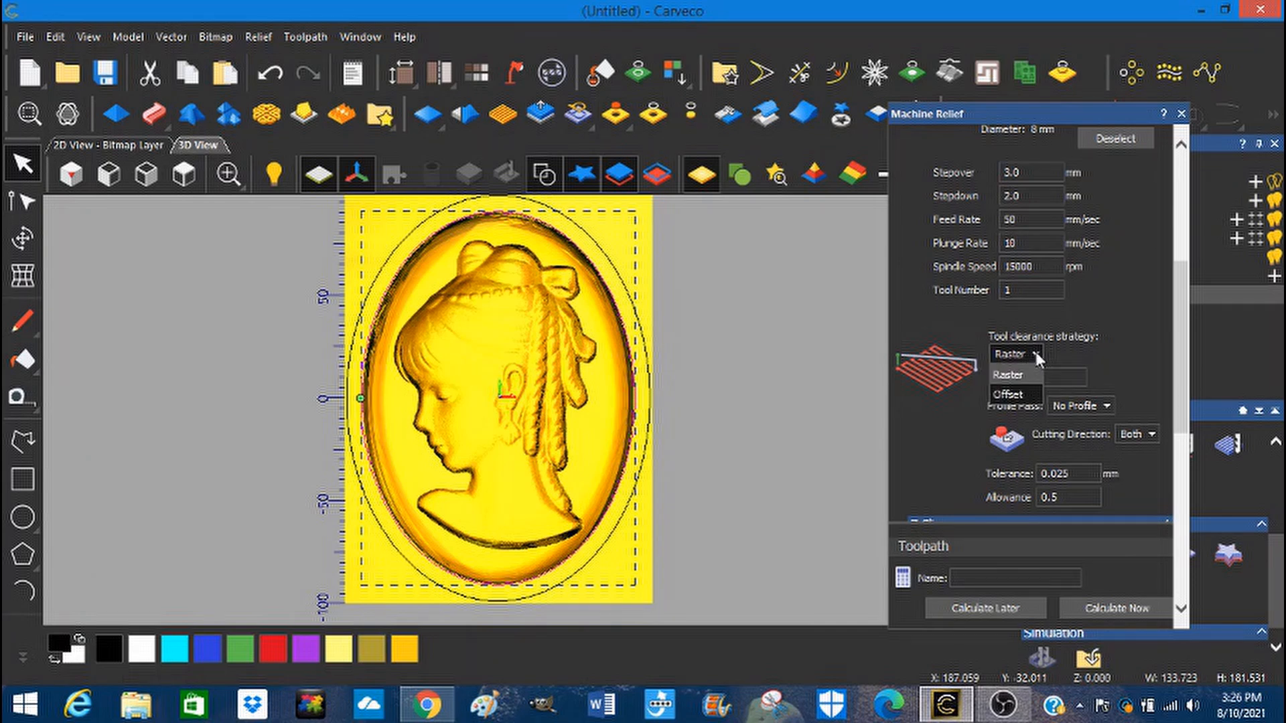
{"action": "left_click", "coordinate": [1011, 395]}
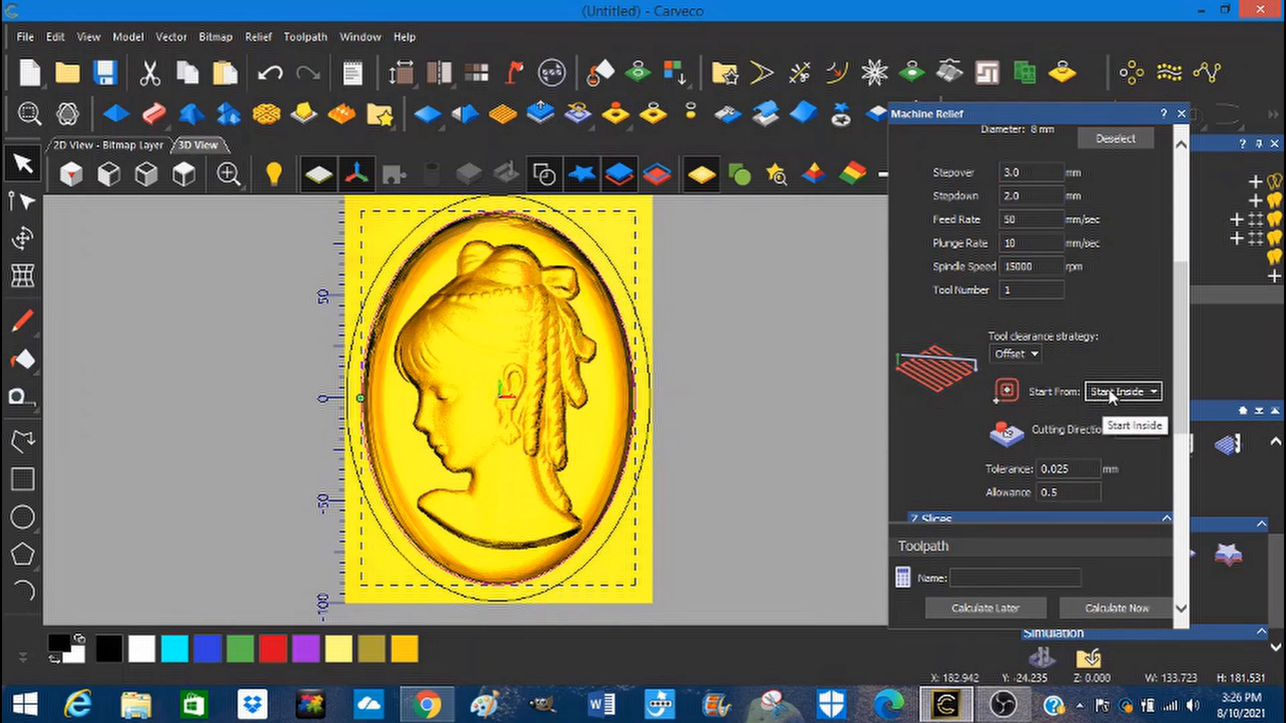
{"action": "left_click", "coordinate": [1154, 390]}
{"action": "left_click", "coordinate": [1133, 431]}
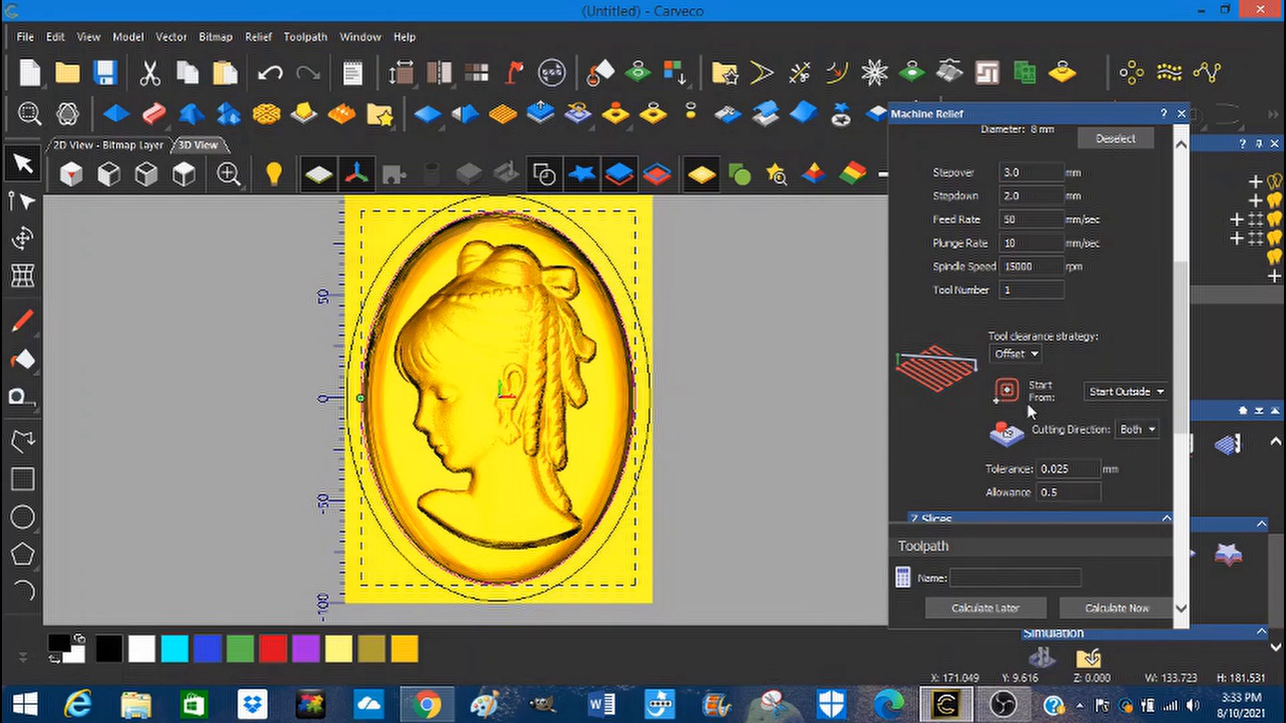
{"action": "left_click", "coordinate": [1152, 429]}
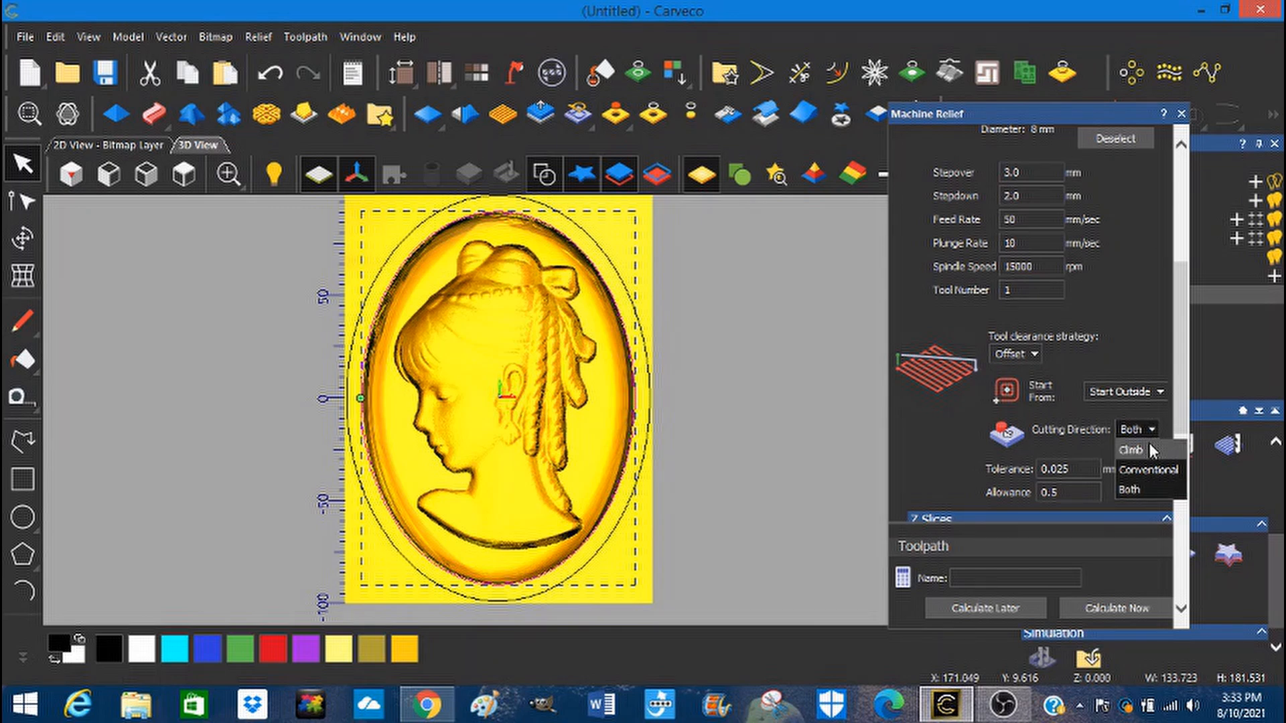
{"action": "left_click", "coordinate": [1149, 449]}
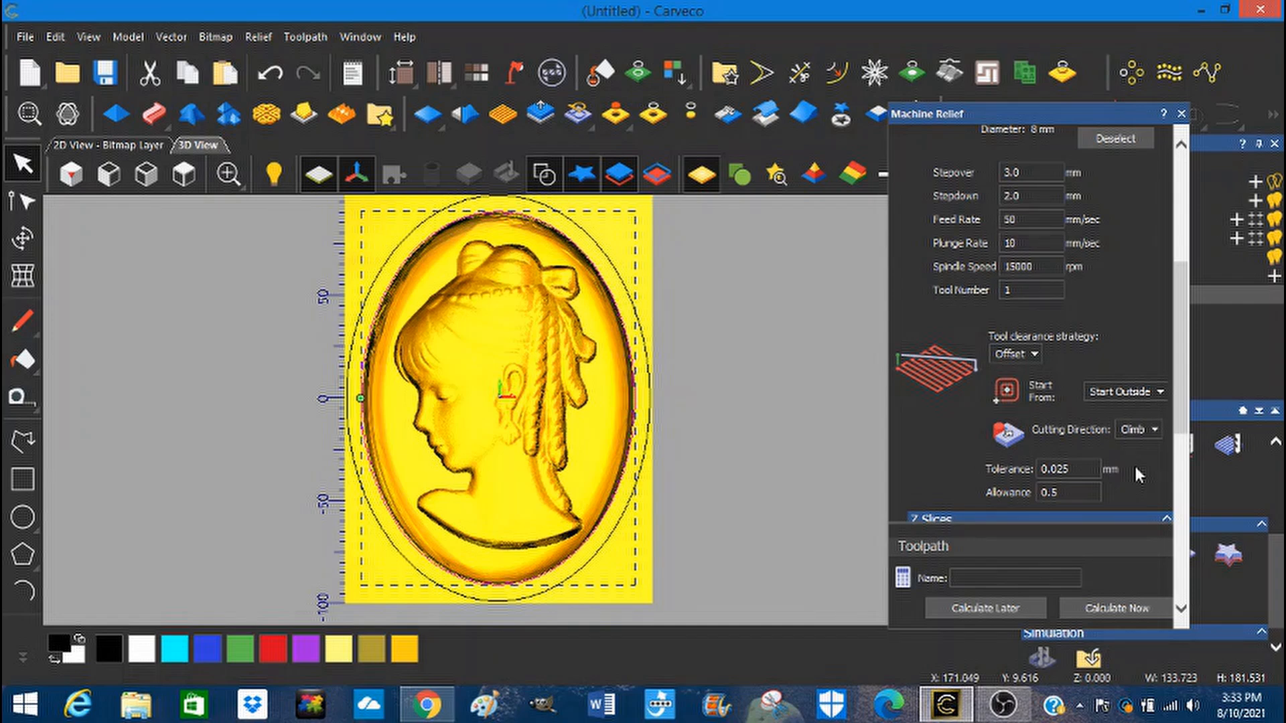
Step: Review the Z slices and lead-in moves, and define the material with a thickness of 18 mm
{"action": "scroll", "coordinate": [1136, 471], "scroll_direction": "down", "scroll_amount": 2}
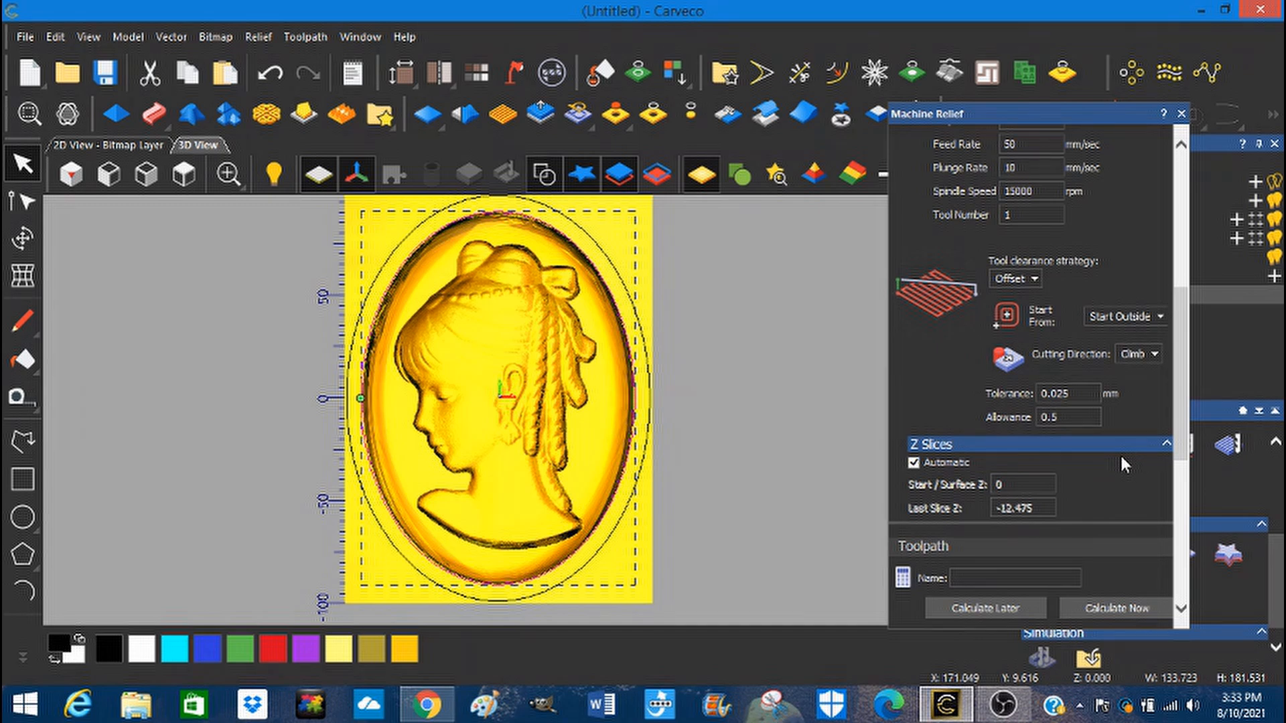
{"action": "scroll", "coordinate": [1120, 452], "scroll_direction": "down", "scroll_amount": 2}
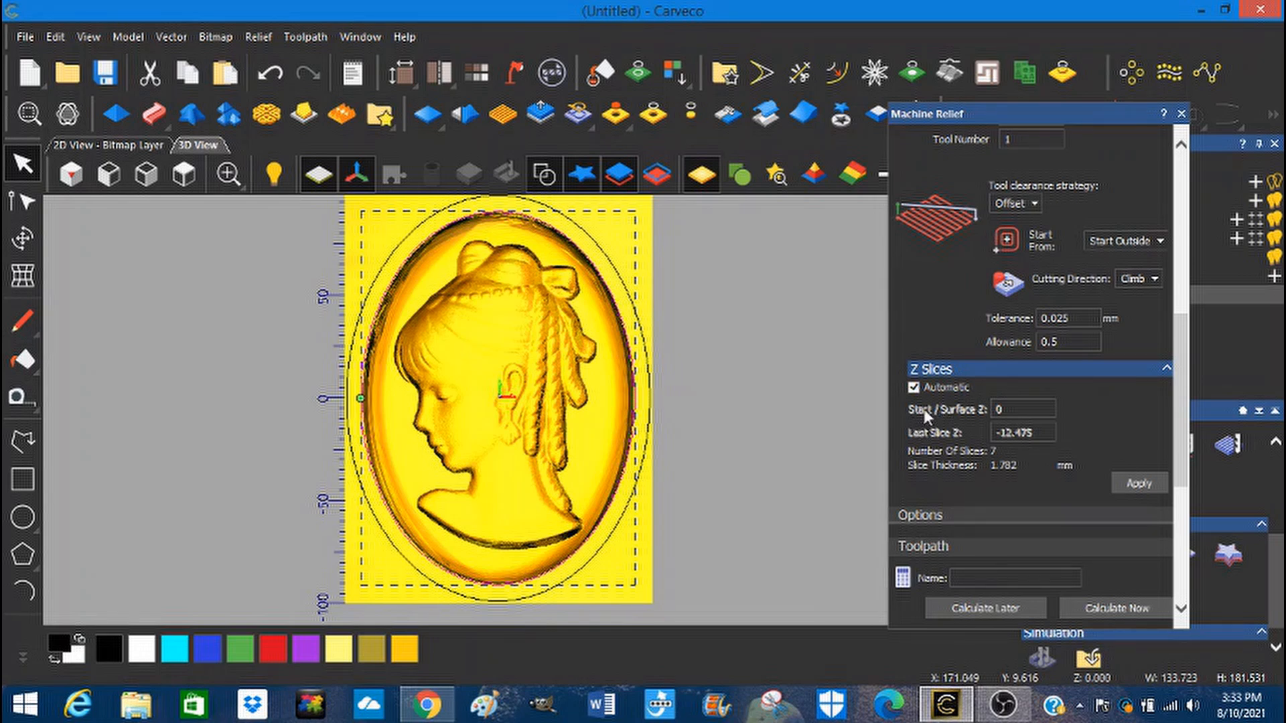
{"action": "left_click", "coordinate": [1001, 431]}
{"action": "scroll", "coordinate": [1133, 421], "scroll_direction": "down", "scroll_amount": 5}
{"action": "scroll", "coordinate": [1130, 427], "scroll_direction": "down", "scroll_amount": 2}
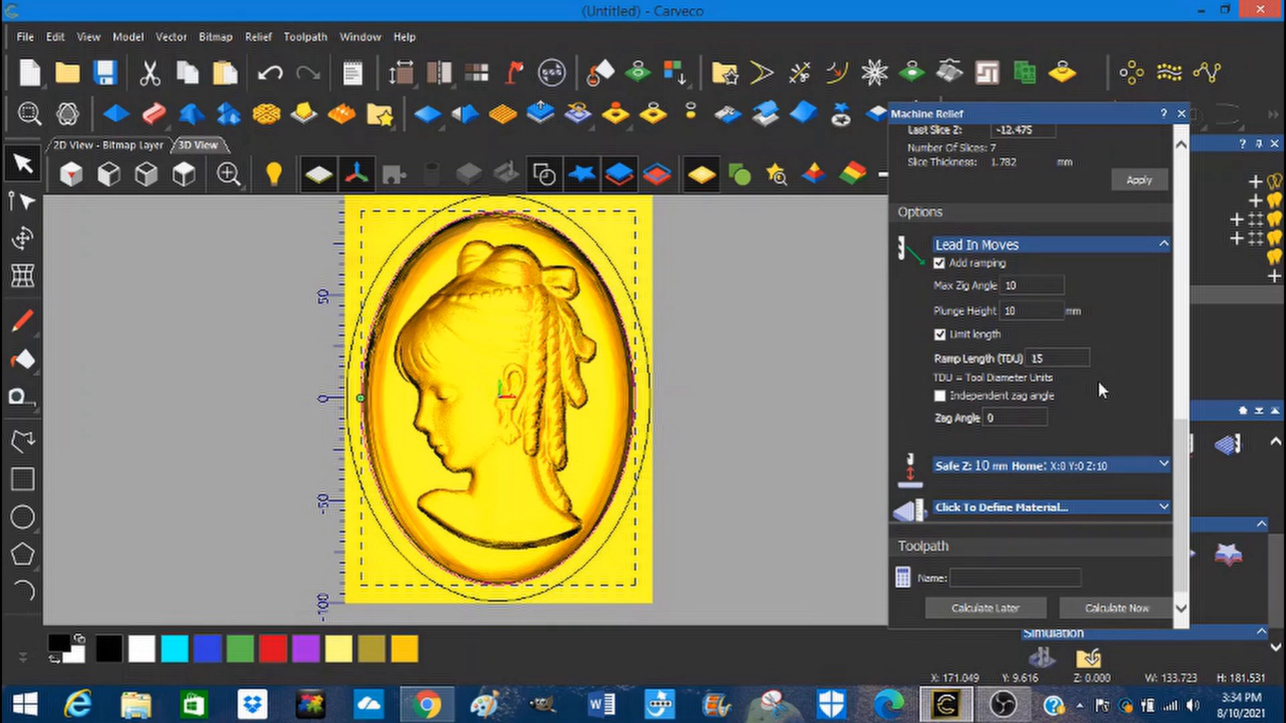
{"action": "scroll", "coordinate": [1101, 390], "scroll_direction": "down", "scroll_amount": 1}
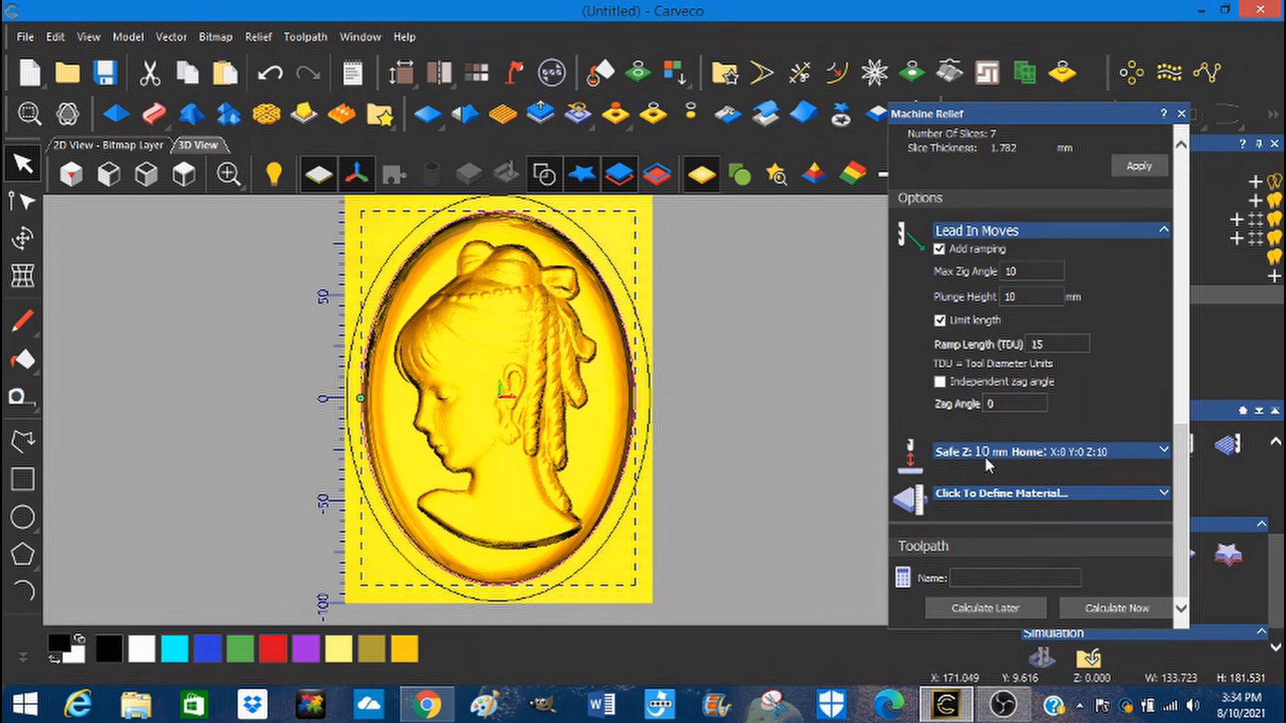
{"action": "left_click", "coordinate": [1164, 496]}
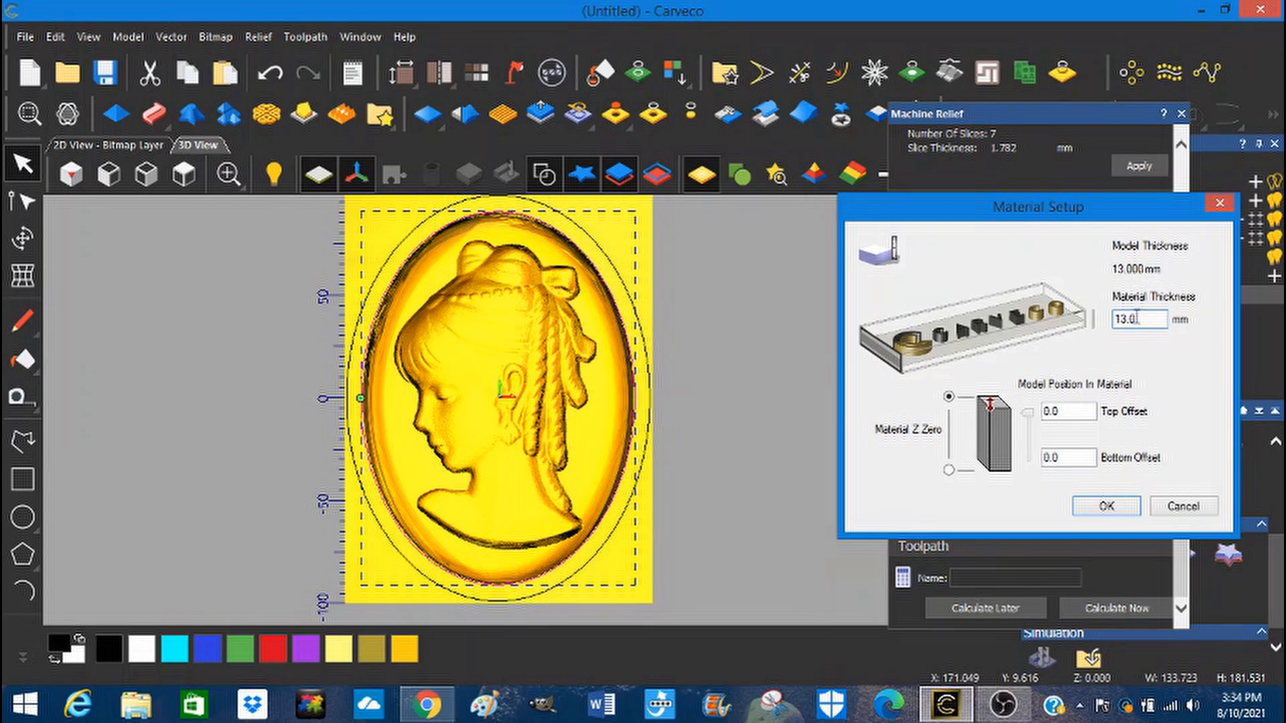
{"action": "type", "text": "18"}
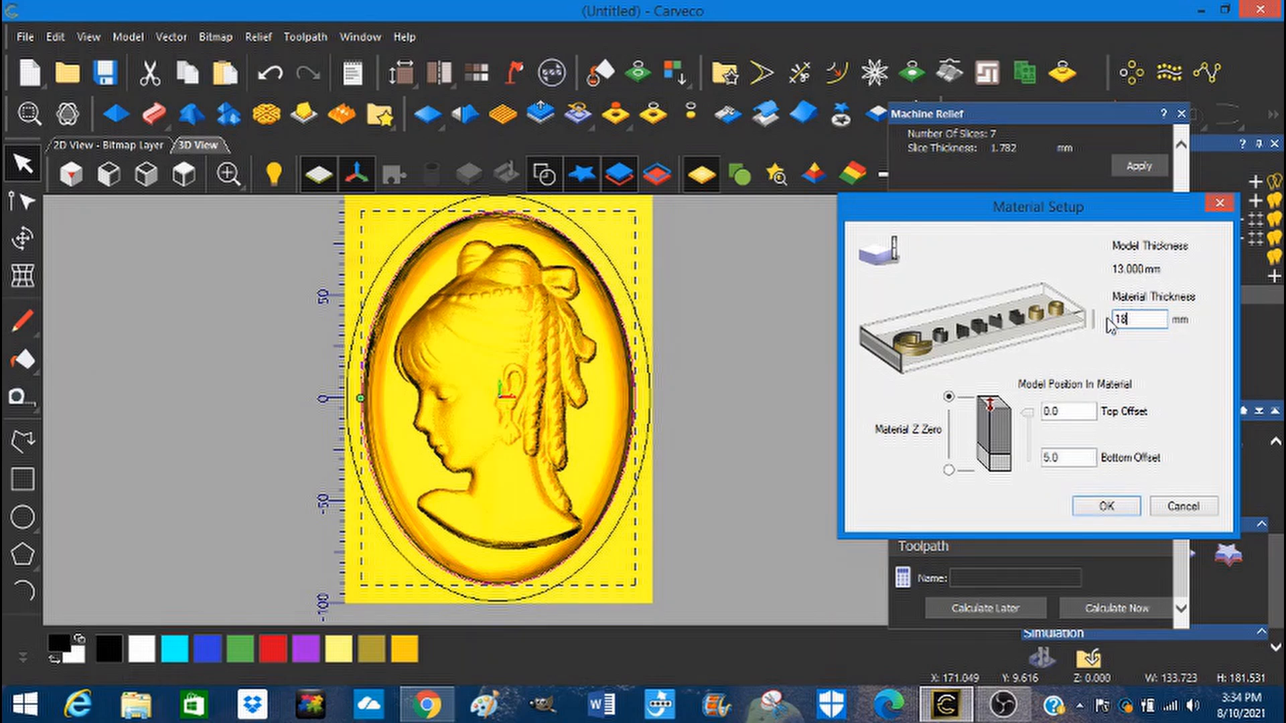
{"action": "left_click", "coordinate": [1109, 507]}
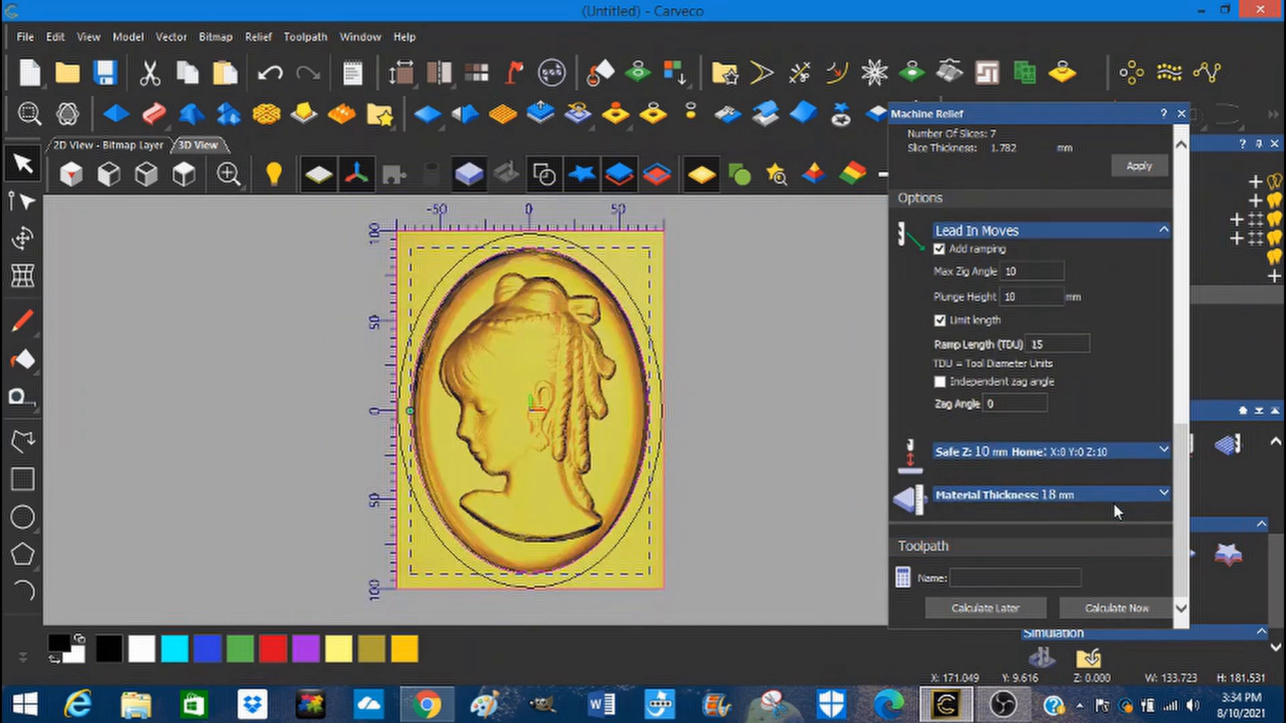
Step: Name the roughing toolpath "TEST CUT 1 8mm Emill", calculate it and close the toolpath settings
{"action": "left_click", "coordinate": [998, 580]}
{"action": "type", "text": "TEST CU"}
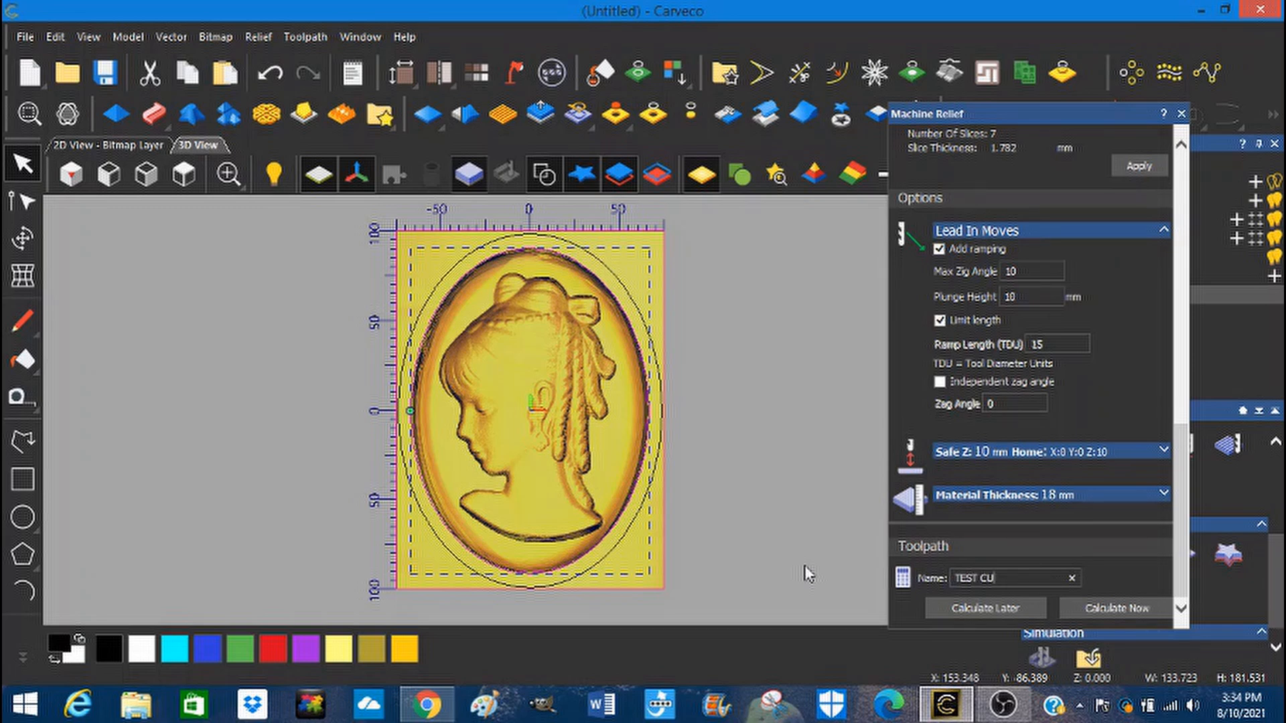
{"action": "type", "text": "T 1"}
{"action": "scroll", "coordinate": [1108, 416], "scroll_direction": "up", "scroll_amount": 5}
{"action": "scroll", "coordinate": [1107, 413], "scroll_direction": "up", "scroll_amount": 5}
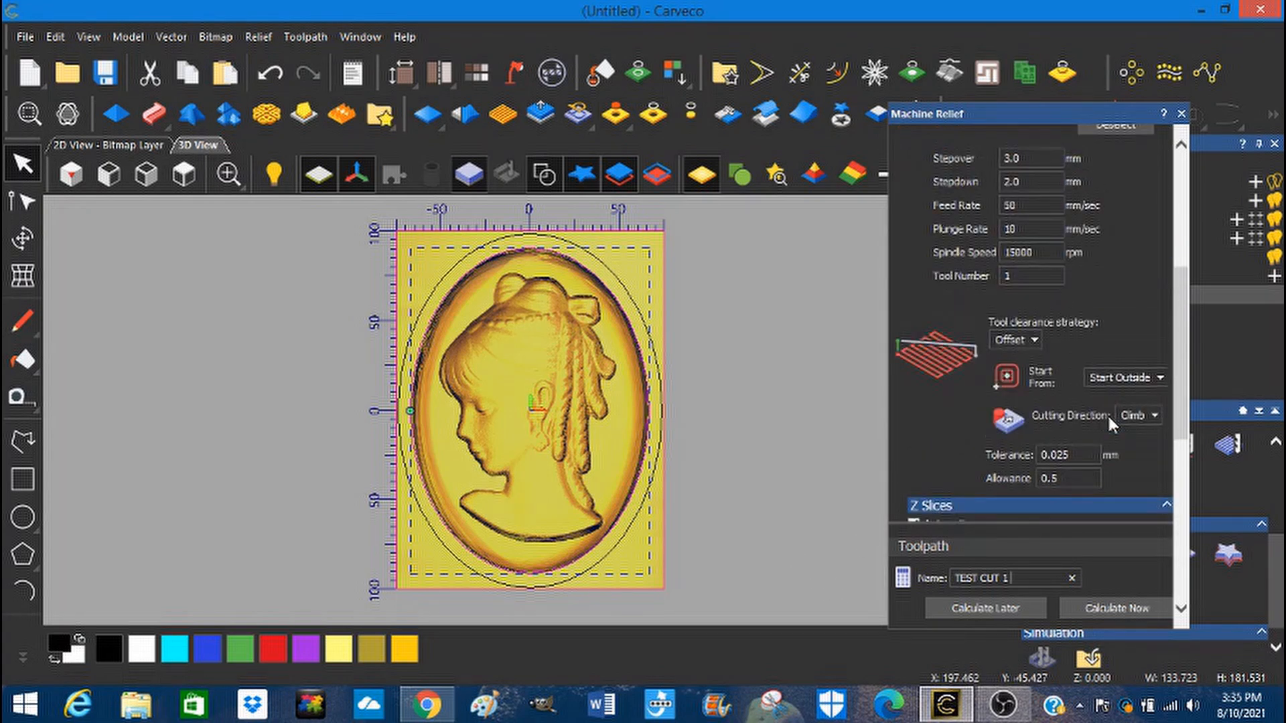
{"action": "scroll", "coordinate": [1107, 412], "scroll_direction": "down", "scroll_amount": 10}
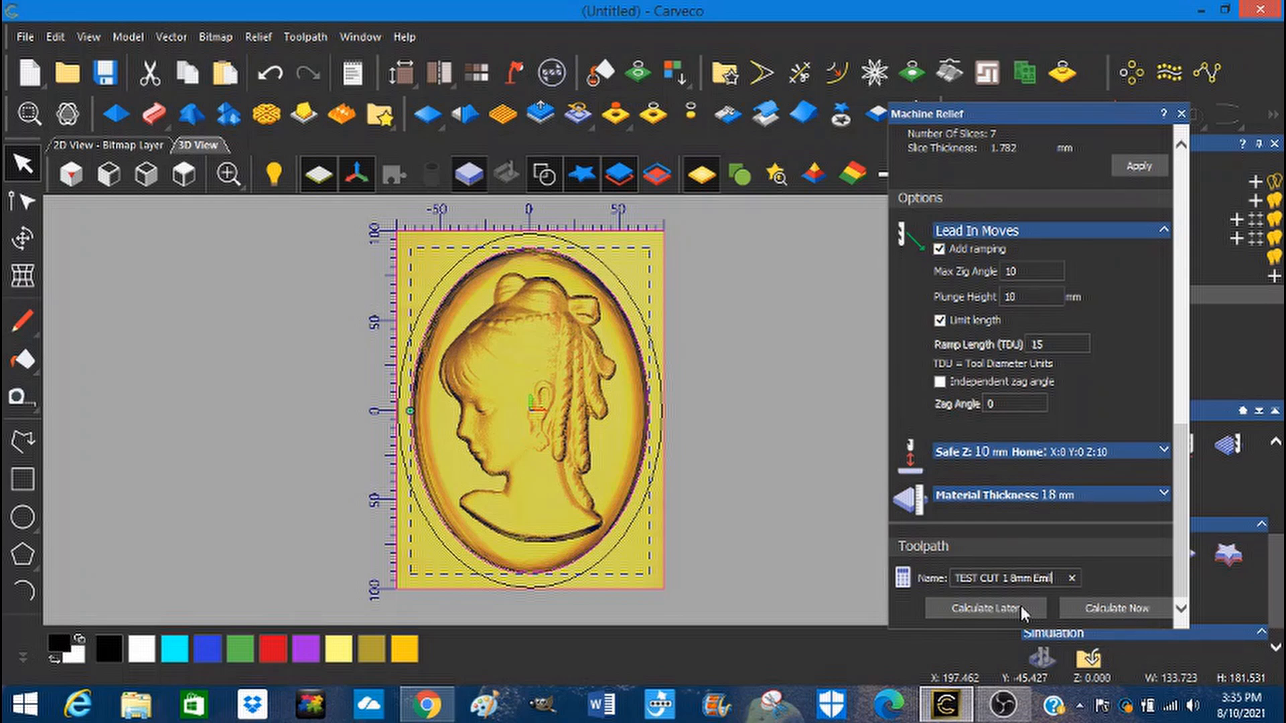
{"action": "left_click", "coordinate": [1110, 607]}
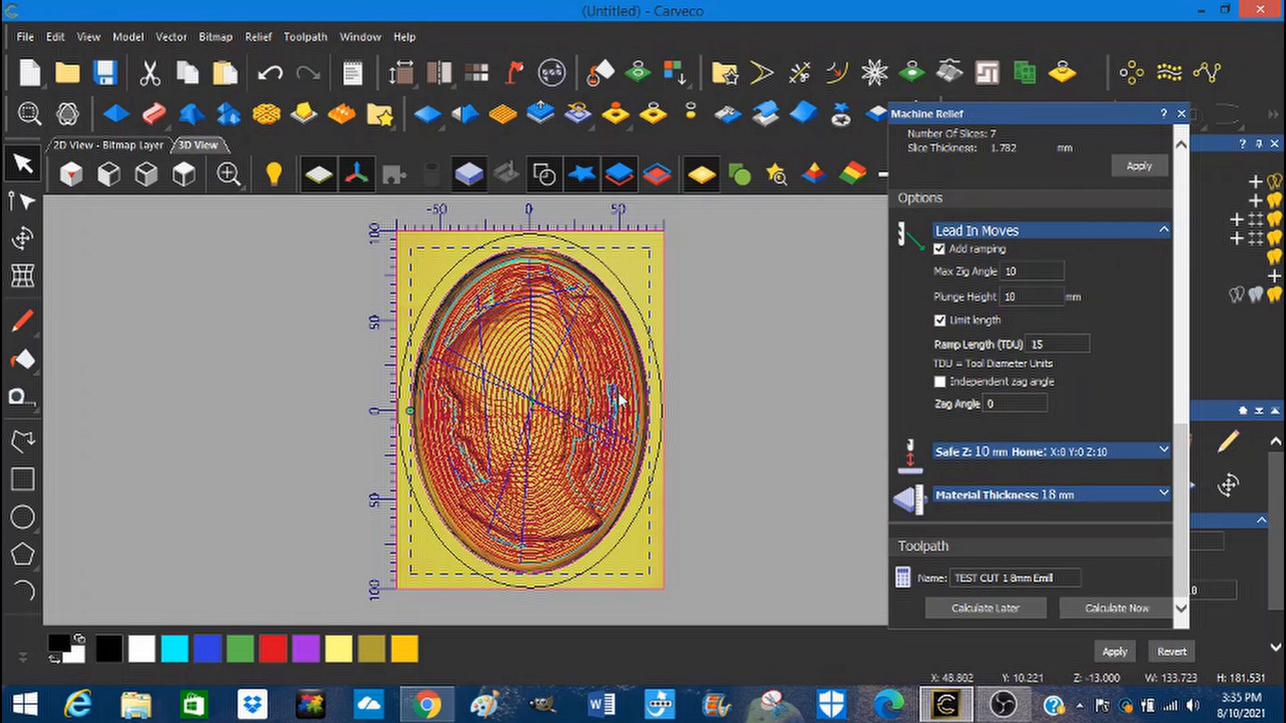
{"action": "left_click", "coordinate": [1180, 114]}
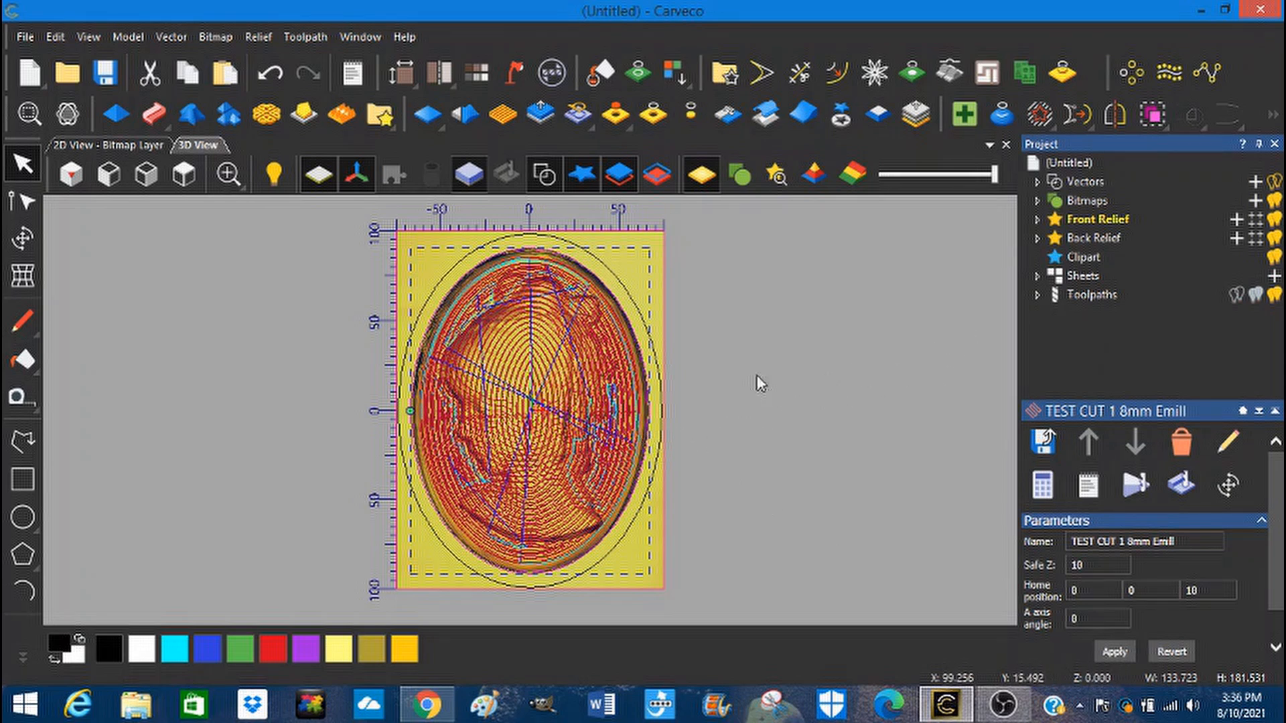
Step: Start a Machine Relief toolpath on the selected vector and choose the Ball Nose T 2.0 mm as its finishing tool
{"action": "left_click", "coordinate": [1106, 292]}
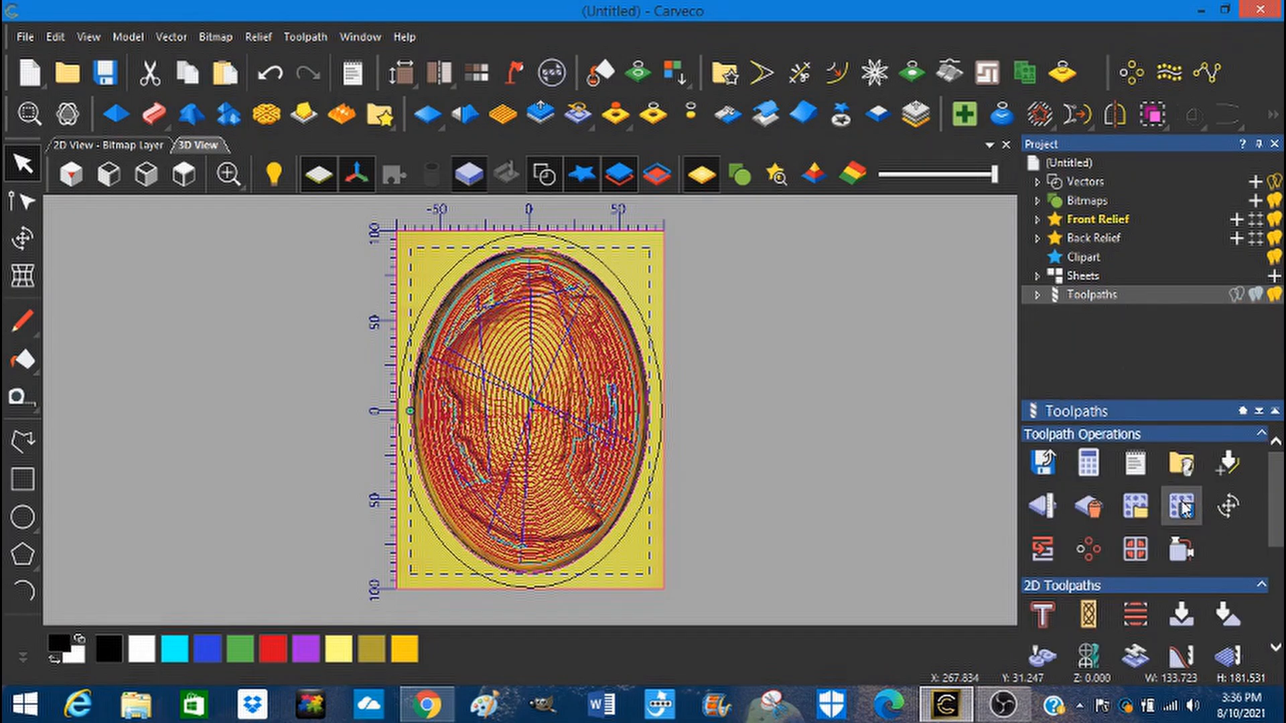
{"action": "left_click_drag", "start_coordinate": [1275, 503], "coordinate": [1276, 596]}
{"action": "left_click", "coordinate": [1040, 576]}
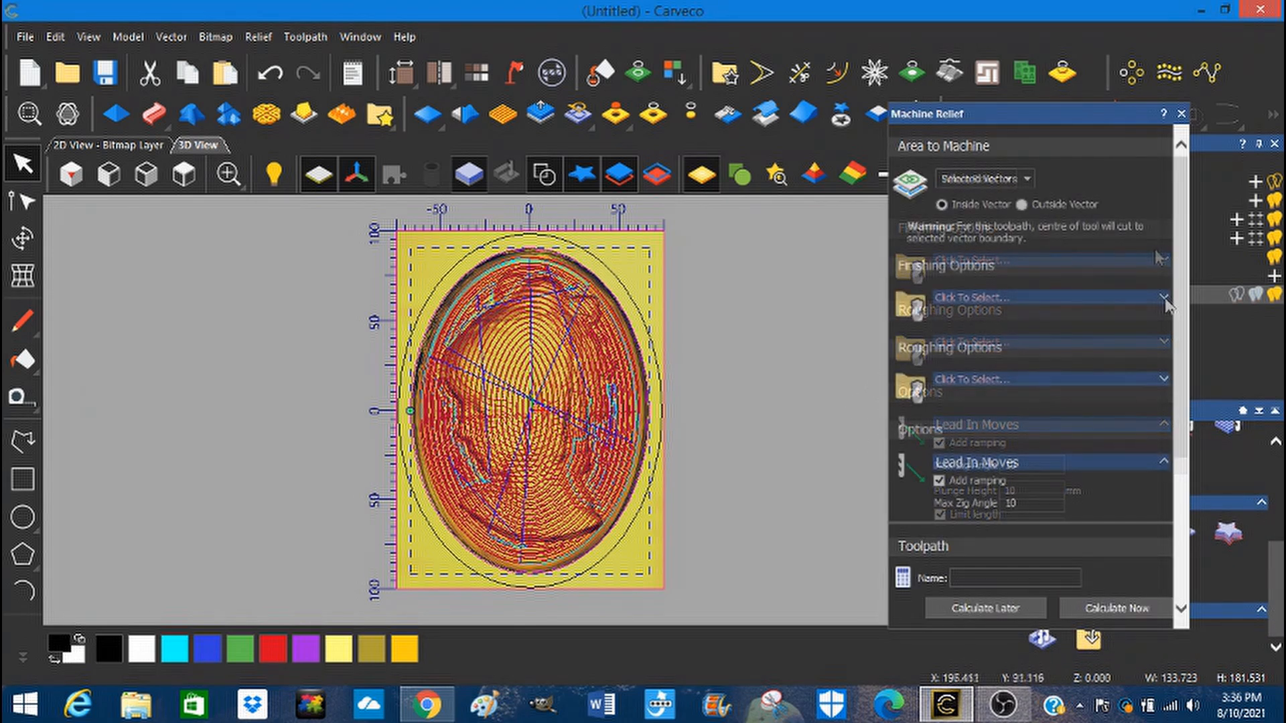
{"action": "left_click", "coordinate": [1163, 298]}
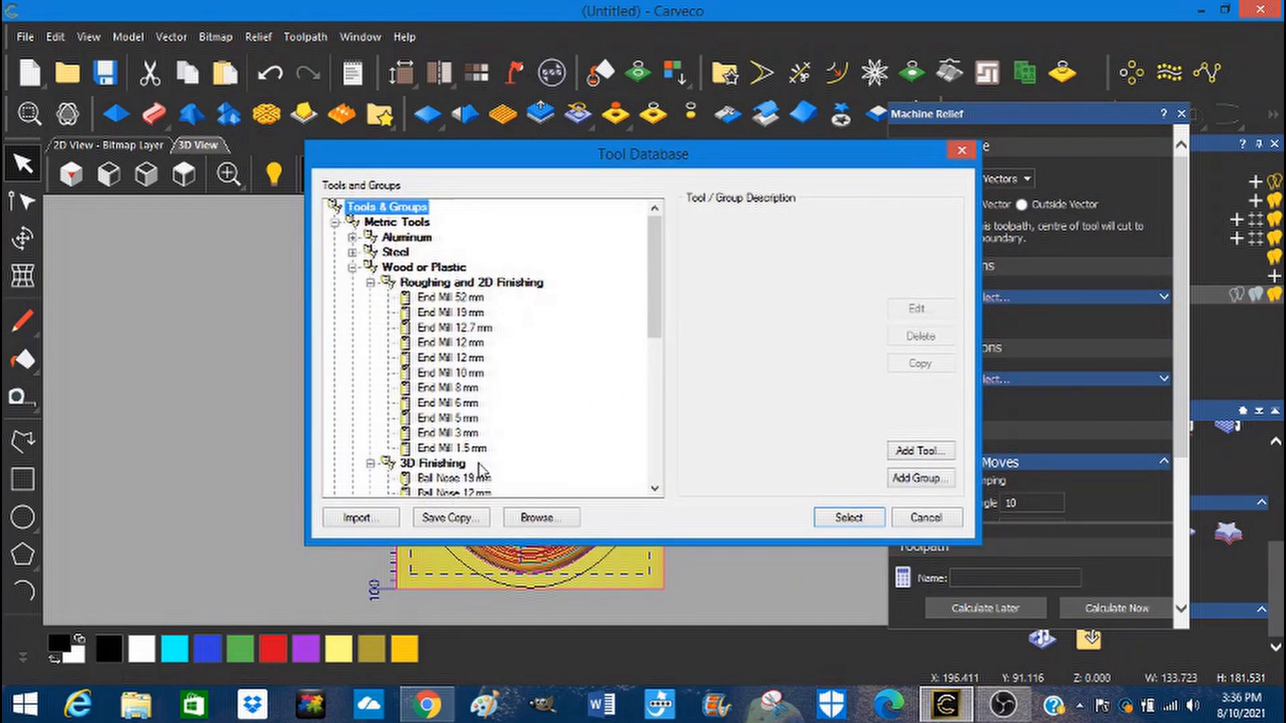
{"action": "scroll", "coordinate": [501, 439], "scroll_direction": "down", "scroll_amount": 1}
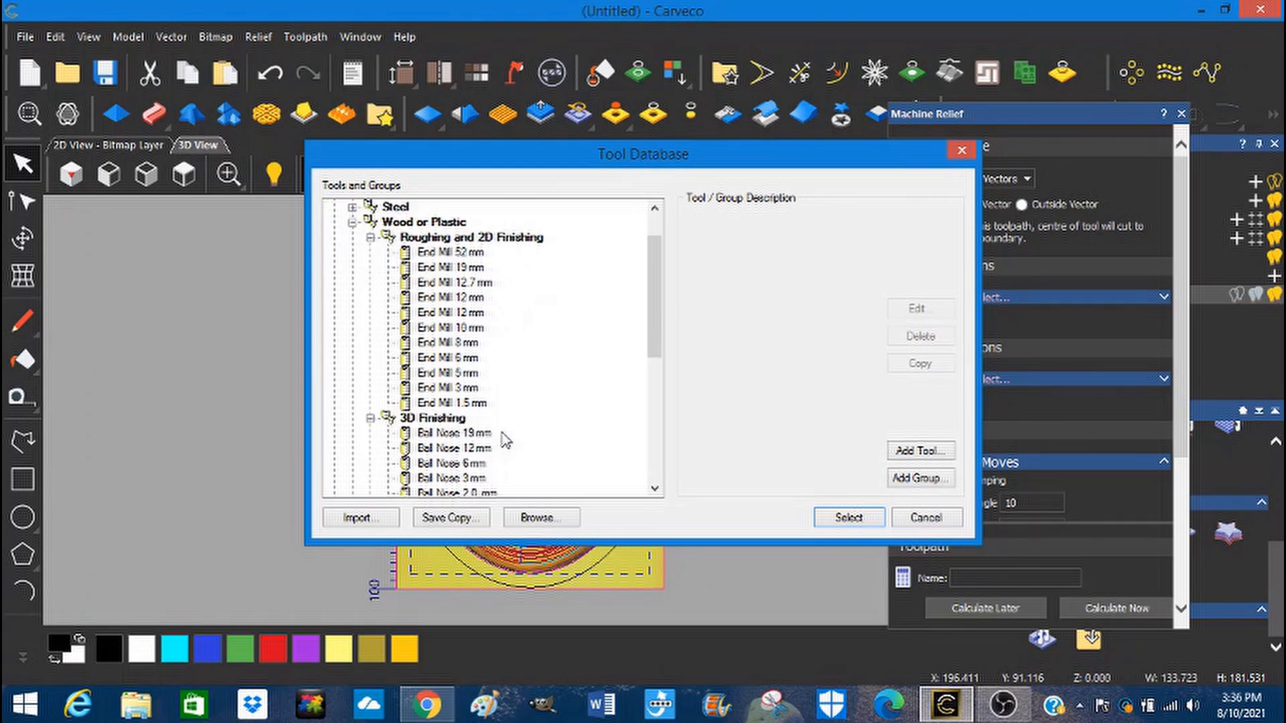
{"action": "scroll", "coordinate": [505, 438], "scroll_direction": "down", "scroll_amount": 1}
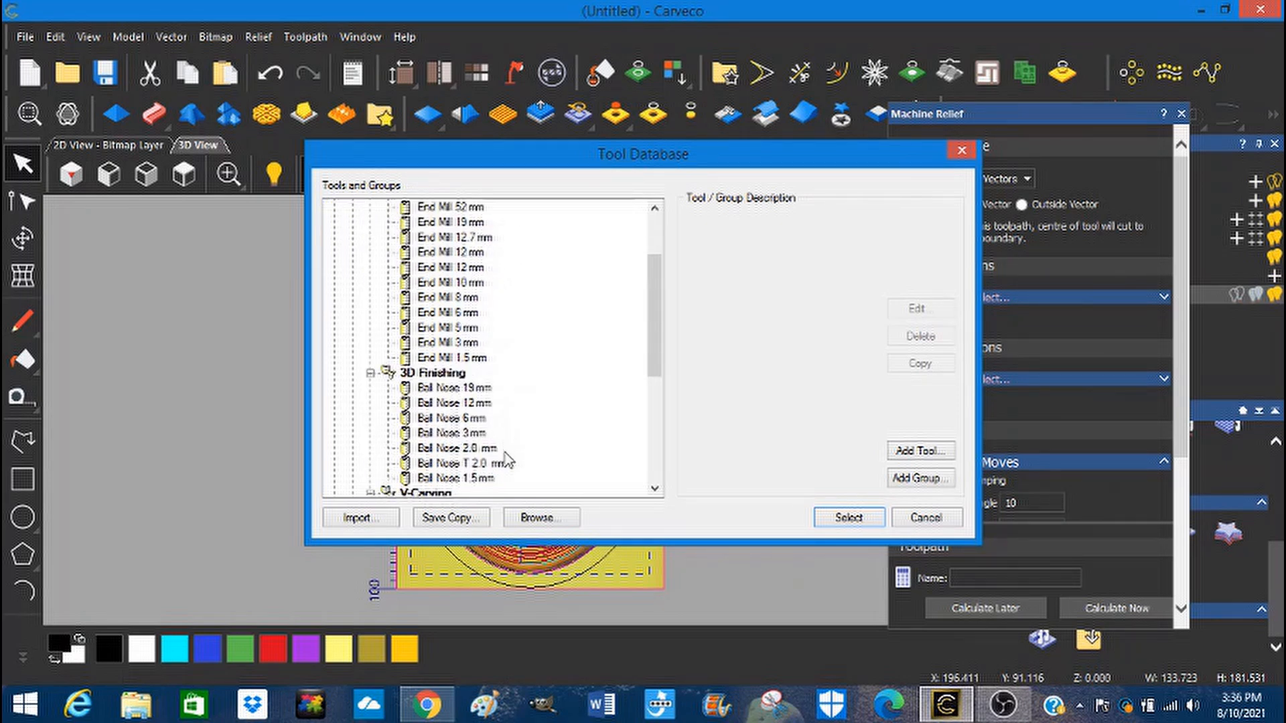
{"action": "left_click", "coordinate": [444, 464]}
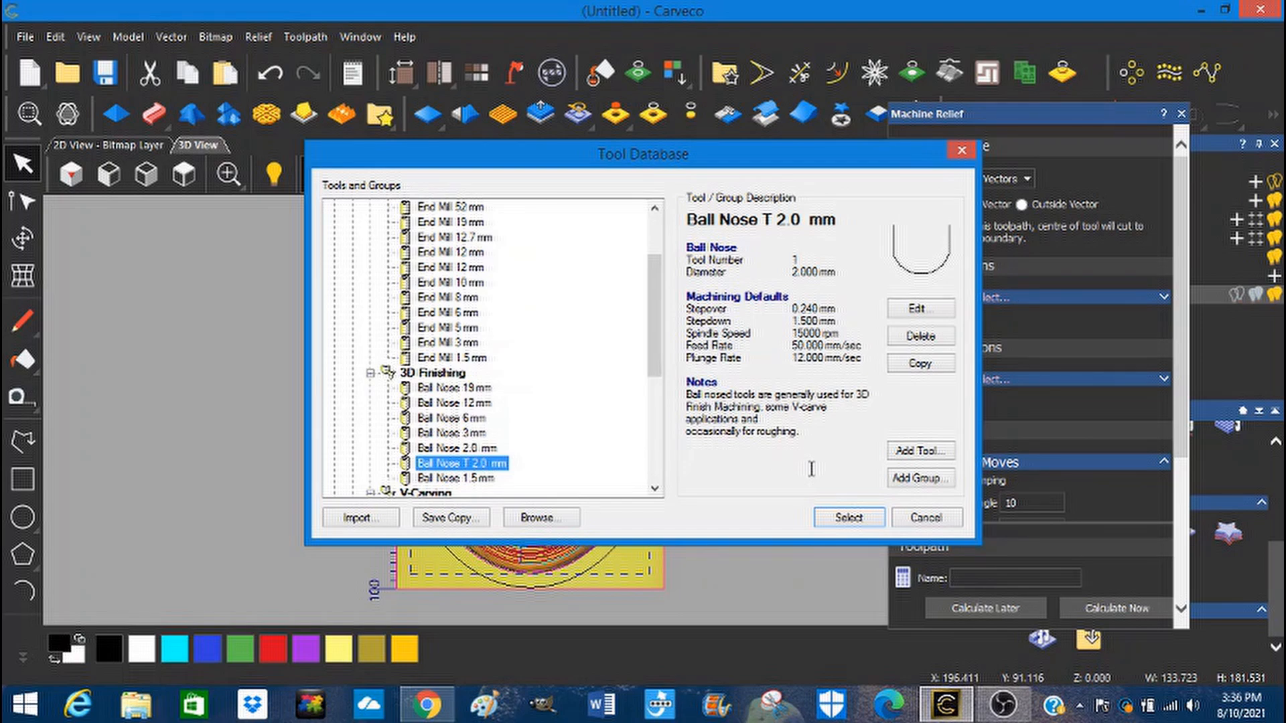
{"action": "left_click", "coordinate": [863, 522]}
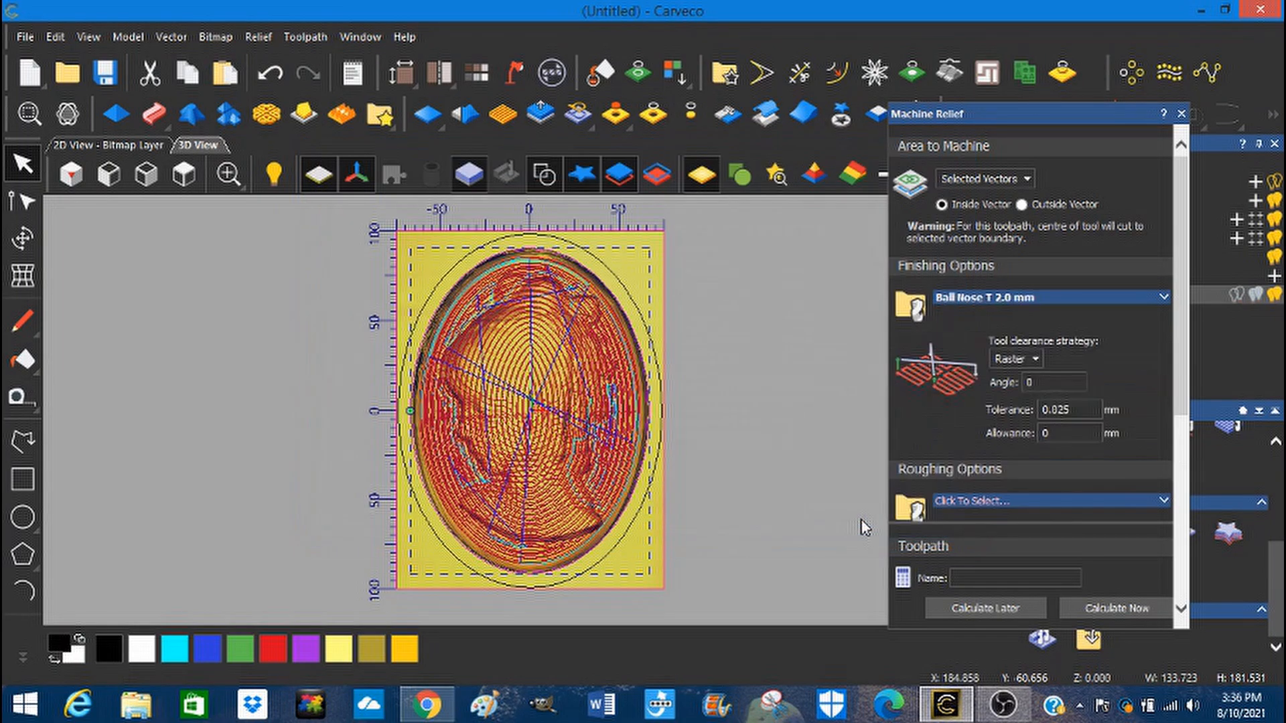
Step: Set the finishing tool's stepover to 0.15 mm and its spindle speed to 20000 rpm
{"action": "left_click", "coordinate": [1164, 298]}
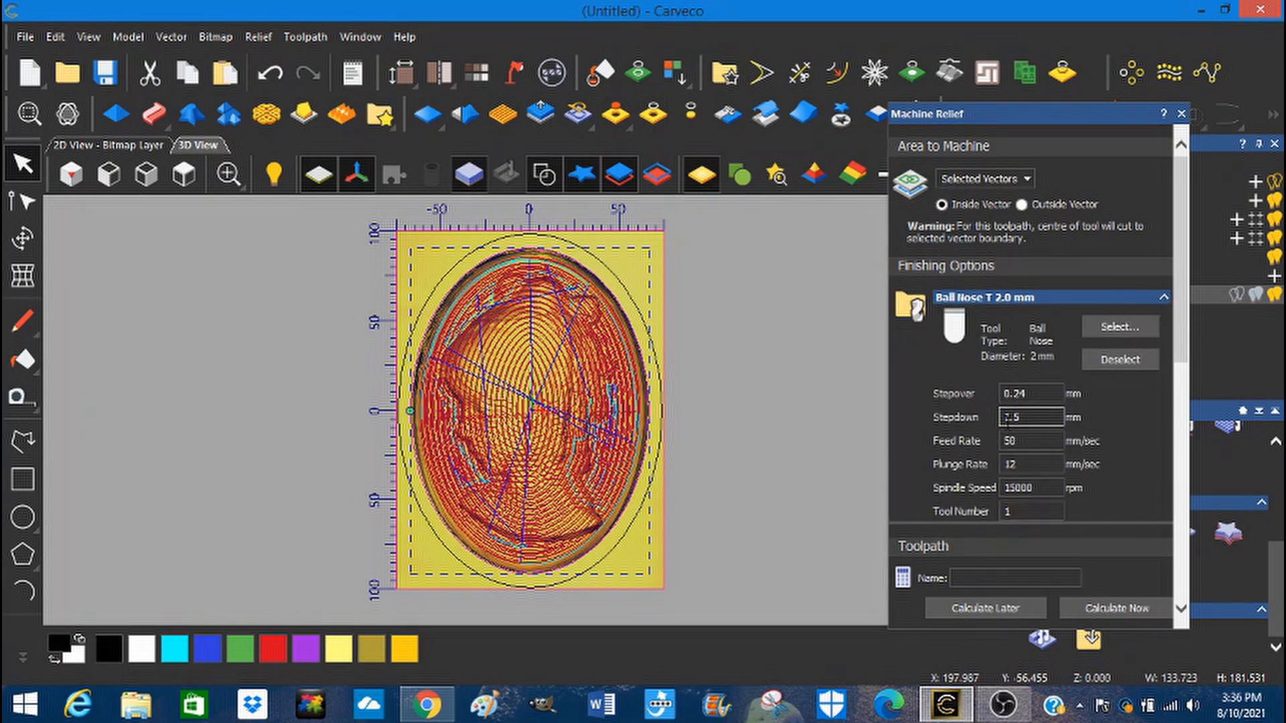
{"action": "left_click", "coordinate": [1024, 394]}
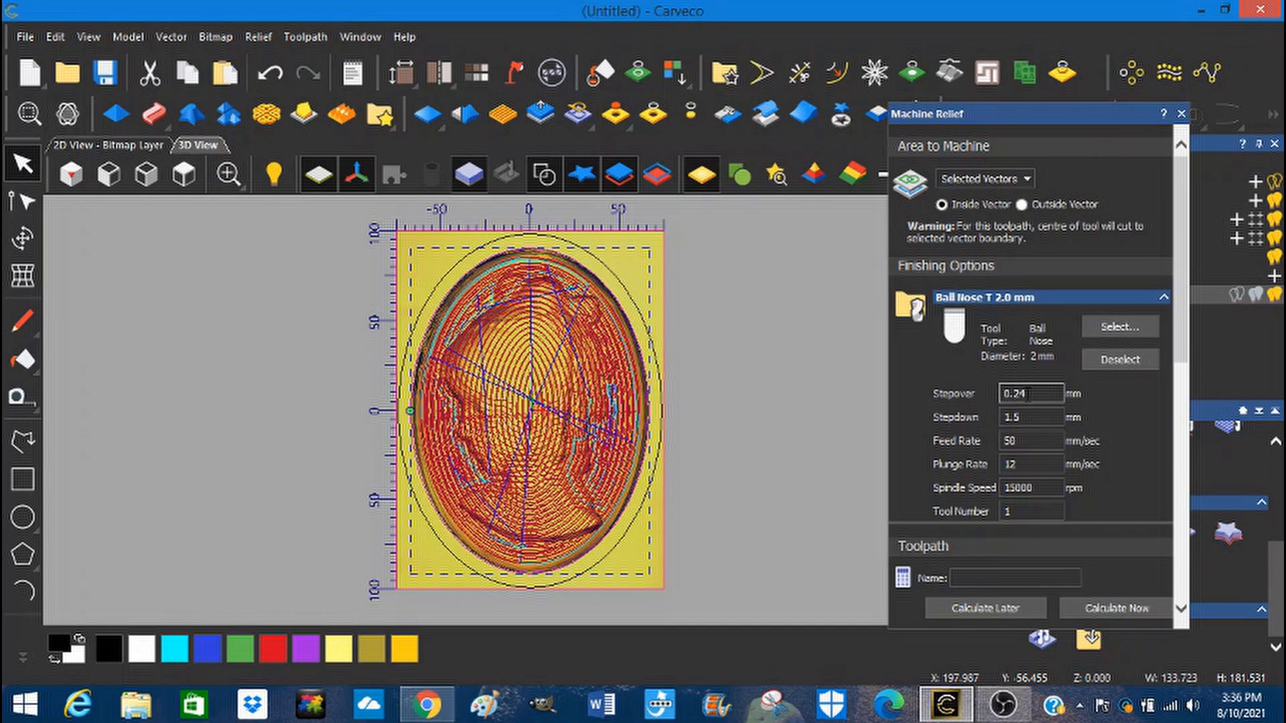
{"action": "left_click_drag", "start_coordinate": [1026, 394], "coordinate": [1014, 395]}
{"action": "type", "text": "15"}
{"action": "left_click_drag", "start_coordinate": [1016, 489], "coordinate": [1002, 486]}
{"action": "scroll", "coordinate": [1095, 495], "scroll_direction": "down", "scroll_amount": 3}
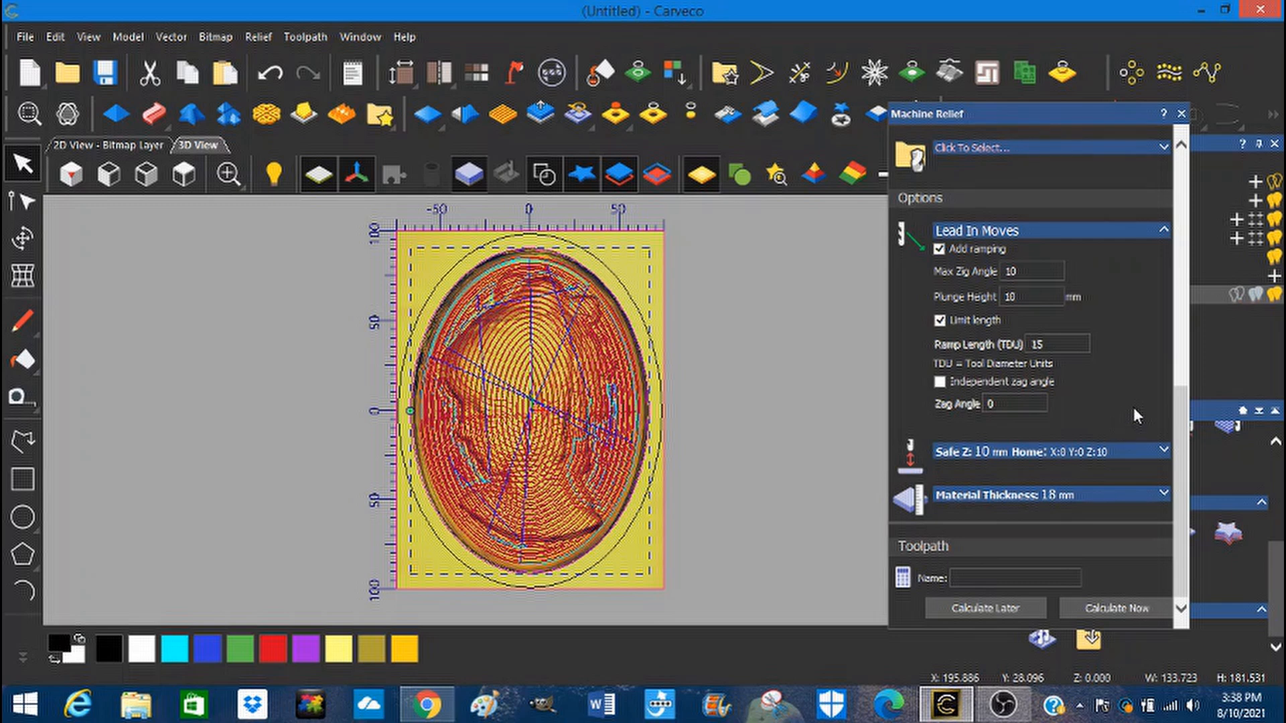
Step: Name the finishing toolpath "TEST CUT 2 2mm BALLMILL", calculate it and close the toolpath settings
{"action": "left_click", "coordinate": [974, 580]}
{"action": "type", "text": "TEST CUT"}
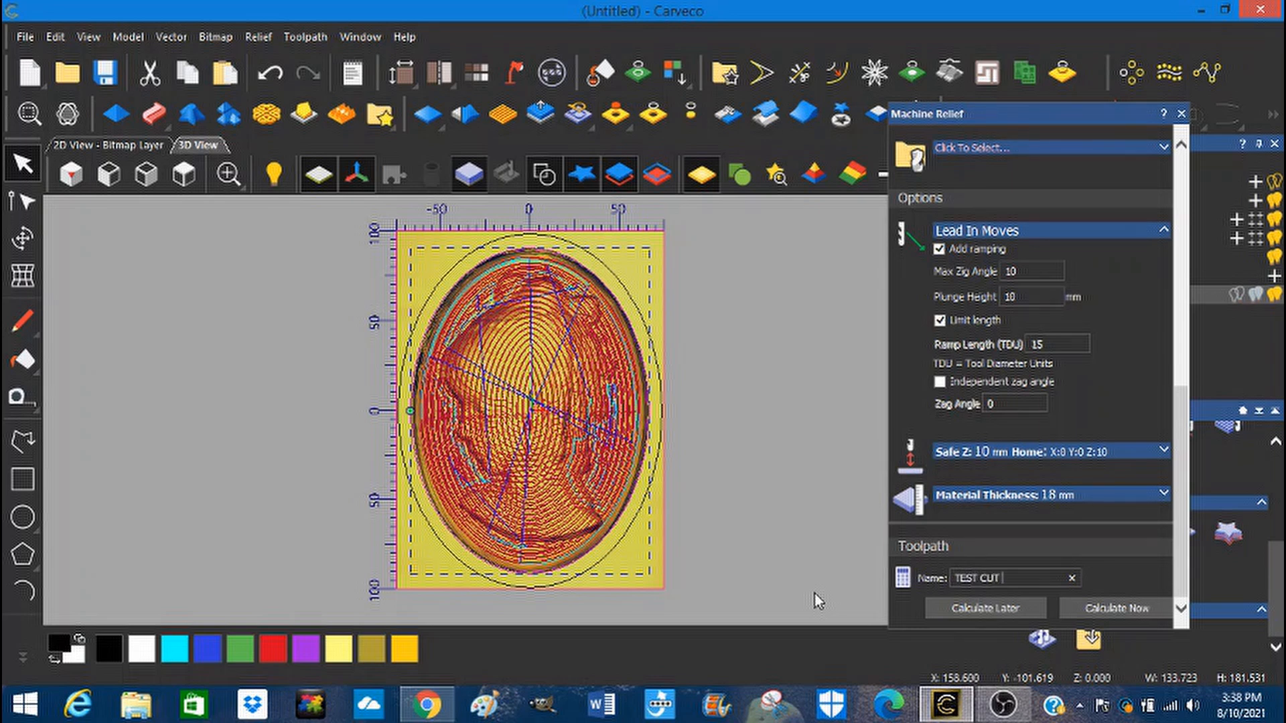
{"action": "type", "text": " 2 2mm BALLMILL"}
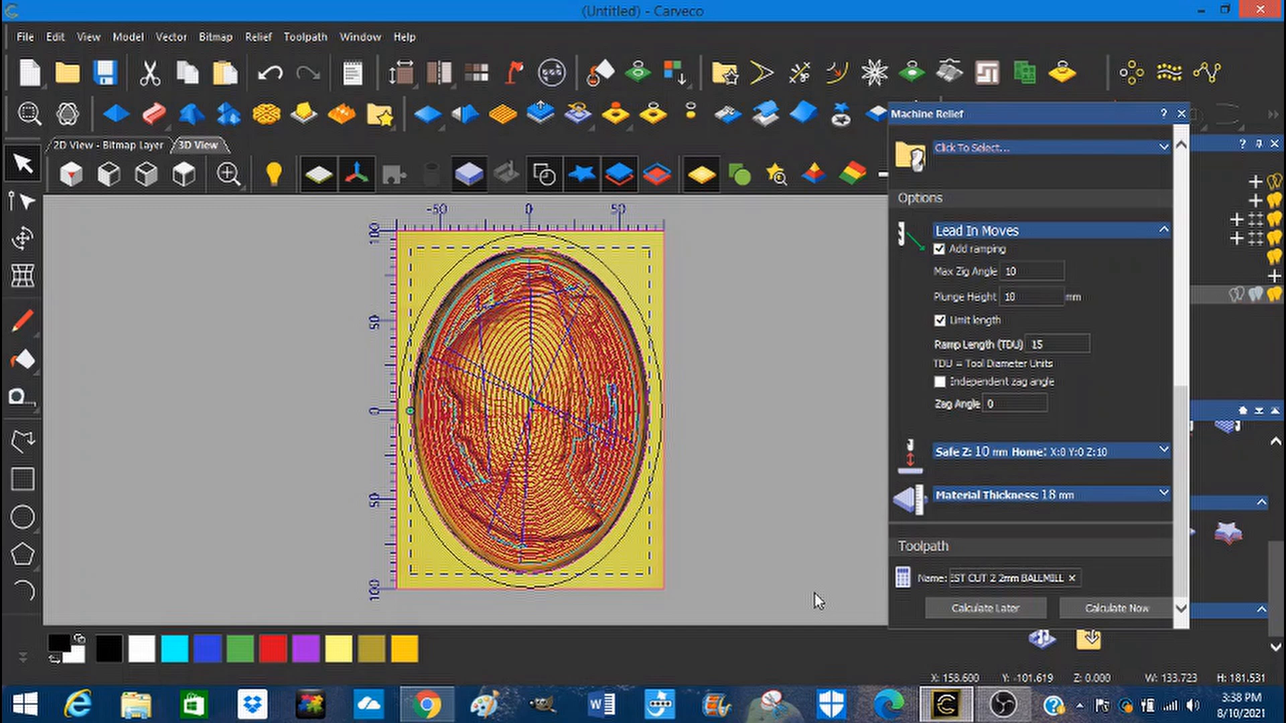
{"action": "left_click", "coordinate": [1106, 605]}
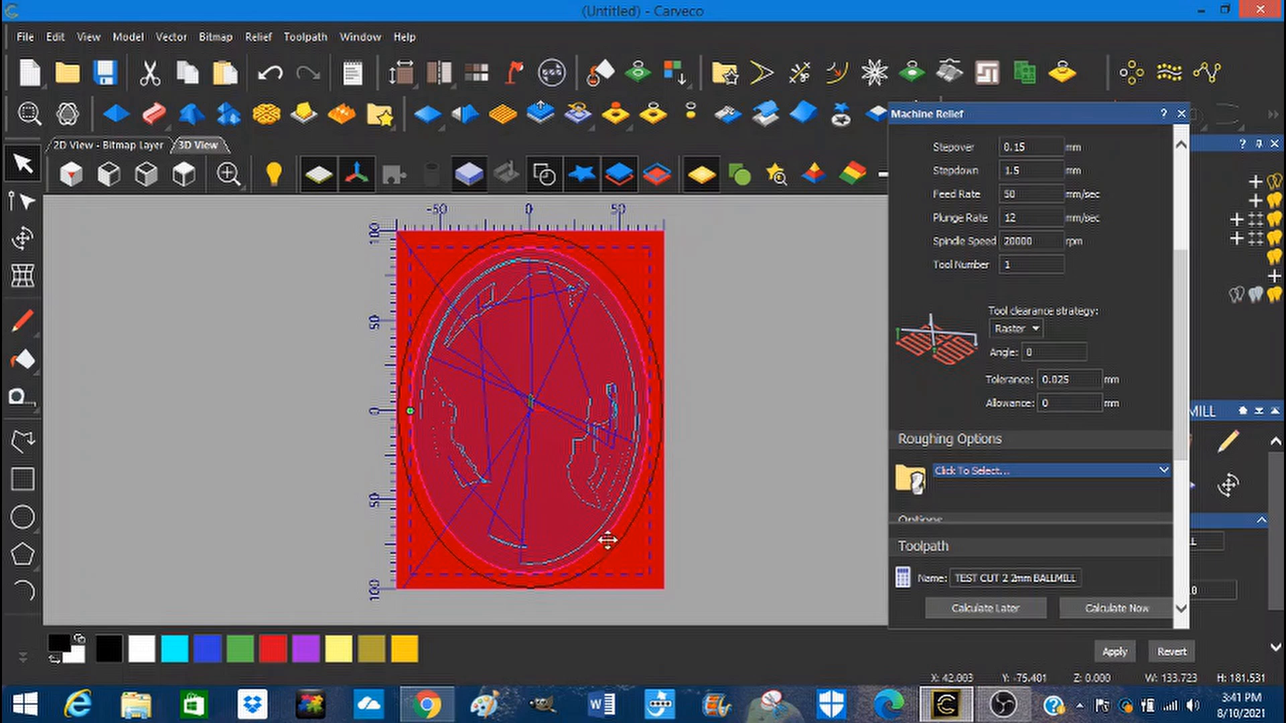
{"action": "left_click", "coordinate": [750, 330]}
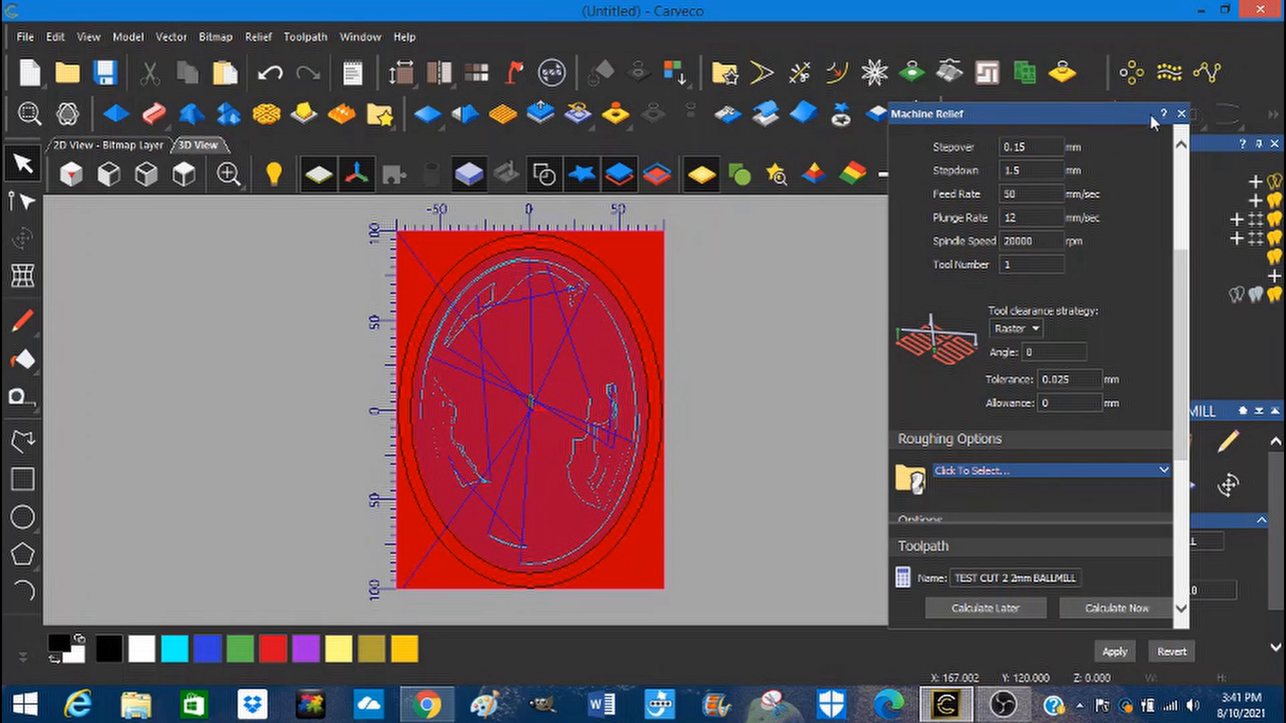
{"action": "left_click", "coordinate": [1182, 114]}
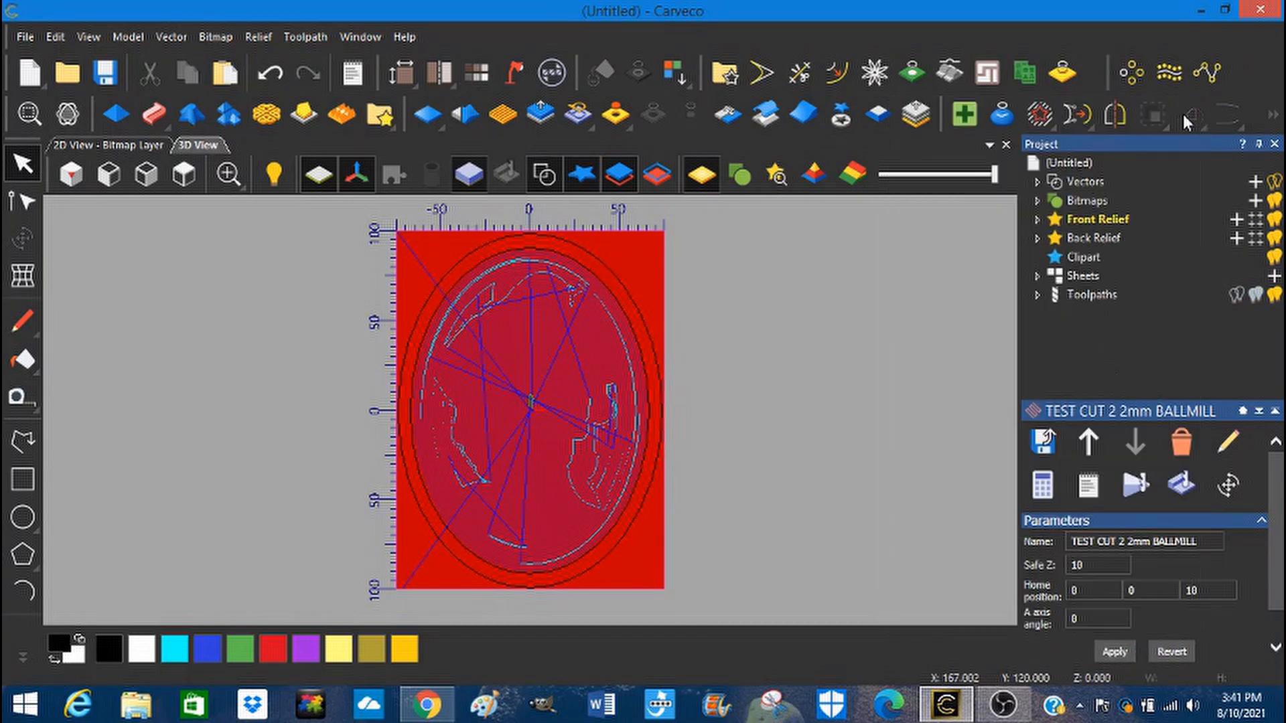
Step: Simulate the TEST CUT 2 2mm BALLMILL toolpath on the whole model at Fast resolution and inspect the carved relief up close
{"action": "left_click", "coordinate": [1137, 485]}
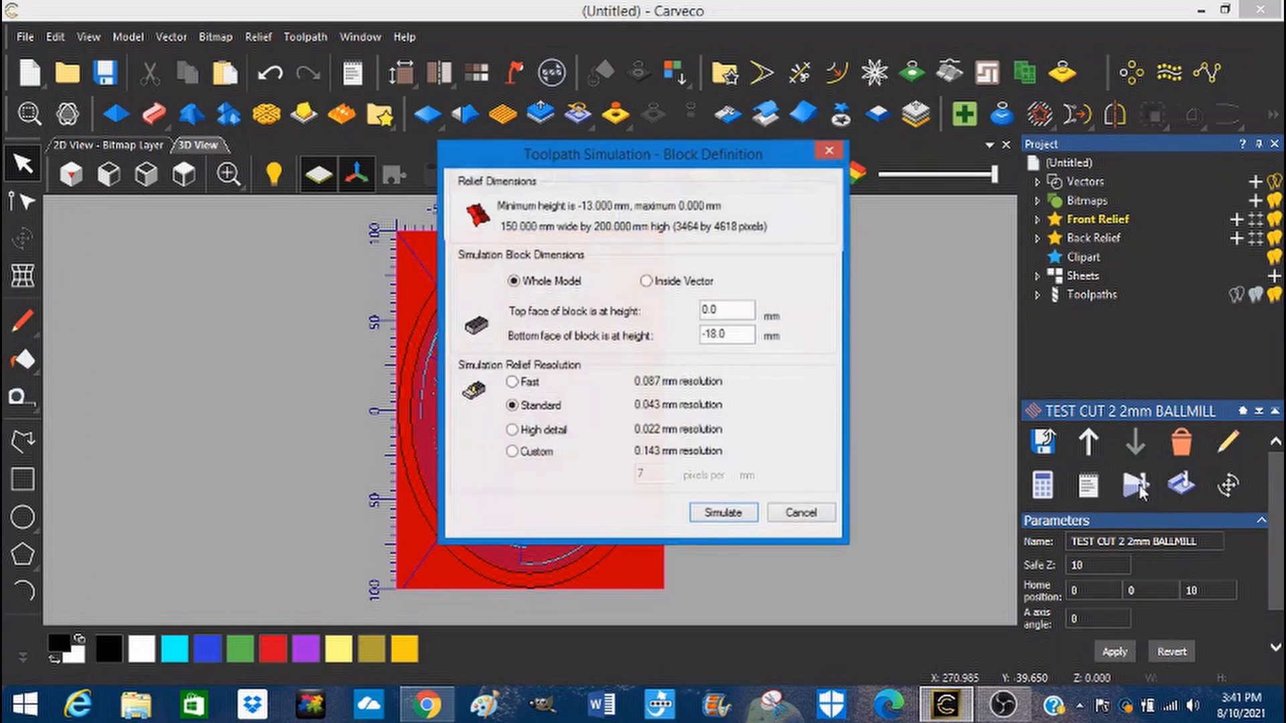
{"action": "left_click", "coordinate": [512, 383]}
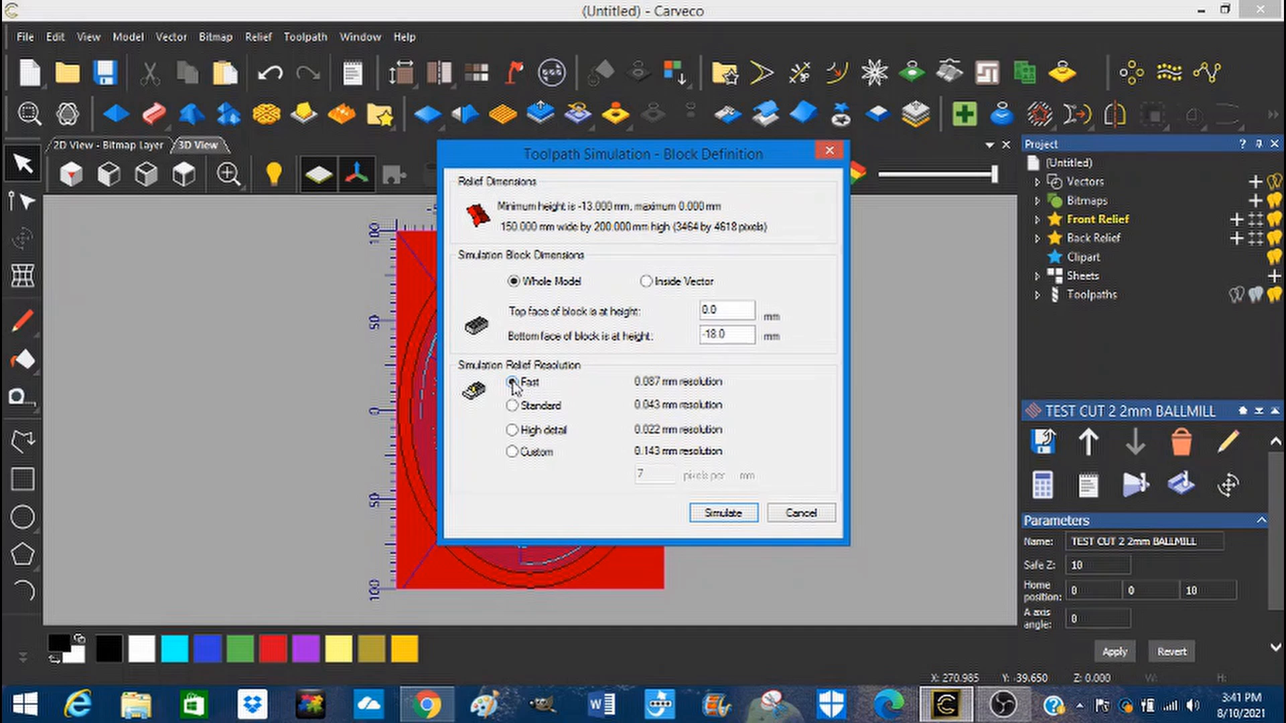
{"action": "left_click", "coordinate": [723, 513]}
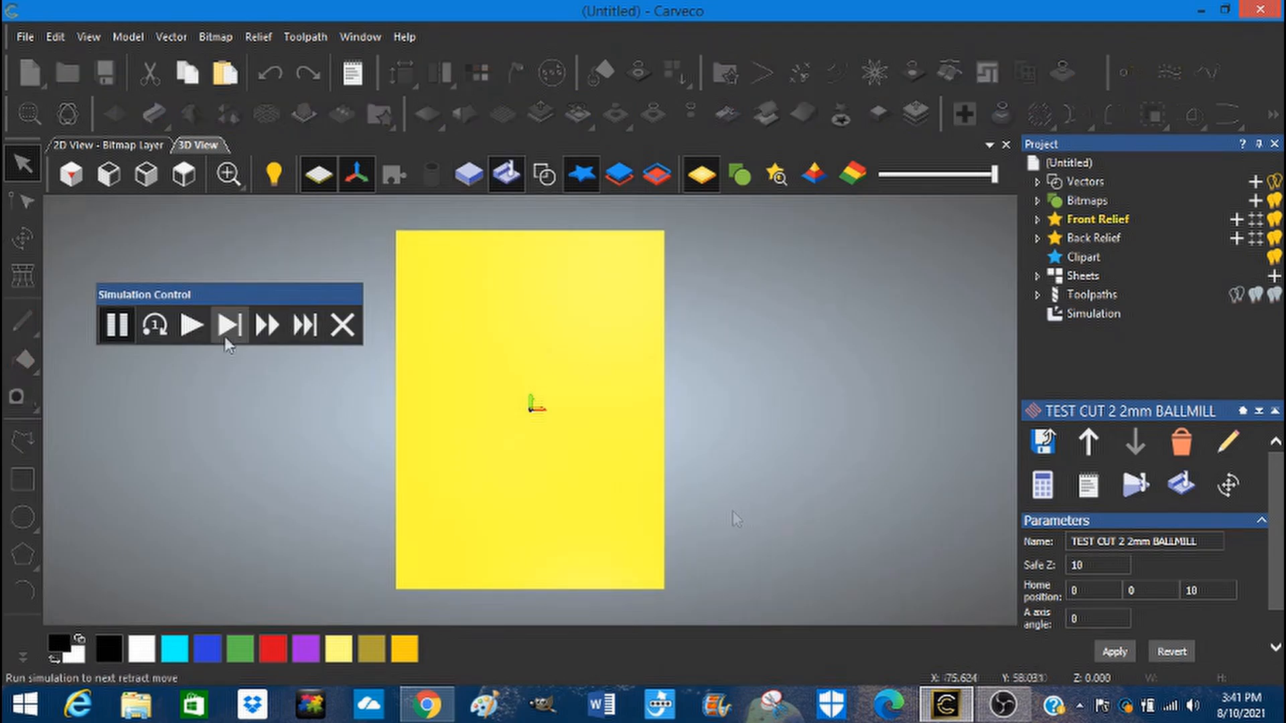
{"action": "left_click", "coordinate": [192, 328]}
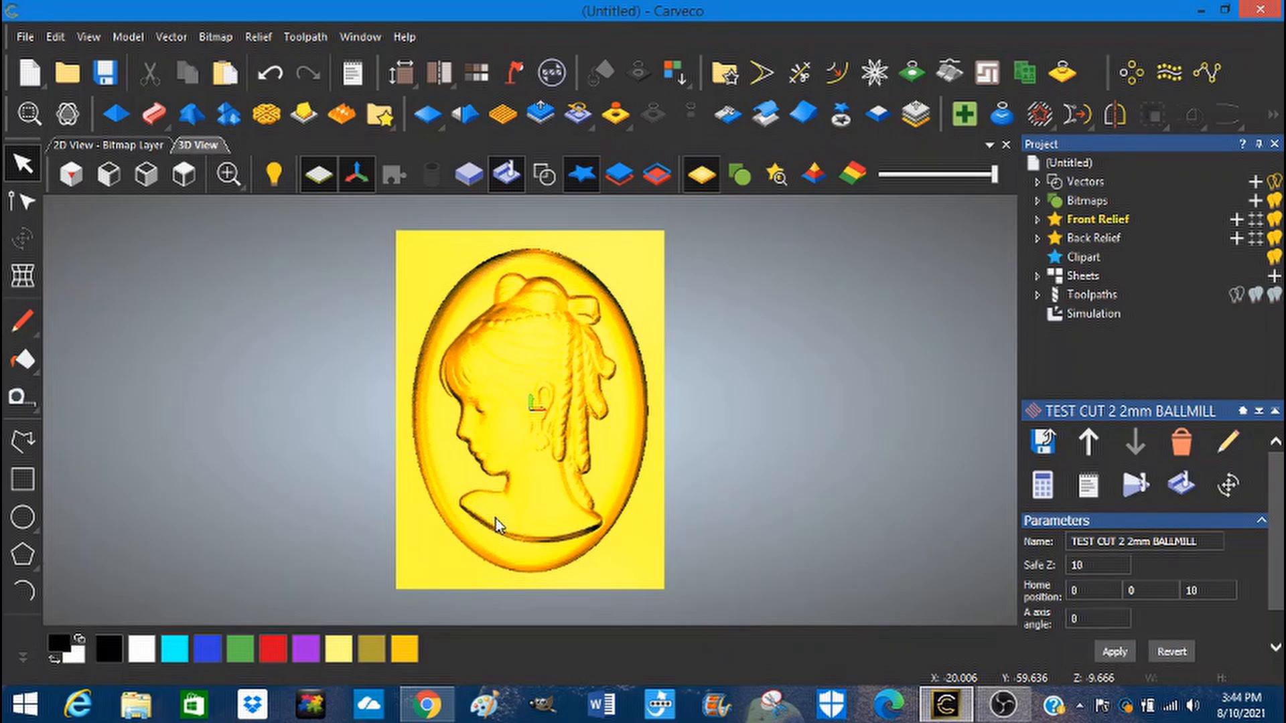
{"action": "left_click_drag", "start_coordinate": [496, 517], "coordinate": [546, 469]}
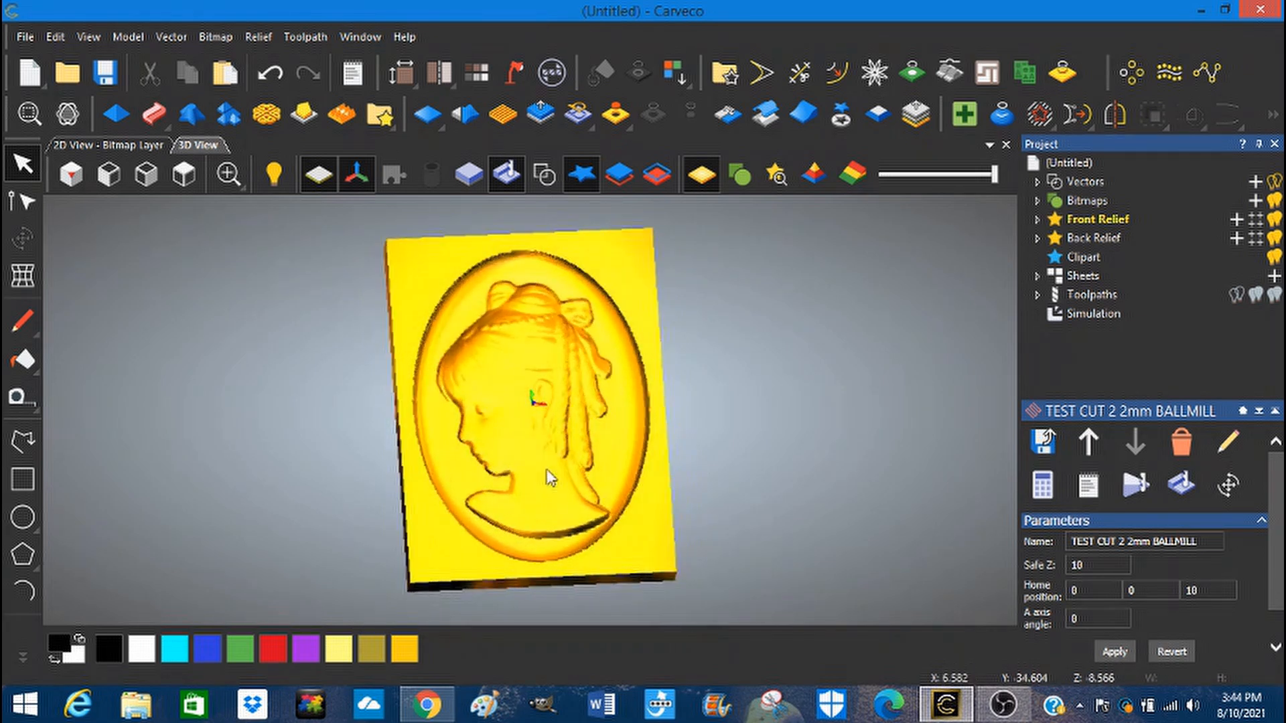
{"action": "scroll", "coordinate": [544, 464], "scroll_direction": "up", "scroll_amount": 3}
{"action": "left_click_drag", "start_coordinate": [544, 464], "coordinate": [575, 449]}
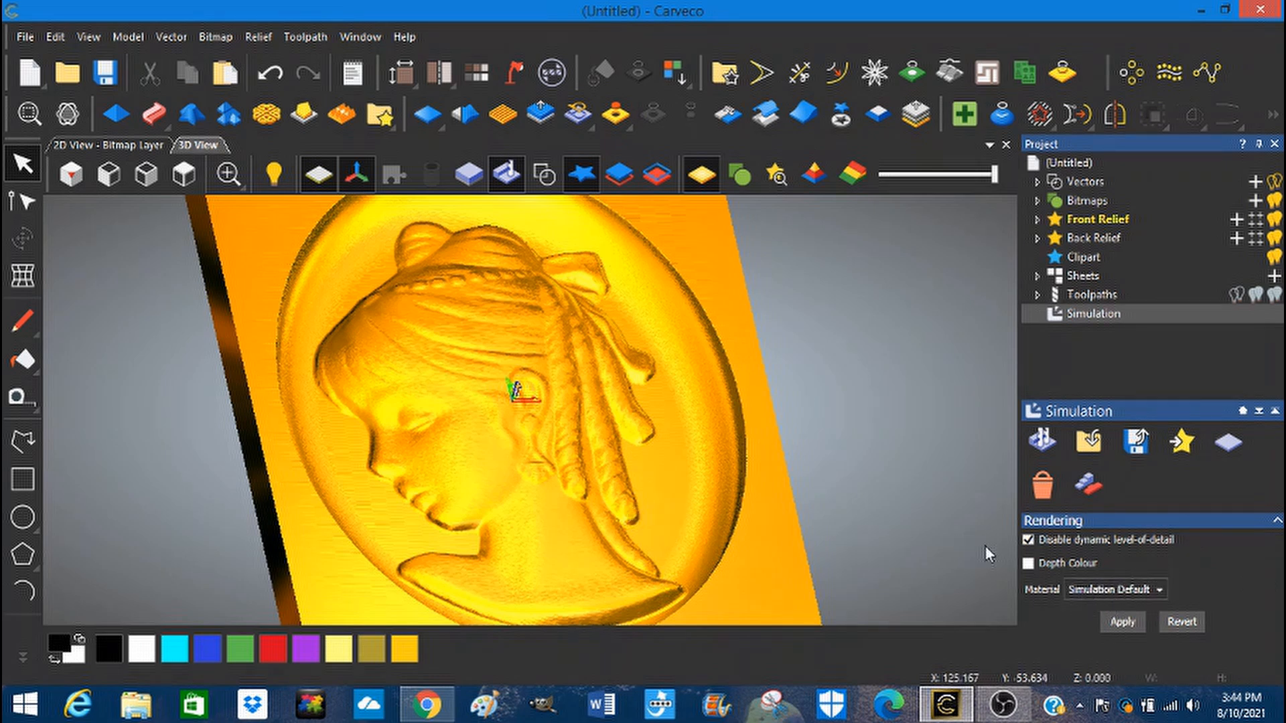
Step: Render the simulated cameo in the Teak (H) material
{"action": "left_click", "coordinate": [1159, 589]}
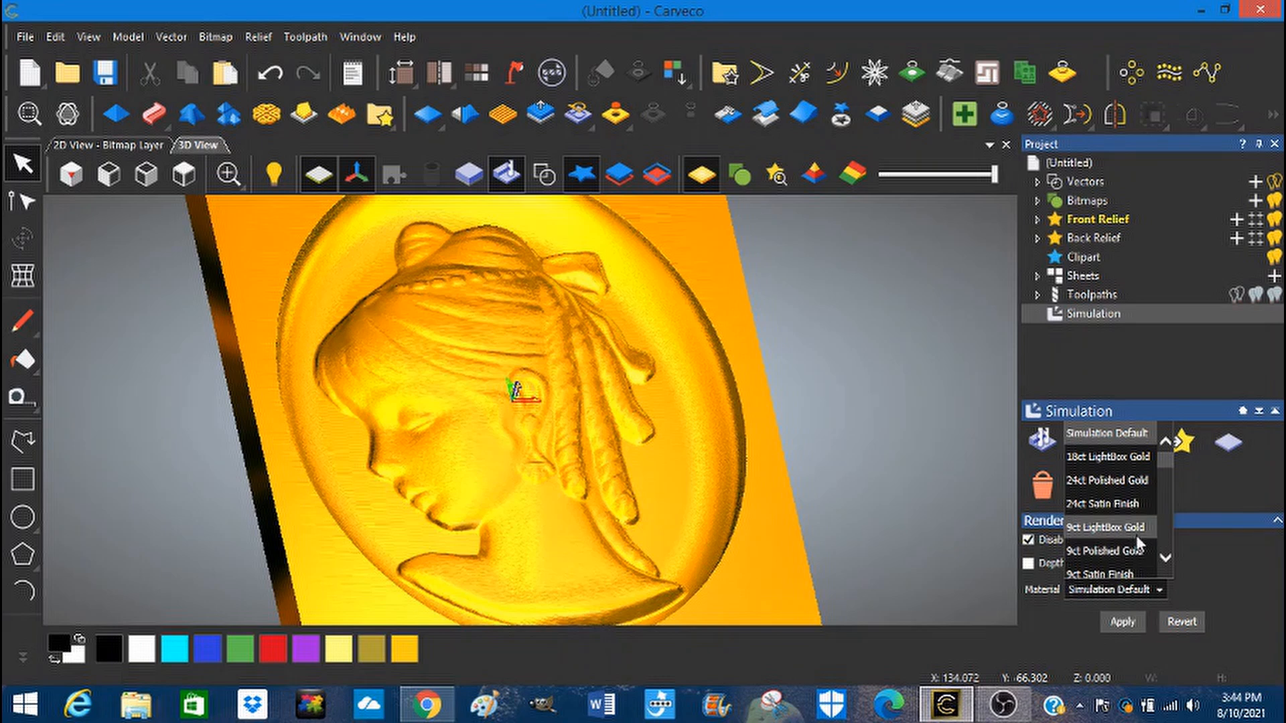
{"action": "scroll", "coordinate": [1135, 536], "scroll_direction": "down", "scroll_amount": 1}
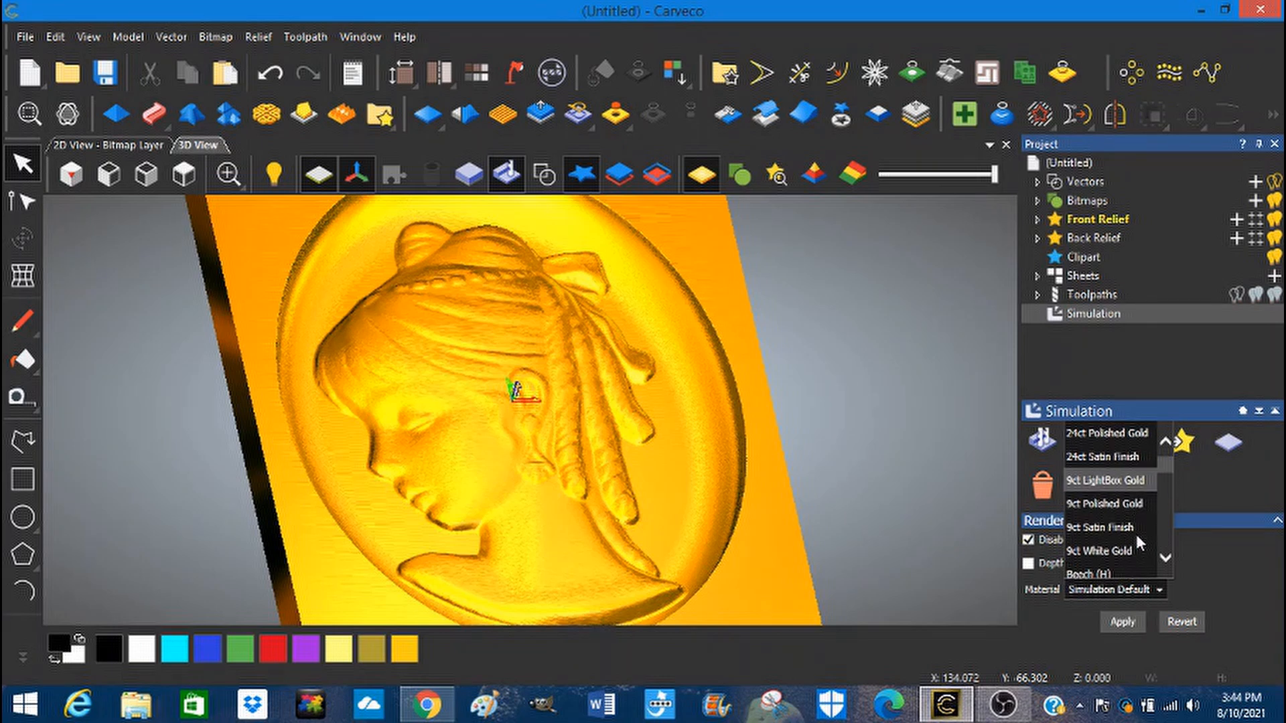
{"action": "scroll", "coordinate": [1134, 532], "scroll_direction": "down", "scroll_amount": 2}
{"action": "scroll", "coordinate": [1134, 544], "scroll_direction": "down", "scroll_amount": 1}
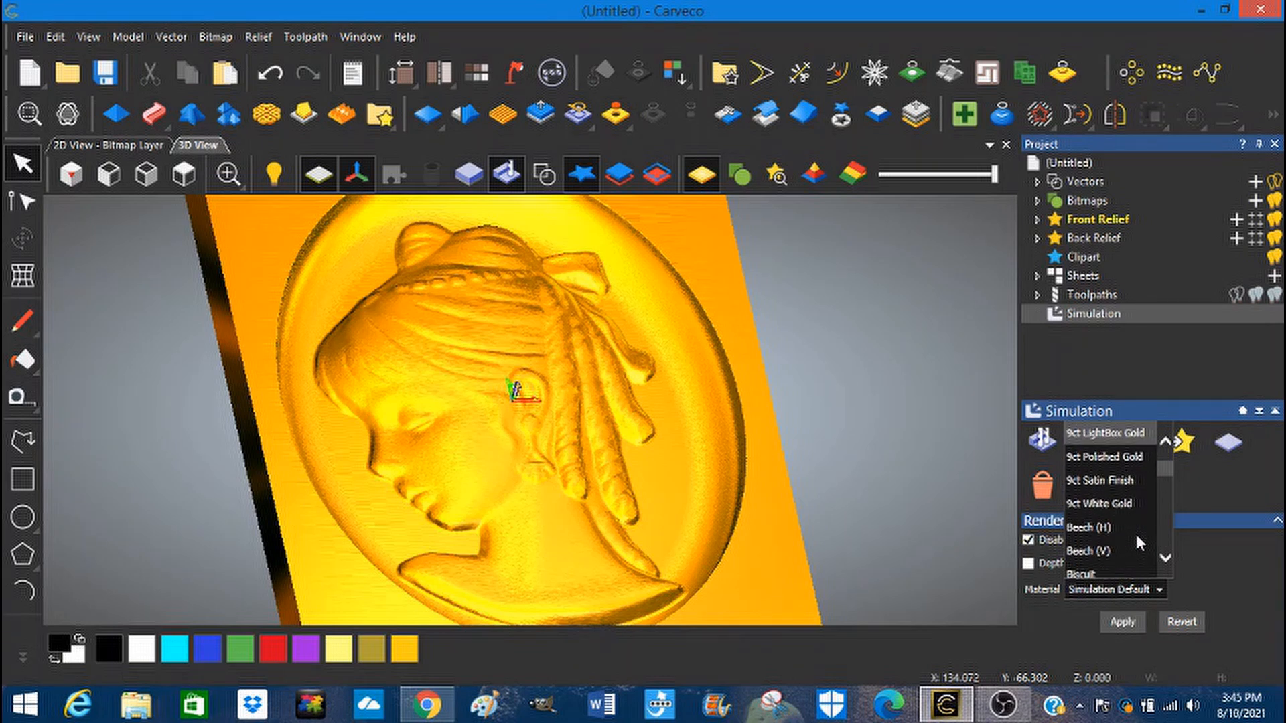
{"action": "scroll", "coordinate": [1137, 539], "scroll_direction": "down", "scroll_amount": 3}
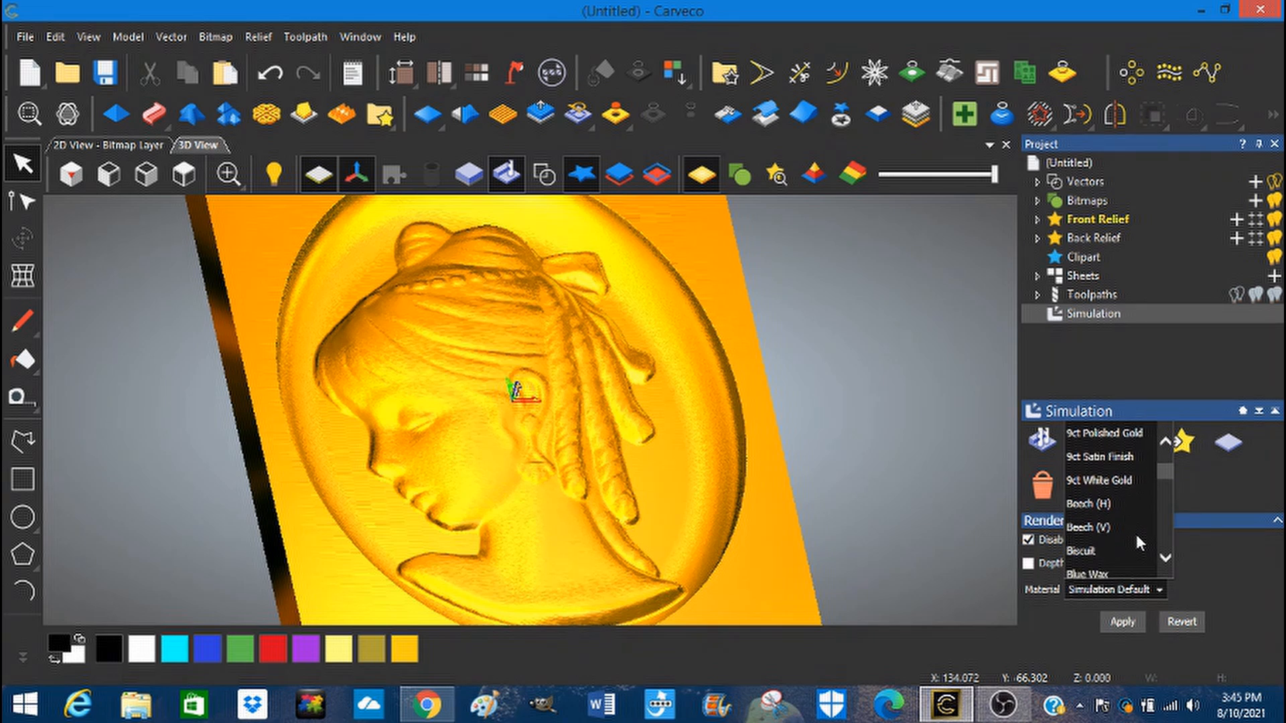
{"action": "scroll", "coordinate": [1135, 532], "scroll_direction": "down", "scroll_amount": 3}
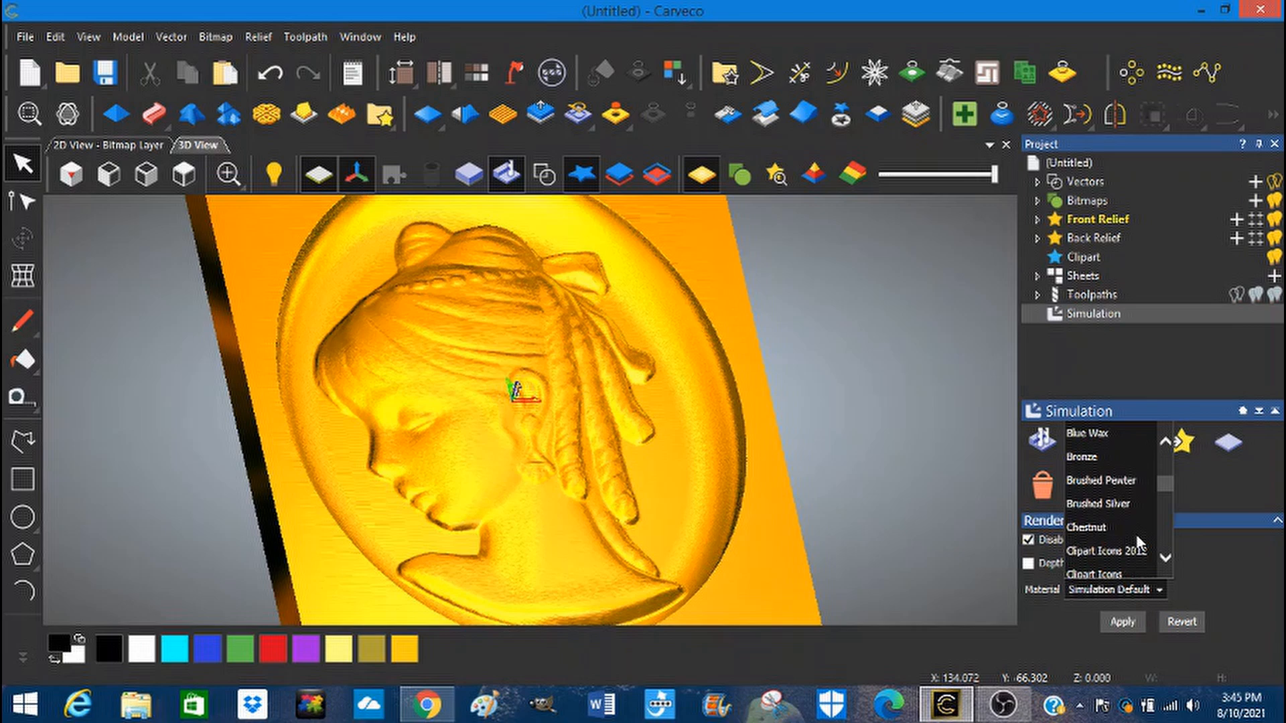
{"action": "scroll", "coordinate": [1136, 533], "scroll_direction": "down", "scroll_amount": 2}
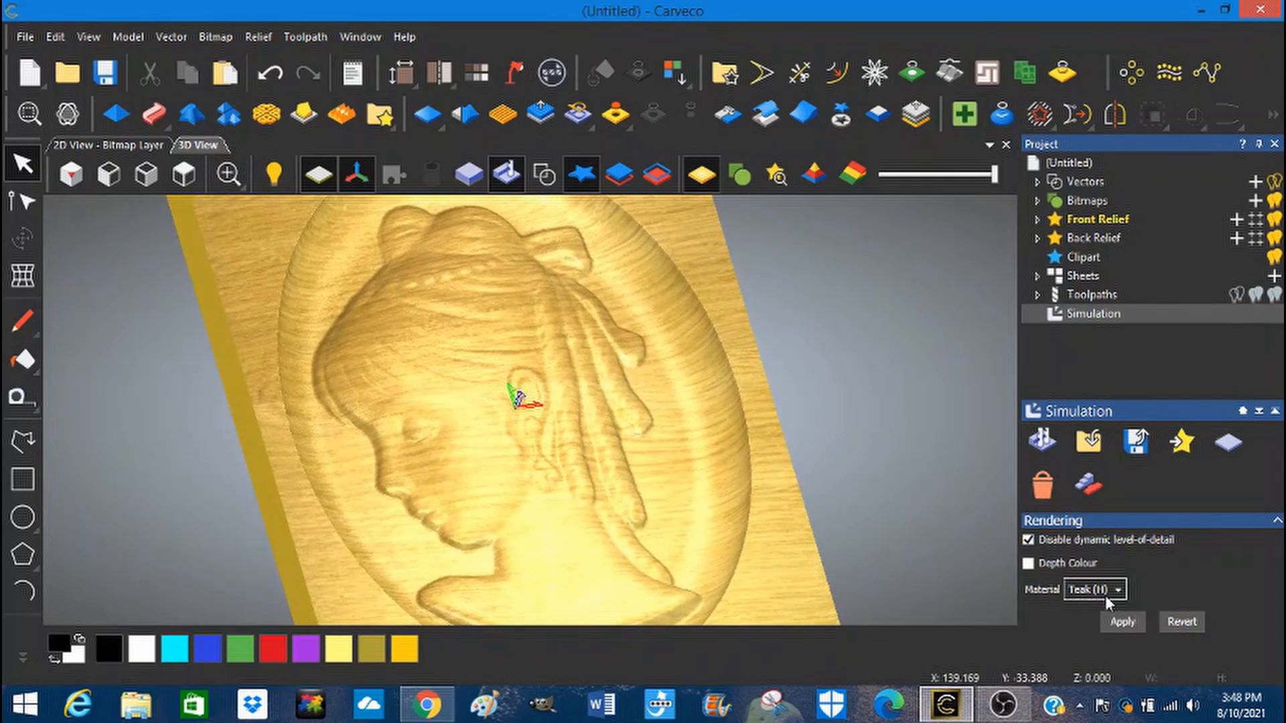
Step: Change the simulation's material to Polished Pewter, apply it and view the relief from another angle
{"action": "left_click", "coordinate": [1115, 588]}
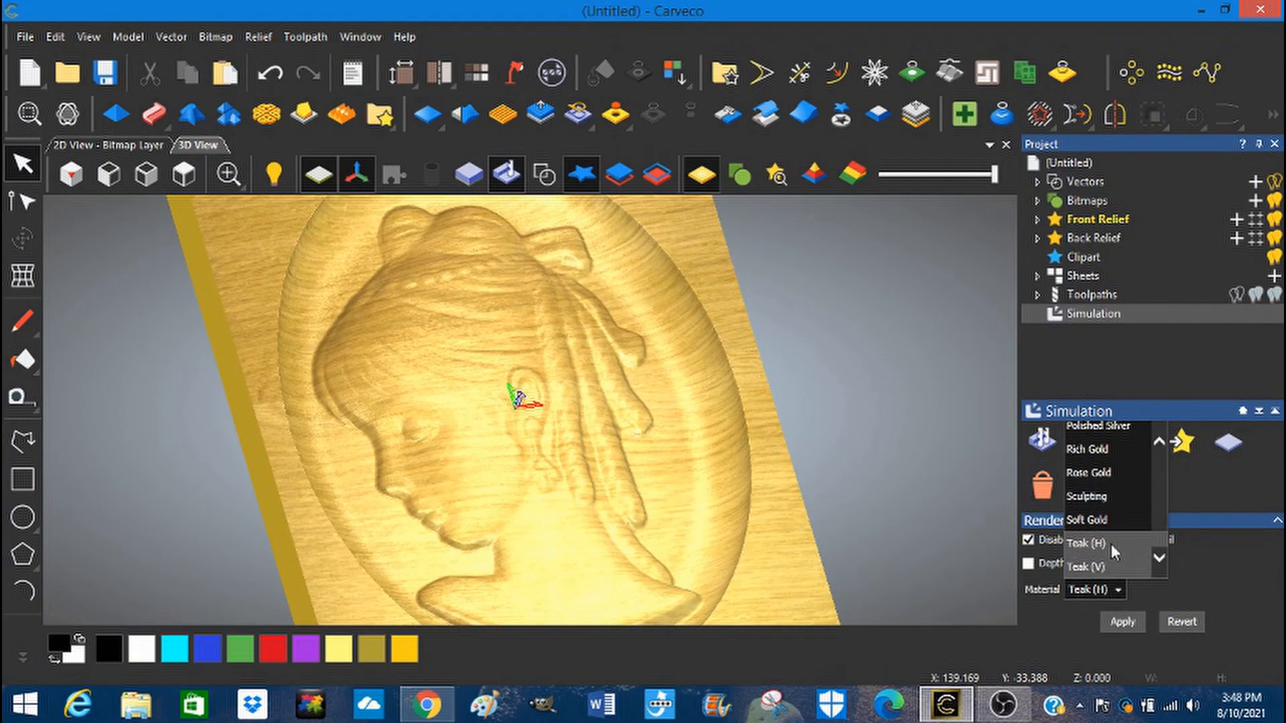
{"action": "scroll", "coordinate": [1110, 528], "scroll_direction": "up", "scroll_amount": 3}
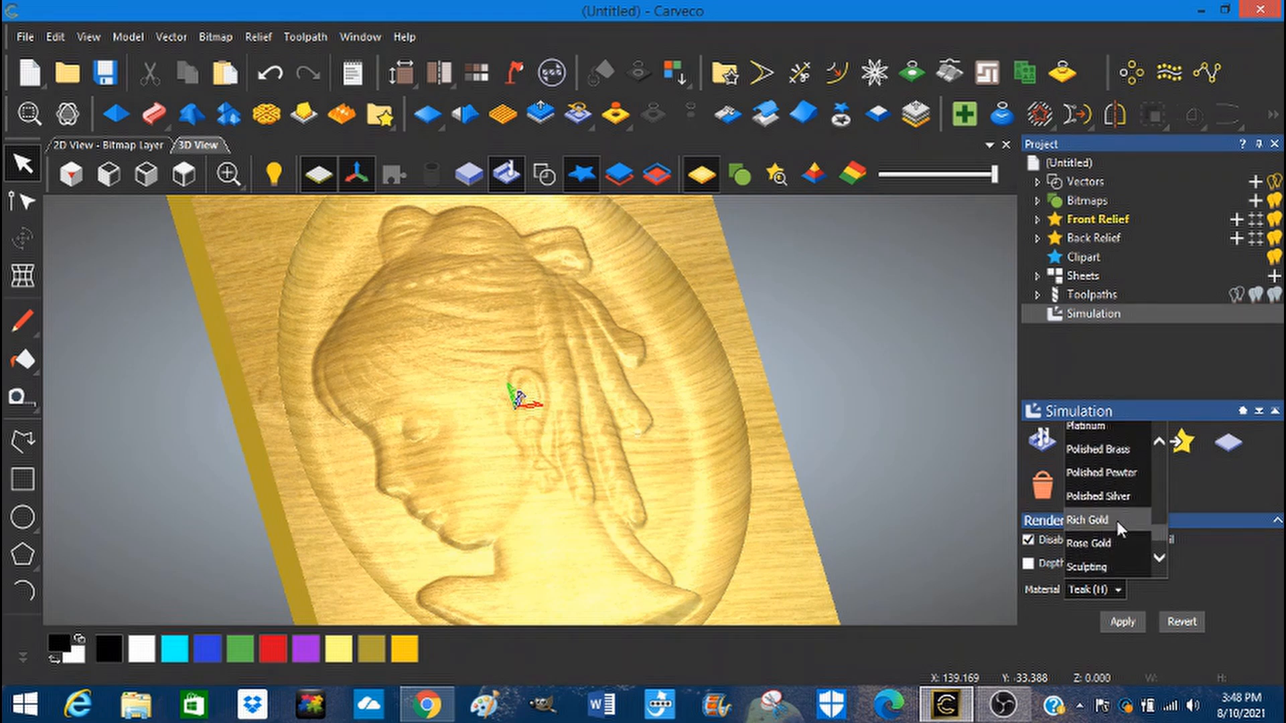
{"action": "scroll", "coordinate": [1115, 518], "scroll_direction": "up", "scroll_amount": 1}
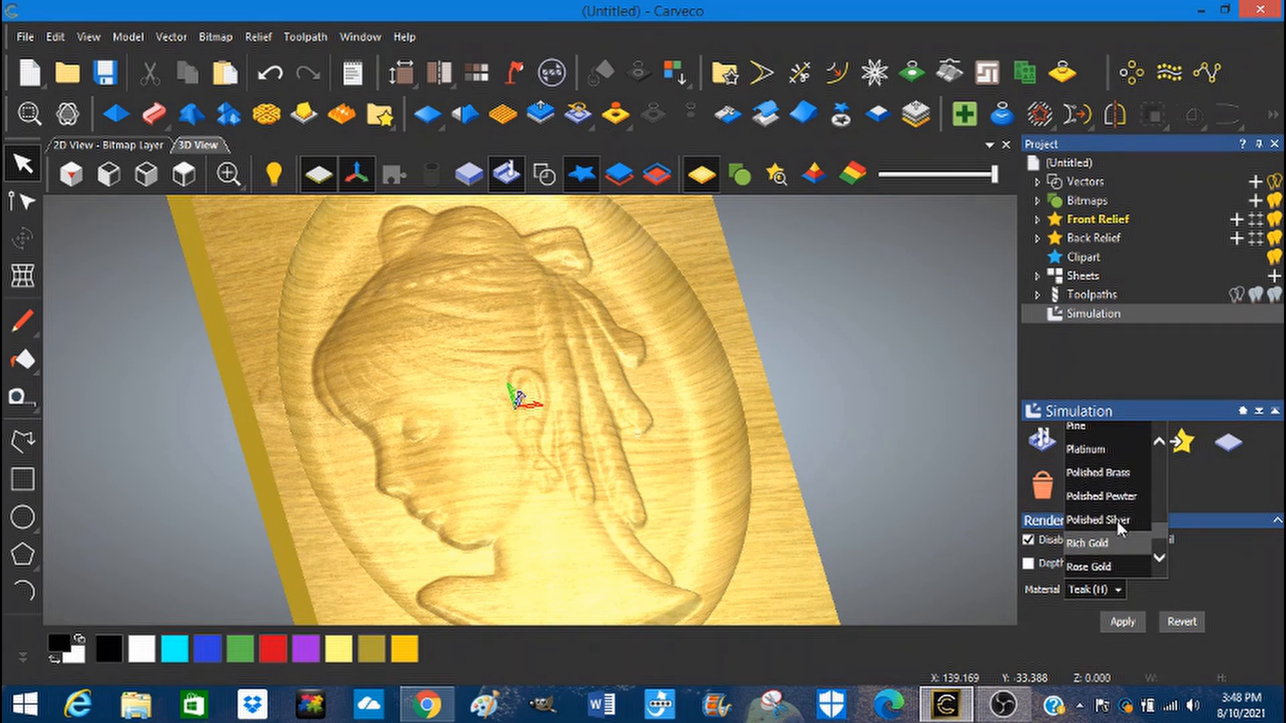
{"action": "left_click", "coordinate": [1110, 494]}
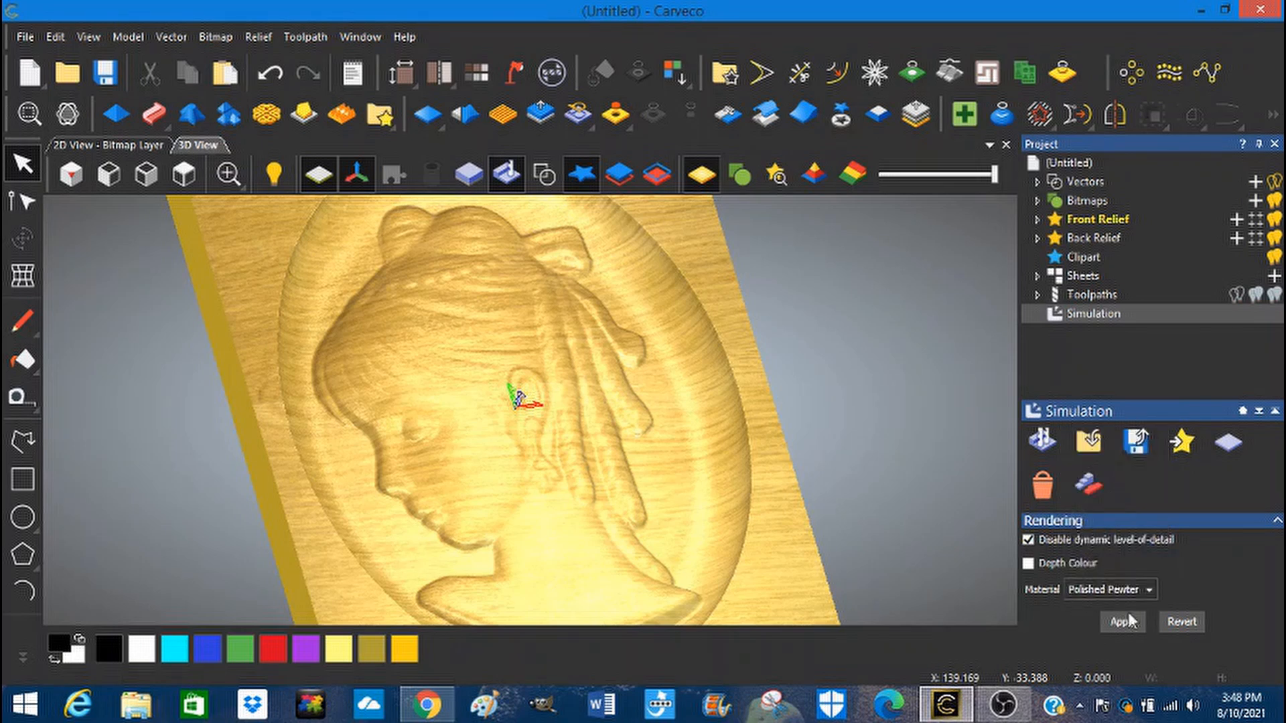
{"action": "left_click", "coordinate": [1122, 623]}
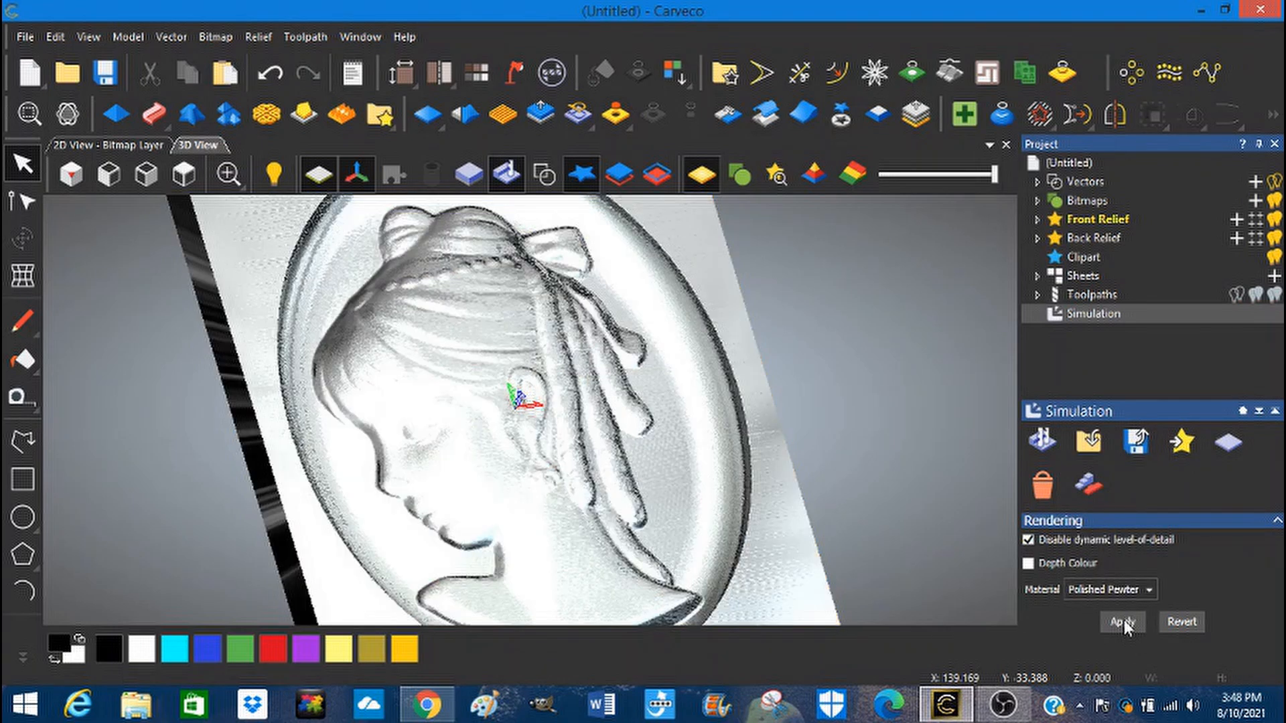
{"action": "left_click_drag", "start_coordinate": [669, 488], "coordinate": [630, 472]}
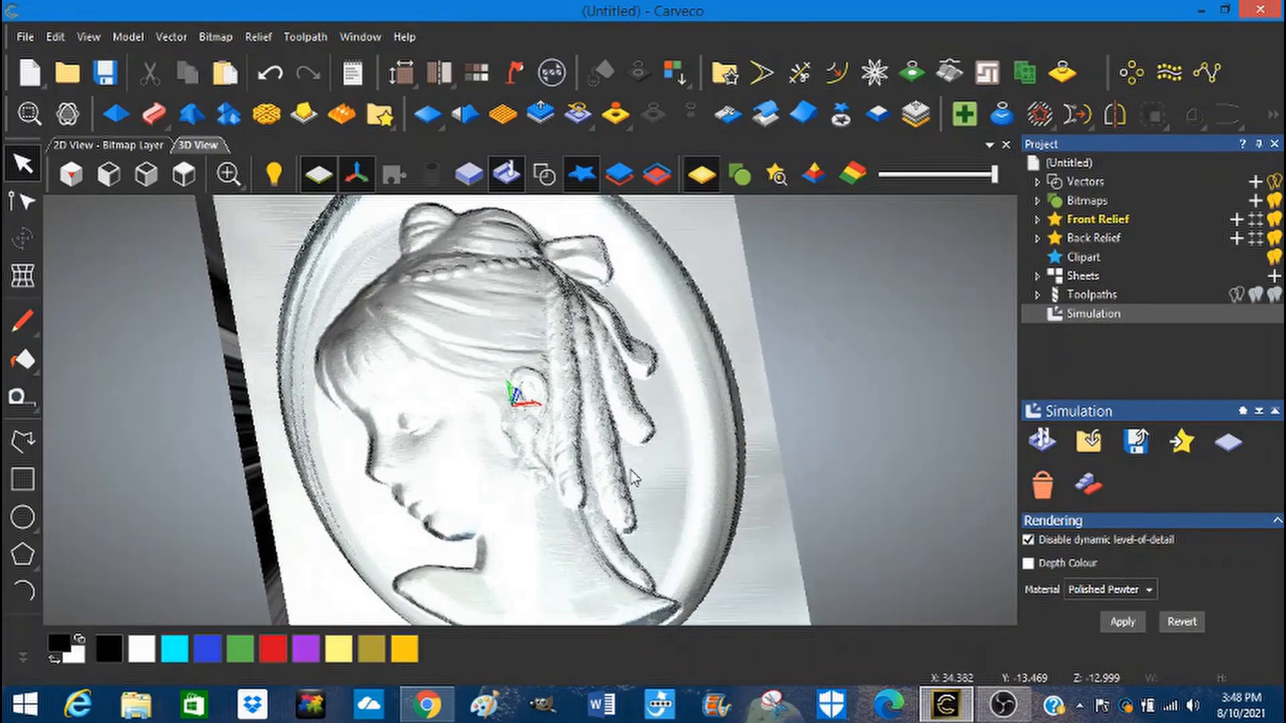
Step: Change the simulation's material to Bronze, apply it and inspect the carved relief from several angles
{"action": "left_click", "coordinate": [1151, 591]}
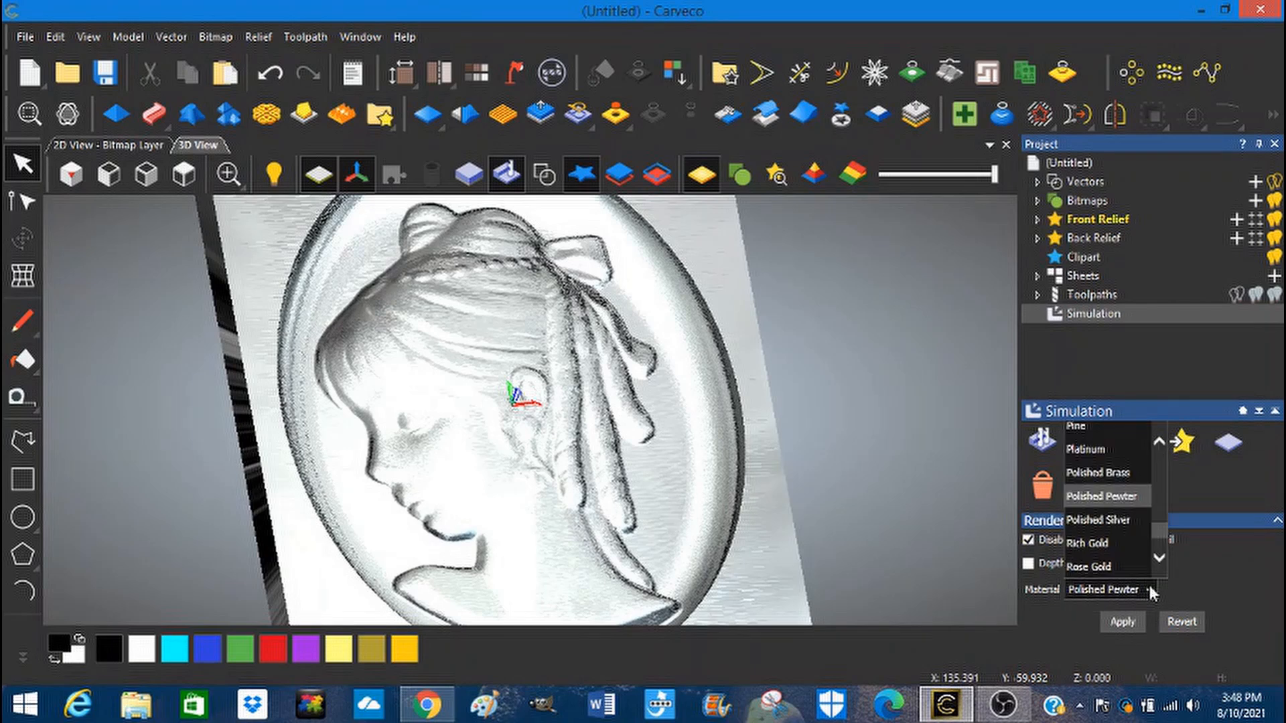
{"action": "scroll", "coordinate": [1107, 528], "scroll_direction": "up", "scroll_amount": 3}
{"action": "scroll", "coordinate": [1108, 528], "scroll_direction": "up", "scroll_amount": 4}
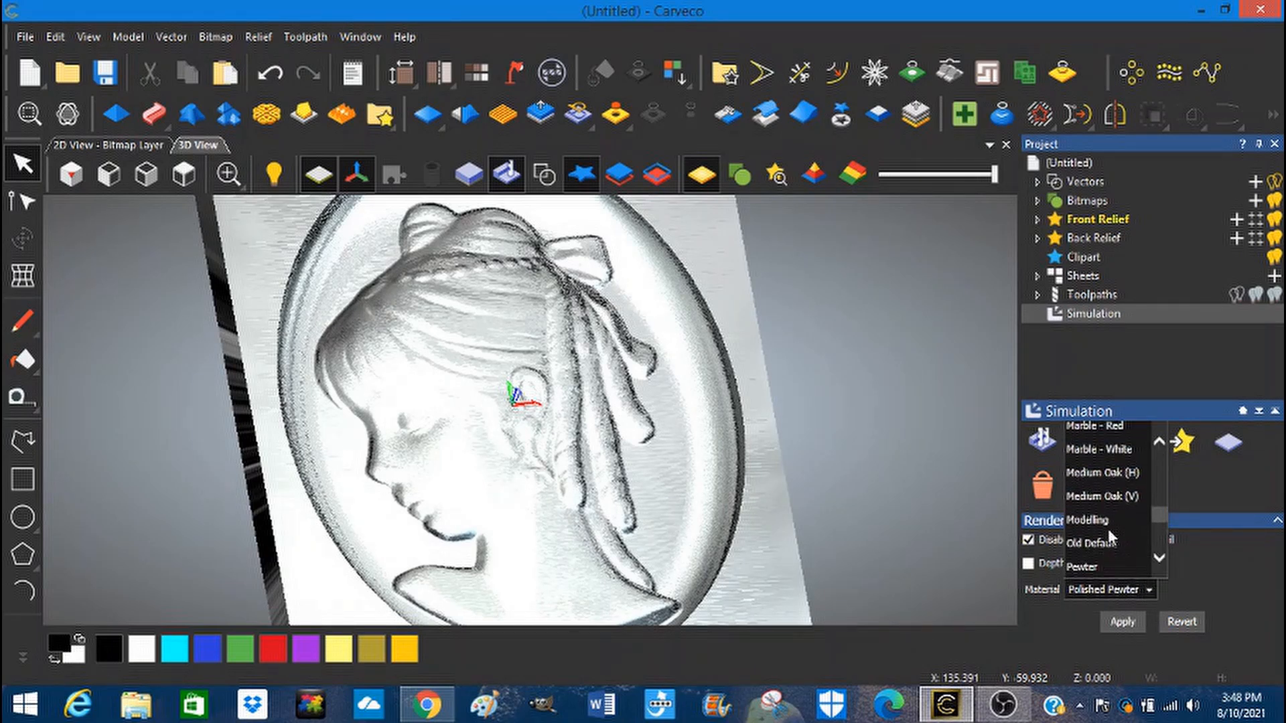
{"action": "scroll", "coordinate": [1109, 535], "scroll_direction": "up", "scroll_amount": 4}
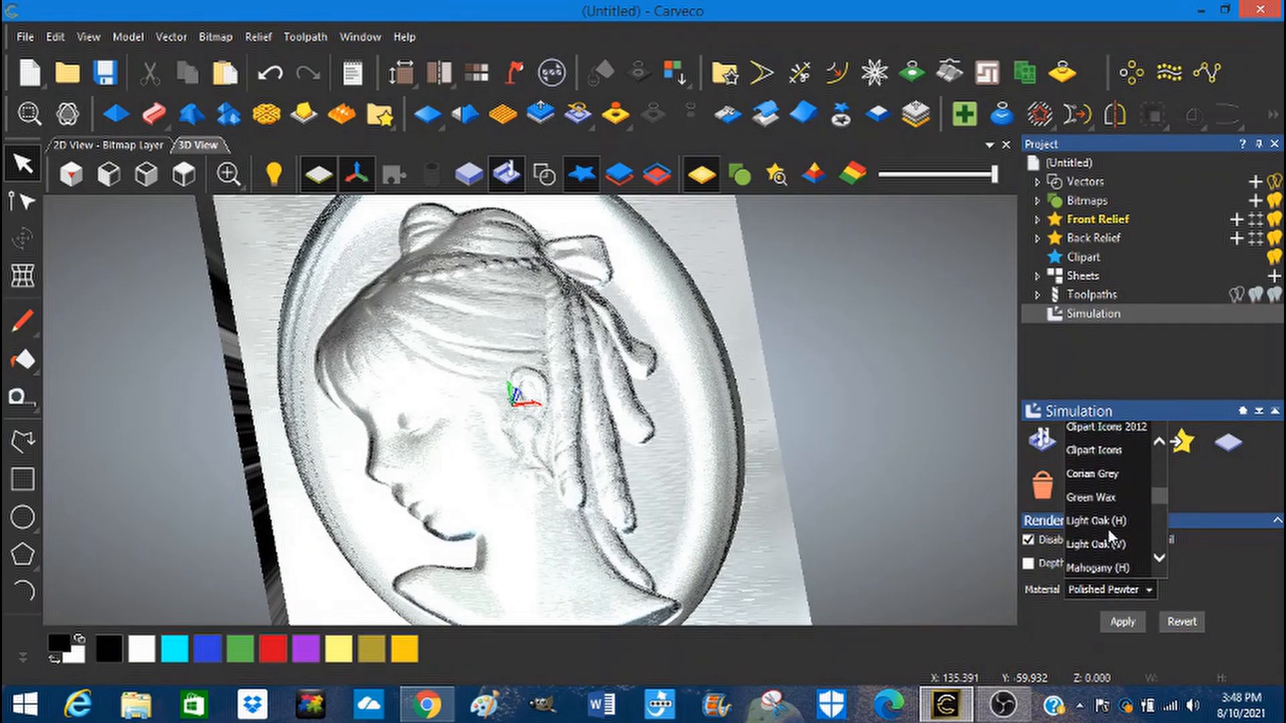
{"action": "scroll", "coordinate": [1108, 536], "scroll_direction": "up", "scroll_amount": 6}
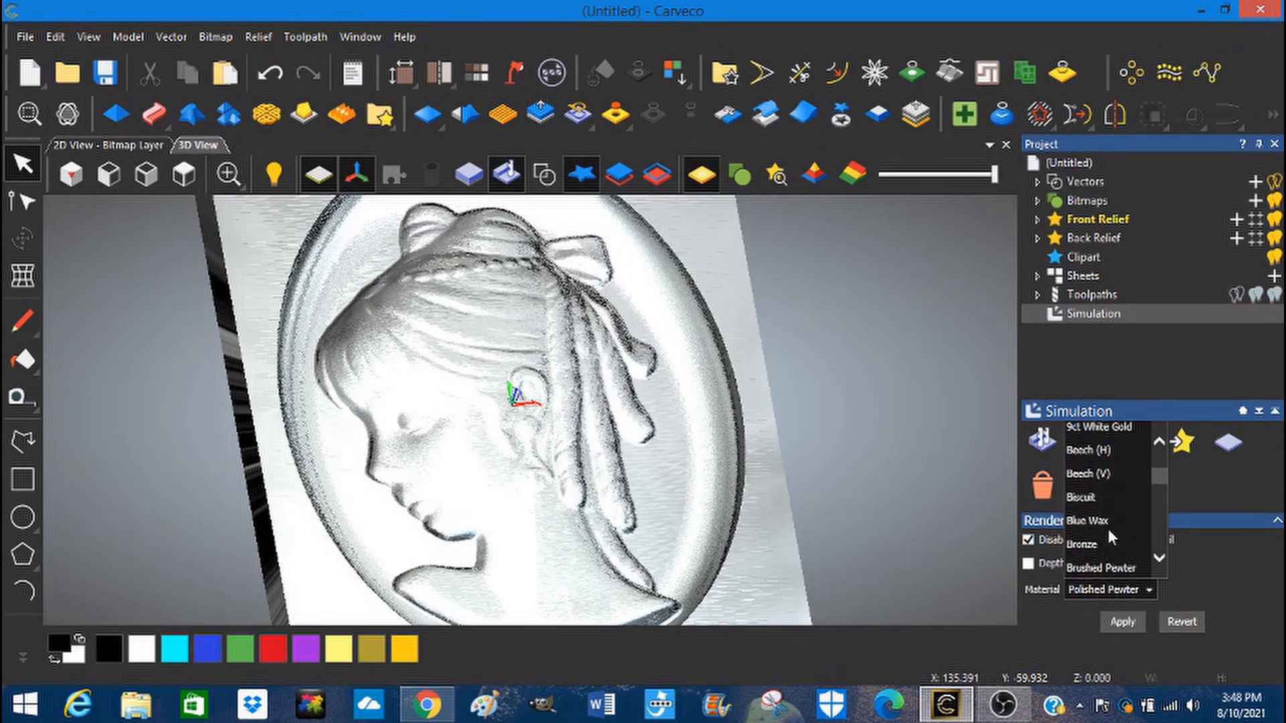
{"action": "scroll", "coordinate": [1109, 535], "scroll_direction": "up", "scroll_amount": 3}
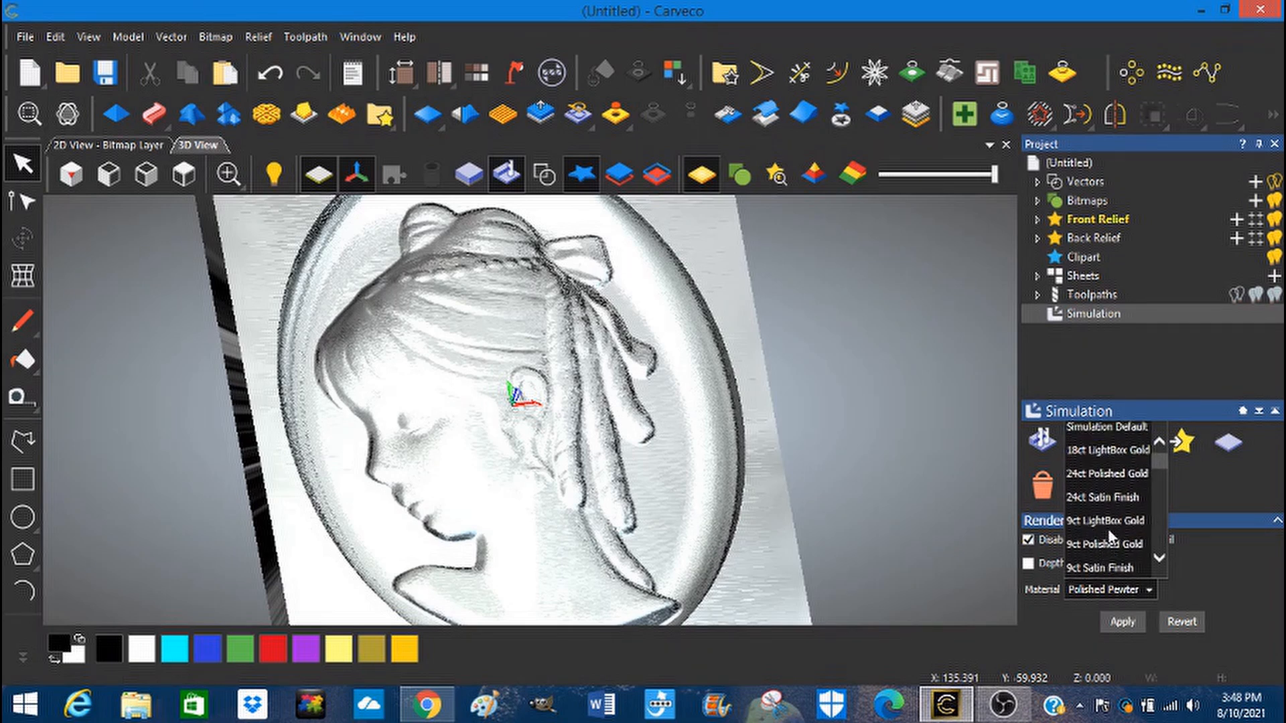
{"action": "scroll", "coordinate": [1109, 536], "scroll_direction": "down", "scroll_amount": 5}
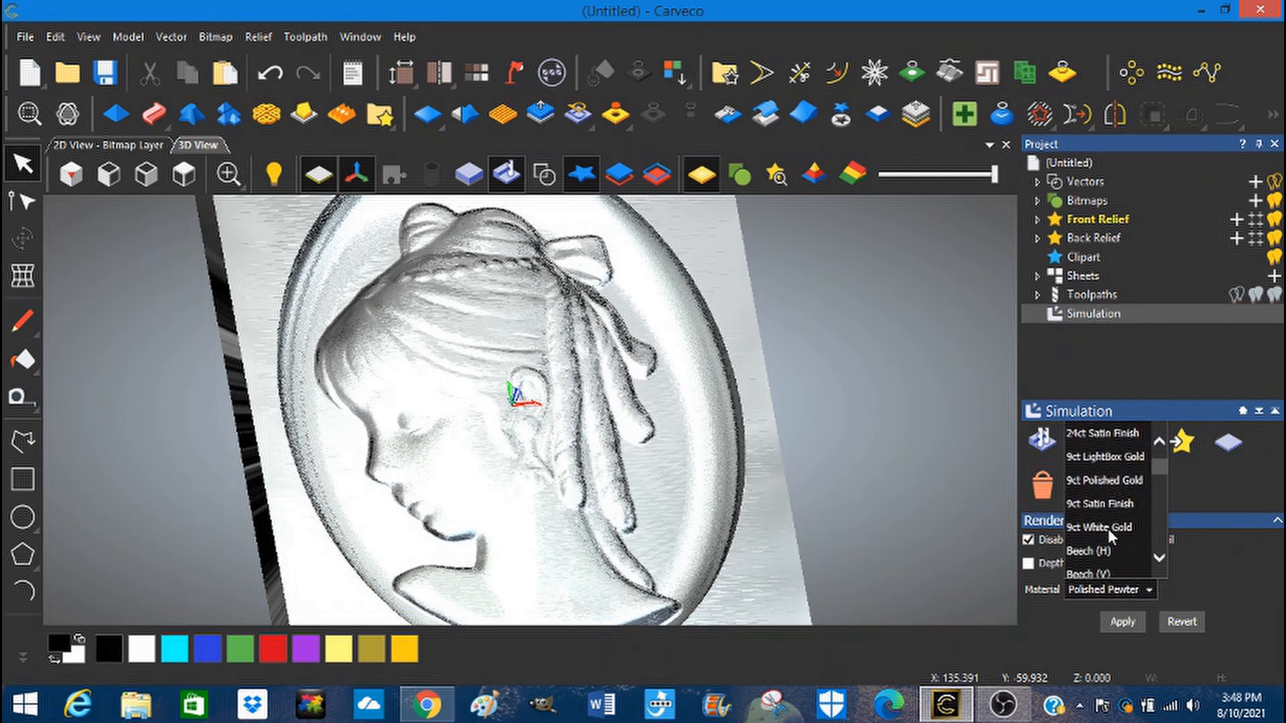
{"action": "scroll", "coordinate": [1107, 529], "scroll_direction": "down", "scroll_amount": 2}
{"action": "scroll", "coordinate": [1108, 528], "scroll_direction": "down", "scroll_amount": 1}
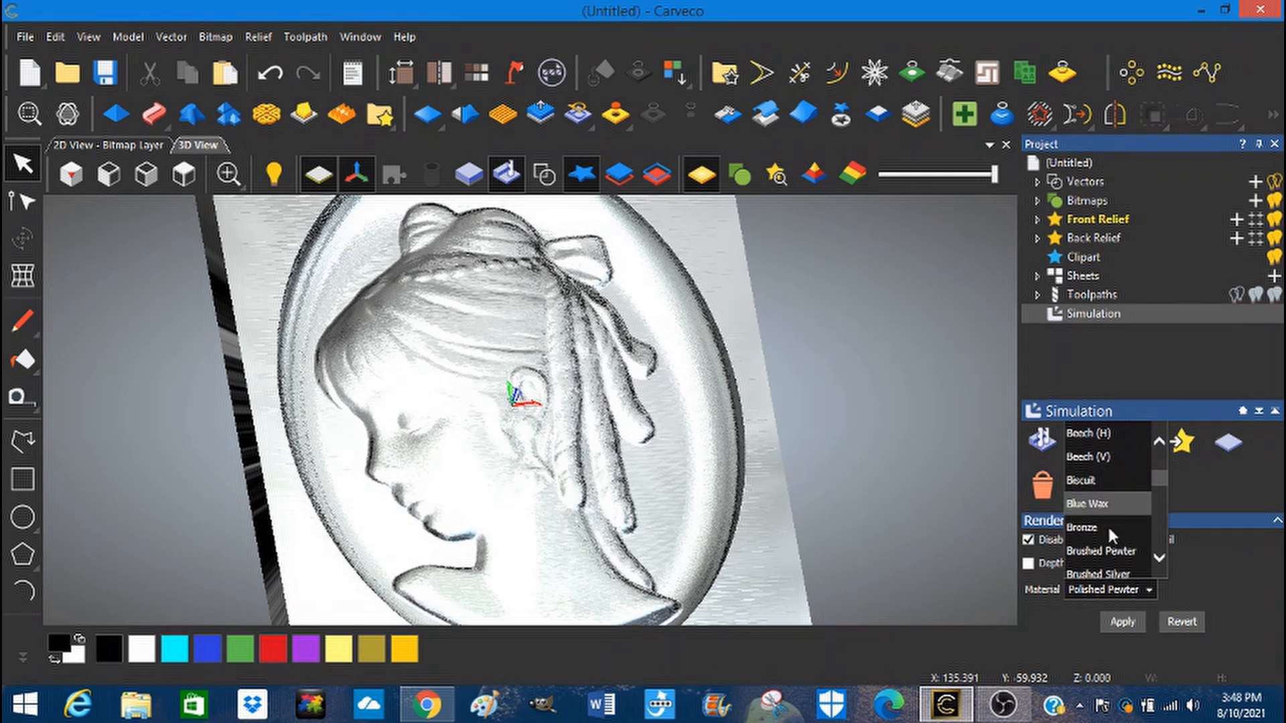
{"action": "left_click", "coordinate": [1095, 529]}
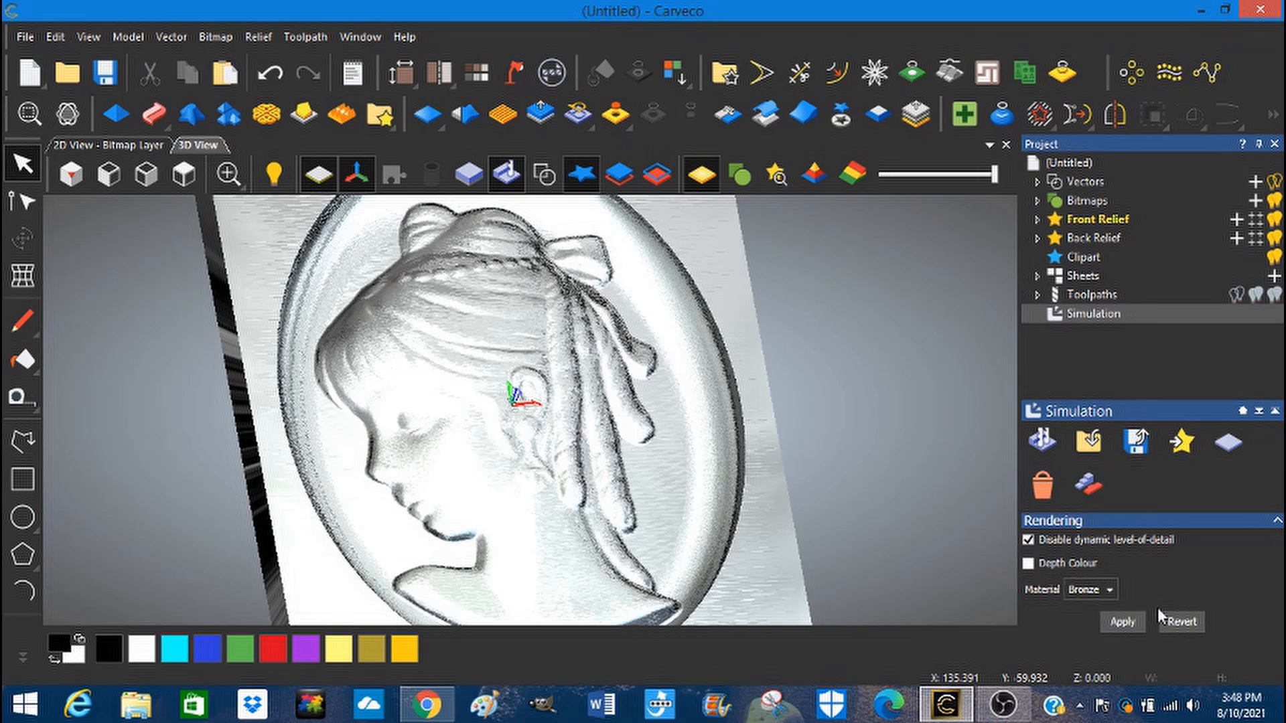
{"action": "left_click", "coordinate": [1123, 622]}
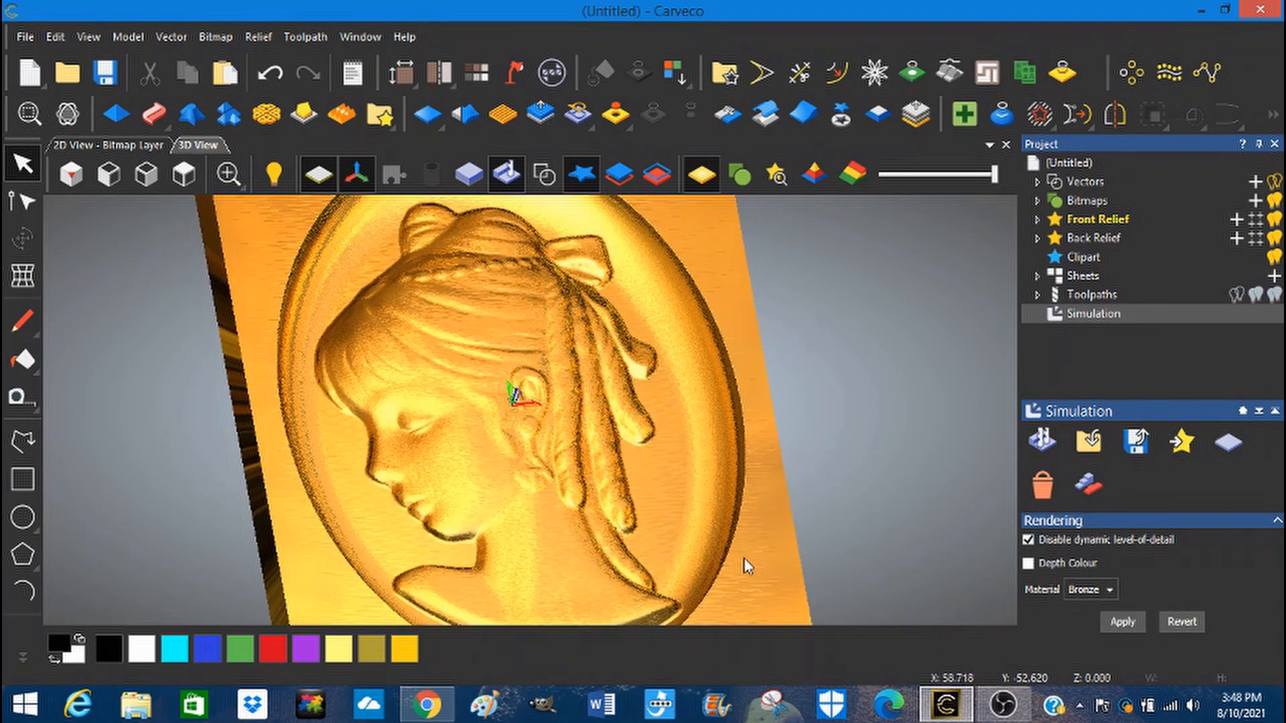
{"action": "left_click_drag", "start_coordinate": [737, 540], "coordinate": [681, 514]}
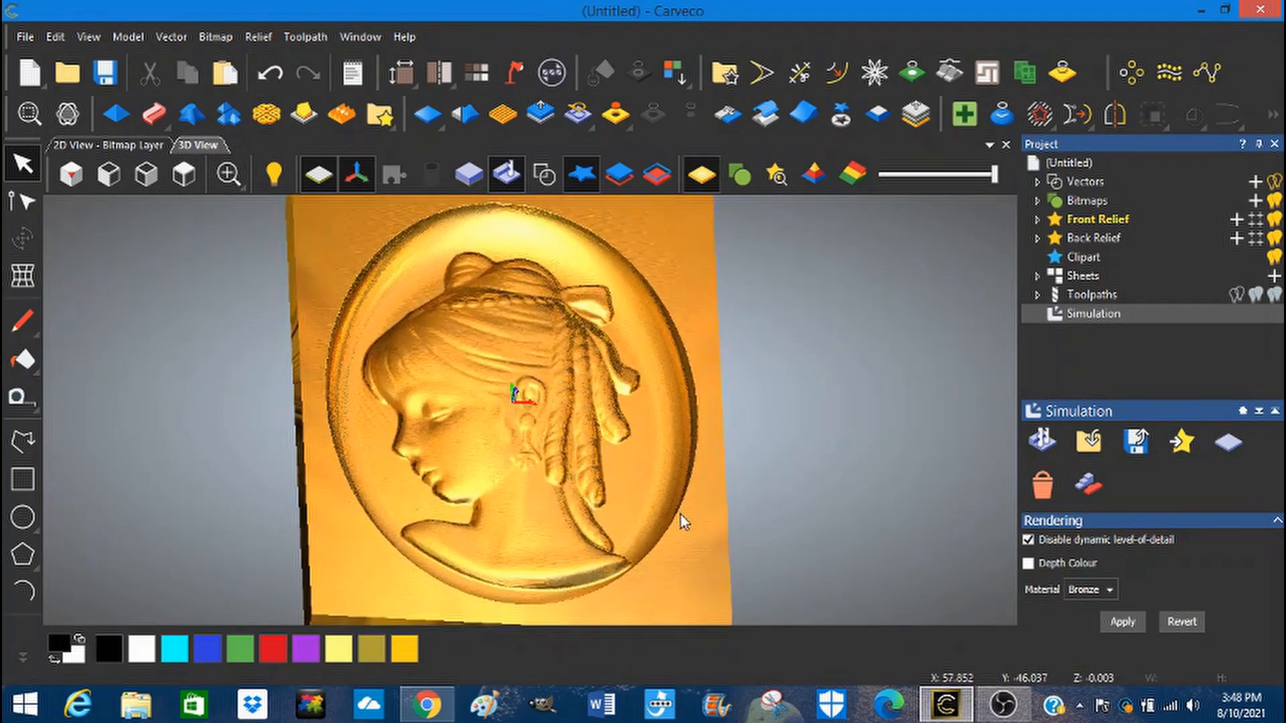
{"action": "scroll", "coordinate": [681, 513], "scroll_direction": "up", "scroll_amount": 3}
{"action": "scroll", "coordinate": [681, 513], "scroll_direction": "down", "scroll_amount": 1}
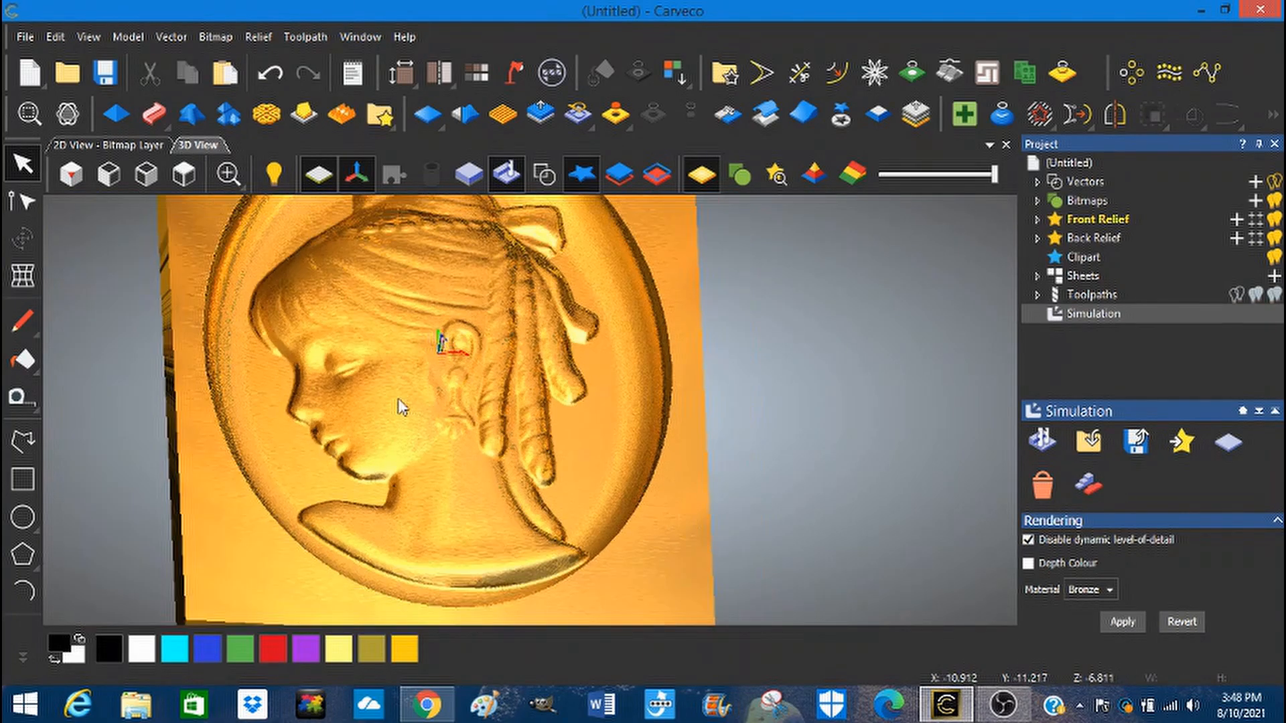
{"action": "middle_click_drag", "start_coordinate": [411, 405], "coordinate": [477, 440]}
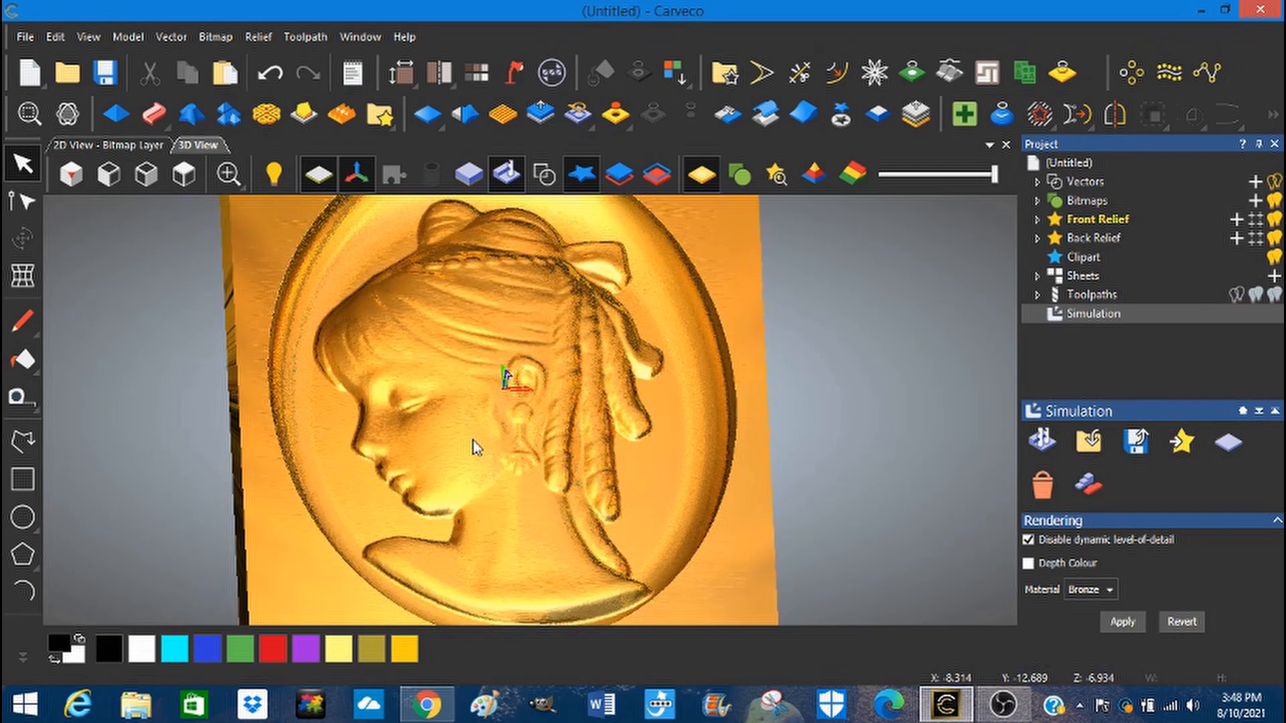
{"action": "left_click_drag", "start_coordinate": [536, 543], "coordinate": [643, 499]}
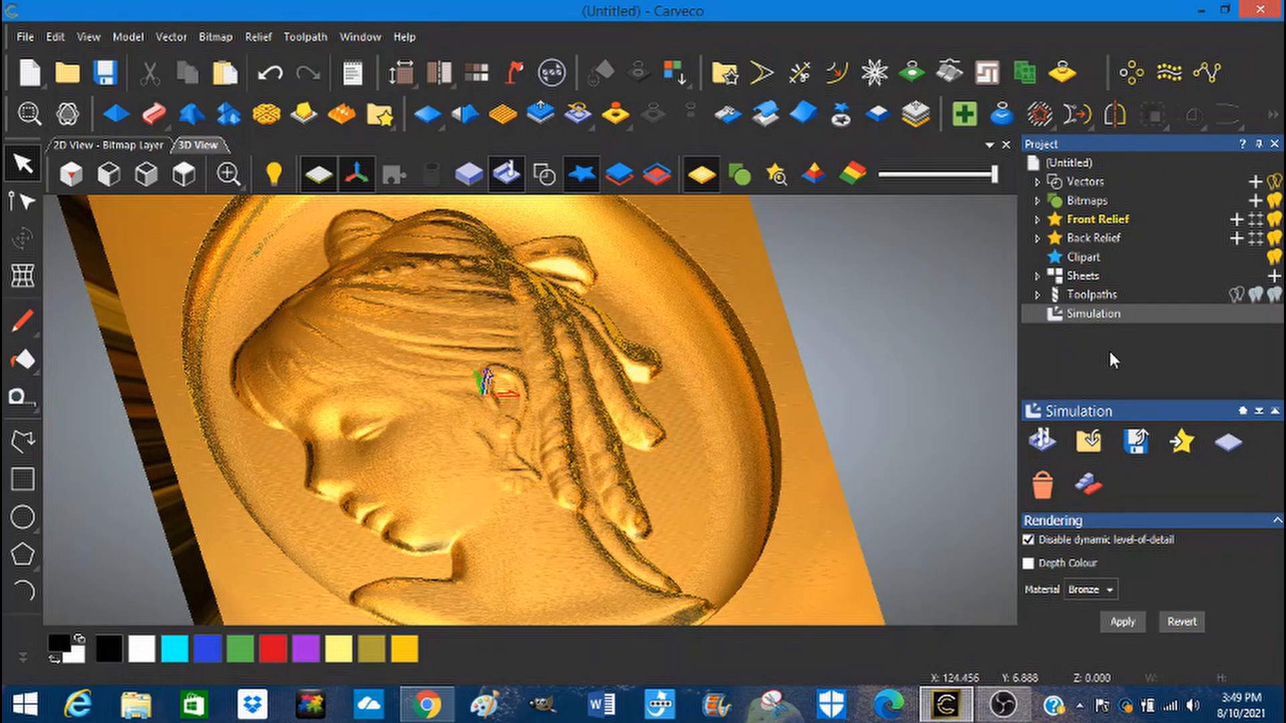
Step: Start saving the toolpaths and look through the available machine file formats, keeping G-Code (mm) (*.tap)
{"action": "left_click", "coordinate": [1099, 293]}
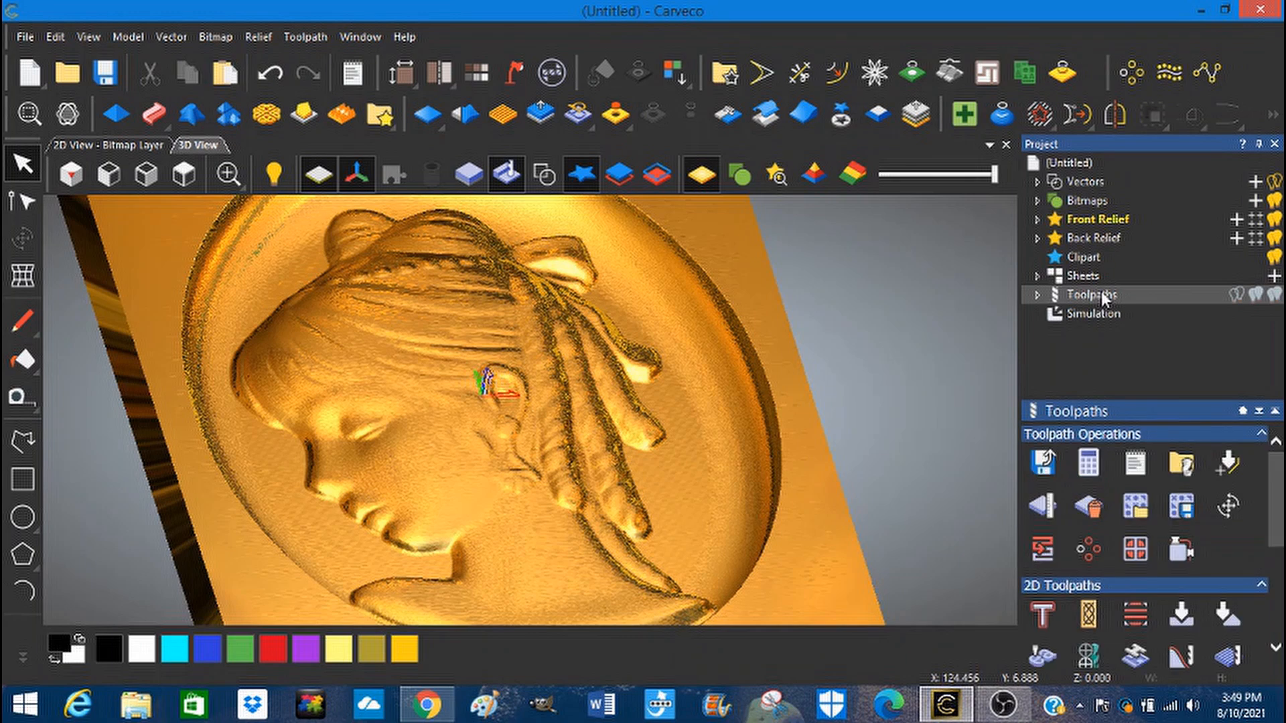
{"action": "left_click", "coordinate": [1053, 462]}
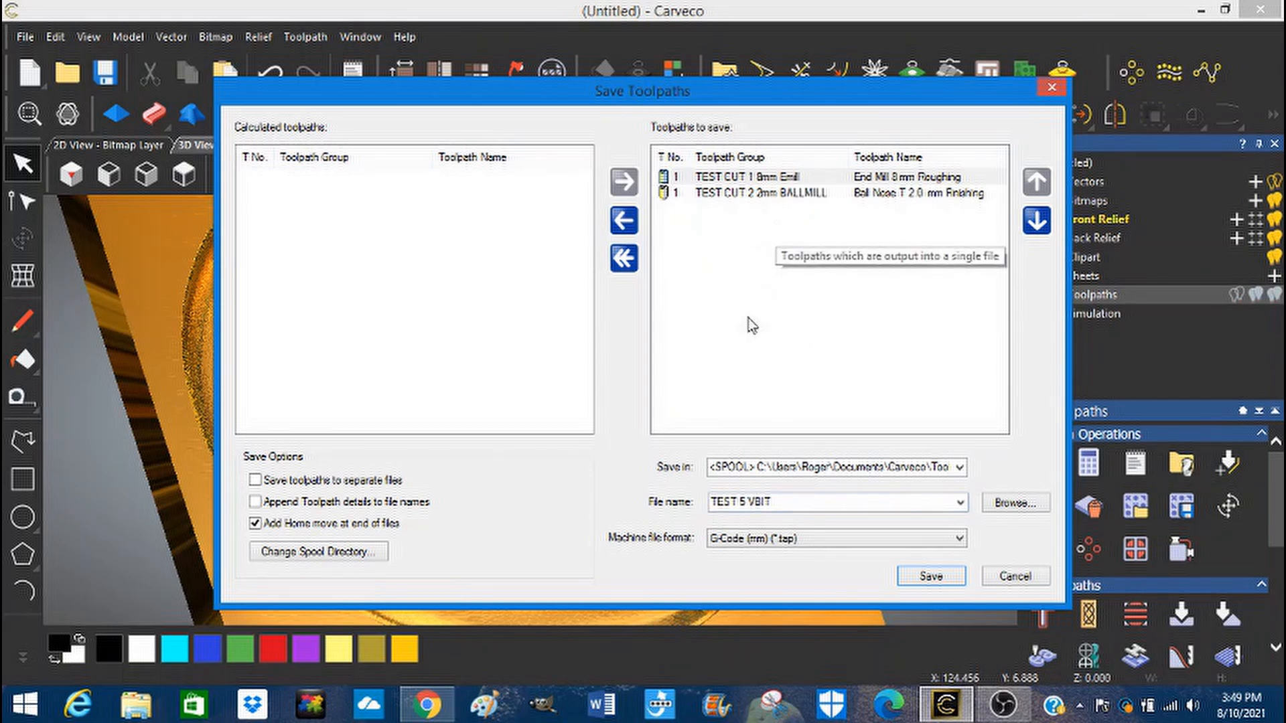
{"action": "left_click", "coordinate": [961, 538]}
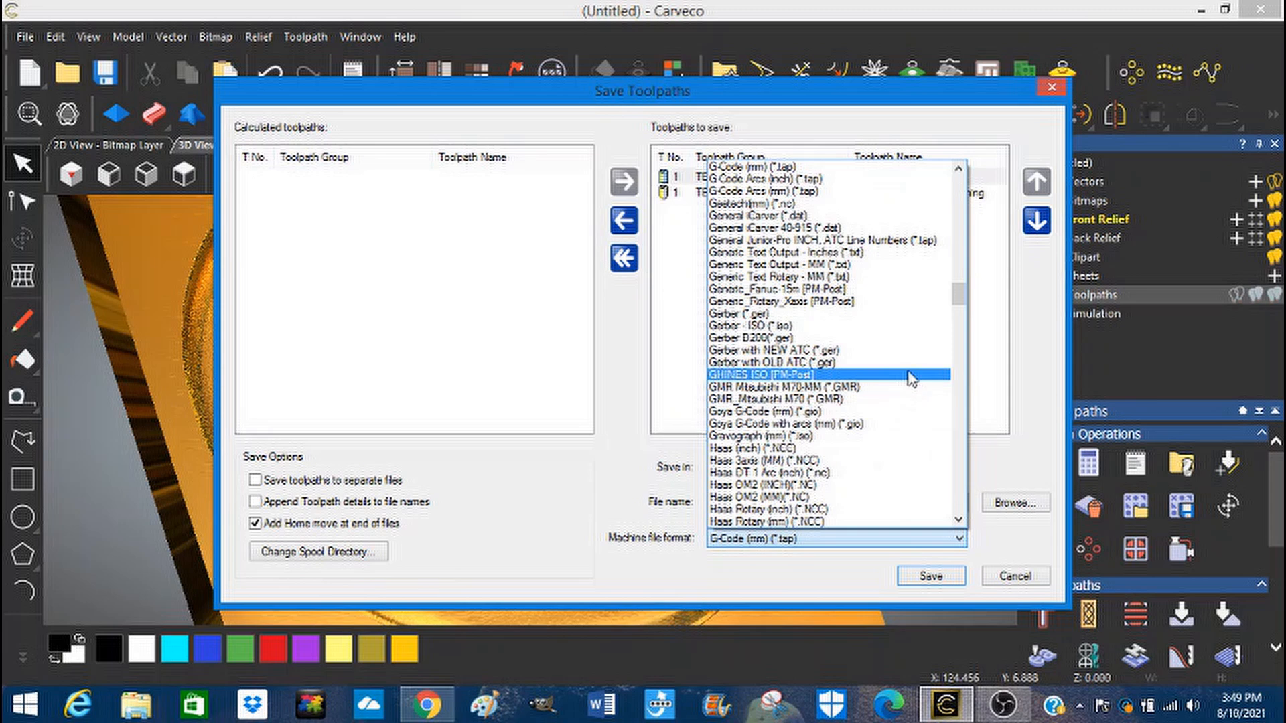
{"action": "scroll", "coordinate": [912, 378], "scroll_direction": "down", "scroll_amount": 8}
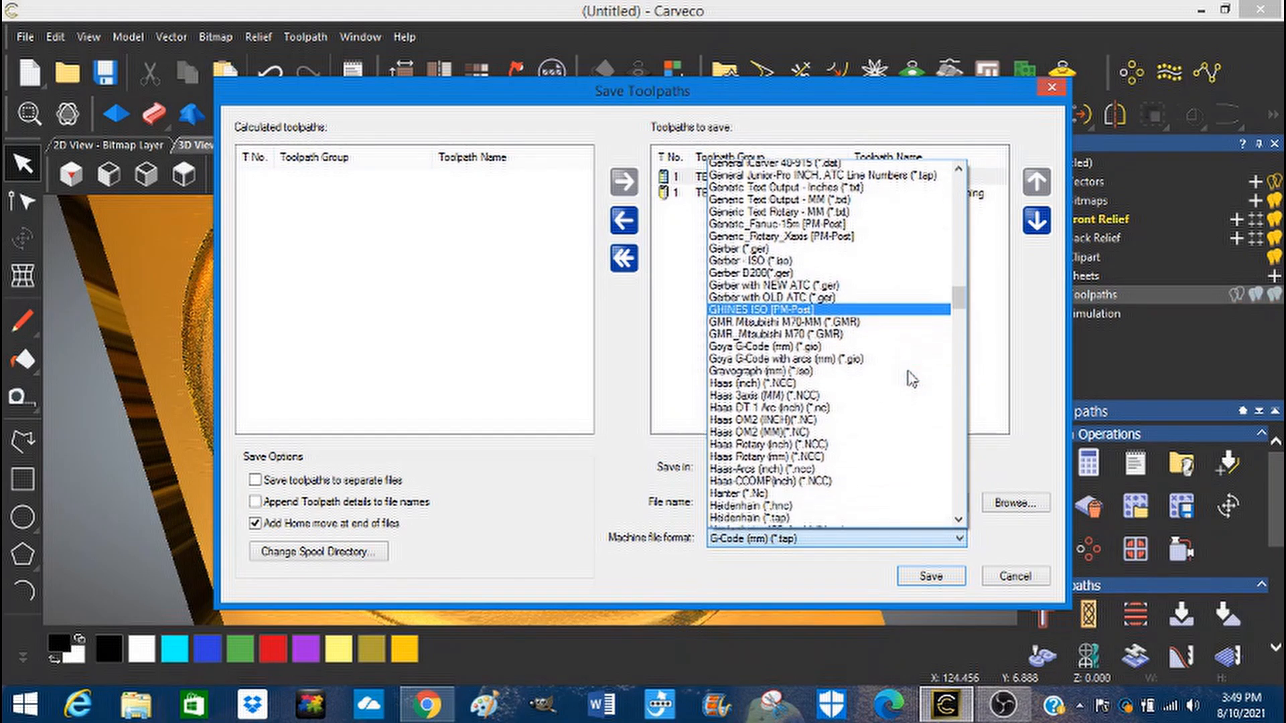
{"action": "scroll", "coordinate": [912, 379], "scroll_direction": "down", "scroll_amount": 12}
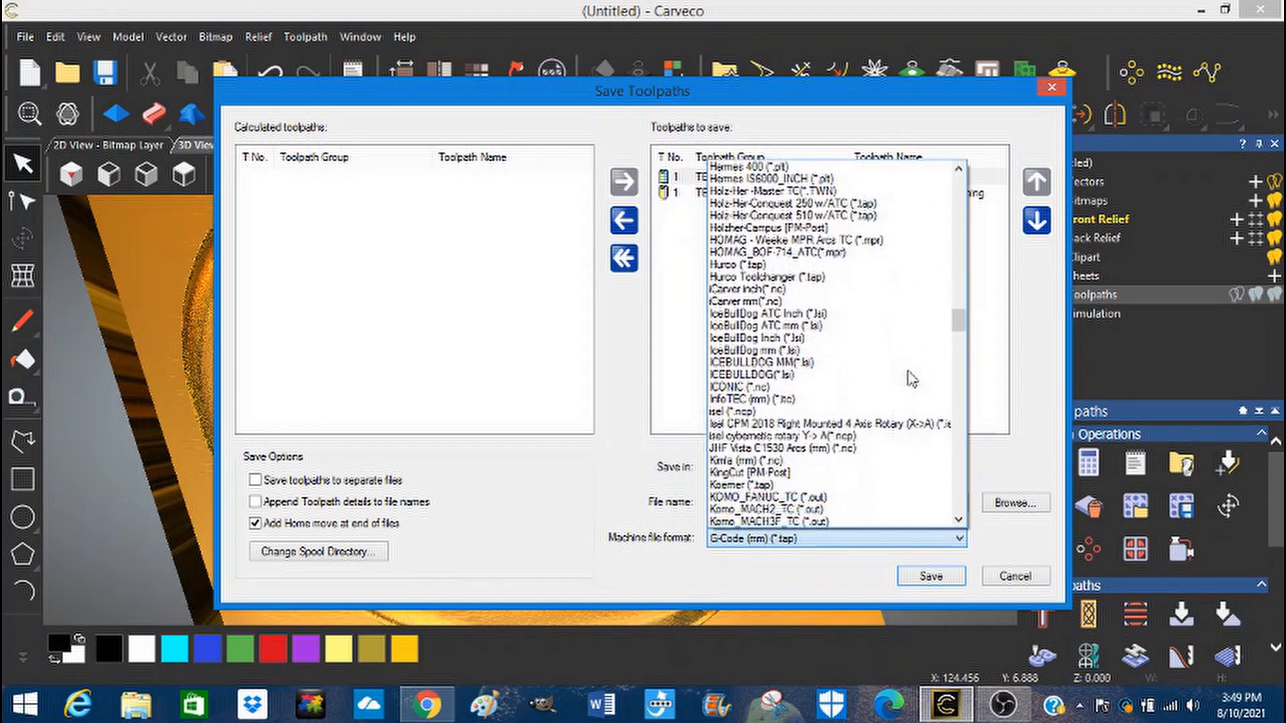
{"action": "scroll", "coordinate": [912, 378], "scroll_direction": "down", "scroll_amount": 8}
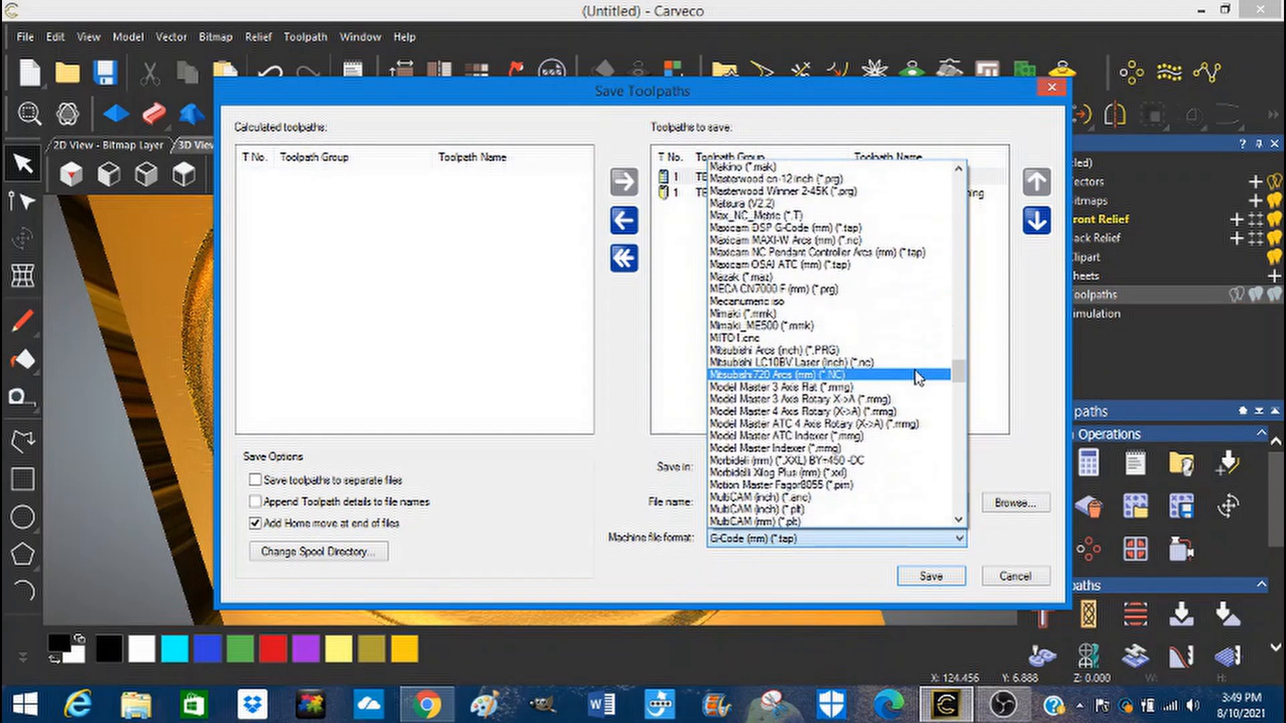
{"action": "scroll", "coordinate": [915, 373], "scroll_direction": "up", "scroll_amount": 4}
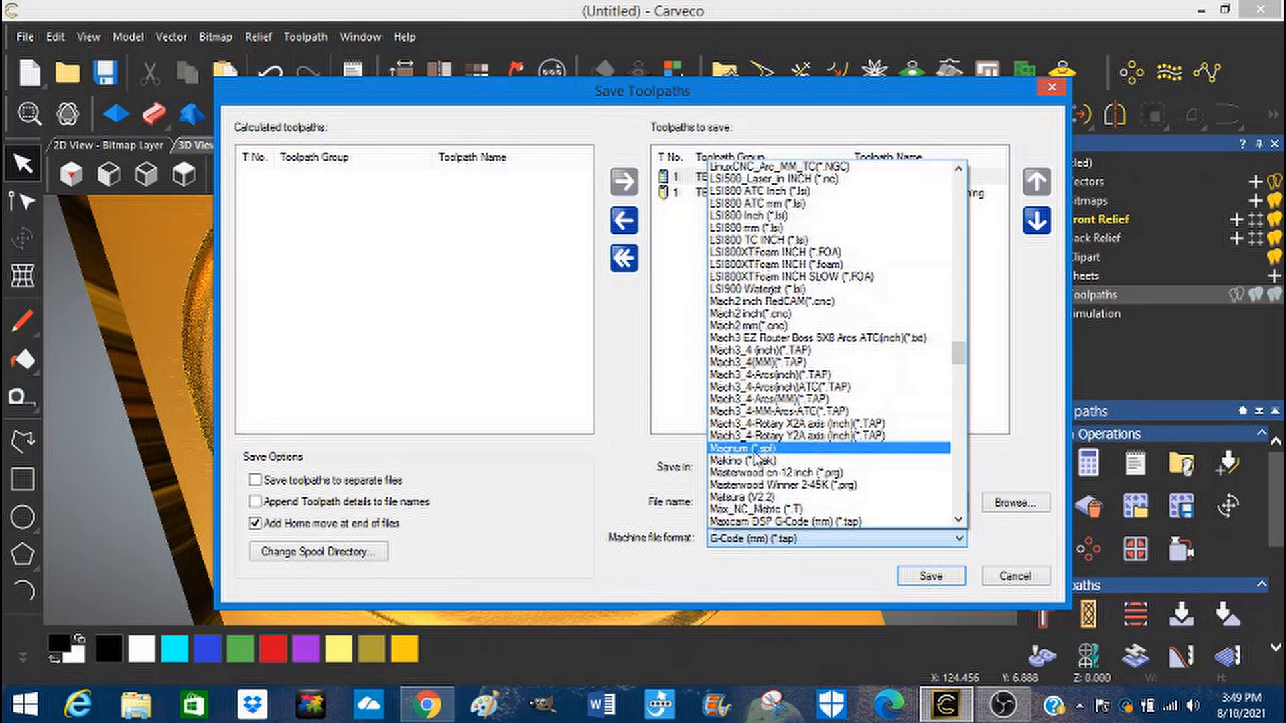
{"action": "left_click", "coordinate": [719, 543]}
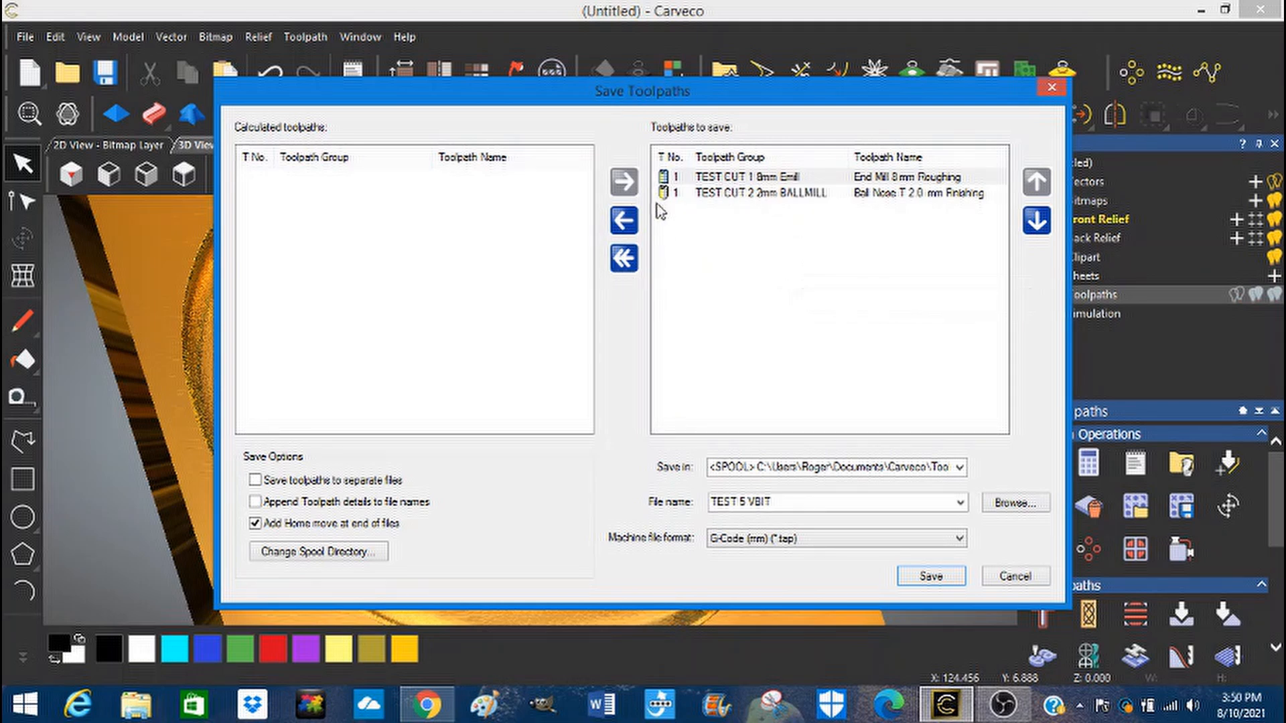
Step: Save only the TEST CUT 1 8mm End Mill roughing toolpath as "8MM cut" in G-Code (mm) format
{"action": "left_click", "coordinate": [623, 258]}
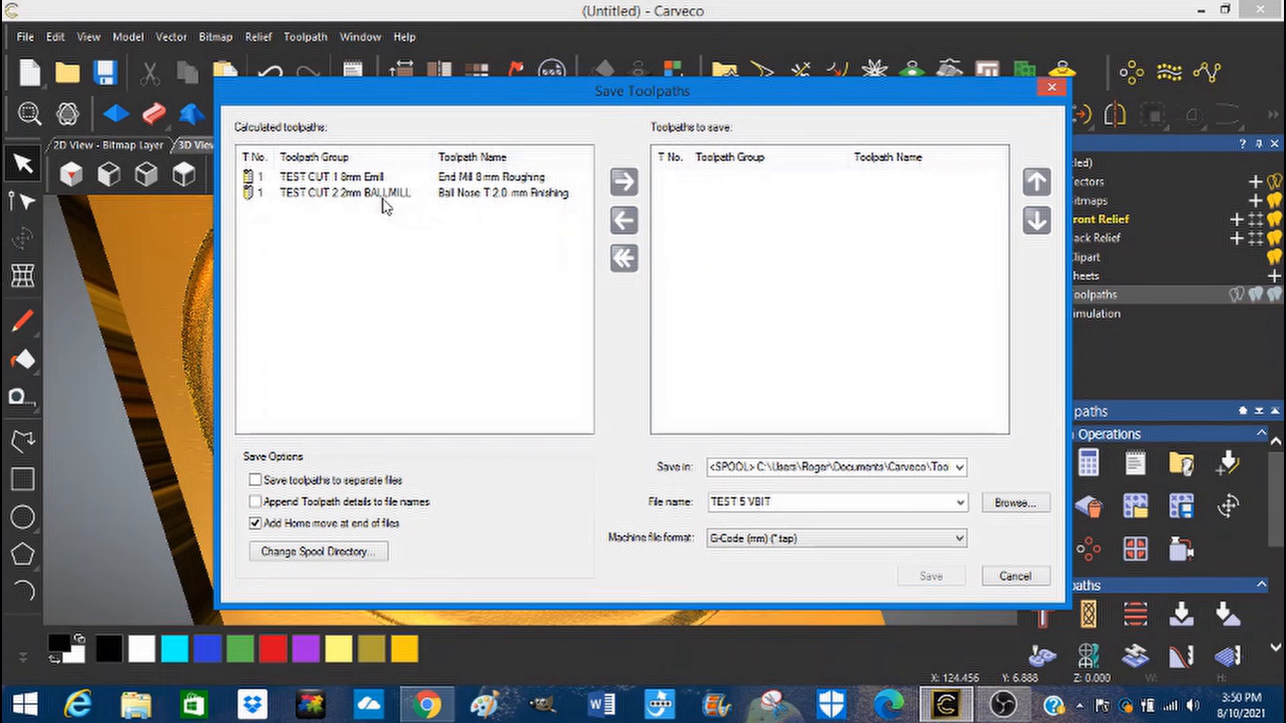
{"action": "left_click", "coordinate": [371, 180]}
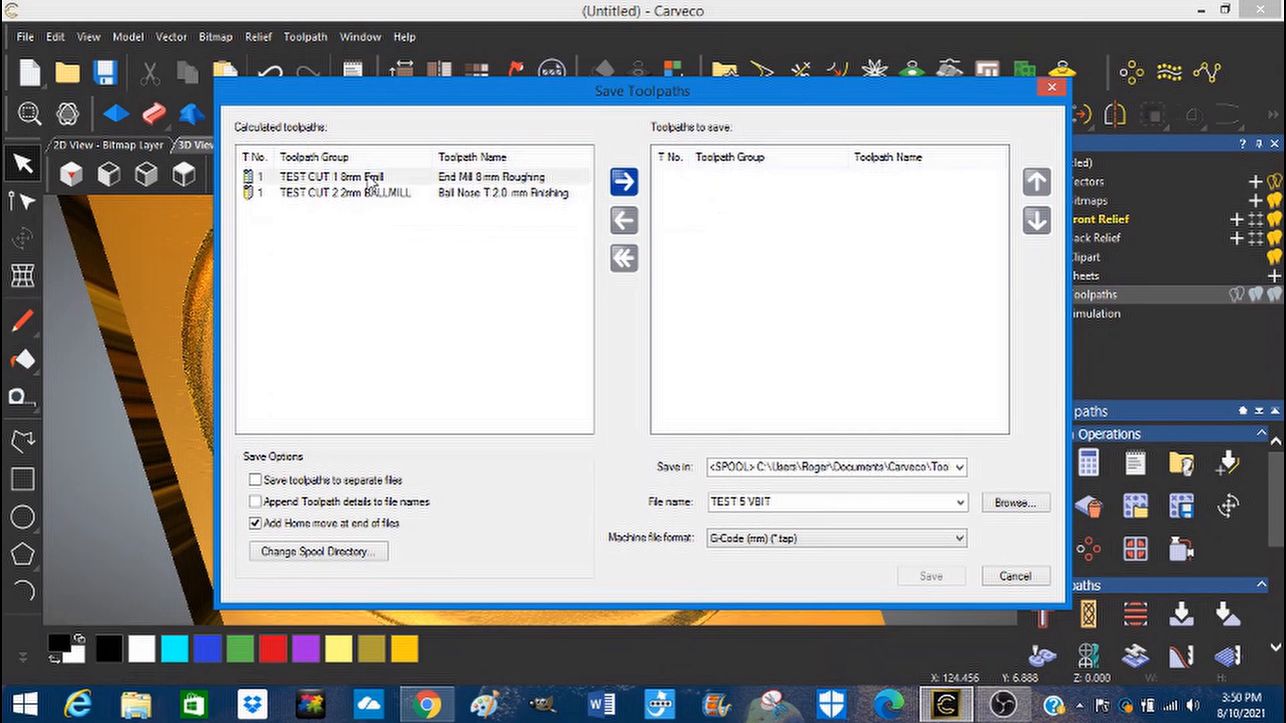
{"action": "left_click", "coordinate": [625, 183]}
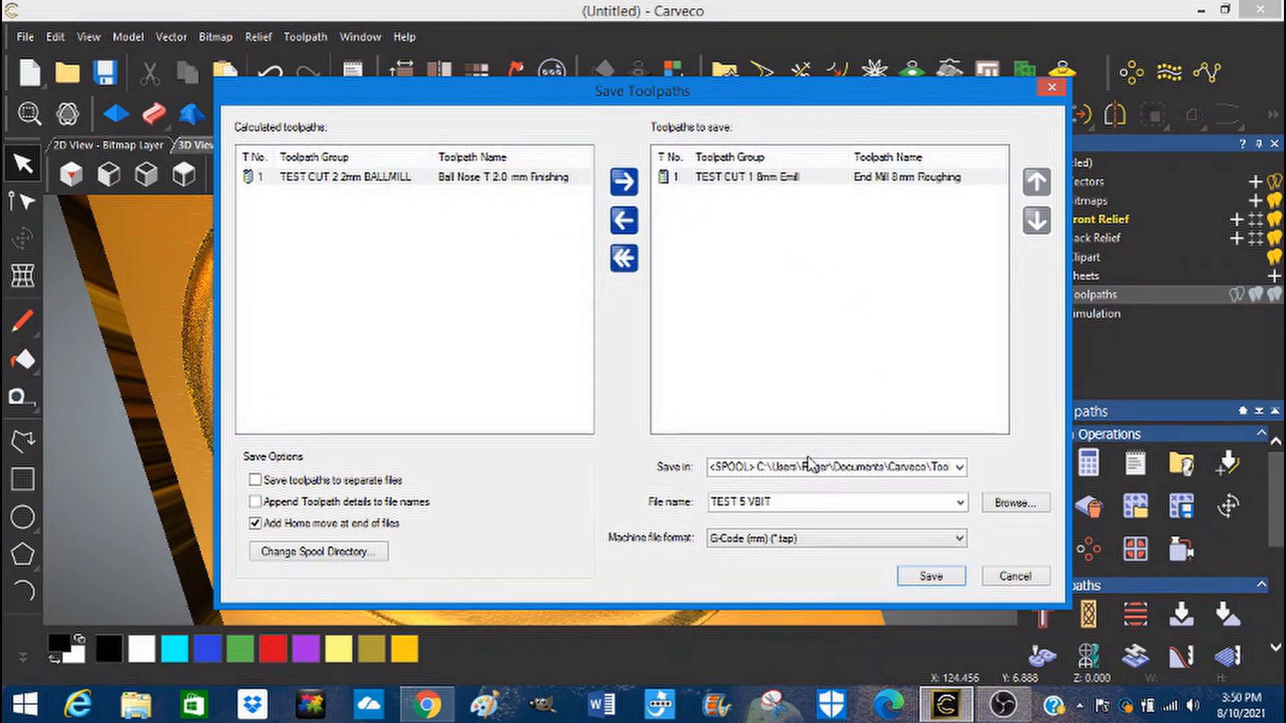
{"action": "left_click", "coordinate": [774, 503]}
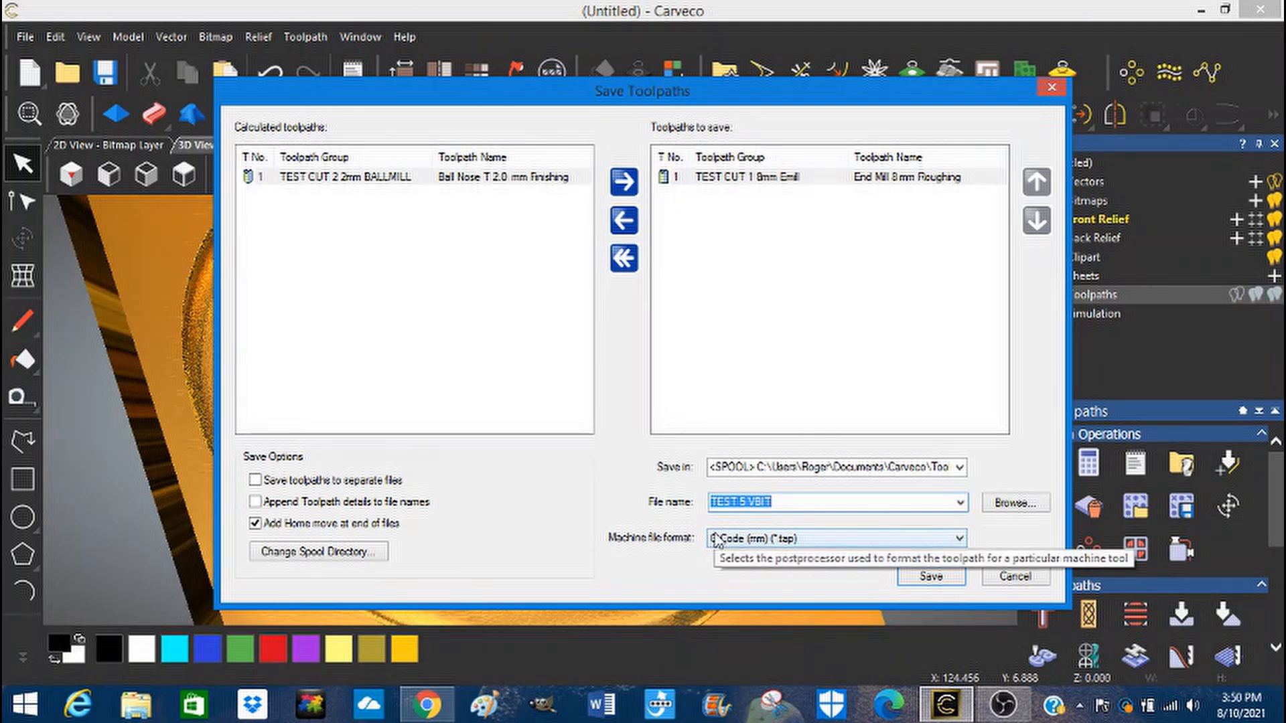
{"action": "type", "text": "8MM"}
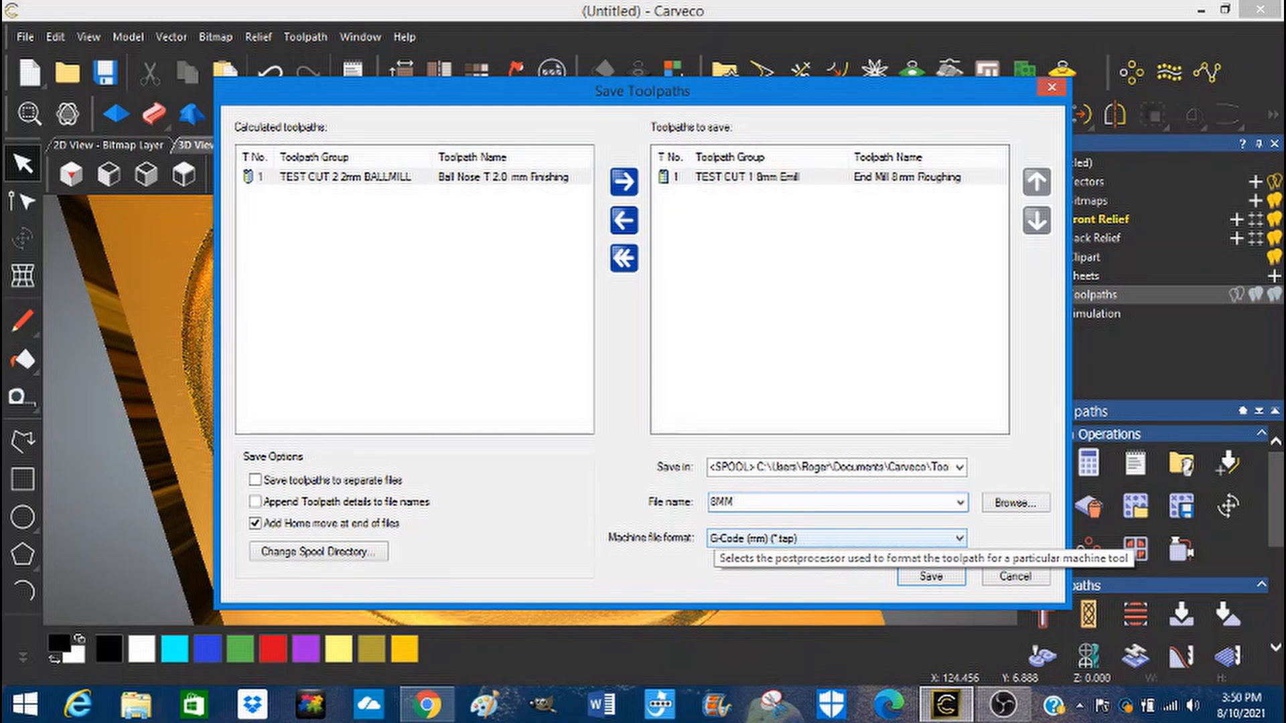
{"action": "type", "text": " cut"}
{"action": "key", "text": "Return"}
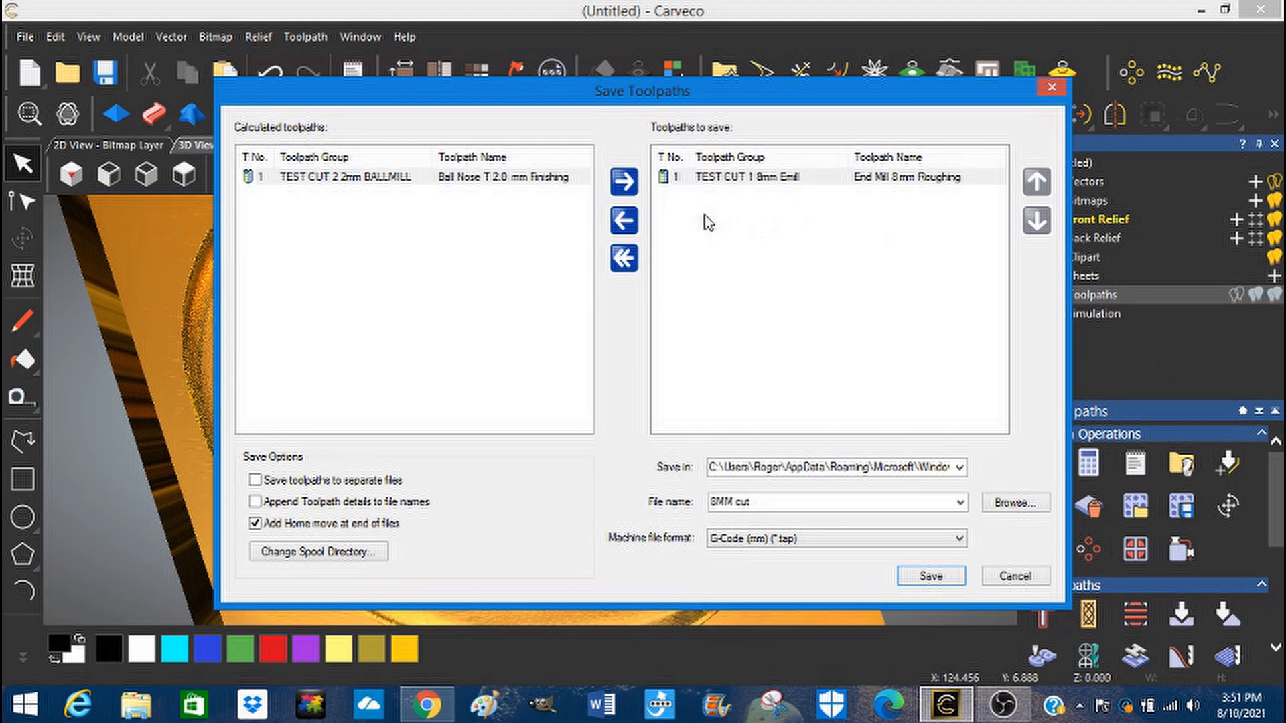
Step: Save only the TEST CUT 2 2mm BALLMILL finishing toolpath as "2t MM cut" and close the toolpath saving window
{"action": "left_click", "coordinate": [623, 221]}
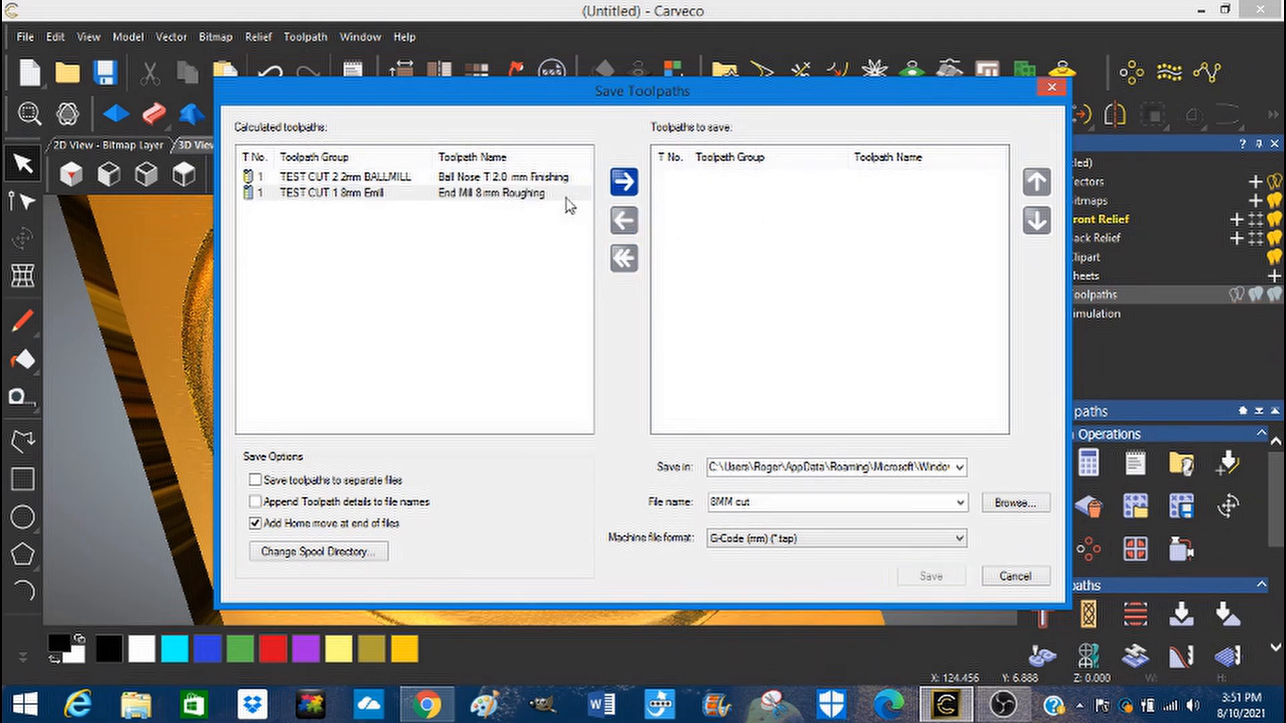
{"action": "left_click", "coordinate": [475, 177]}
{"action": "left_click", "coordinate": [624, 181]}
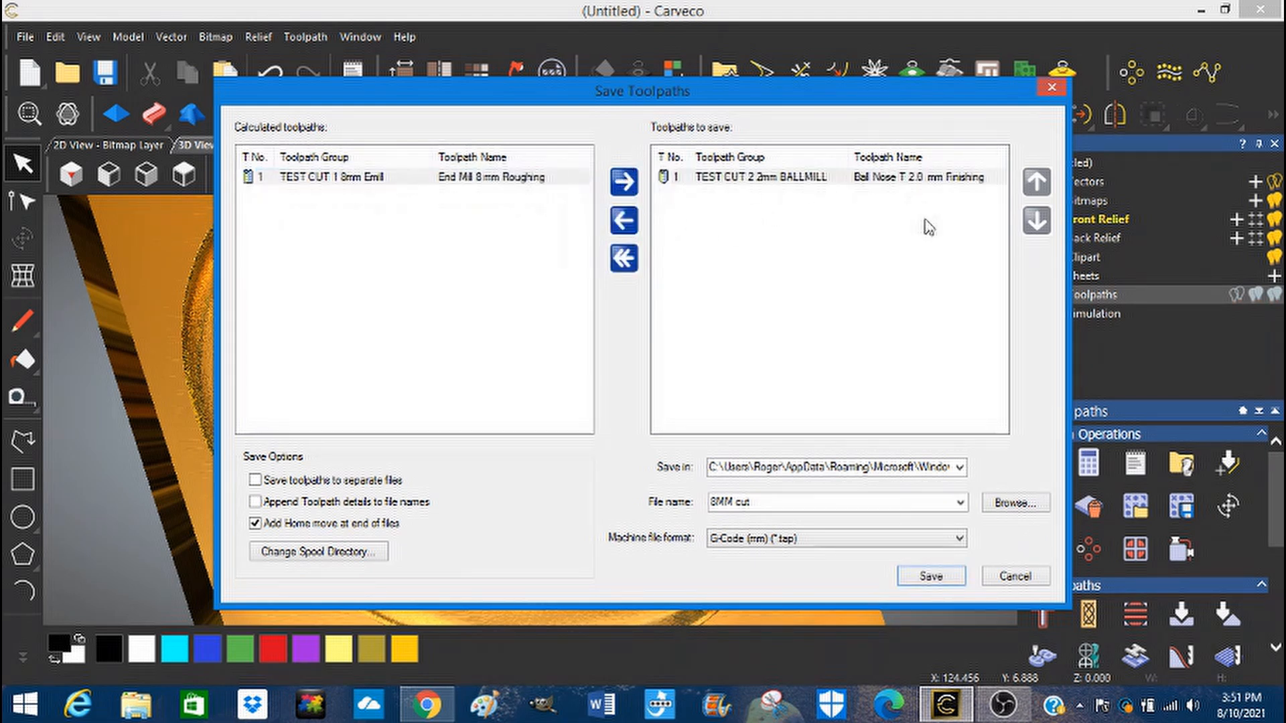
{"action": "left_click", "coordinate": [709, 504]}
{"action": "left_click", "coordinate": [719, 502]}
{"action": "left_click_drag", "start_coordinate": [717, 501], "coordinate": [706, 500]}
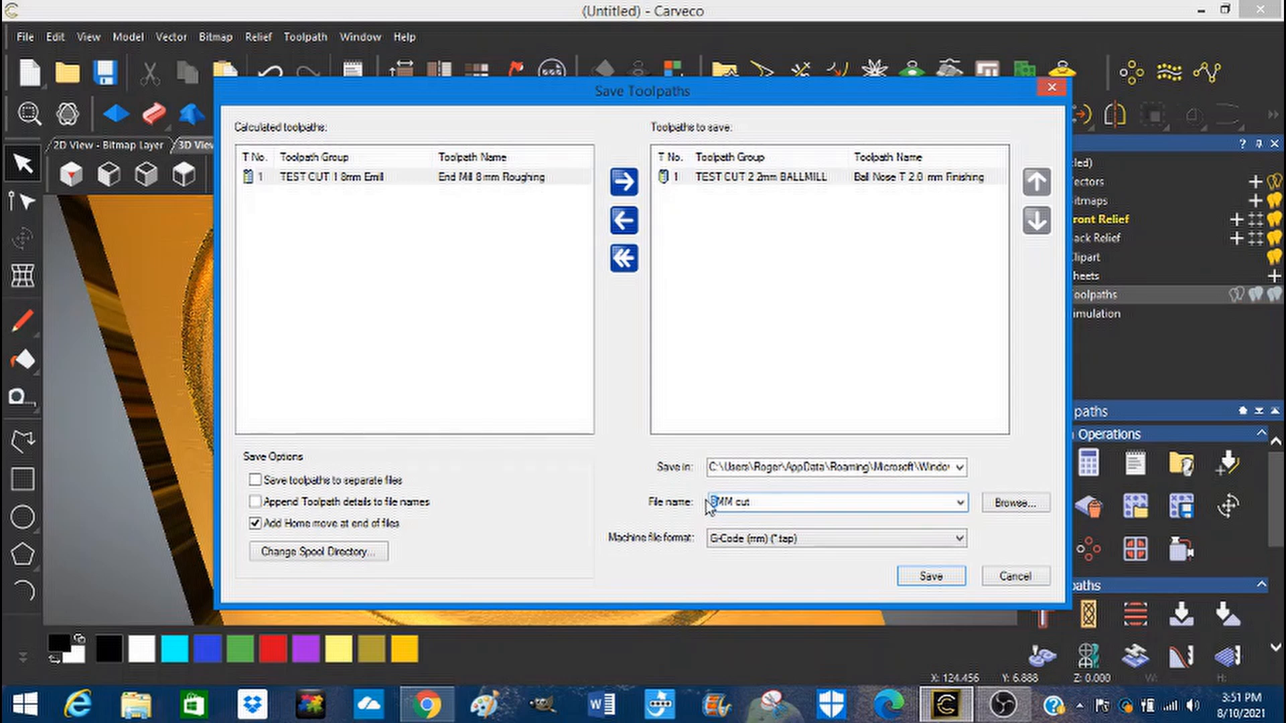
{"action": "type", "text": "2."}
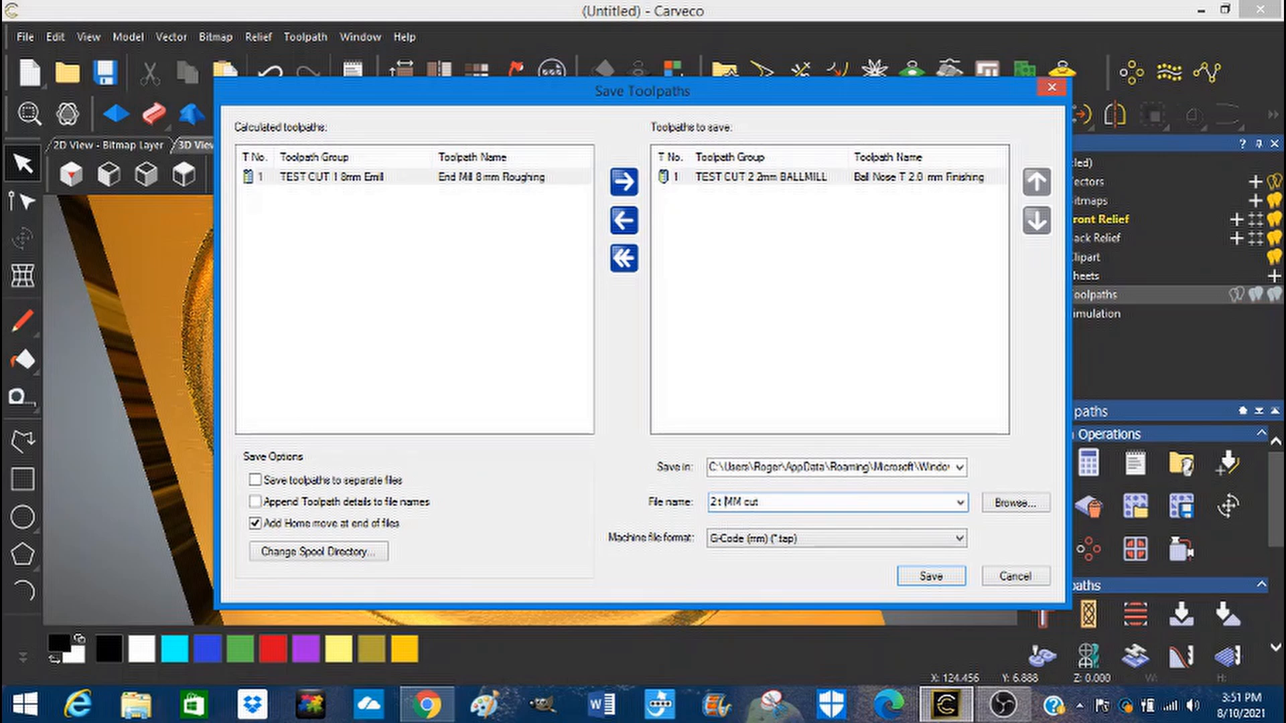
{"action": "left_click", "coordinate": [939, 580]}
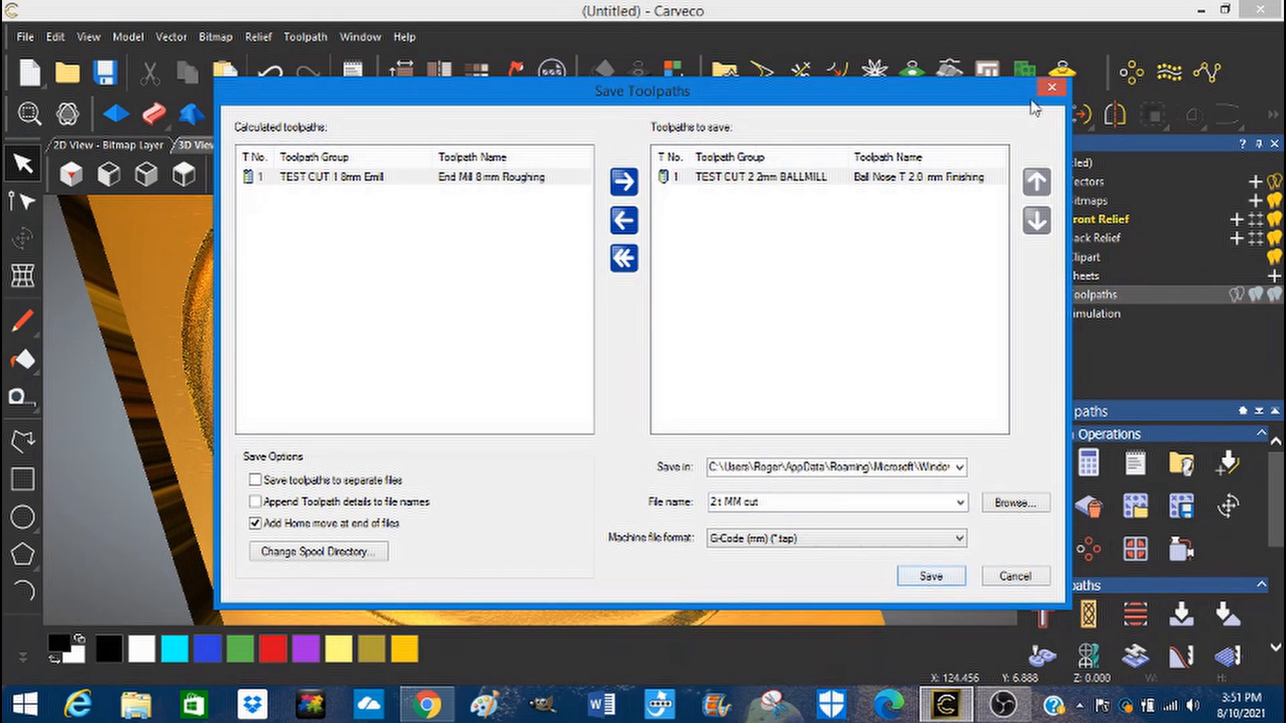
{"action": "left_click", "coordinate": [1051, 87]}
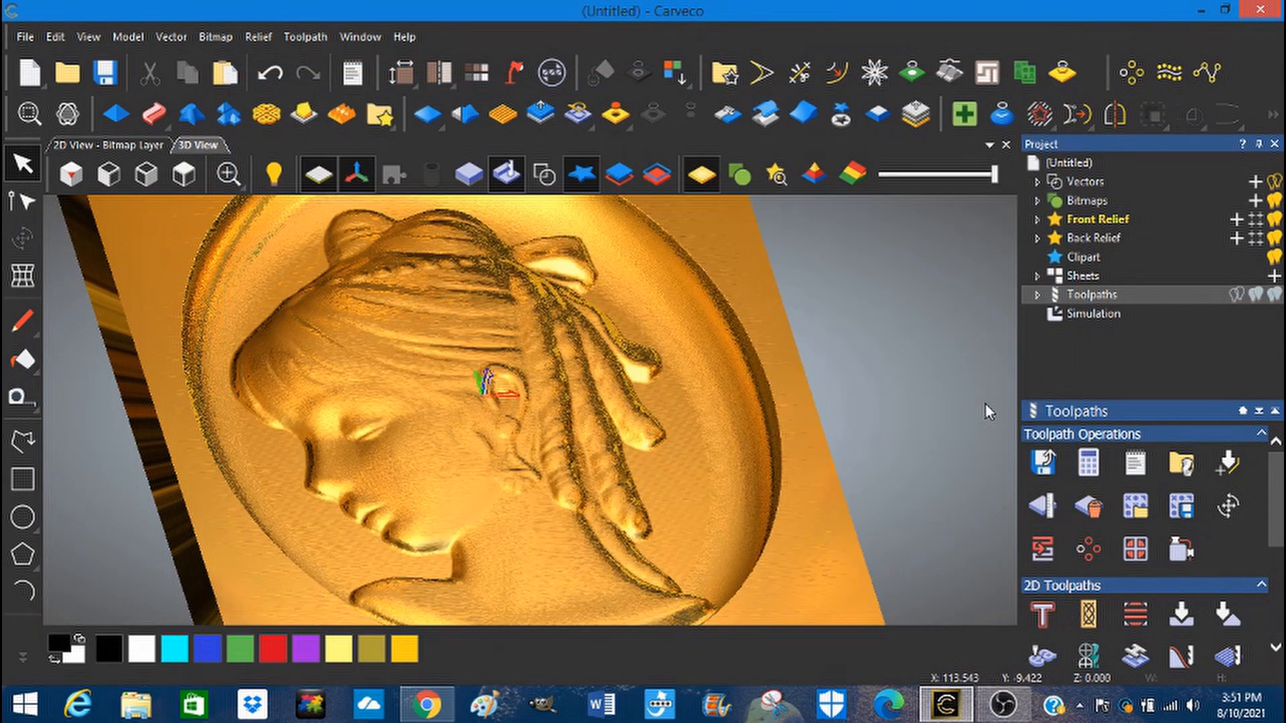